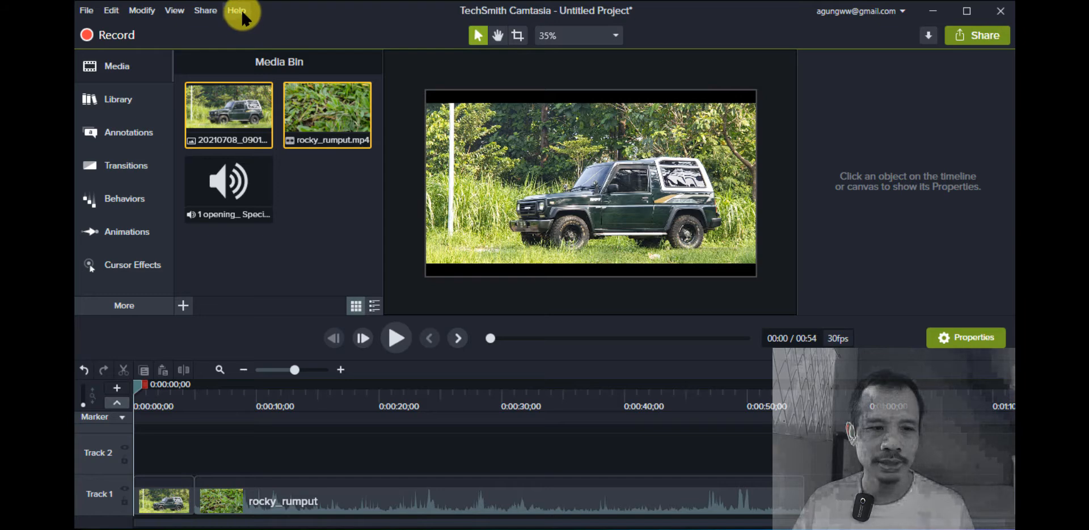
# - Check the installed version and build details in the program's About information, and close it
pyautogui.click(240, 9)
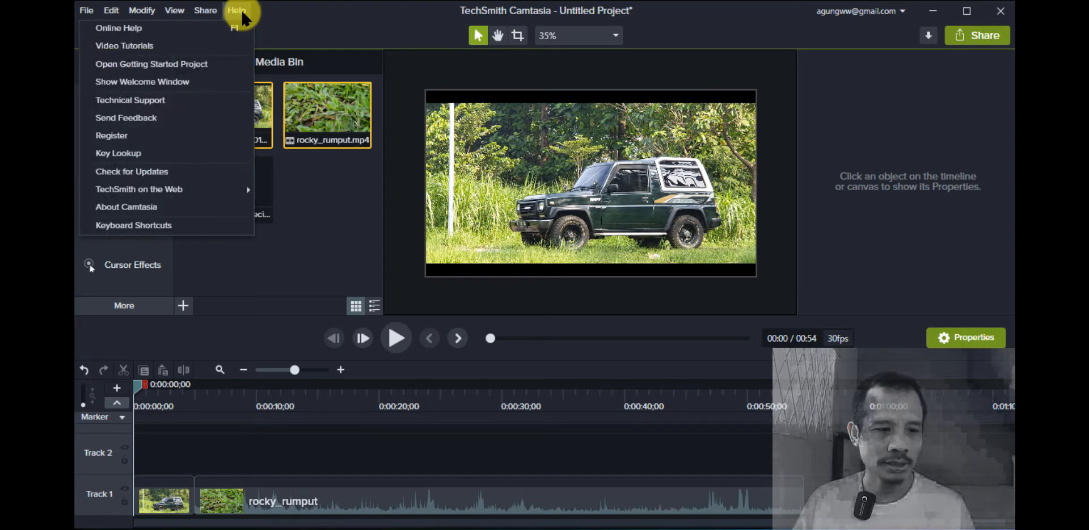
pyautogui.click(185, 206)
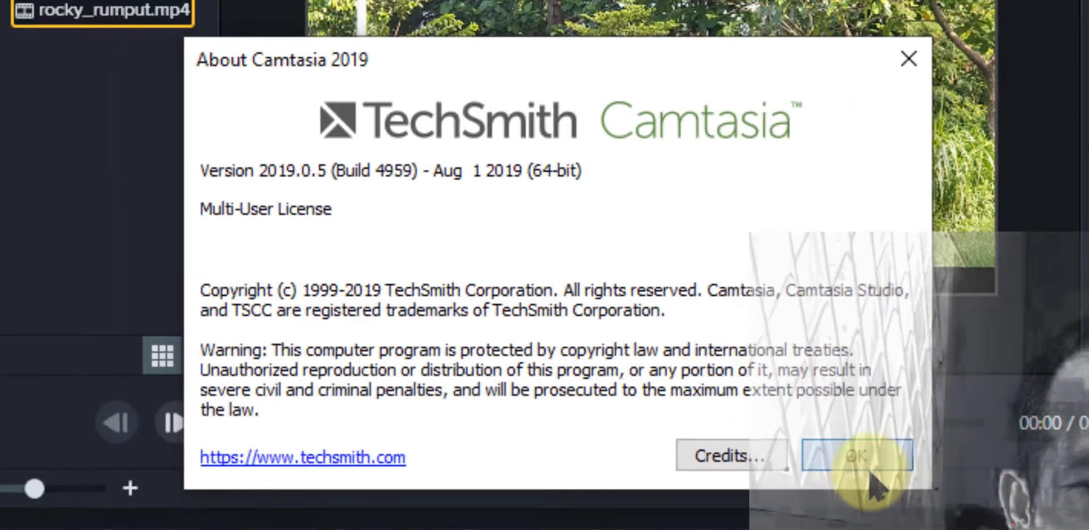
pyautogui.click(930, 504)
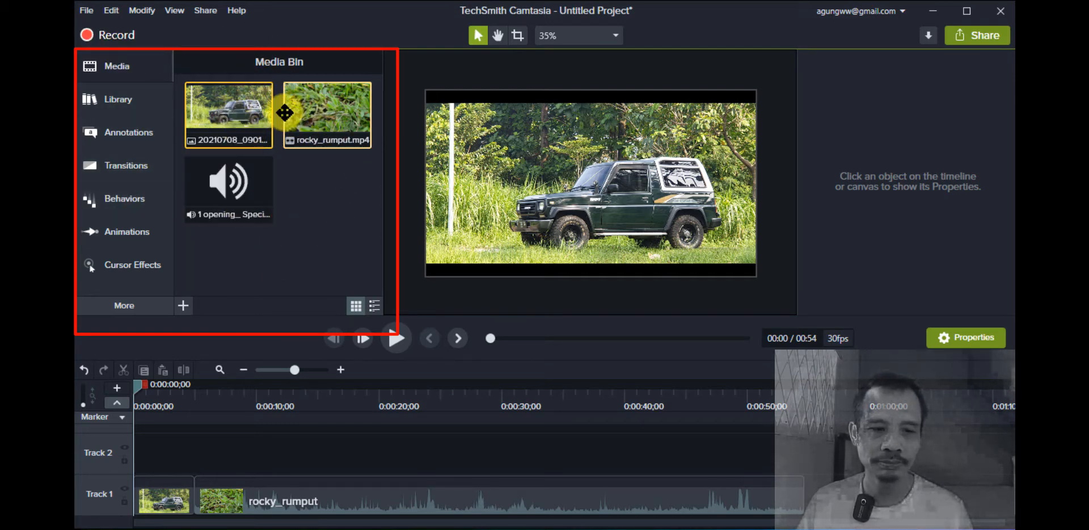
# - Clear the Media Bin selection and select the car photo and the rocky_rumput clip in turn on Track 1
pyautogui.click(321, 189)
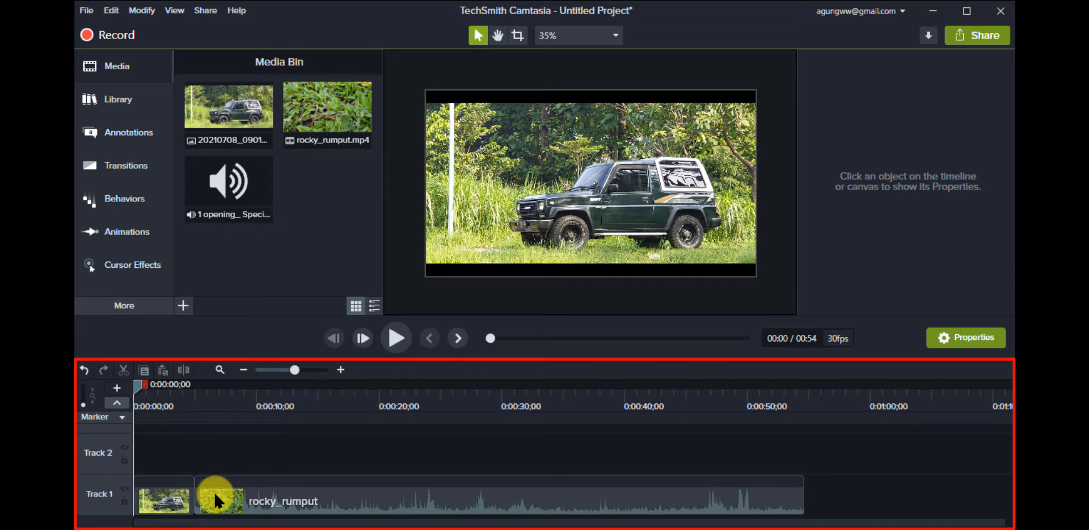
pyautogui.click(163, 491)
pyautogui.click(255, 489)
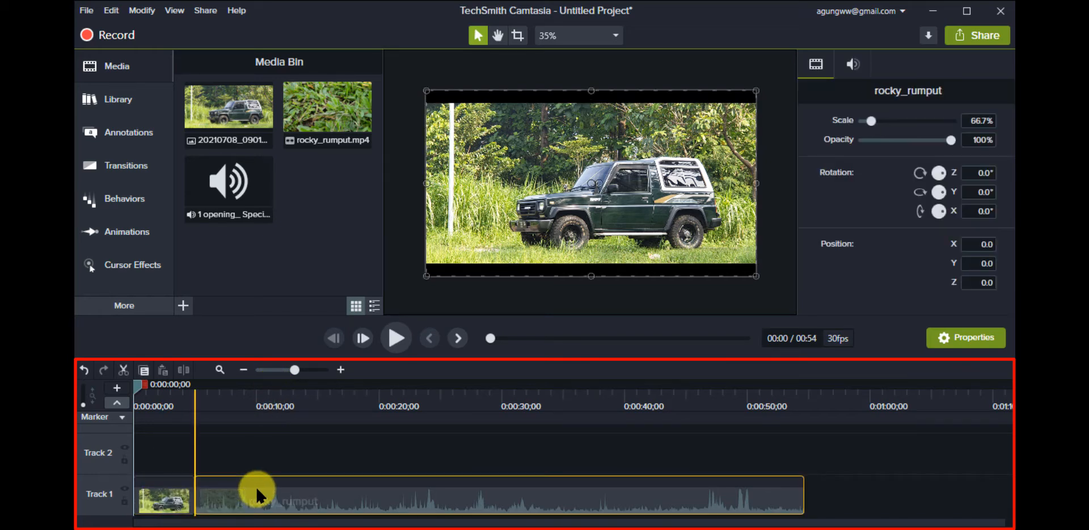
pyautogui.click(164, 489)
pyautogui.click(274, 477)
pyautogui.hotkey('ctrl', 'm')
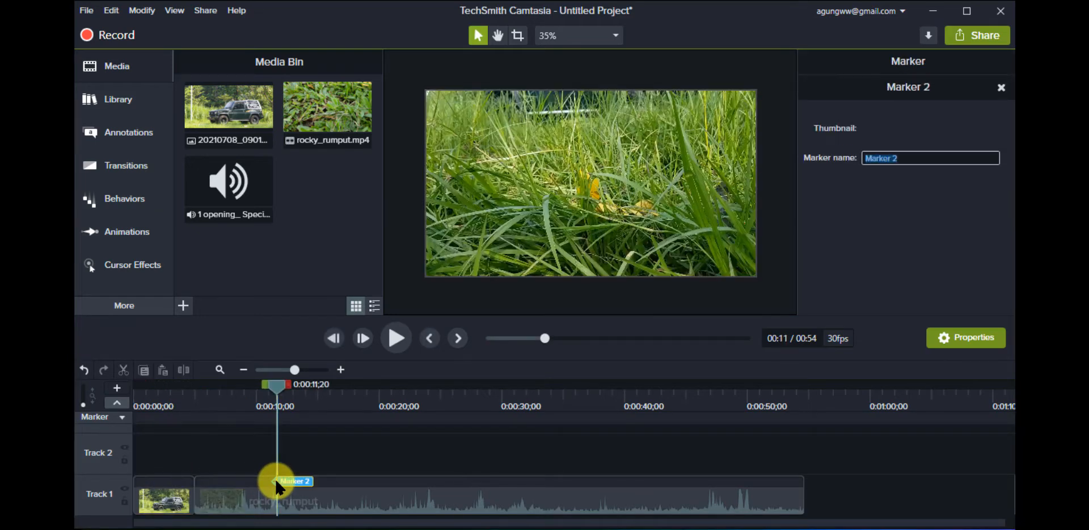
pyautogui.click(344, 478)
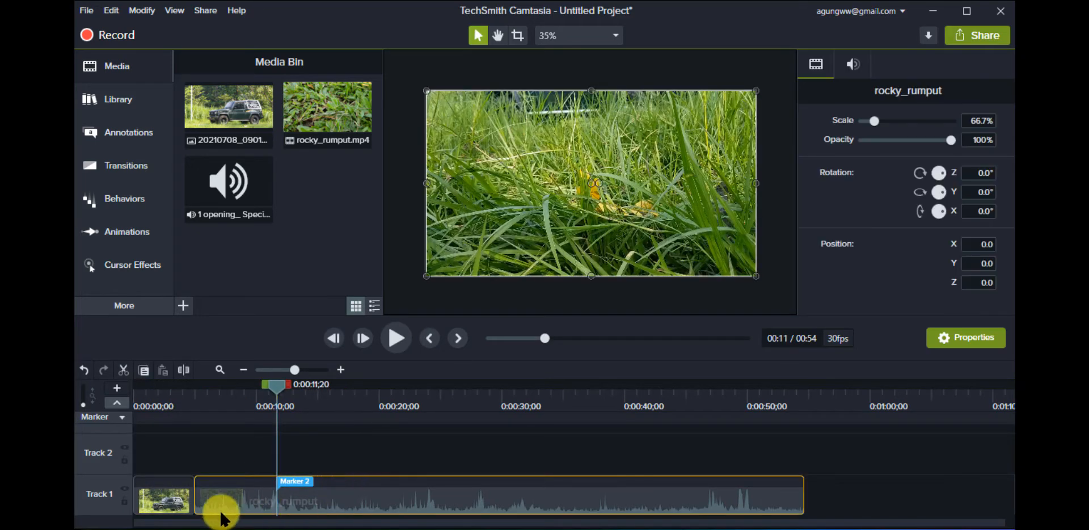
pyautogui.click(159, 498)
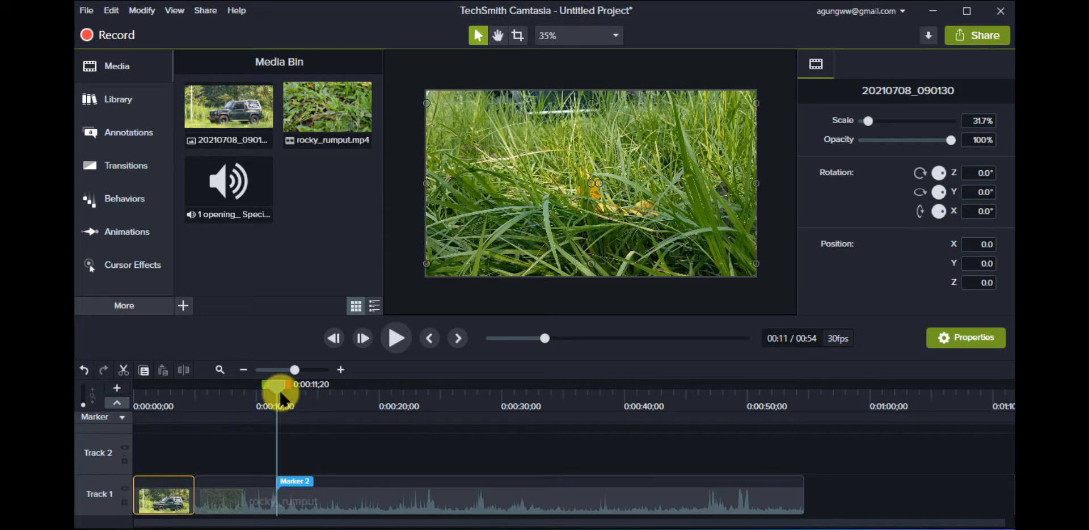
pyautogui.moveTo(279, 389); pyautogui.dragTo(298, 392)
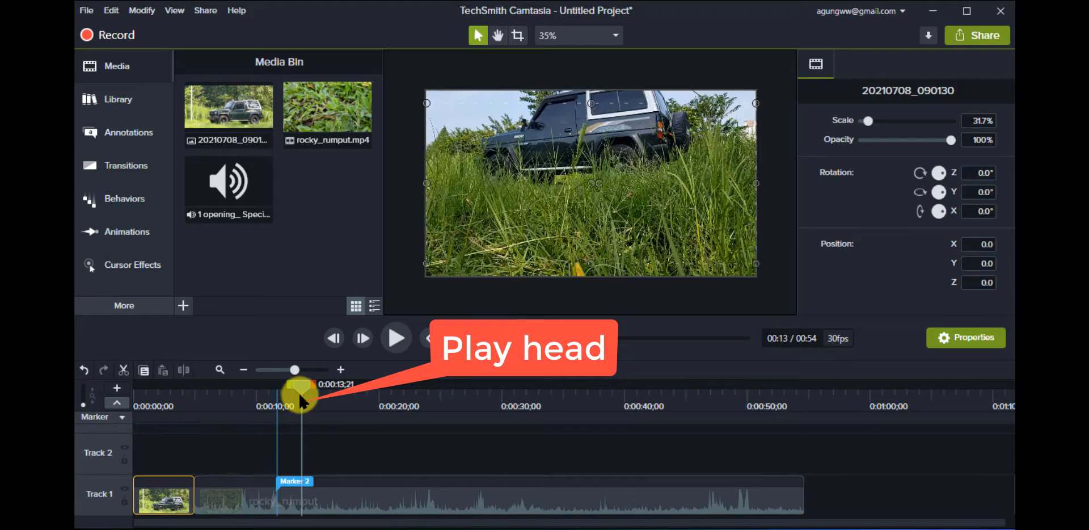
pyautogui.click(276, 478)
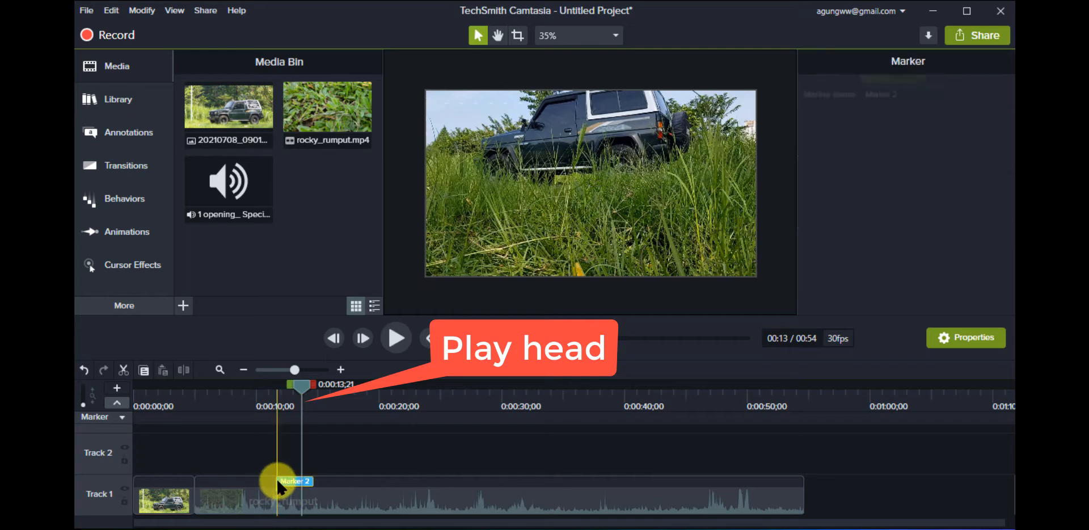
pyautogui.press('Delete')
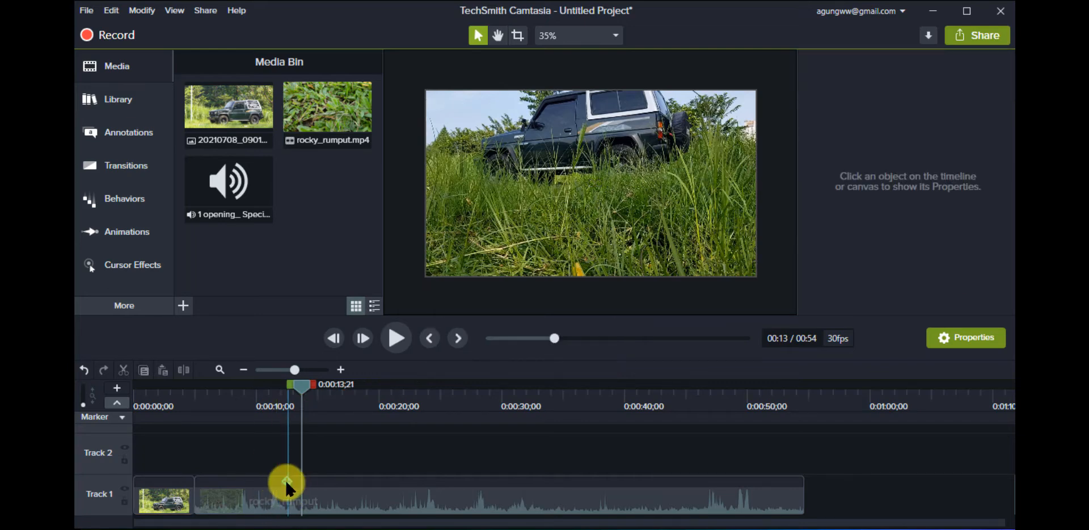
# - Scrub the playhead back to the car photo and forward through the rocky_rumput clip to 0:00:17;19
pyautogui.moveTo(300, 384); pyautogui.dragTo(172, 384)
pyautogui.click(226, 391)
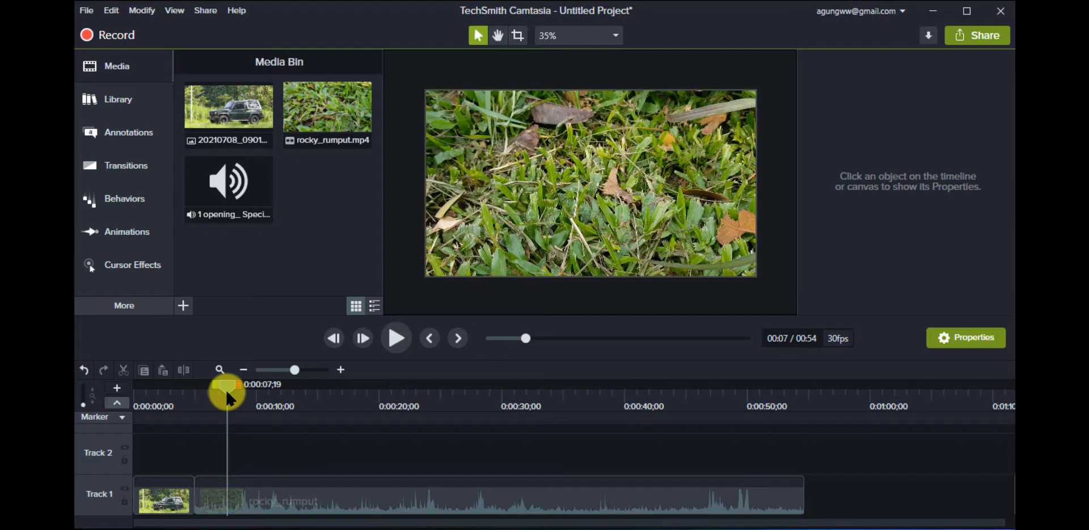
pyautogui.moveTo(226, 389); pyautogui.dragTo(351, 402)
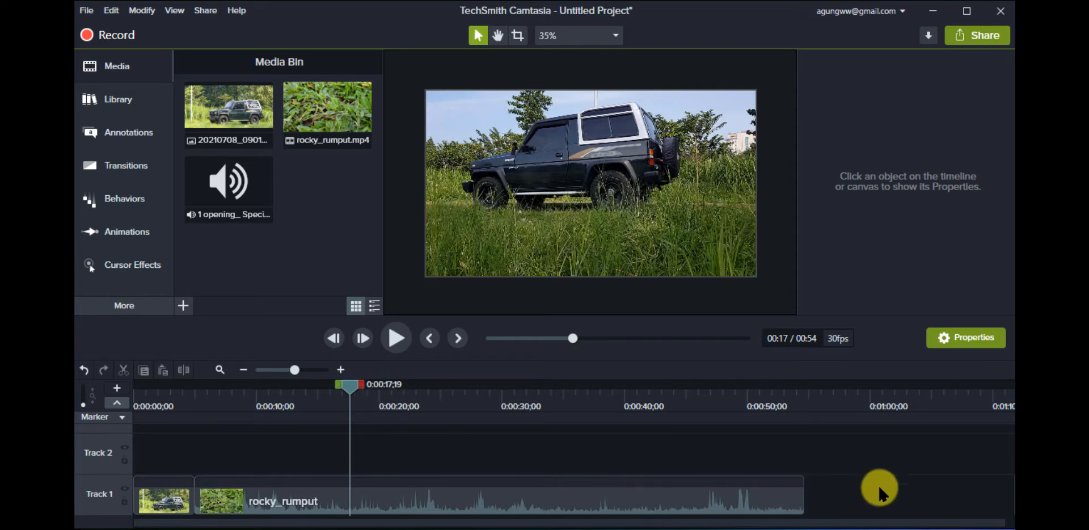
# - Select both Track 1 clips together, select only the rocky_rumput video on the canvas, and clear the selection
pyautogui.moveTo(867, 487); pyautogui.dragTo(249, 475)
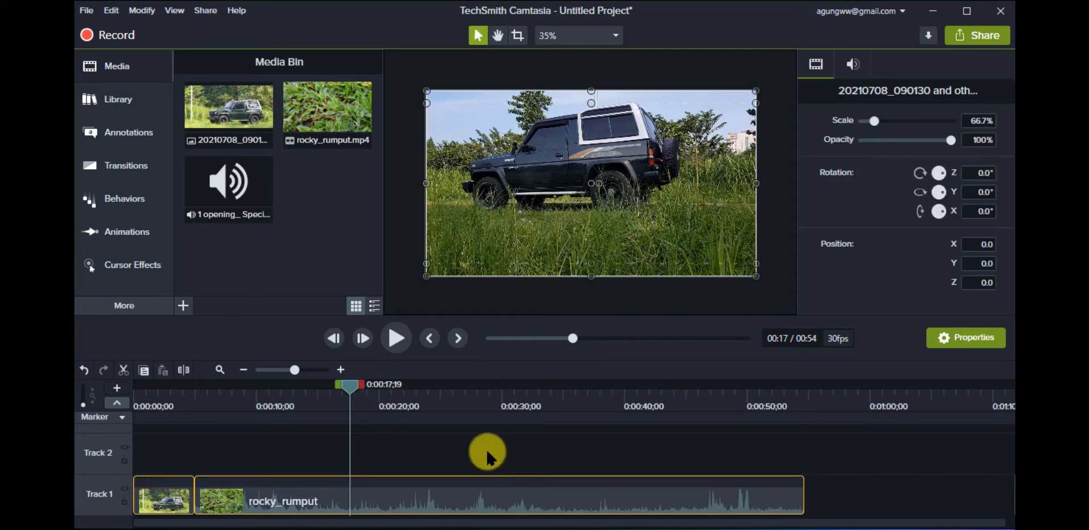
pyautogui.click(511, 442)
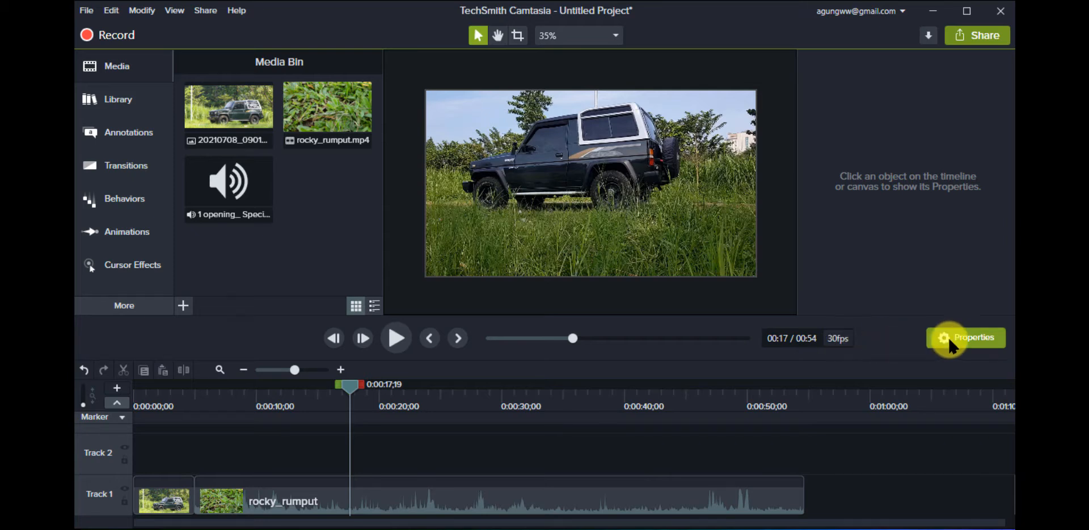
pyautogui.click(512, 247)
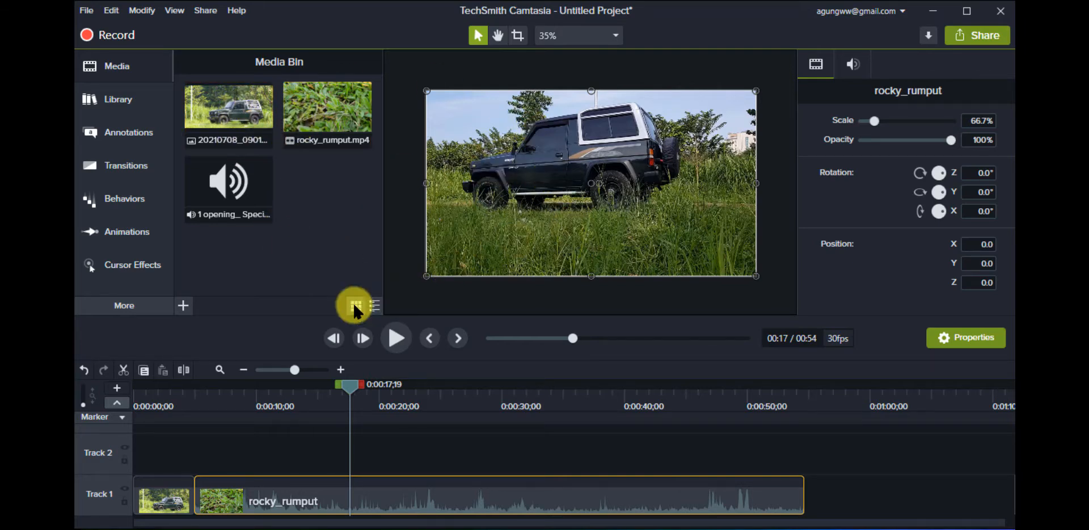
pyautogui.click(165, 461)
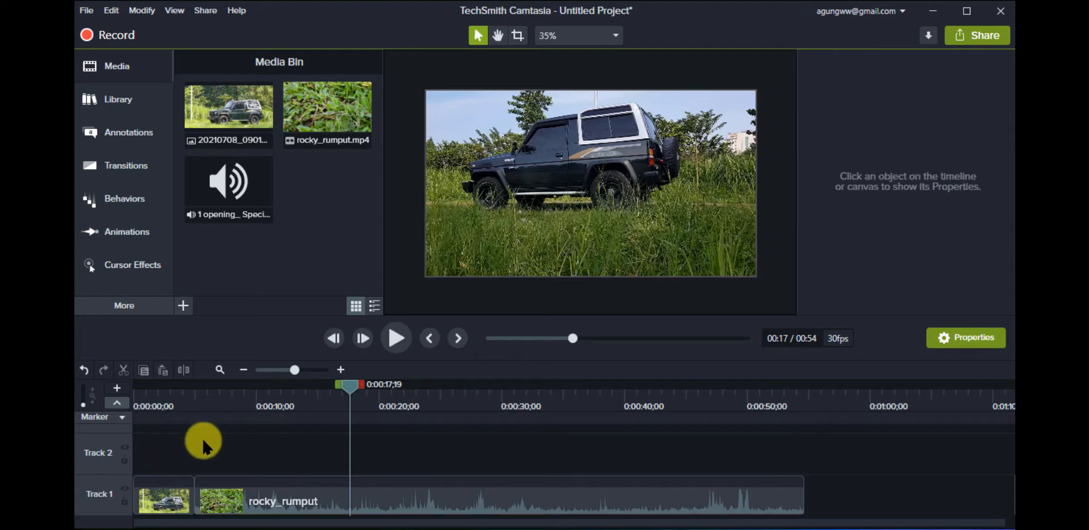
# - Move the playhead to 0:00:03;07 and look over the track headers in the timeline
pyautogui.click(351, 384)
pyautogui.click(173, 397)
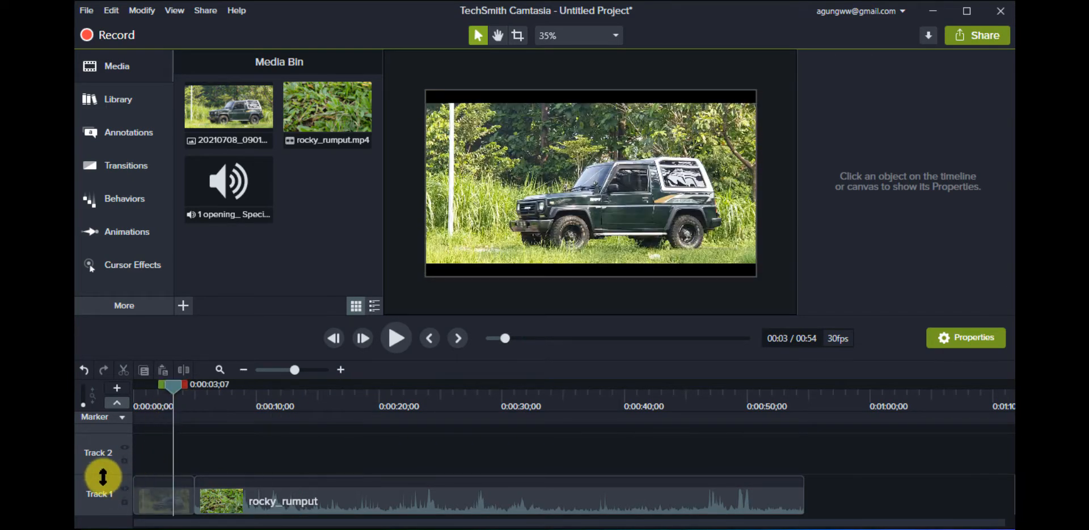
pyautogui.scroll(3, 106, 483)
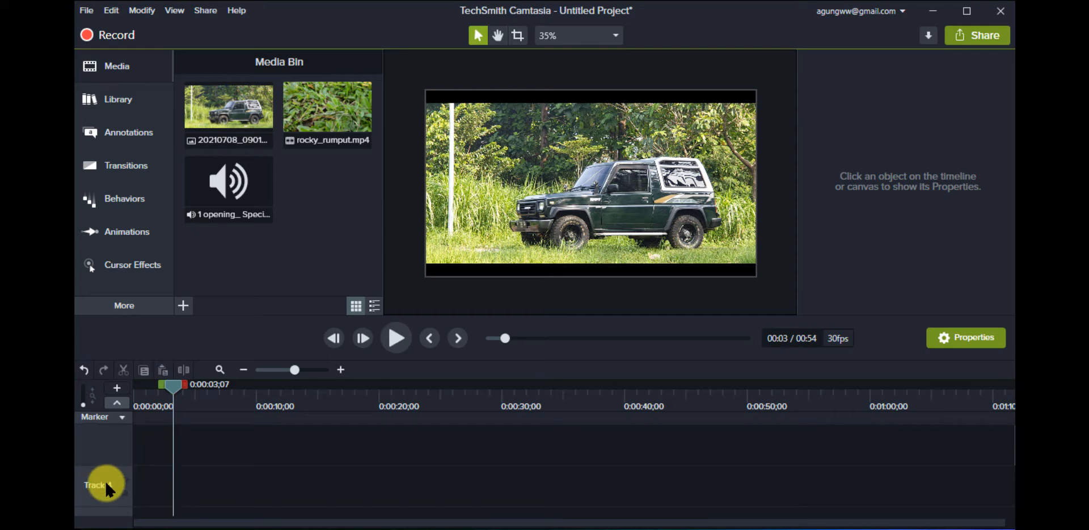
pyautogui.scroll(-3, 106, 480)
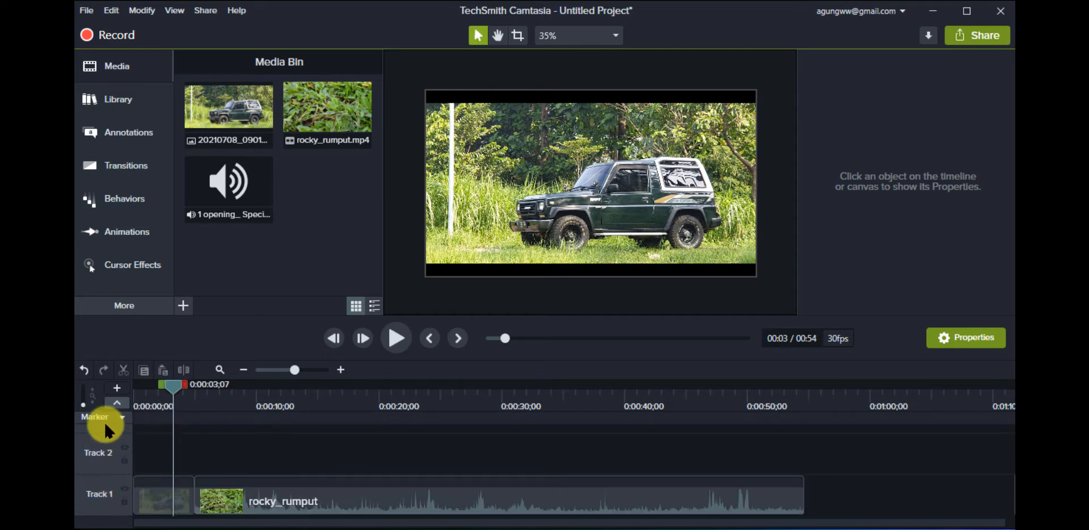
# - Rename Track 1 to fotoVid and Track 2 to musik
pyautogui.doubleClick(99, 495)
pyautogui.write('fotoVid')
pyautogui.press('Return')
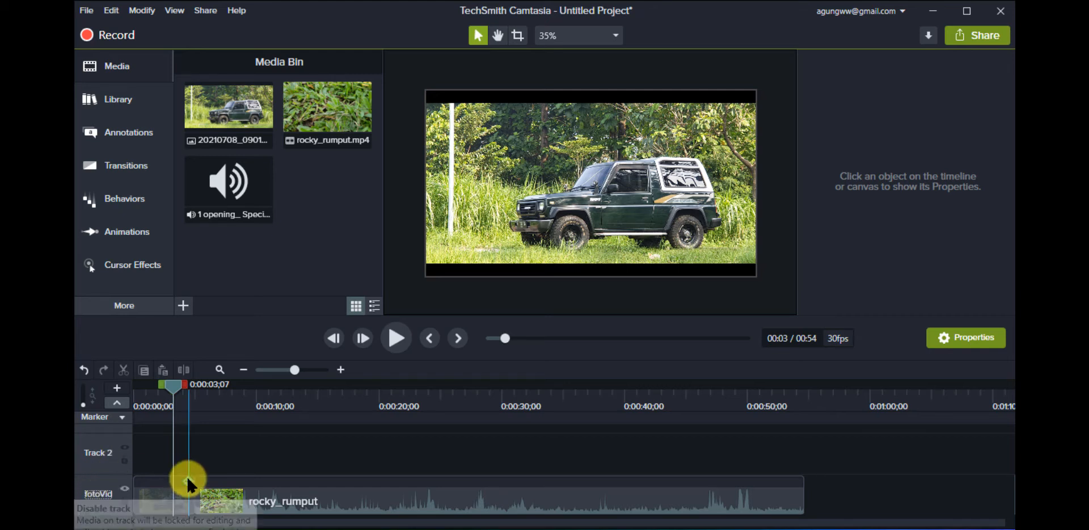
pyautogui.doubleClick(98, 451)
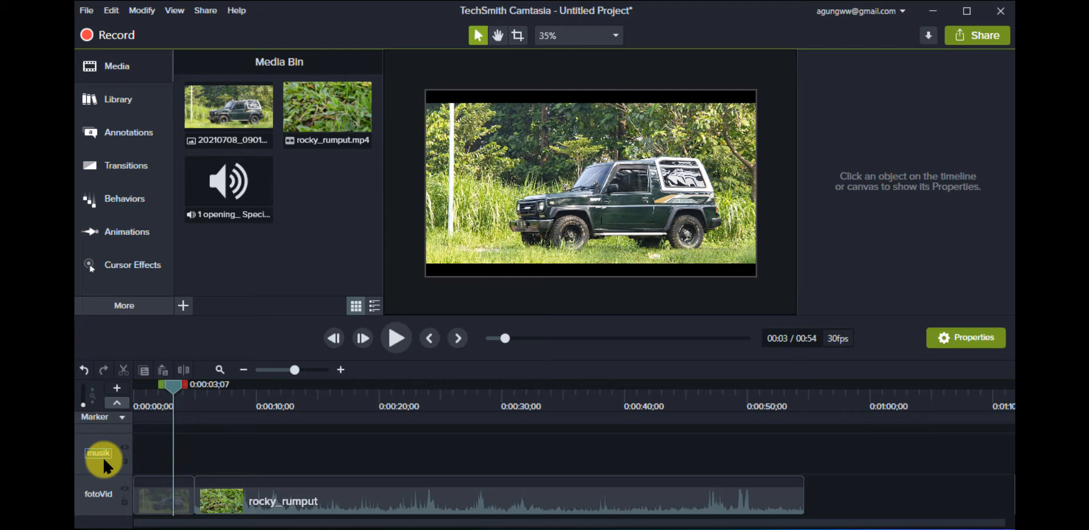
pyautogui.press('Return')
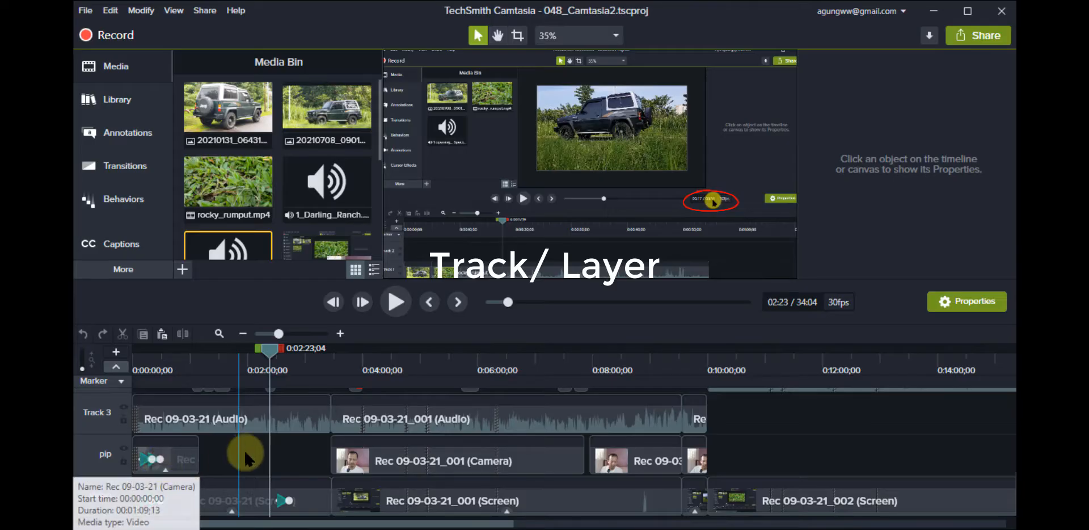
# - In the 048_Camtasia2 project, enlarge the timeline area and move the playhead to 0:01:30;01
pyautogui.scroll(3, 173, 465)
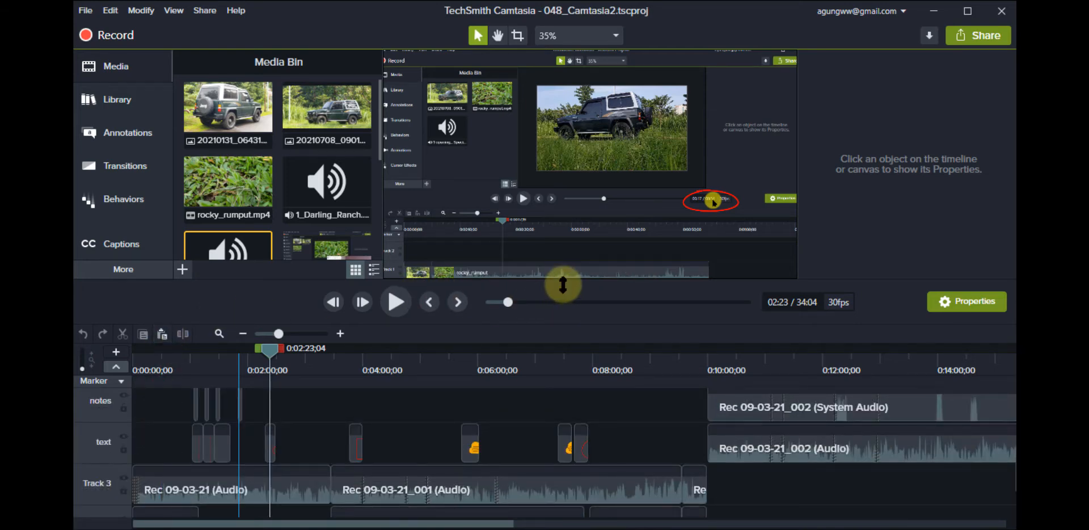
pyautogui.moveTo(563, 284); pyautogui.dragTo(563, 271)
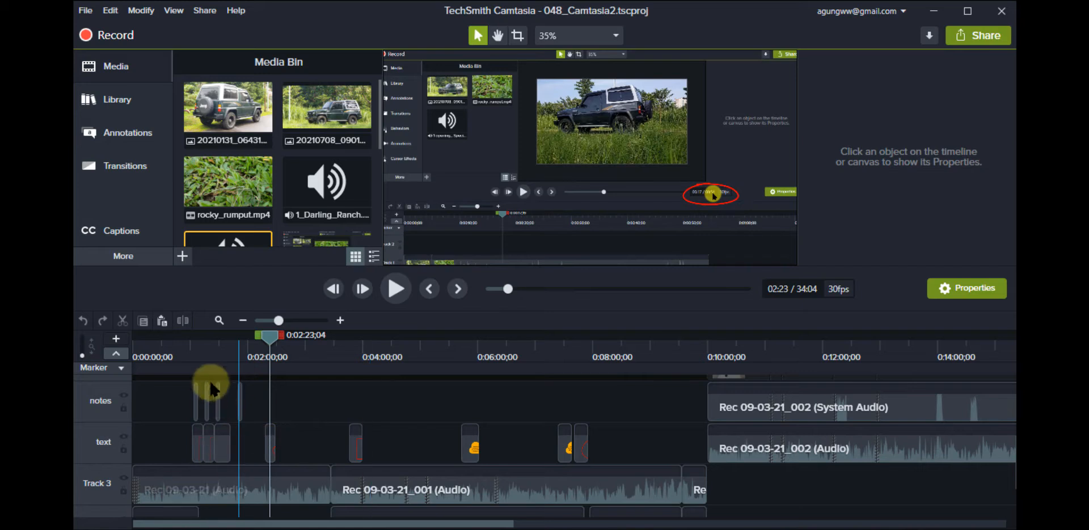
pyautogui.moveTo(275, 335); pyautogui.dragTo(217, 364)
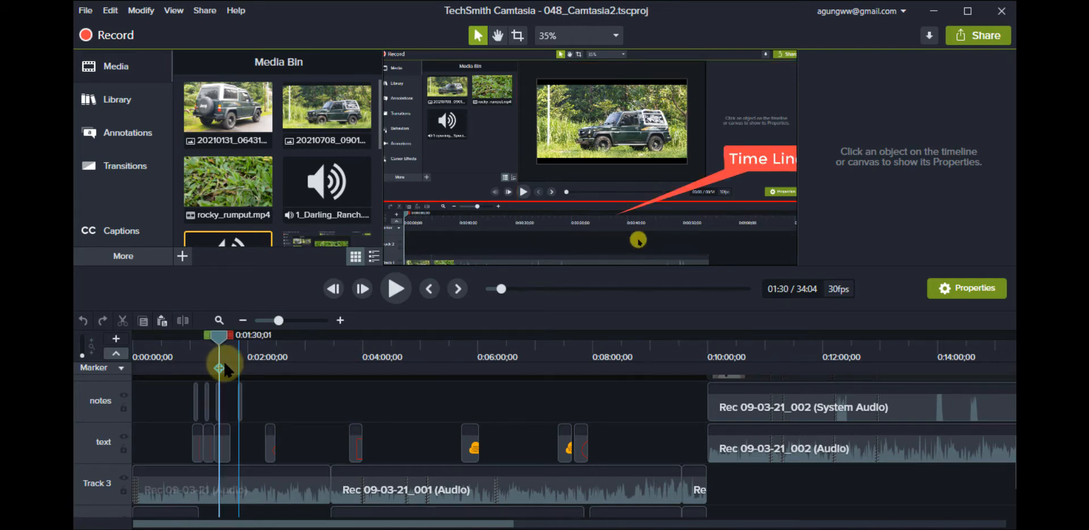
# - Inspect the properties of the sketch annotation on the text track and the Time Line callout on the notes track
pyautogui.scroll(-1, 685, 209)
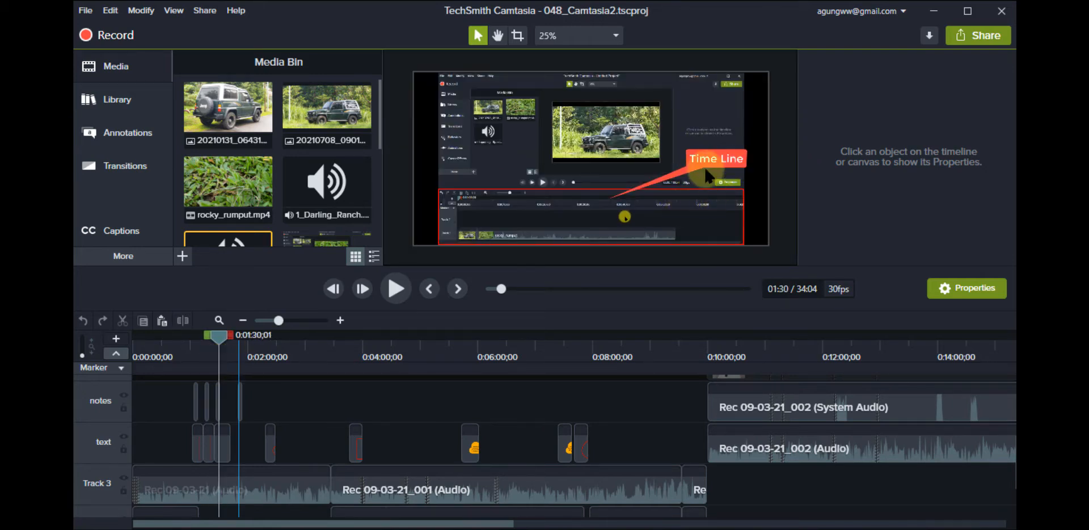
pyautogui.scroll(1, 196, 389)
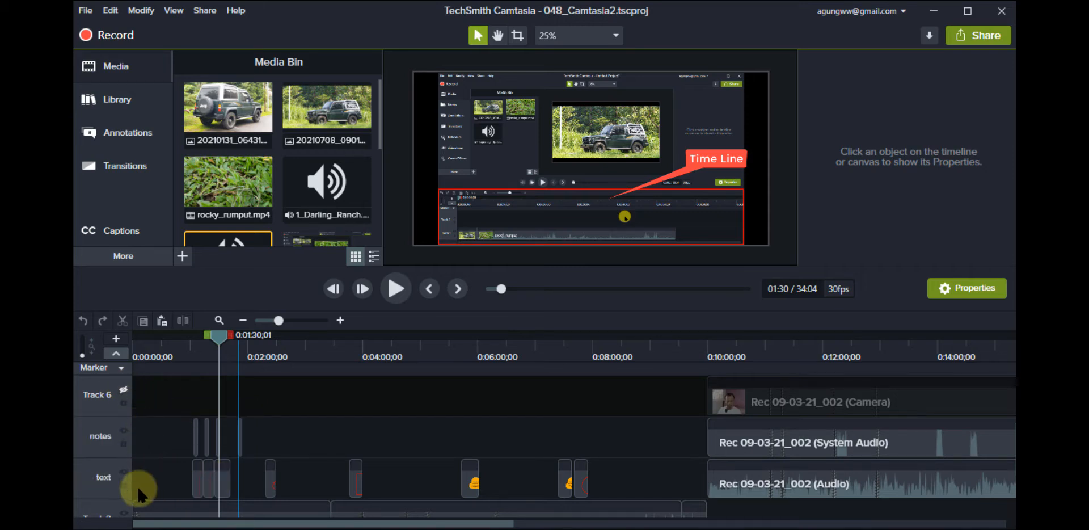
pyautogui.click(224, 476)
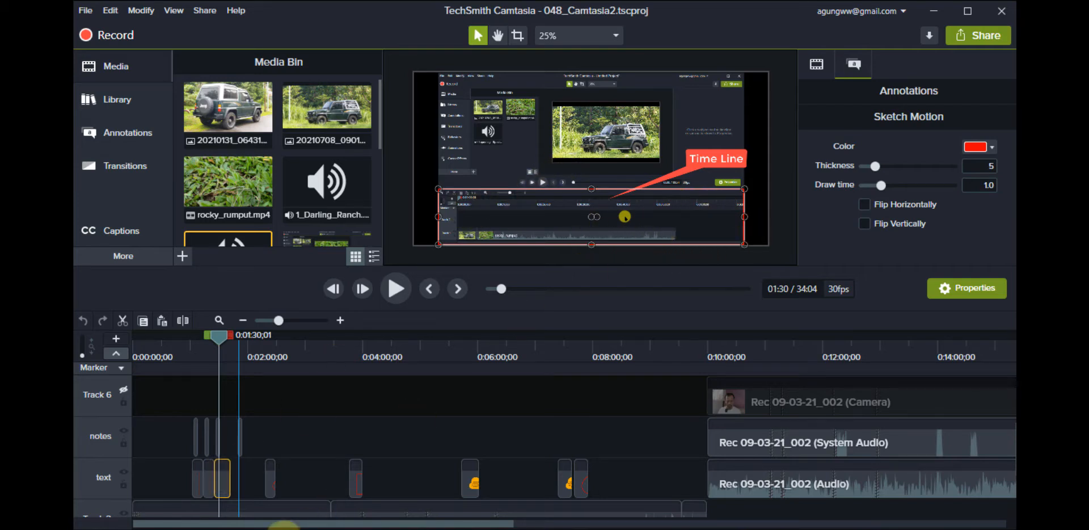
pyautogui.click(339, 321)
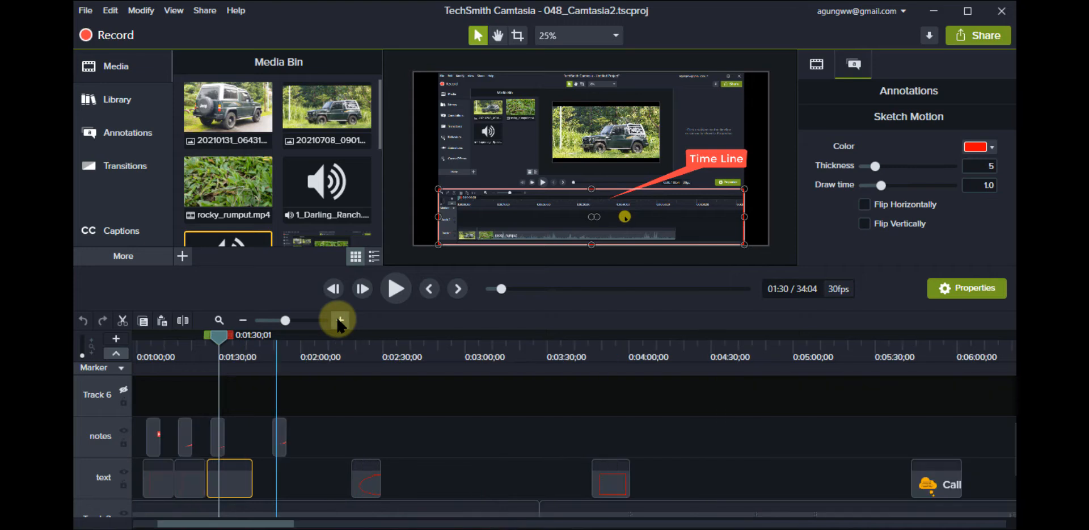
pyautogui.click(217, 440)
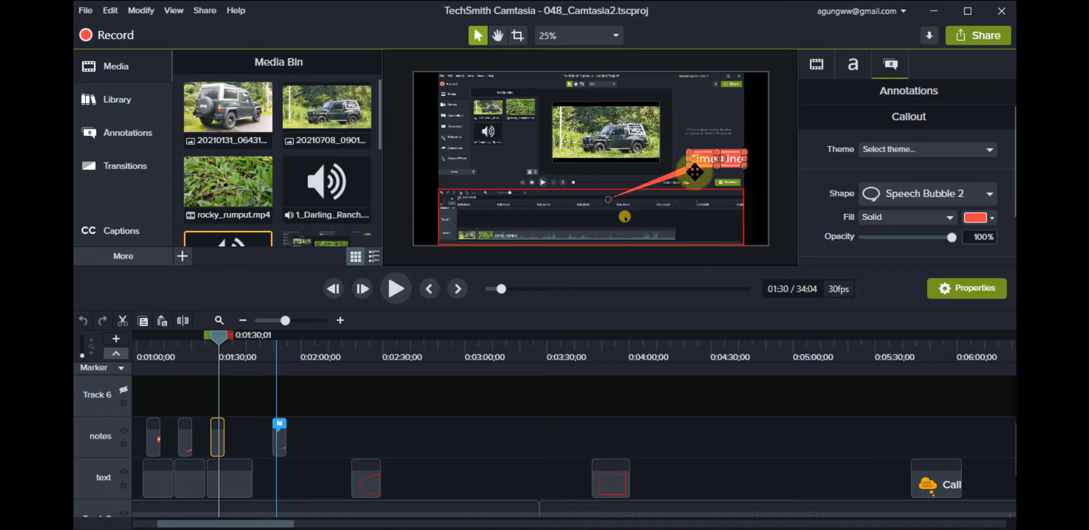
# - Disable and re-enable the notes track to compare the canvas, and lock that track against editing
pyautogui.click(123, 434)
pyautogui.click(123, 435)
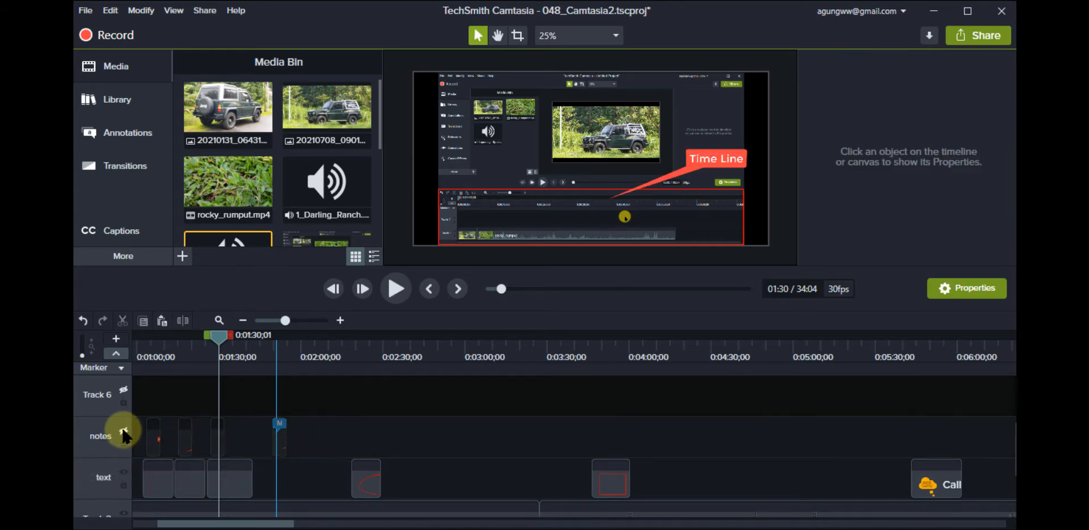
pyautogui.click(123, 434)
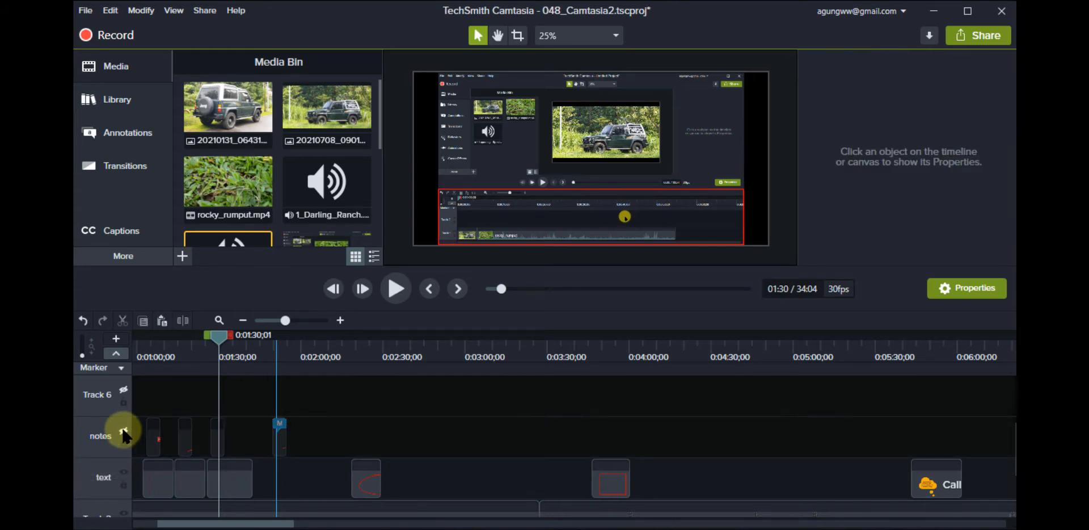
pyautogui.click(123, 435)
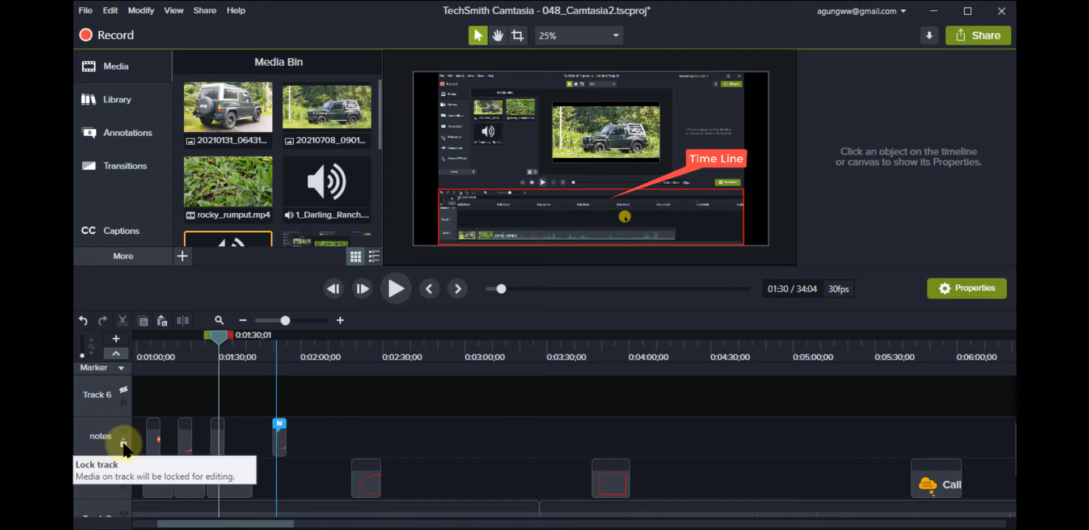
pyautogui.click(122, 443)
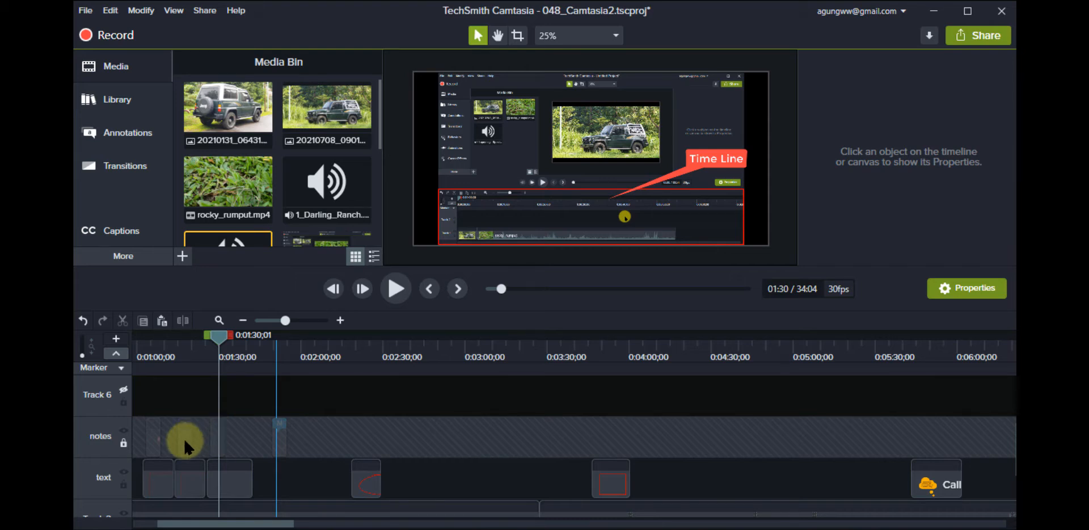
# - Unlock the notes track and place the photo 20210131_064317.jpg on the re-enabled Track 6, ending at the 0:01:30;01 playhead
pyautogui.click(123, 444)
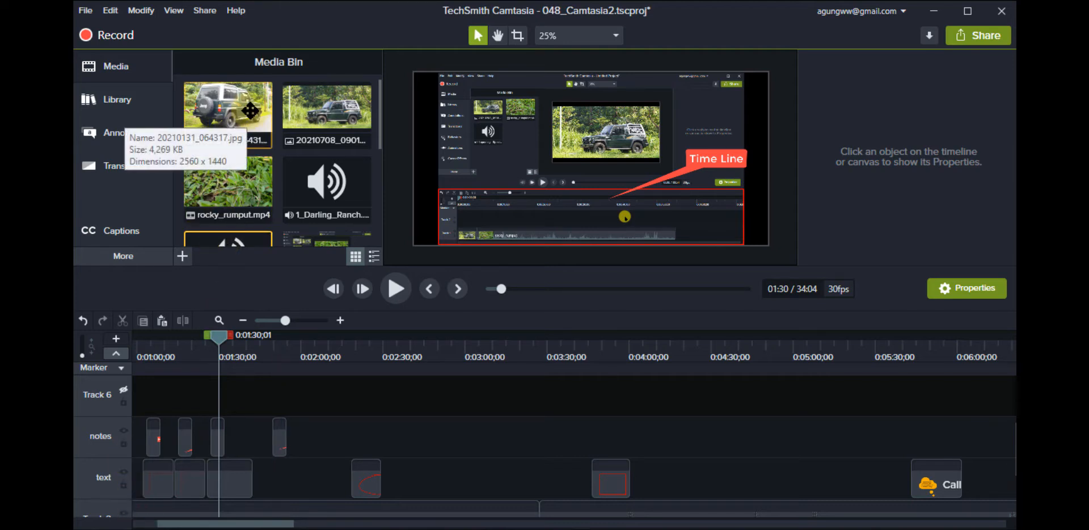
pyautogui.moveTo(250, 110); pyautogui.dragTo(125, 429)
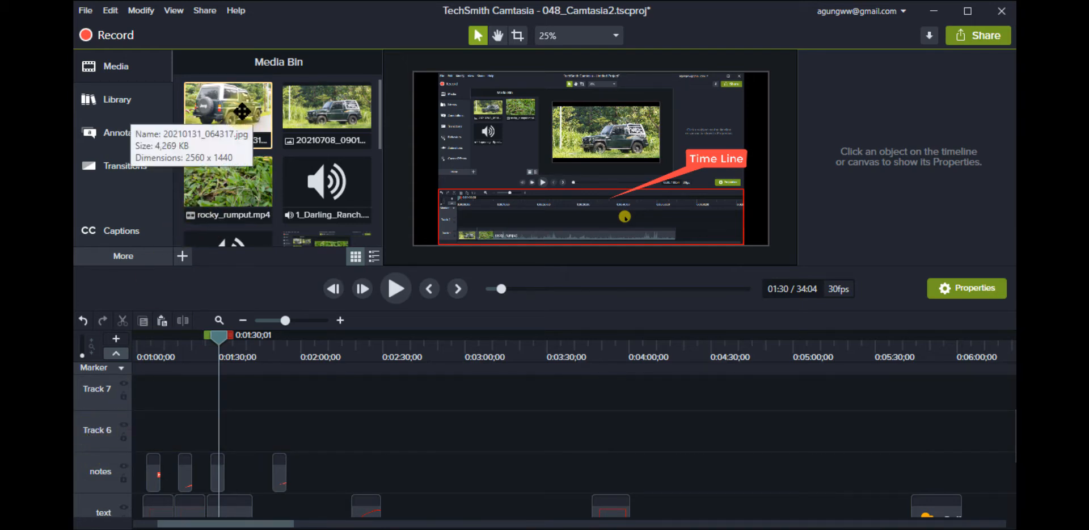
pyautogui.moveTo(227, 111); pyautogui.dragTo(209, 430)
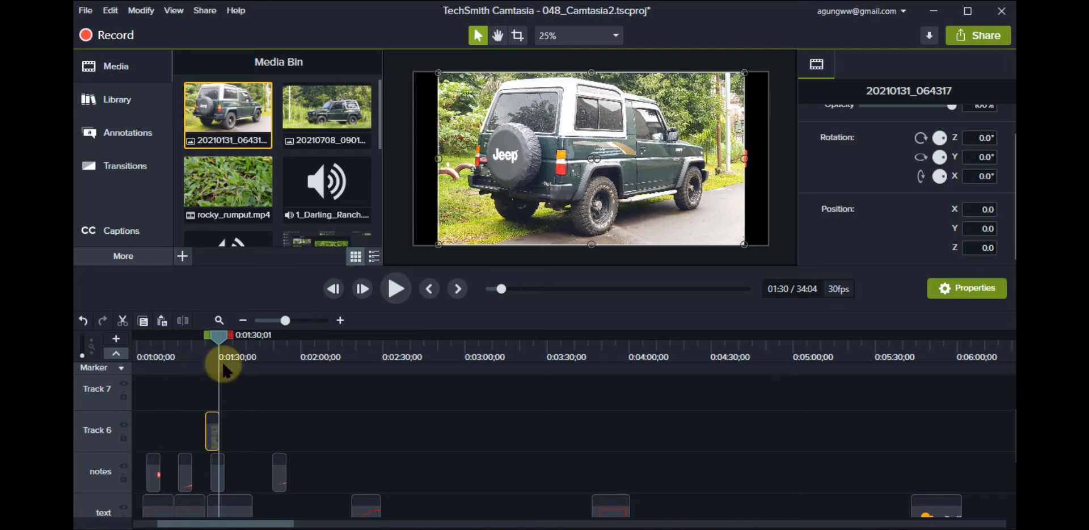
# - With the playhead at 0:01:27;18, shrink the photo on the canvas and reposition it to X 400.4, Y -26.0
pyautogui.moveTo(219, 332)
pyautogui.mouseDown()
pyautogui.moveTo(199, 332)
pyautogui.moveTo(216, 335)
pyautogui.mouseUp()
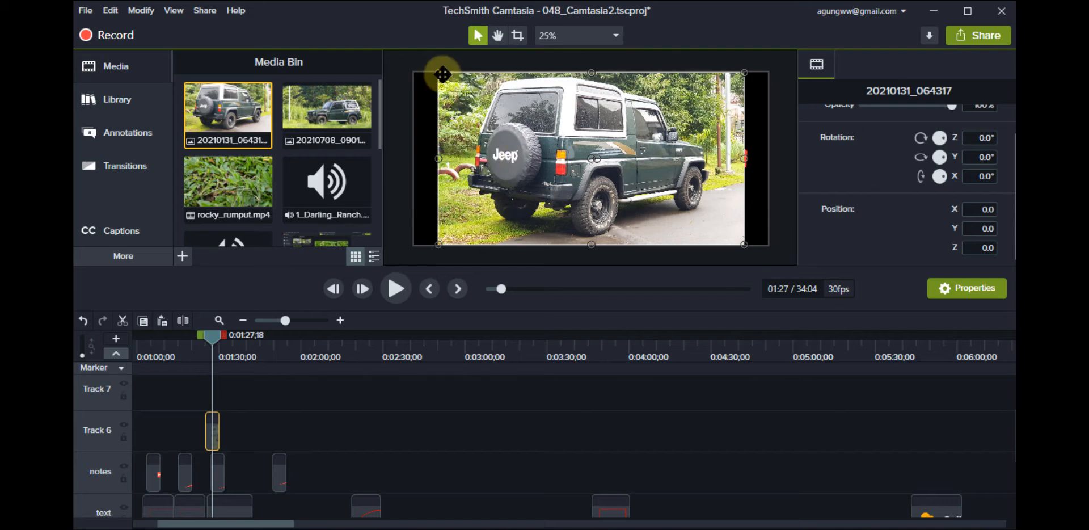
pyautogui.moveTo(443, 74); pyautogui.dragTo(592, 139)
pyautogui.moveTo(717, 168)
pyautogui.mouseDown()
pyautogui.moveTo(651, 159)
pyautogui.moveTo(719, 163)
pyautogui.mouseUp()
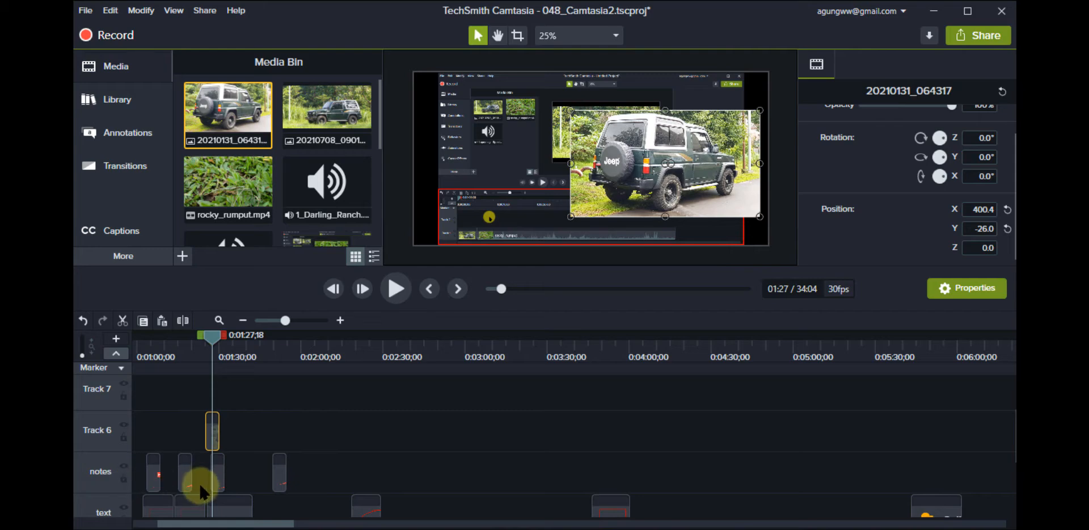
# - Move the Time Line callout clip from the notes track up to Track 7, above the photo clip
pyautogui.scroll(-5, 199, 482)
pyautogui.scroll(5, 202, 485)
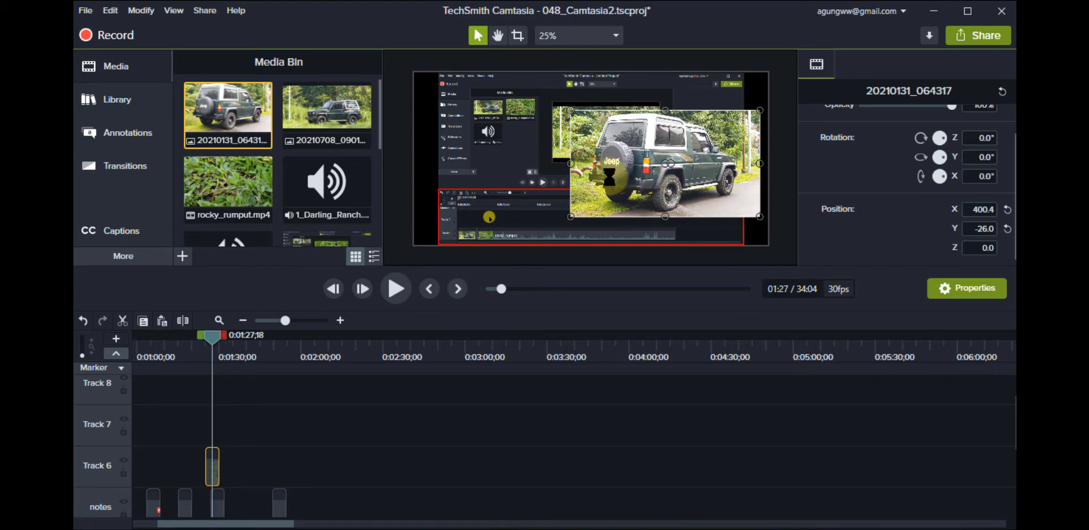
pyautogui.scroll(-1, 288, 461)
pyautogui.scroll(-1, 287, 462)
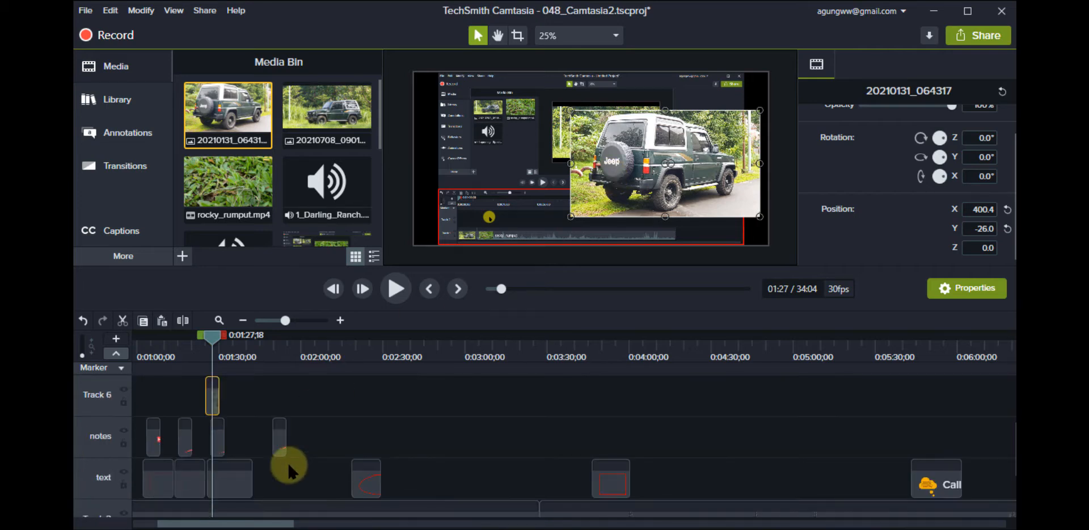
pyautogui.scroll(-1, 218, 434)
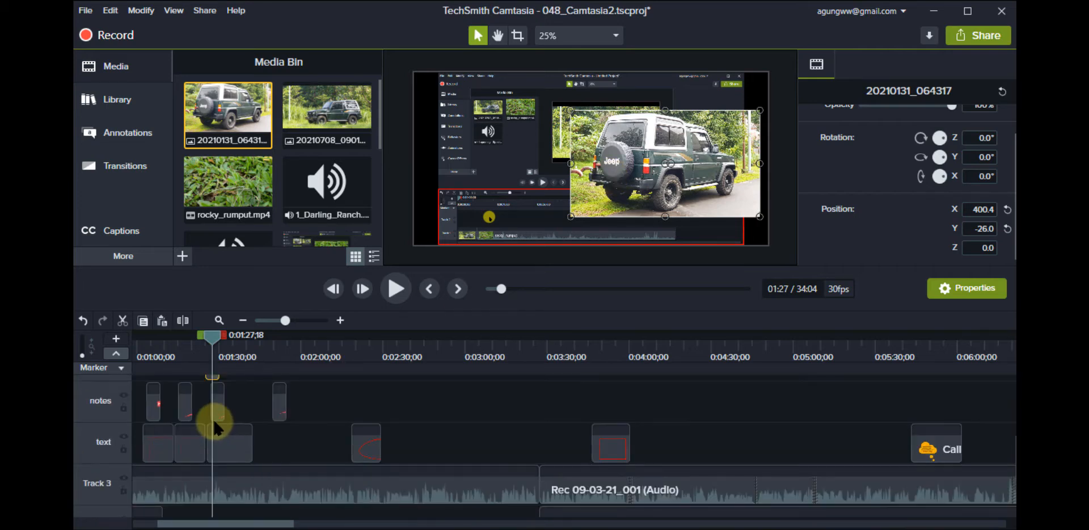
pyautogui.scroll(1, 218, 431)
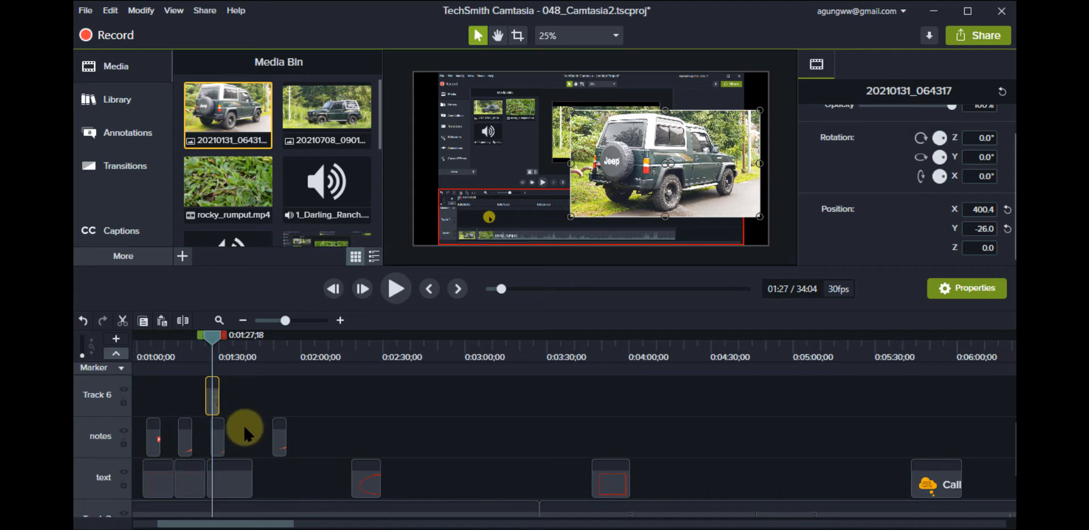
pyautogui.click(215, 434)
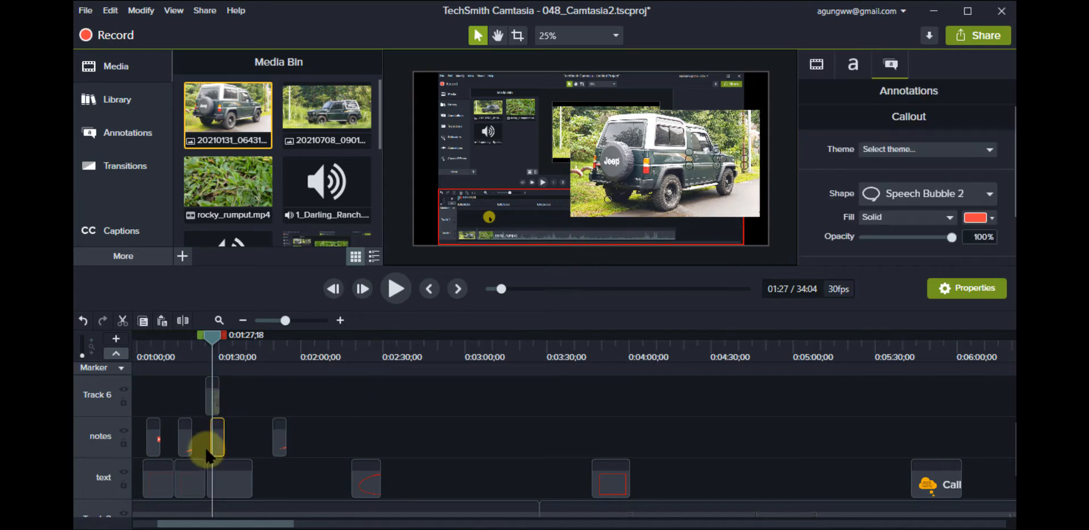
pyautogui.scroll(2, 218, 456)
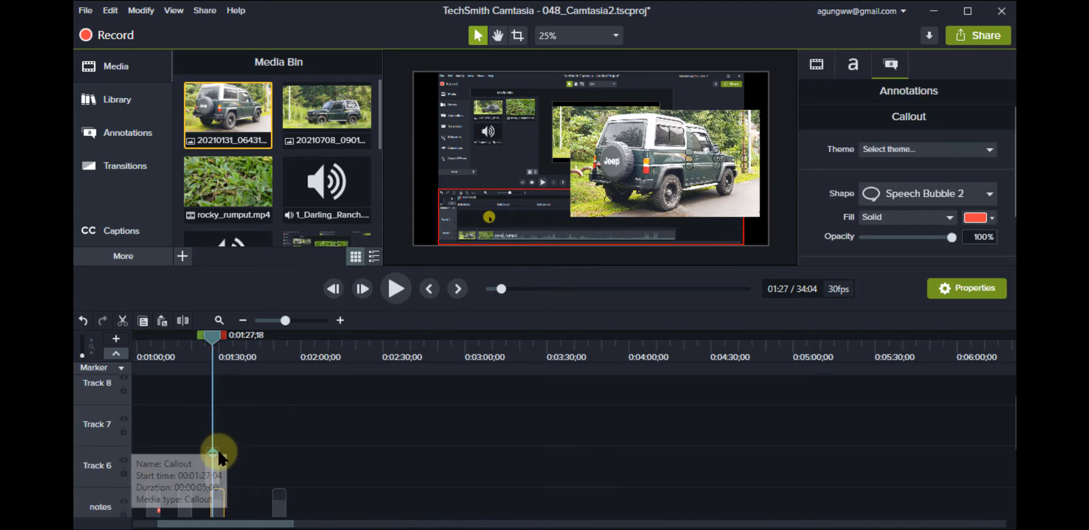
pyautogui.moveTo(214, 505); pyautogui.dragTo(215, 432)
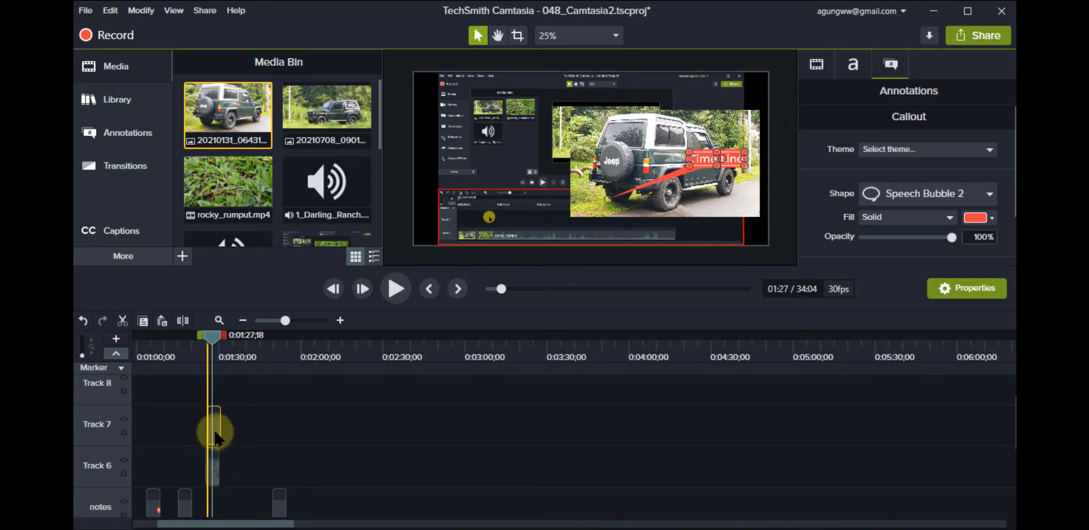
pyautogui.click(215, 432)
pyautogui.click(382, 483)
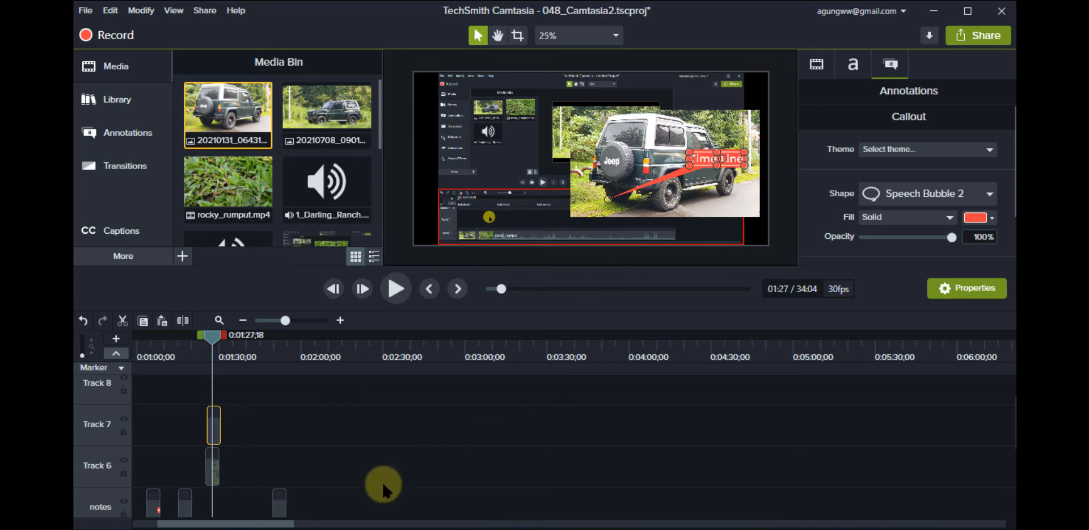
# - Undo the callout's move to Track 7 and select the photo clip on Track 6
pyautogui.hotkey('ctrl', 'z')
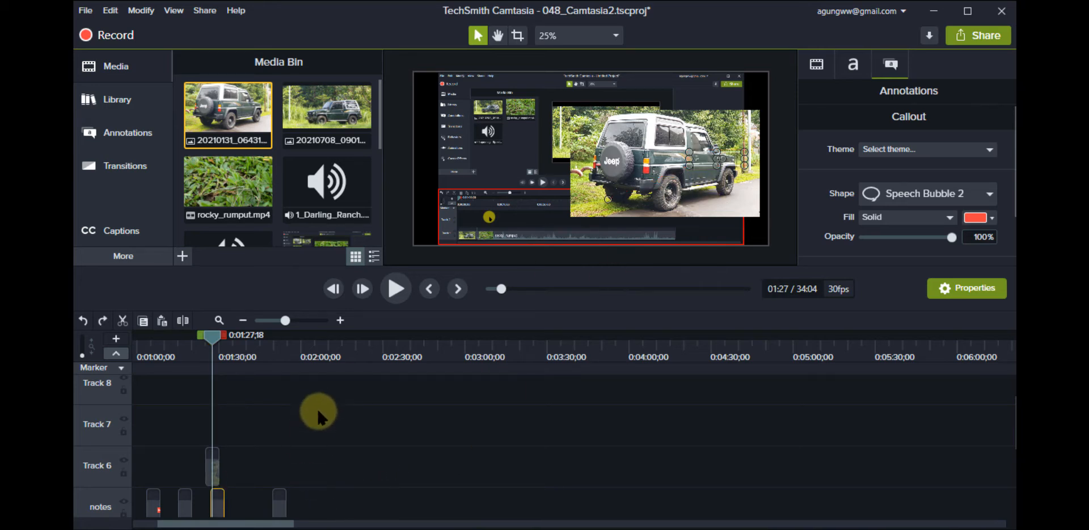
pyautogui.scroll(-1, 316, 407)
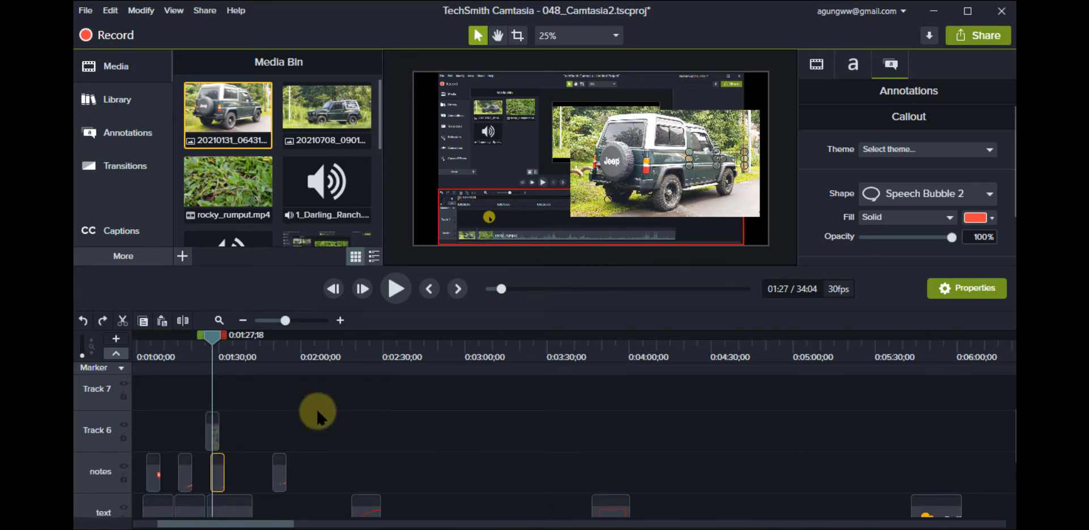
pyautogui.click(211, 439)
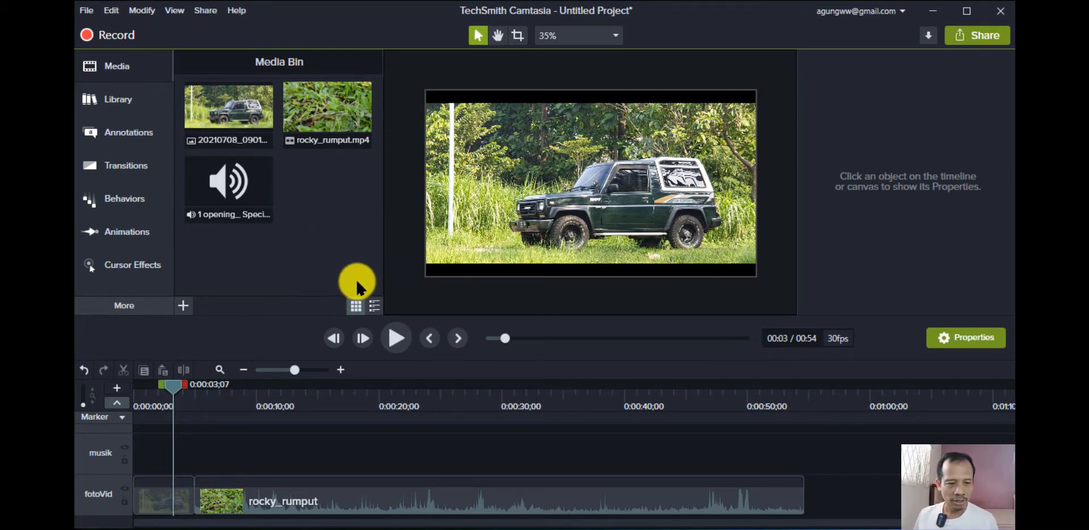
# - In the Untitled Project, select all three files in the Media Bin and try to delete them
pyautogui.moveTo(356, 253); pyautogui.dragTo(247, 94)
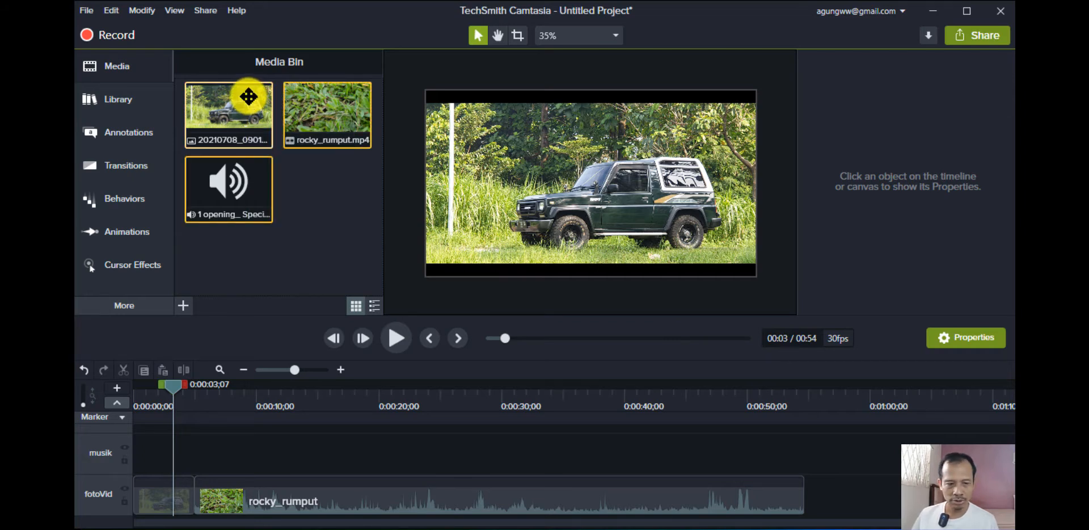
pyautogui.press('Delete')
pyautogui.click(902, 450)
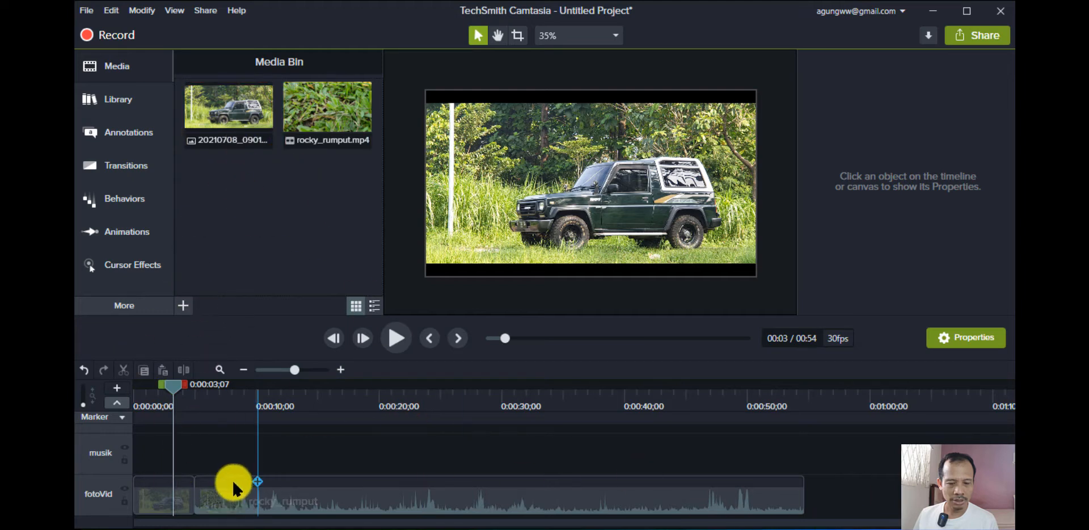
# - Delete the photo and rocky_rumput clips from the fotoVid track, and remove their two source files from the Media Bin
pyautogui.click(235, 499)
pyautogui.click(152, 502)
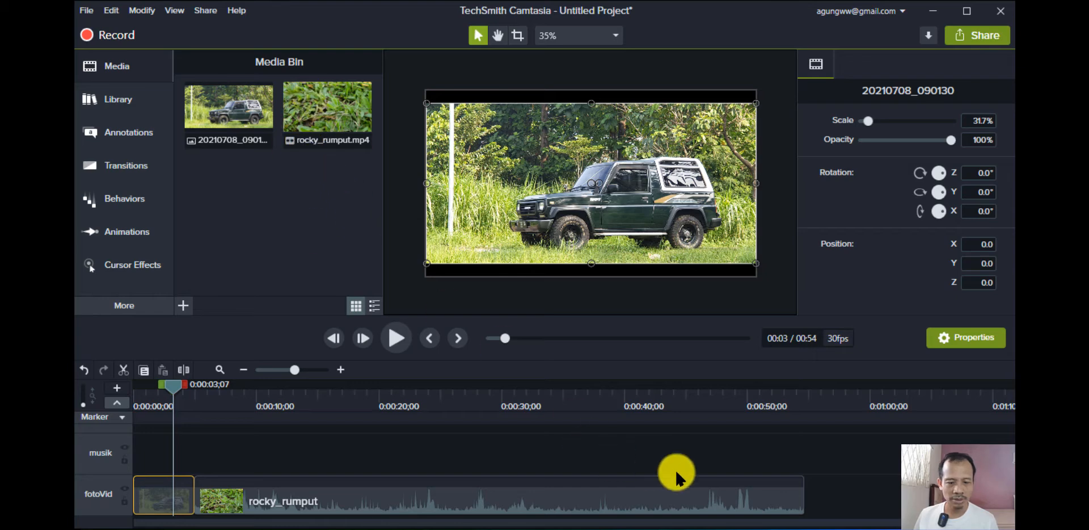
pyautogui.moveTo(847, 513); pyautogui.dragTo(161, 454)
pyautogui.press('Delete')
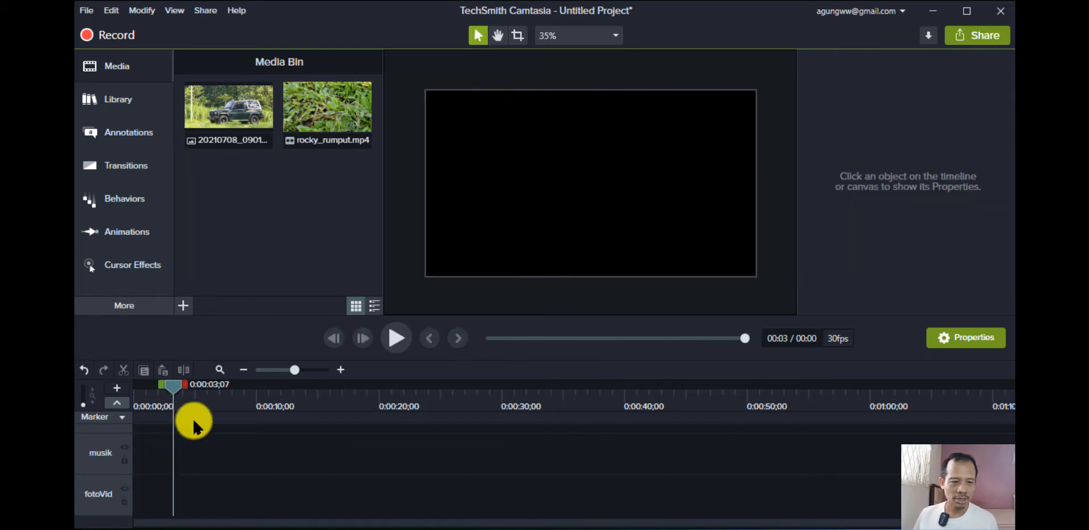
pyautogui.moveTo(342, 195); pyautogui.dragTo(216, 79)
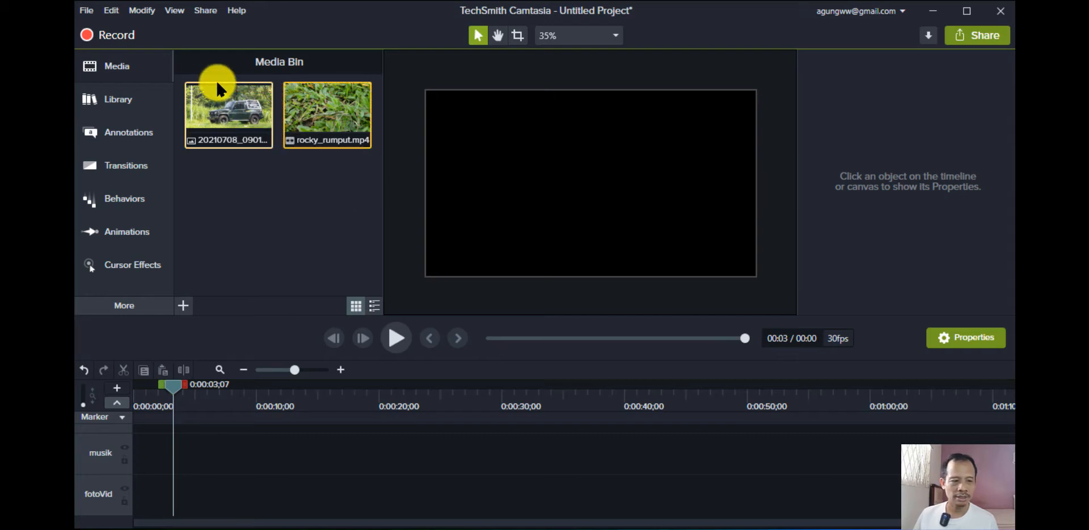
pyautogui.press('Delete')
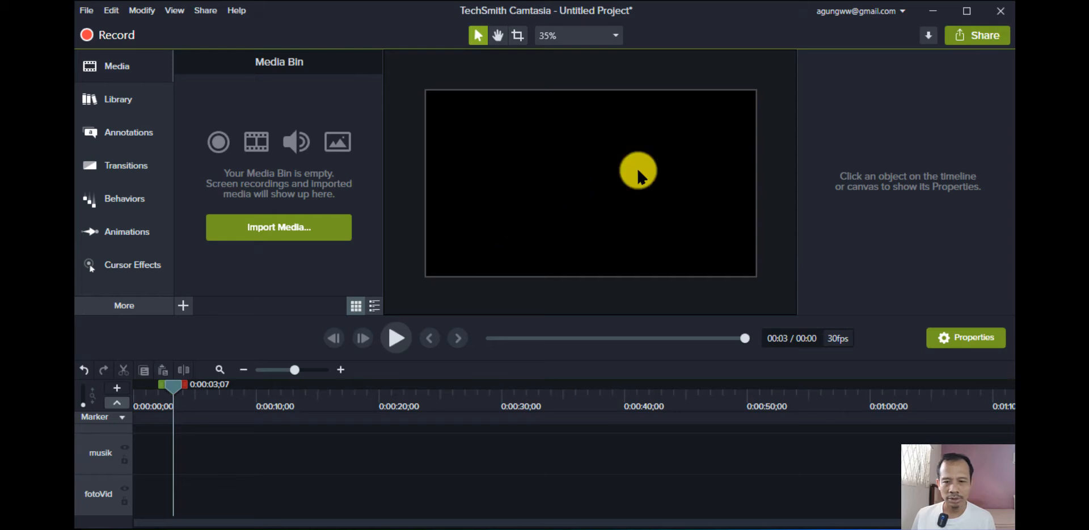
# - Close the Untitled Project without saving its changes and create a new project from the Camtasia start window
pyautogui.click(1000, 11)
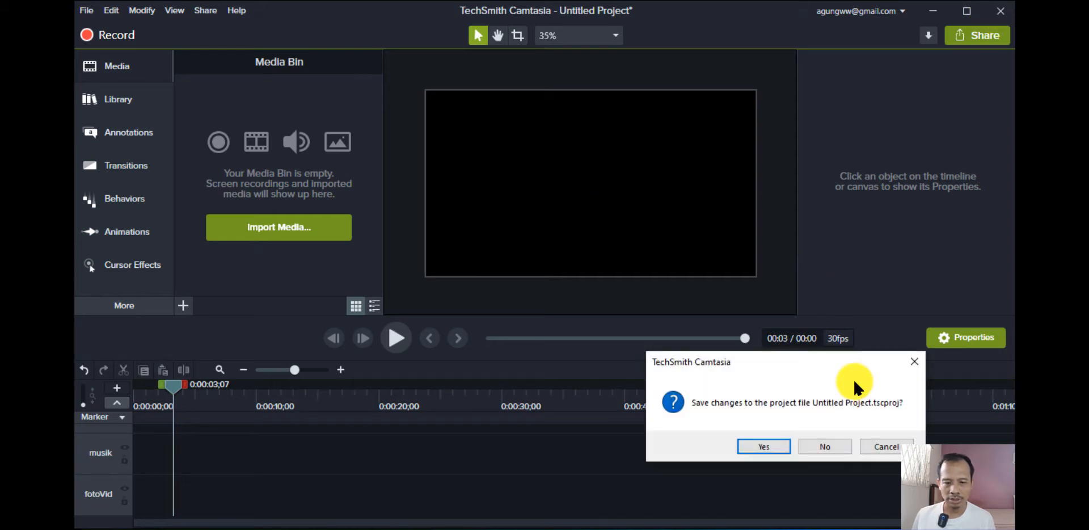
pyautogui.click(821, 446)
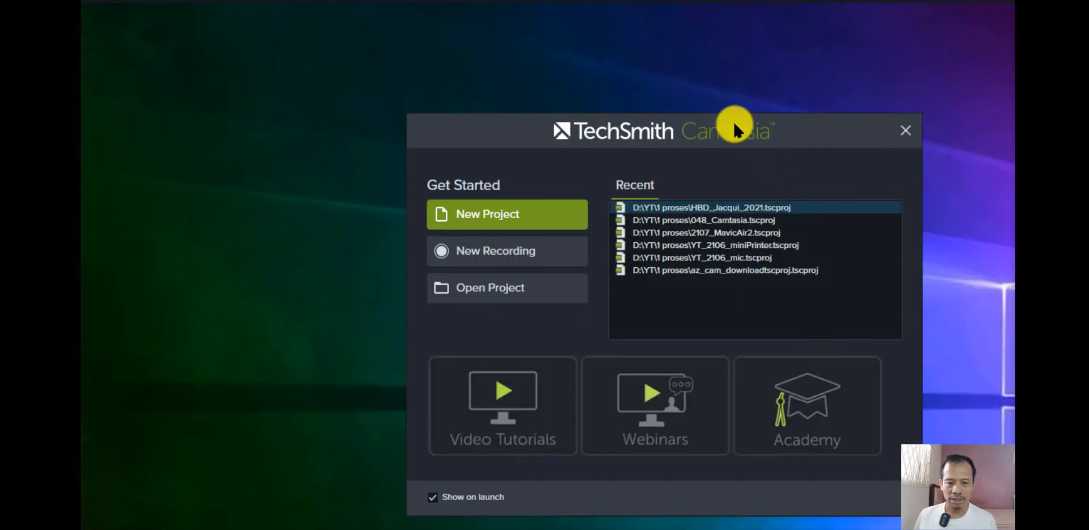
pyautogui.moveTo(733, 120); pyautogui.dragTo(708, 90)
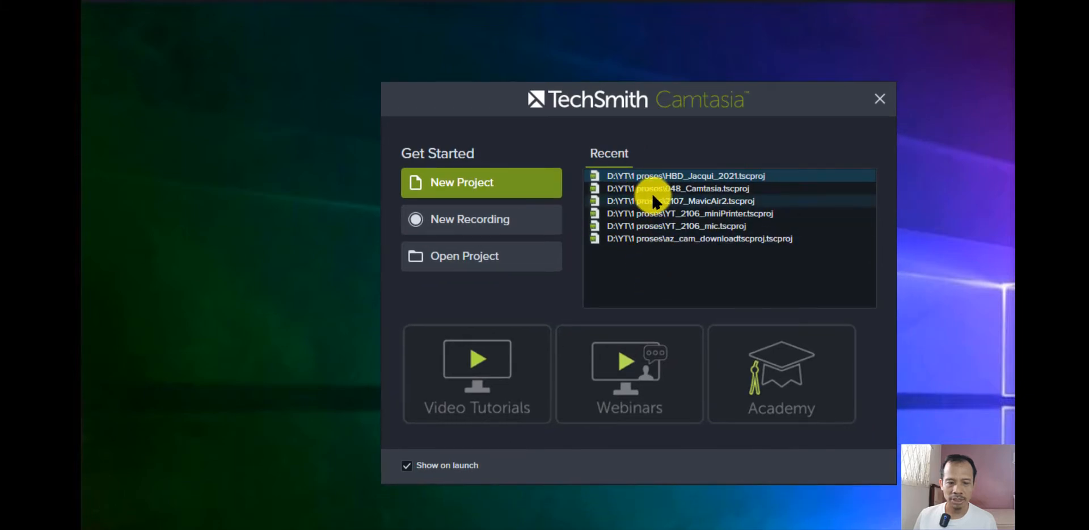
pyautogui.moveTo(671, 93); pyautogui.dragTo(659, 57)
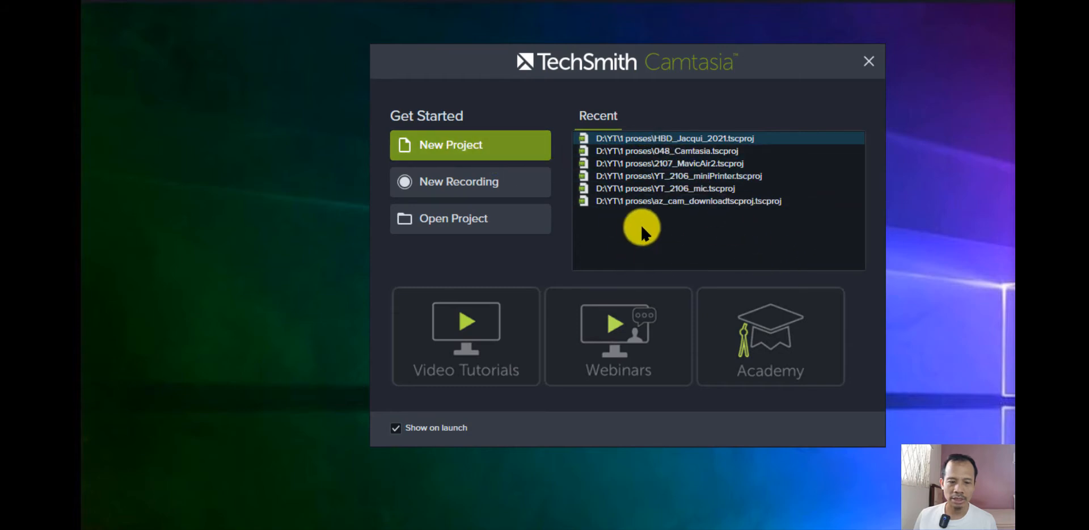
pyautogui.click(443, 151)
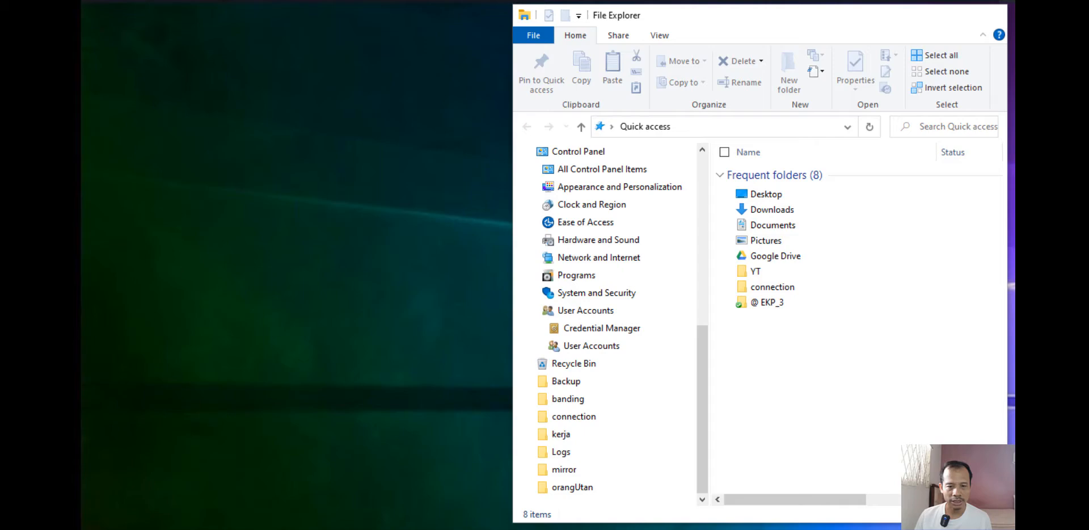
# - Switch to File Explorer, open the YT\1 proses\camtasia folder, and position its window over the new project
pyautogui.click(468, 477)
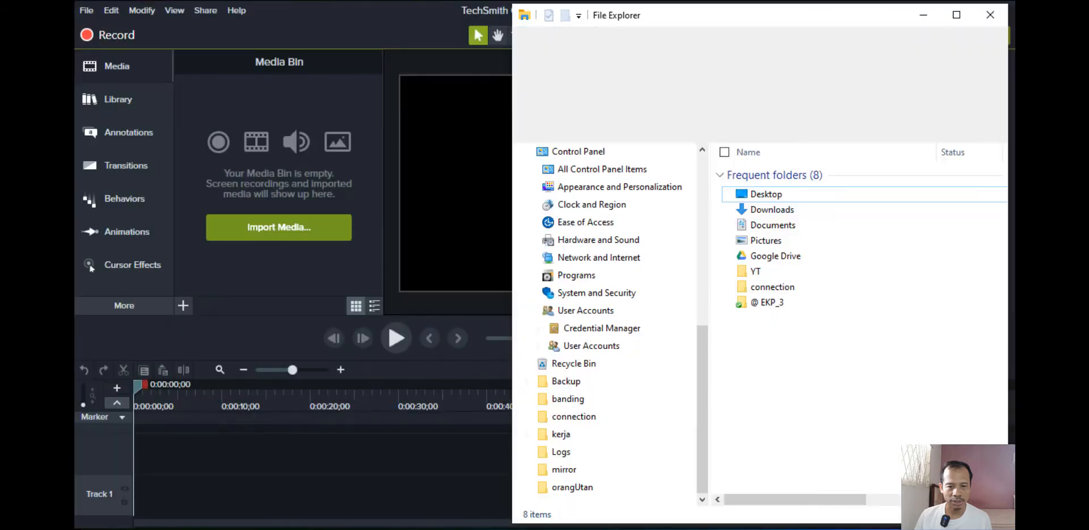
pyautogui.doubleClick(756, 270)
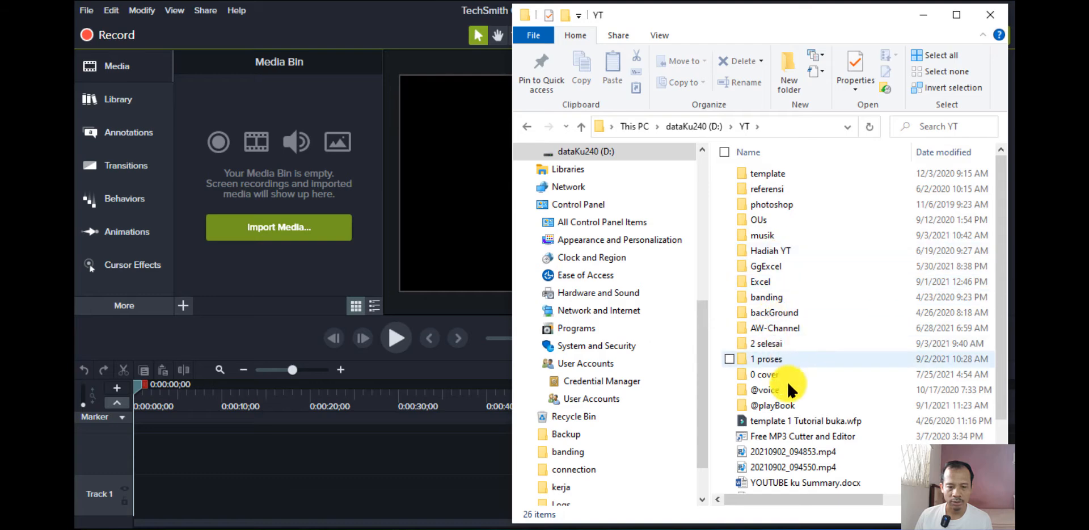
pyautogui.doubleClick(789, 357)
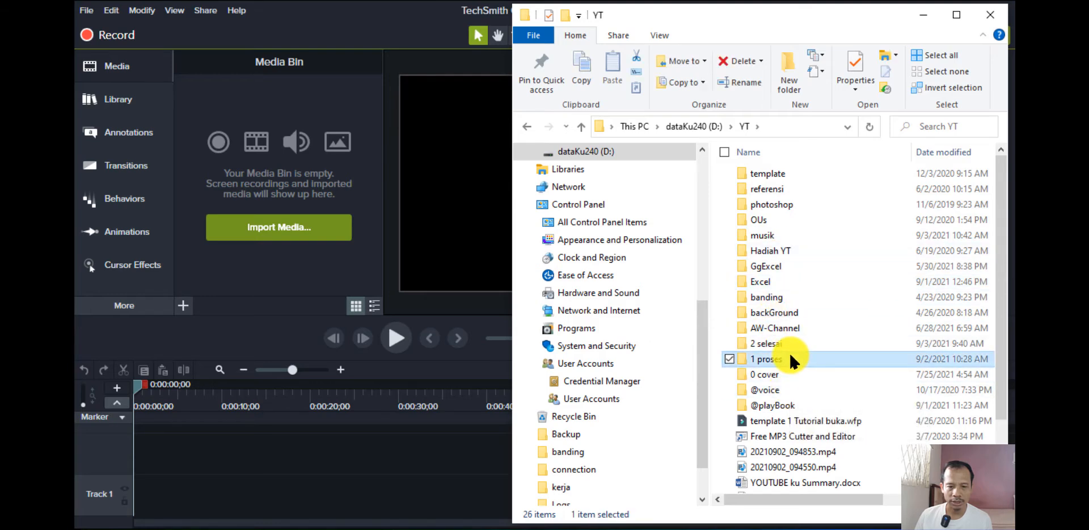
pyautogui.doubleClick(801, 171)
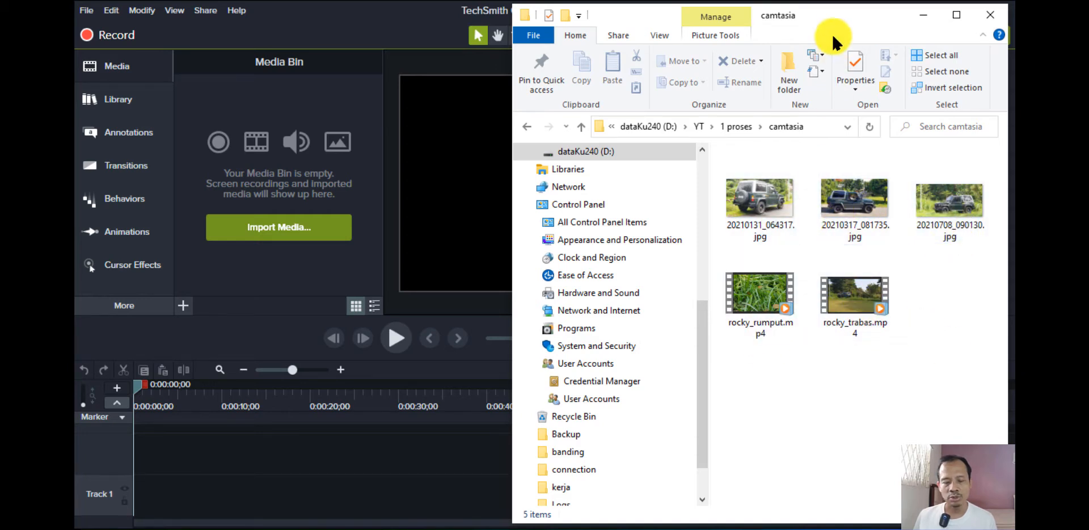
pyautogui.moveTo(835, 16); pyautogui.dragTo(820, 33)
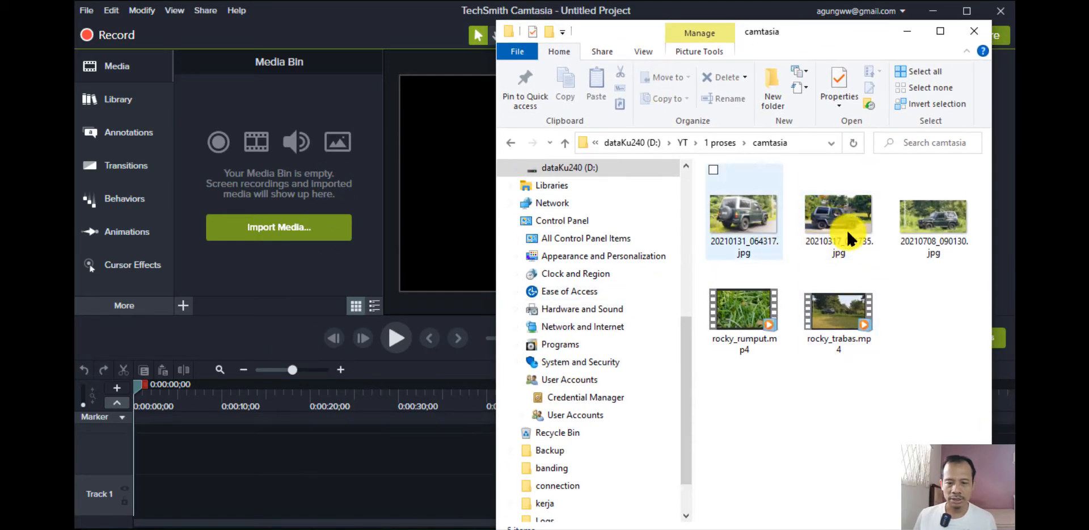
# - Select 20210131_064317.jpg, 20210708_090130.jpg and rocky_rumput.mp4 in File Explorer and import them into Camtasia's Media Bin
pyautogui.click(921, 215)
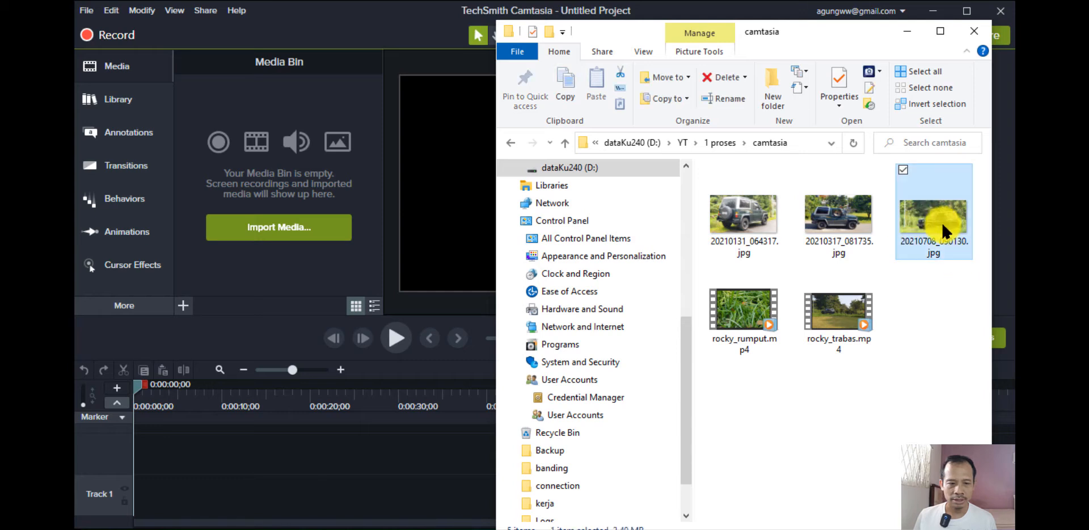
pyautogui.keyDown('ctrl'); pyautogui.click(743, 223); pyautogui.keyUp('ctrl')
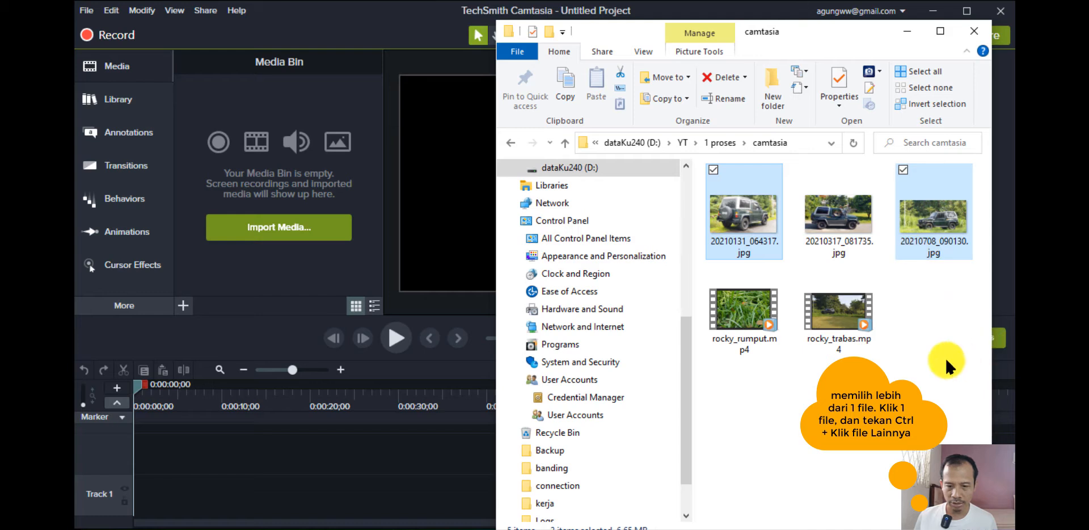
pyautogui.click(942, 202)
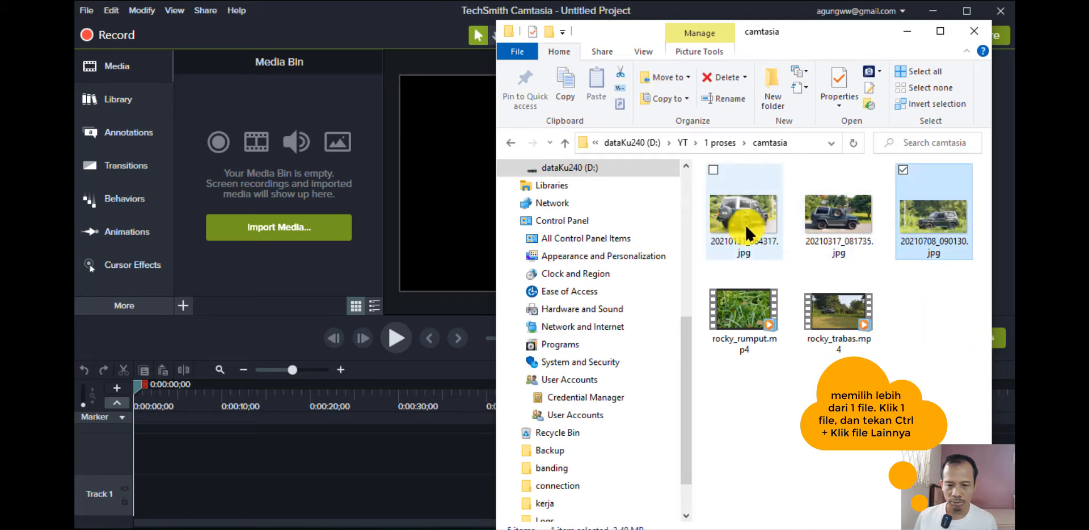
pyautogui.moveTo(742, 211)
pyautogui.mouseDown()
pyautogui.moveTo(761, 289)
pyautogui.moveTo(747, 204)
pyautogui.mouseUp()
pyautogui.click(747, 206)
pyautogui.keyDown('ctrl'); pyautogui.click(941, 226); pyautogui.keyUp('ctrl')
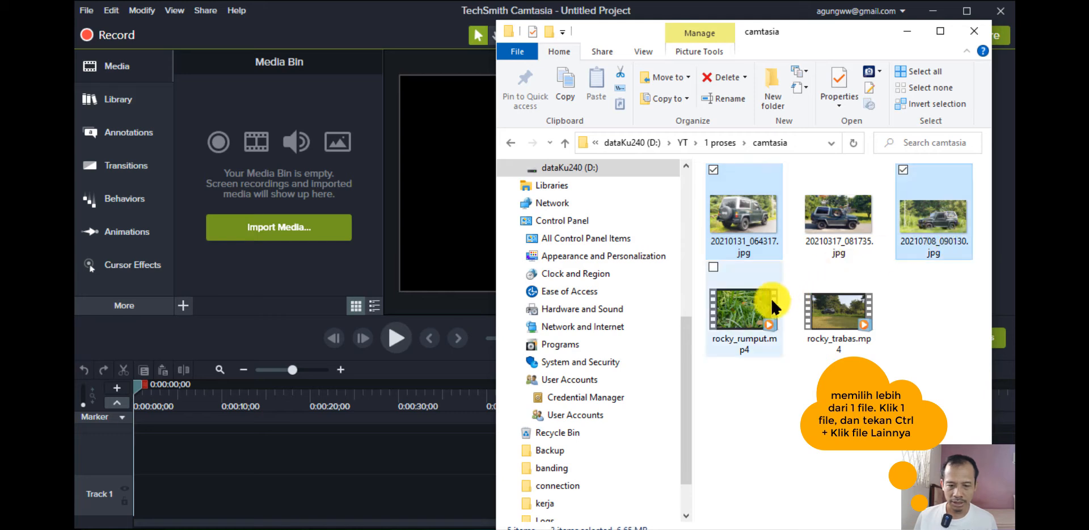
pyautogui.keyDown('ctrl'); pyautogui.click(732, 310); pyautogui.keyUp('ctrl')
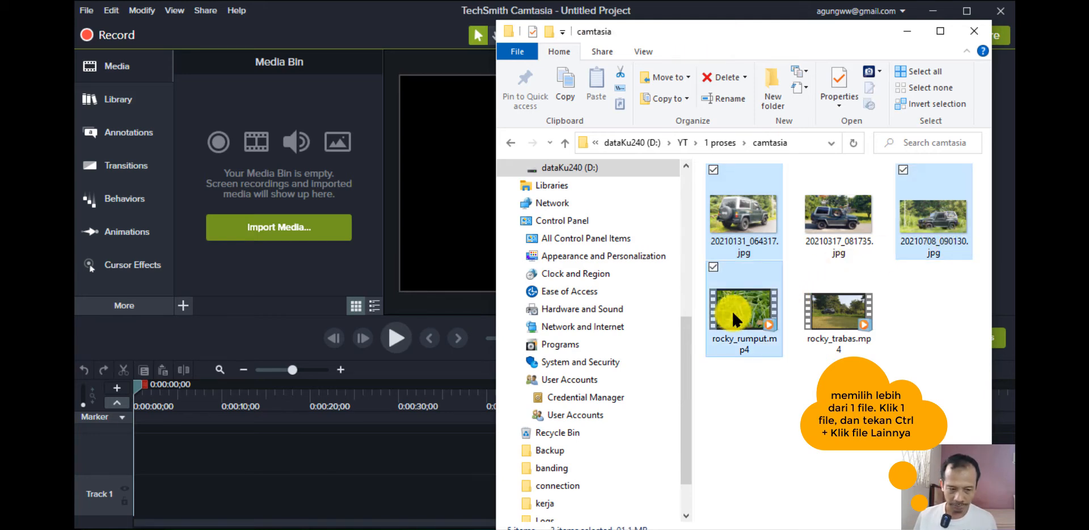
pyautogui.click(914, 241)
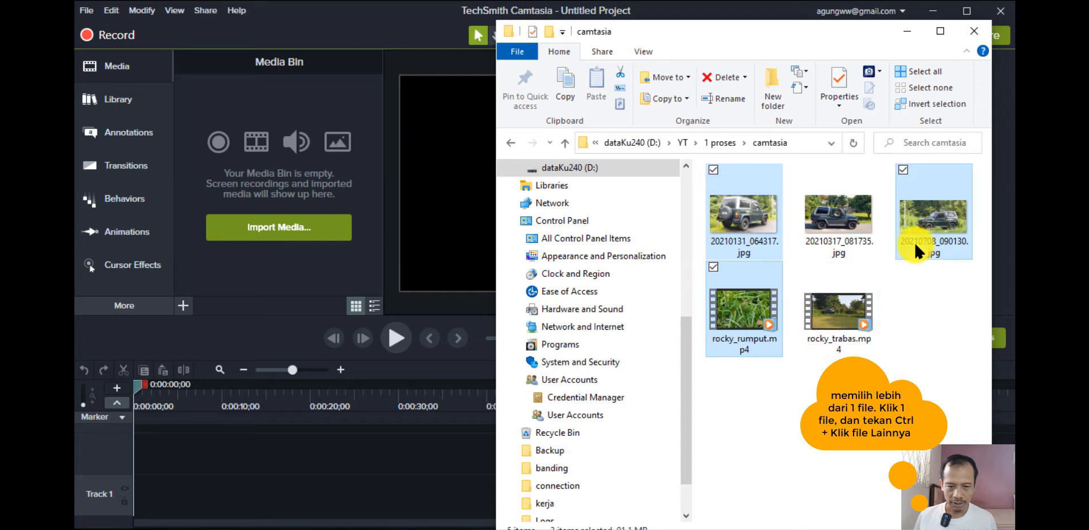
pyautogui.click(735, 209)
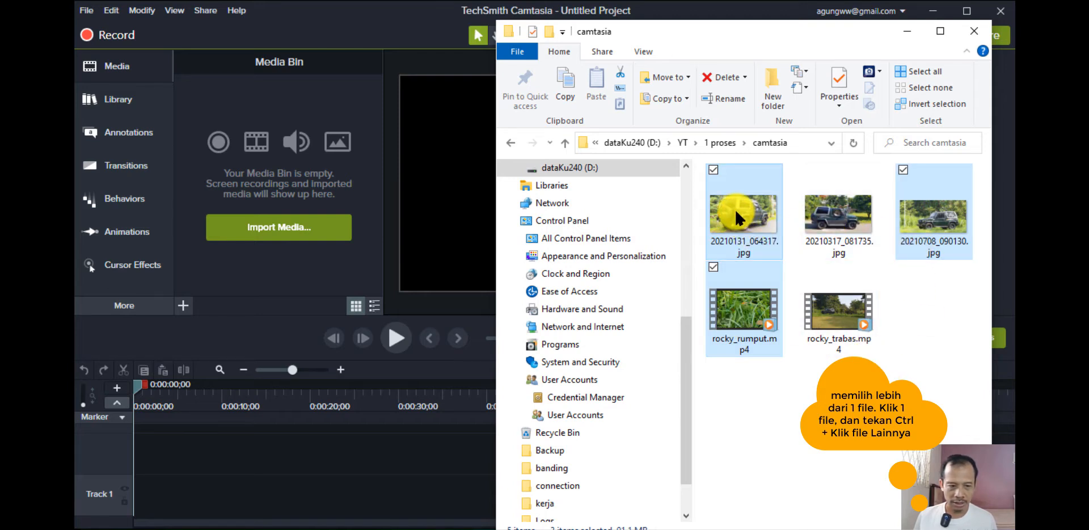
pyautogui.moveTo(734, 208); pyautogui.dragTo(291, 113)
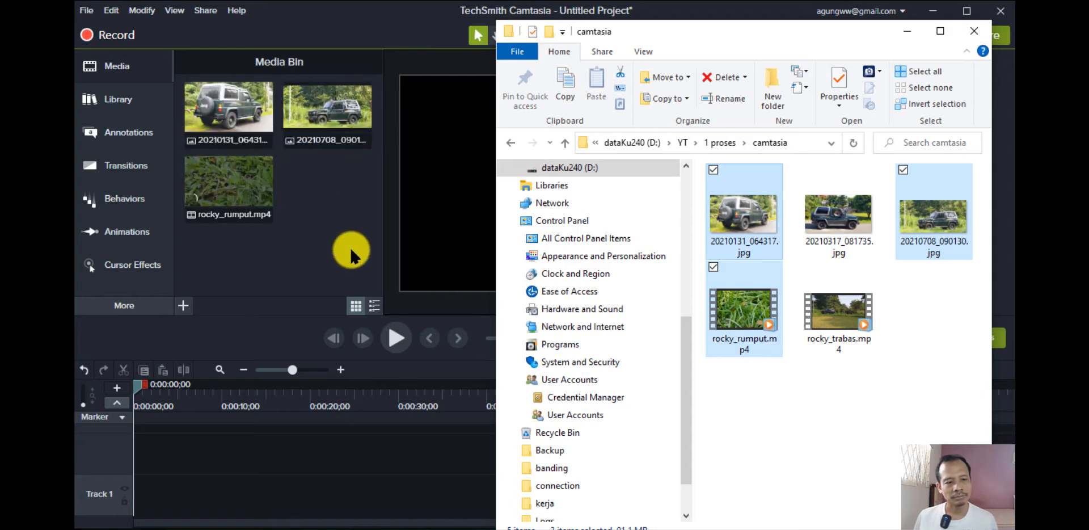
pyautogui.click(326, 184)
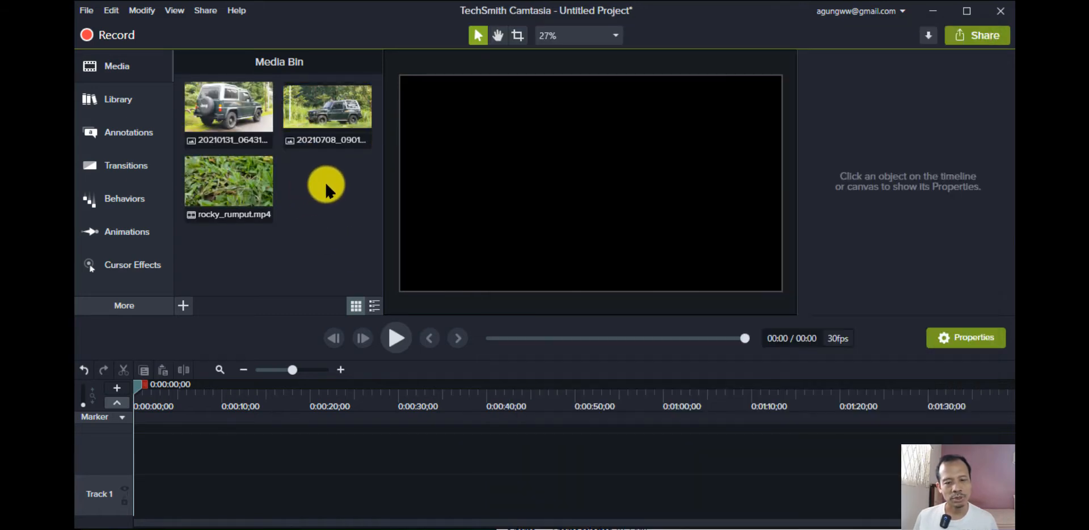
# - Switch to File Explorer and open the YT\musik folder to look at its music files
pyautogui.hotkey('alt', 'Tab')
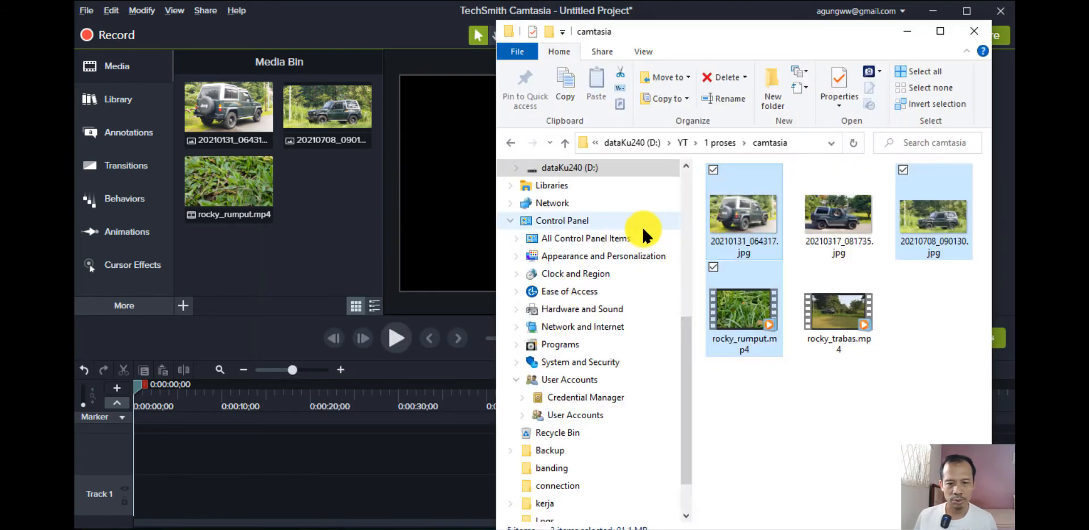
pyautogui.click(719, 141)
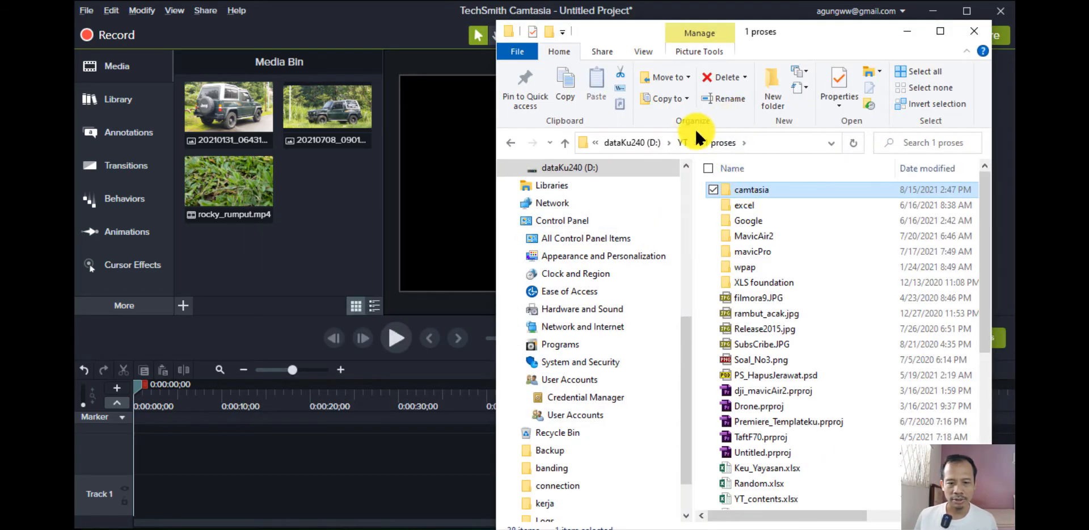
pyautogui.click(681, 140)
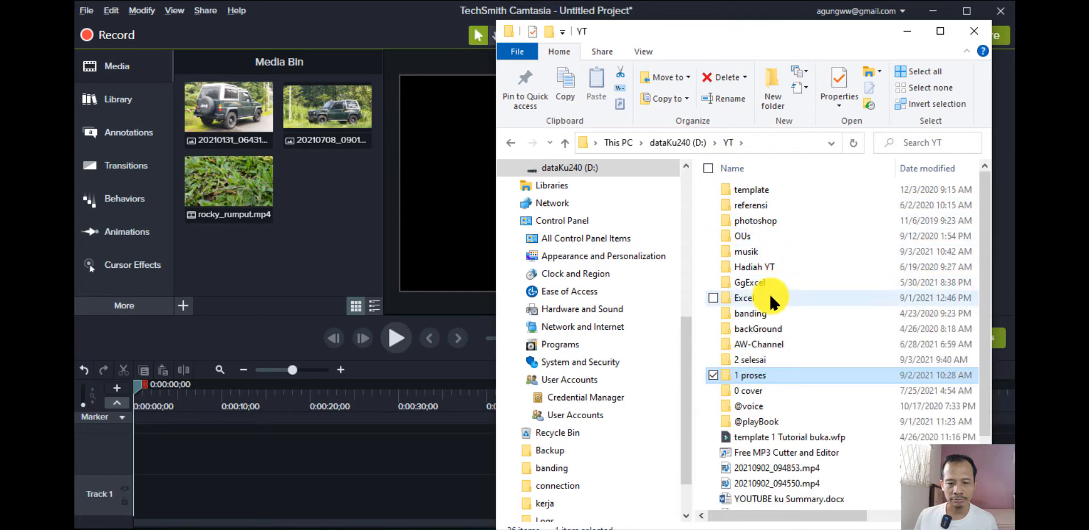
pyautogui.doubleClick(785, 252)
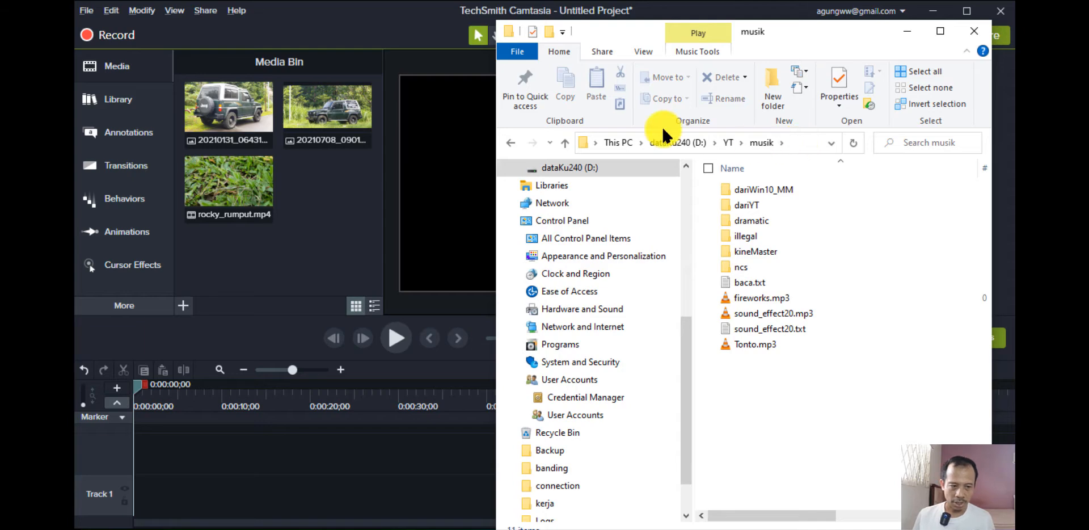
# - Switch back to Camtasia, browse the Music Tracks folder of the Camtasia 2019 library, and select the asimpleway track
pyautogui.click(120, 79)
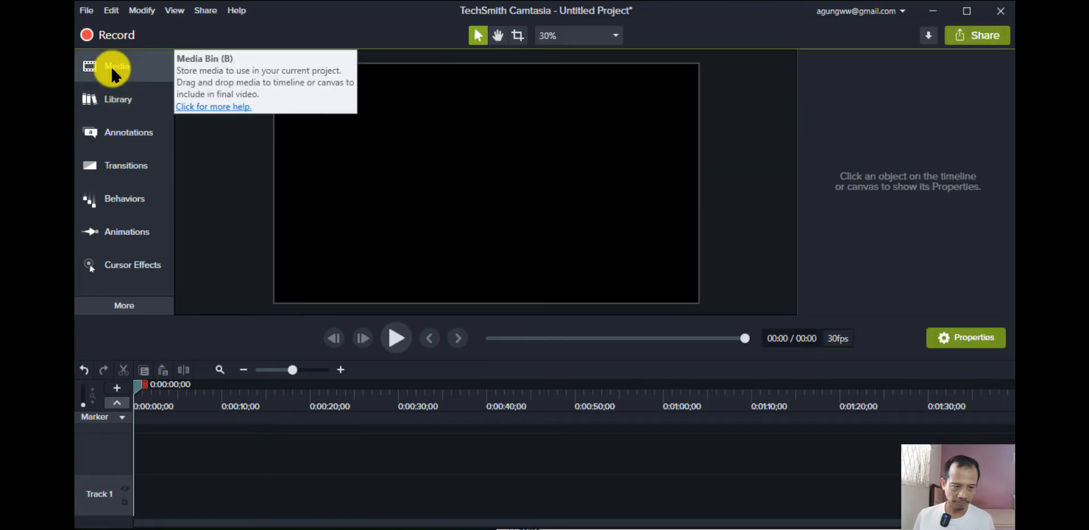
pyautogui.click(104, 97)
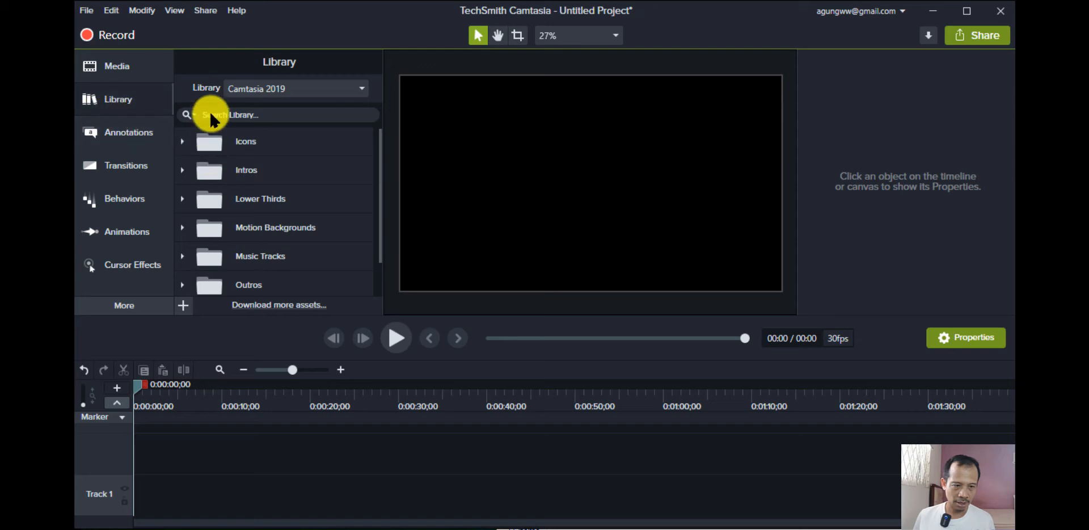
pyautogui.scroll(-1, 253, 203)
pyautogui.scroll(1, 224, 225)
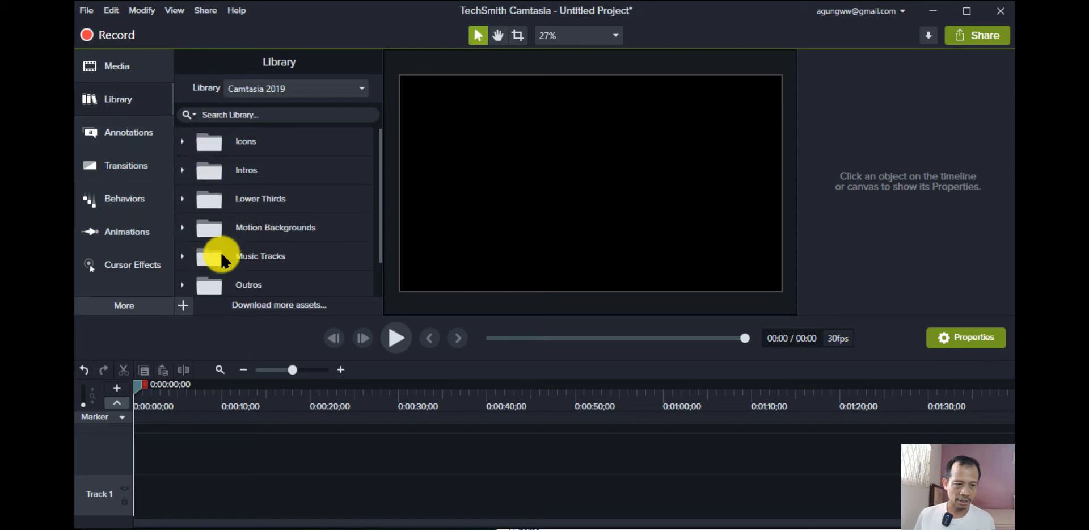
pyautogui.click(182, 254)
pyautogui.scroll(-5, 267, 243)
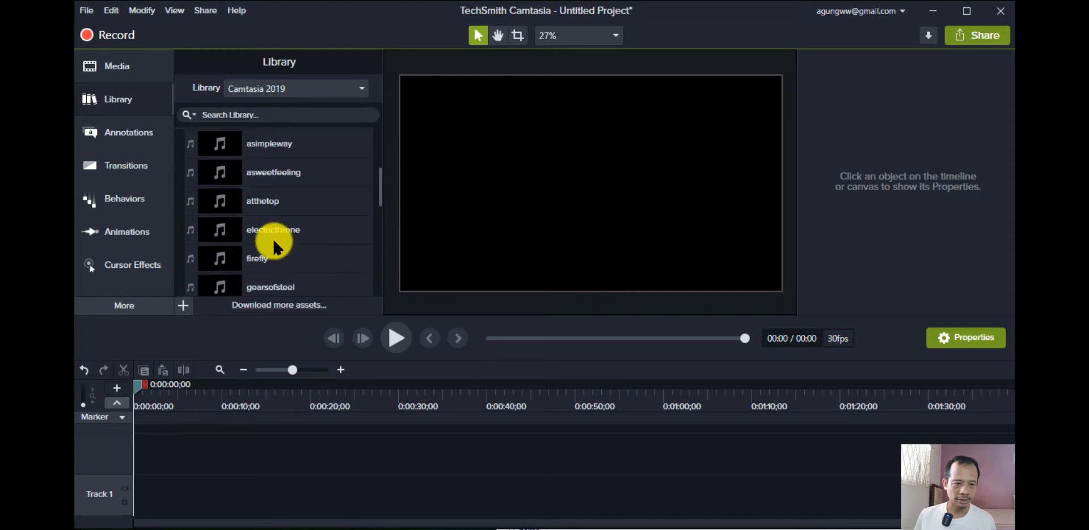
pyautogui.scroll(1, 281, 229)
pyautogui.click(263, 181)
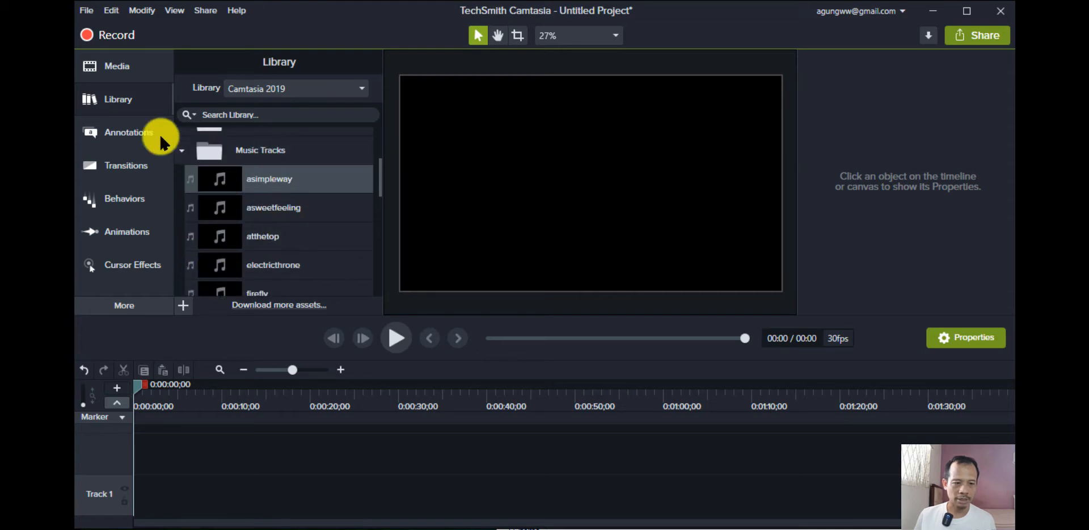
# - Return to the Media Bin and place 20210708_090130.jpg at the start of Track 1
pyautogui.click(111, 63)
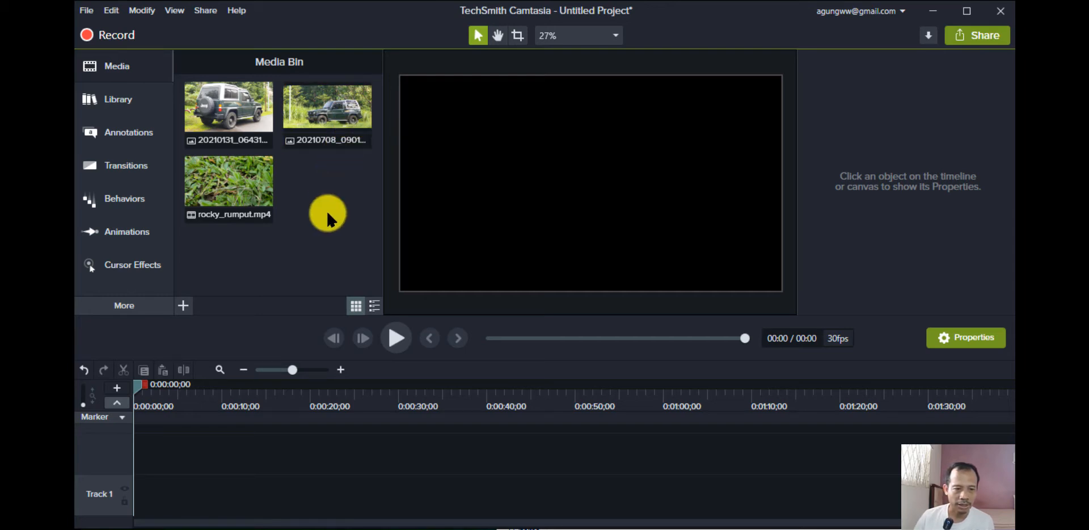
pyautogui.click(341, 111)
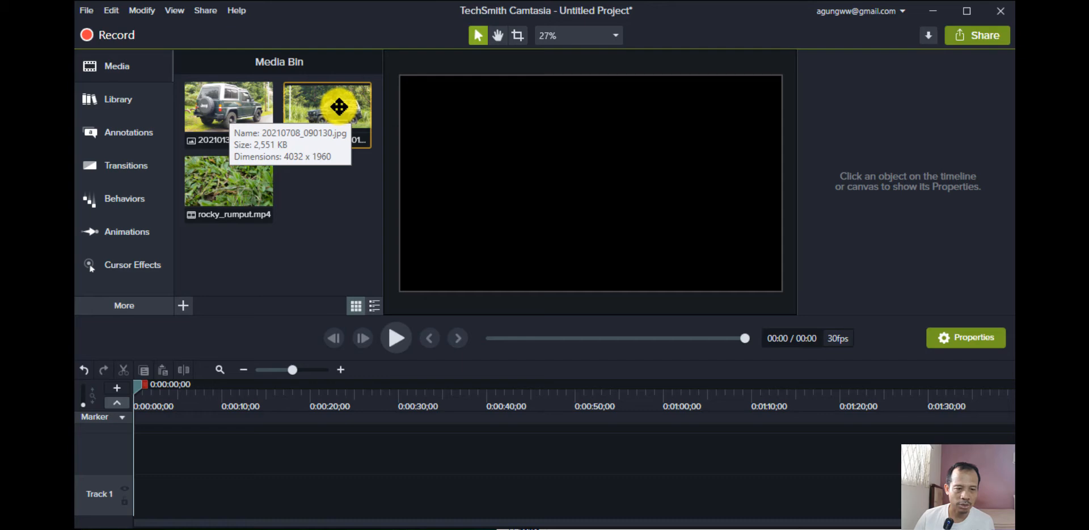
pyautogui.moveTo(339, 107); pyautogui.dragTo(114, 495)
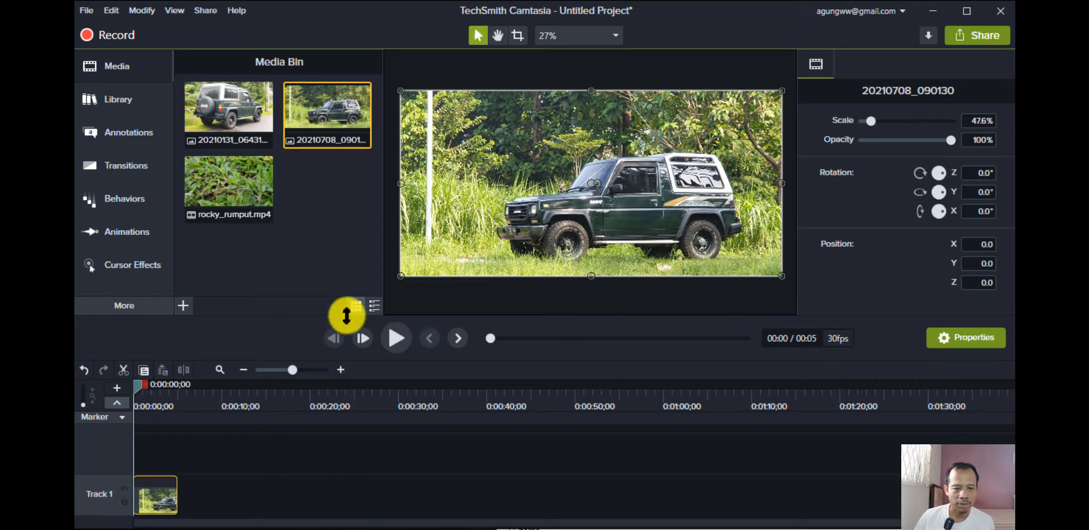
# - Enlarge the canvas area by shrinking the timeline's height, and nudge the photo on the canvas to Y -0.3
pyautogui.moveTo(304, 316); pyautogui.dragTo(312, 351)
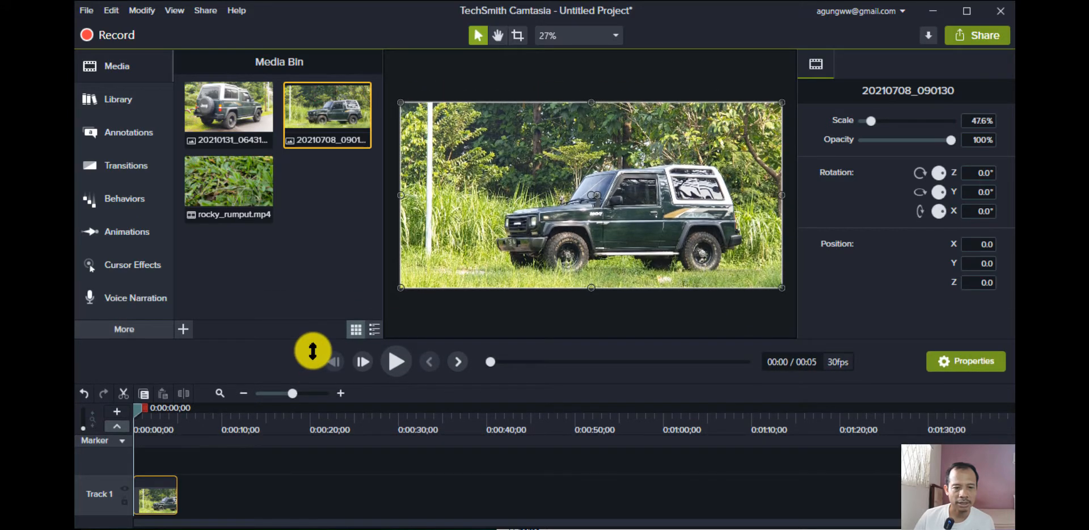
pyautogui.click(596, 66)
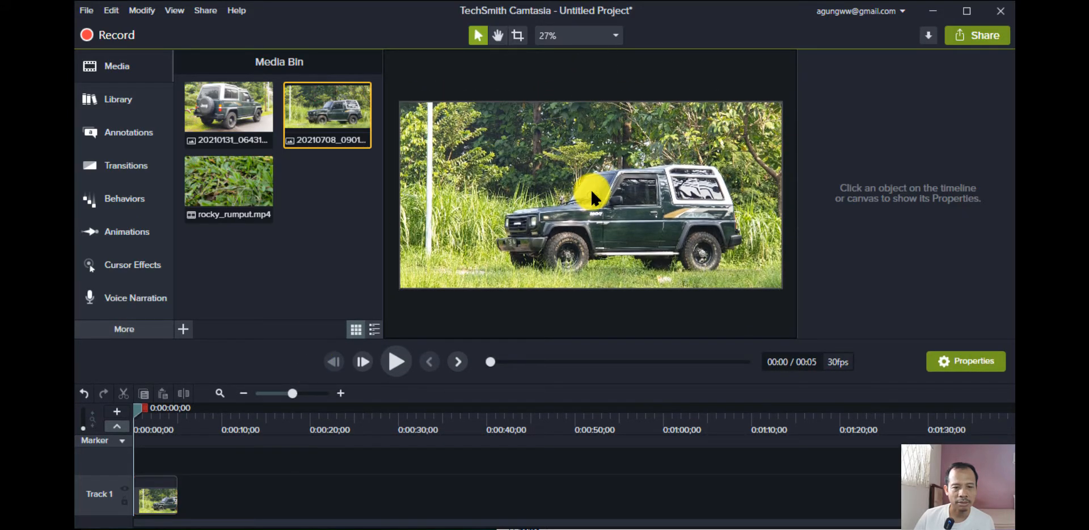
pyautogui.moveTo(590, 188)
pyautogui.mouseDown()
pyautogui.moveTo(508, 189)
pyautogui.moveTo(593, 189)
pyautogui.moveTo(617, 212)
pyautogui.moveTo(588, 202)
pyautogui.moveTo(594, 223)
pyautogui.moveTo(596, 196)
pyautogui.mouseUp()
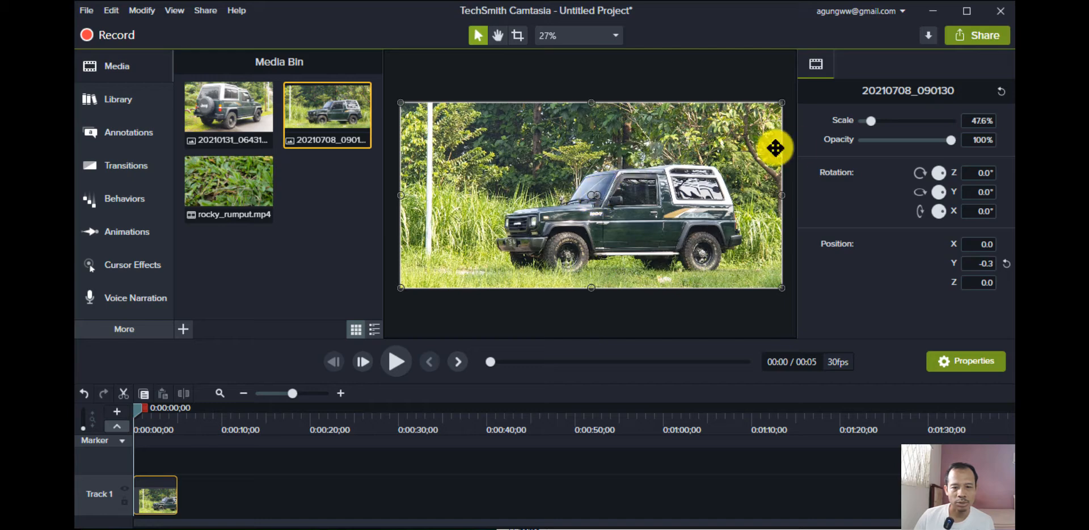
# - Deselect the photo, zoom the canvas out to 10%, and zoom back in to 25%
pyautogui.click(695, 69)
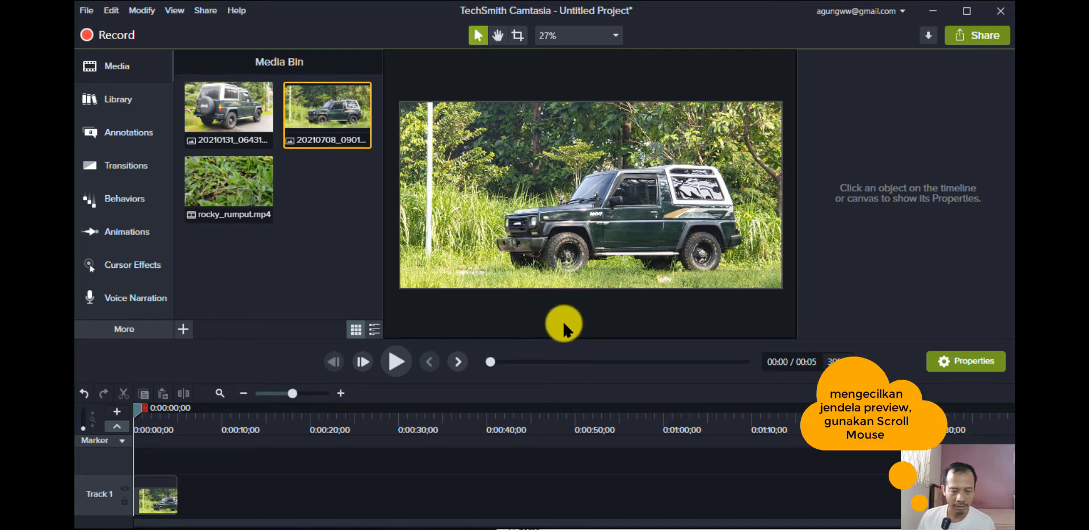
pyautogui.scroll(-1, 559, 312)
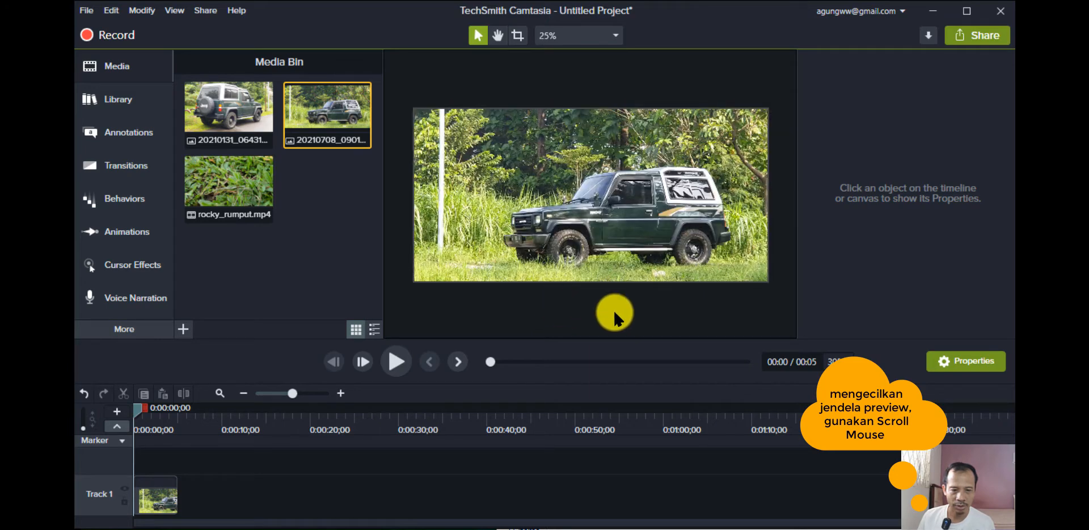
pyautogui.scroll(-3, 614, 313)
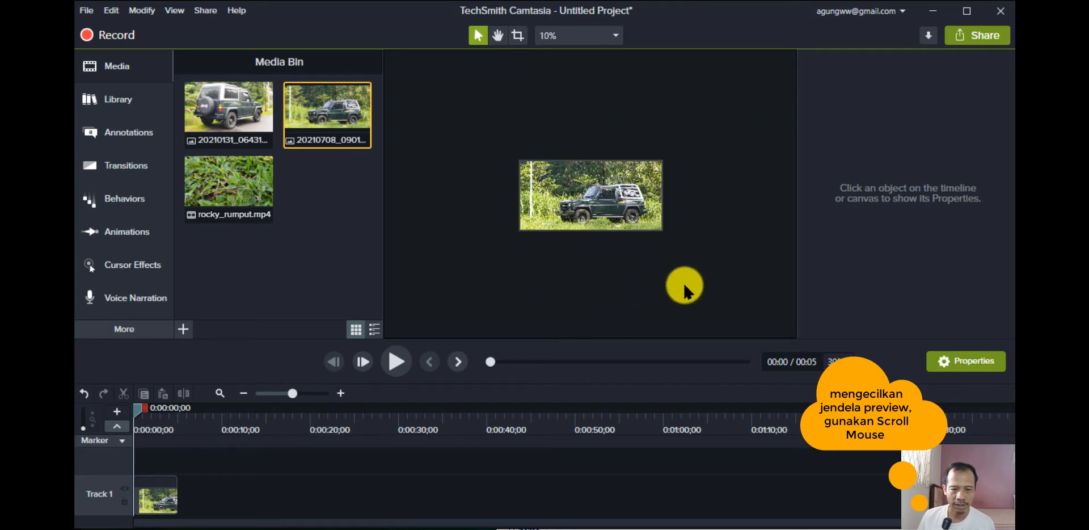
pyautogui.scroll(3, 677, 272)
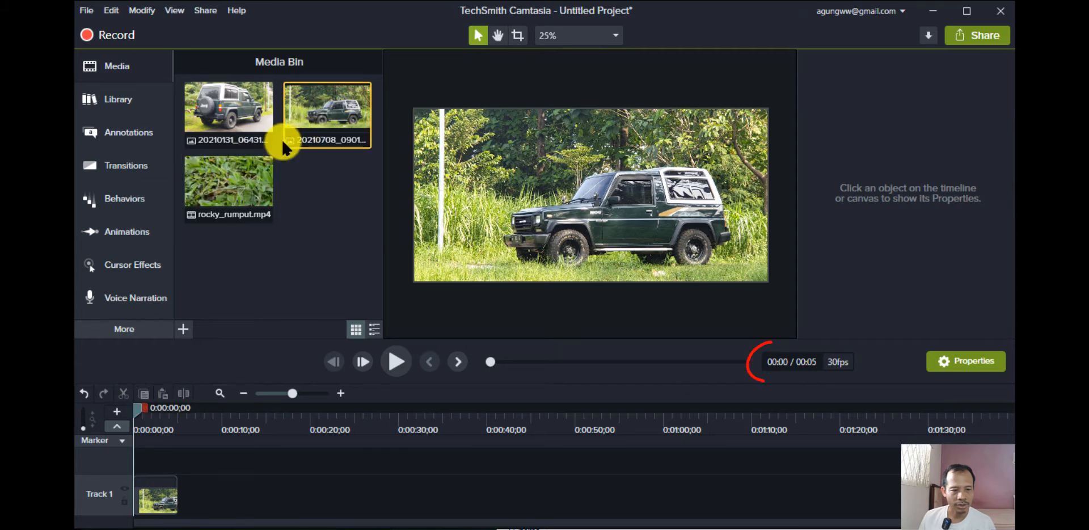
# - Scrub the playhead to the end of the Track 1 photo clip, and trim the clip's end back to 0:00:01;28
pyautogui.moveTo(142, 402)
pyautogui.mouseDown()
pyautogui.moveTo(185, 417)
pyautogui.moveTo(153, 410)
pyautogui.mouseUp()
pyautogui.moveTo(162, 414); pyautogui.dragTo(177, 410)
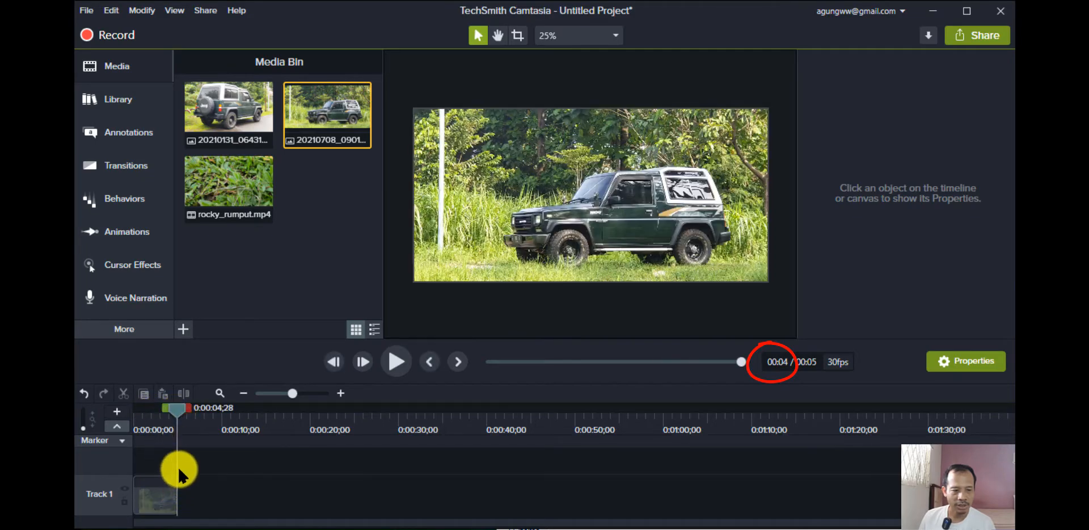
pyautogui.click(172, 493)
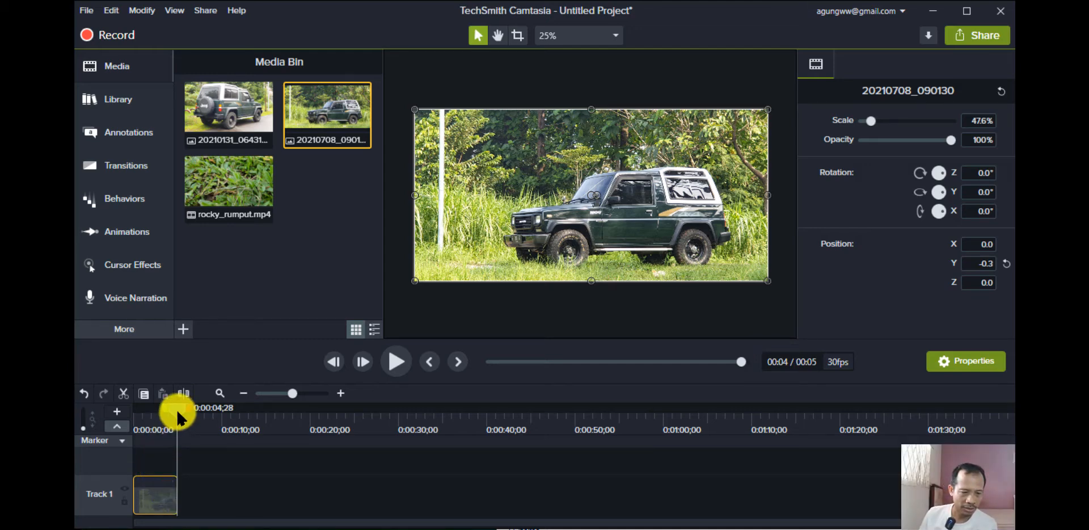
pyautogui.moveTo(177, 410); pyautogui.dragTo(150, 409)
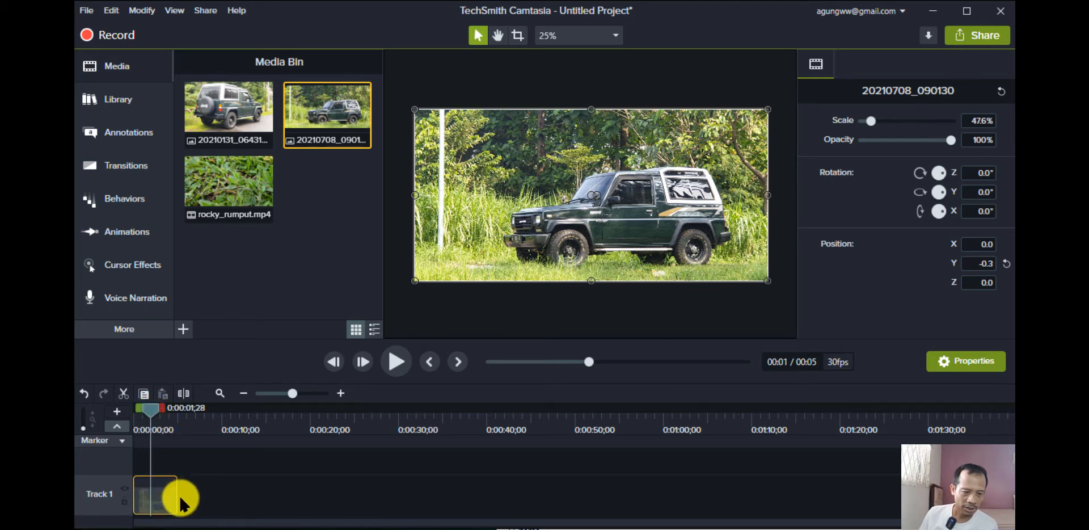
pyautogui.moveTo(177, 496); pyautogui.dragTo(155, 501)
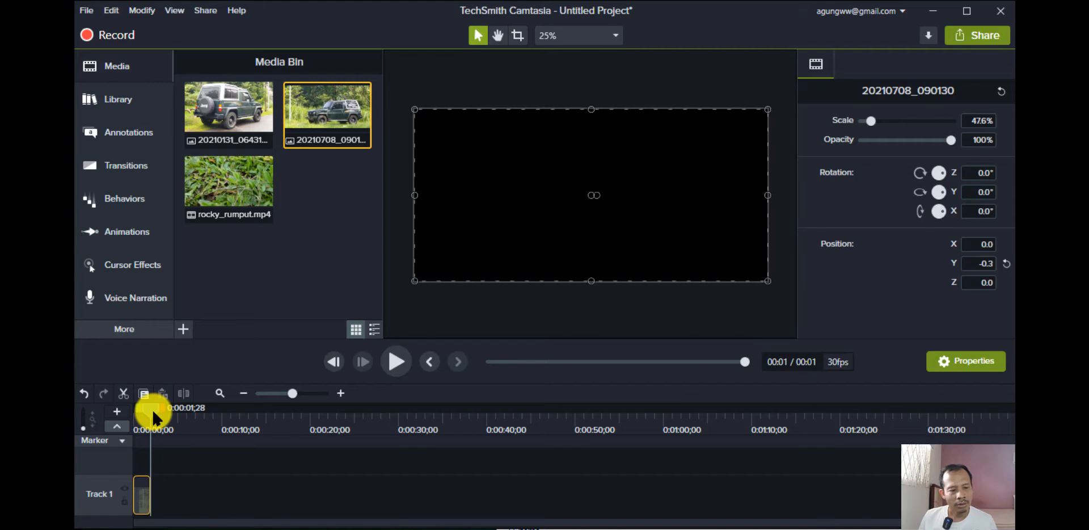
# - Return the playhead to the timeline start and add rocky_rumput.mp4 to Track 1 directly after the photo clip
pyautogui.moveTo(152, 409); pyautogui.dragTo(124, 404)
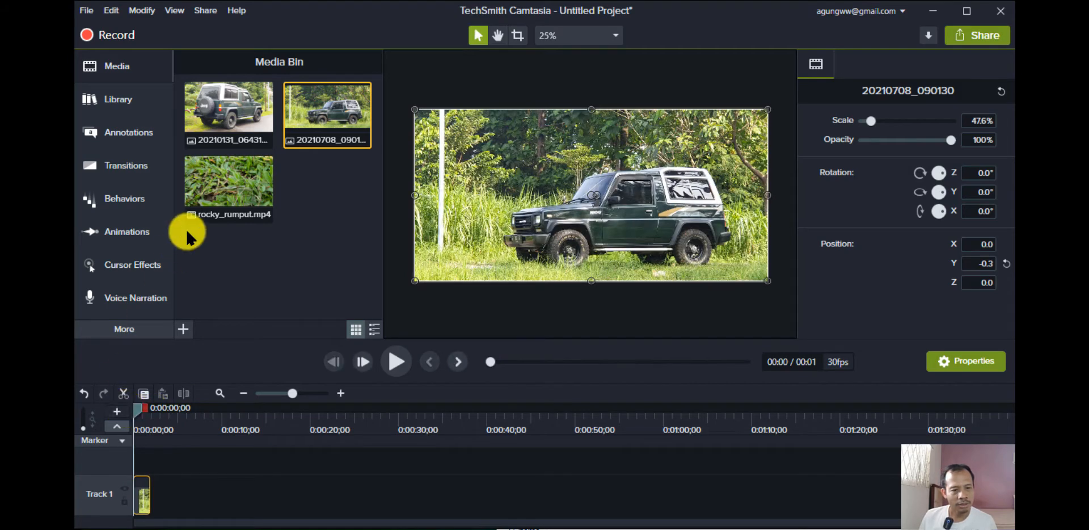
pyautogui.click(242, 188)
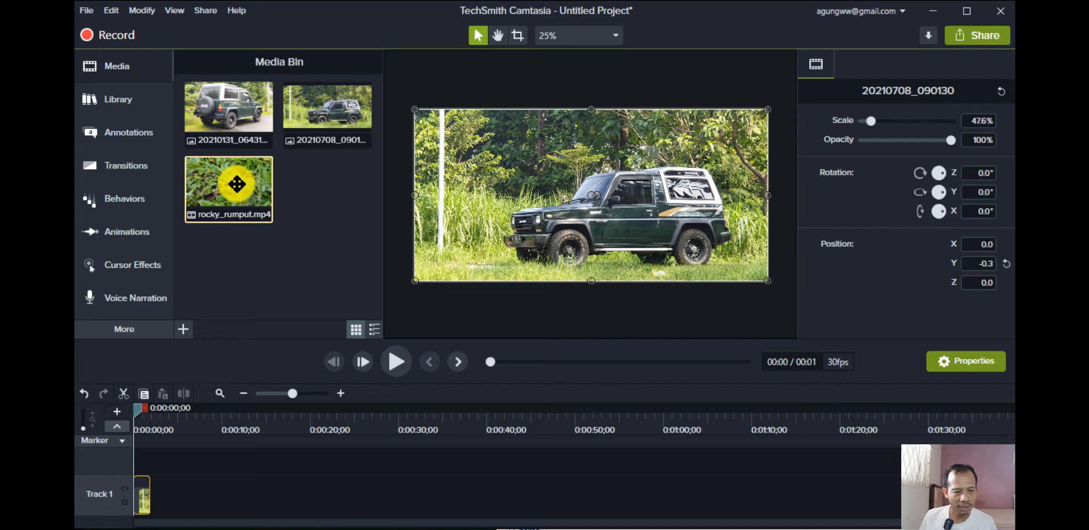
pyautogui.moveTo(237, 184); pyautogui.dragTo(144, 488)
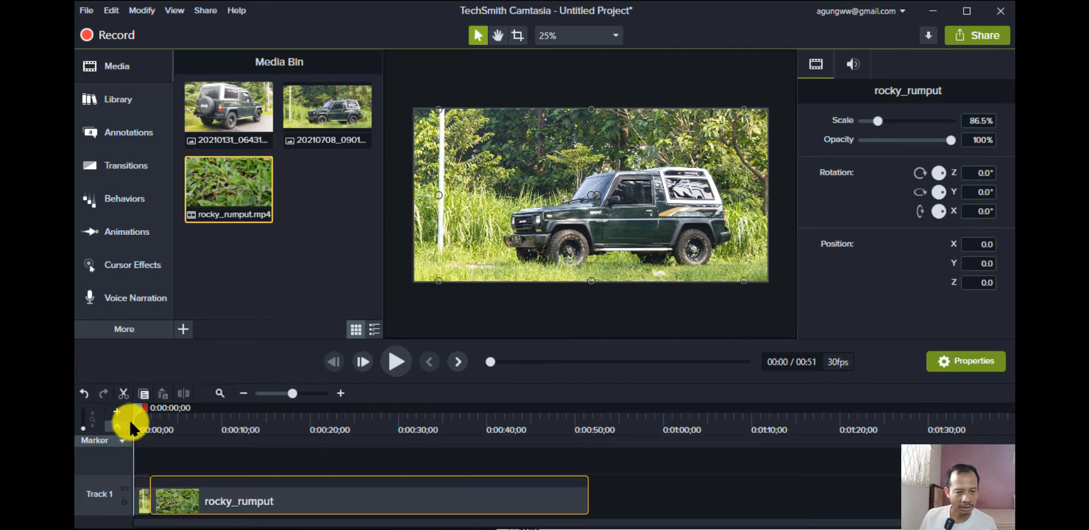
# - Preview the cut from photo to video, pause at 0:00:04;28, and scale the rocky_rumput clip to 100% so it spans the canvas width
pyautogui.moveTo(135, 407); pyautogui.dragTo(138, 428)
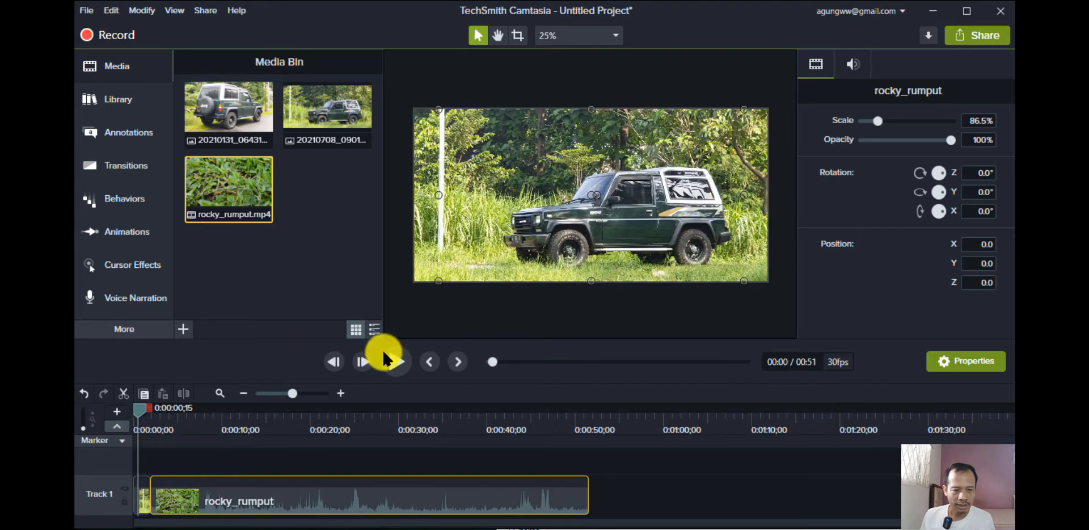
pyautogui.click(395, 363)
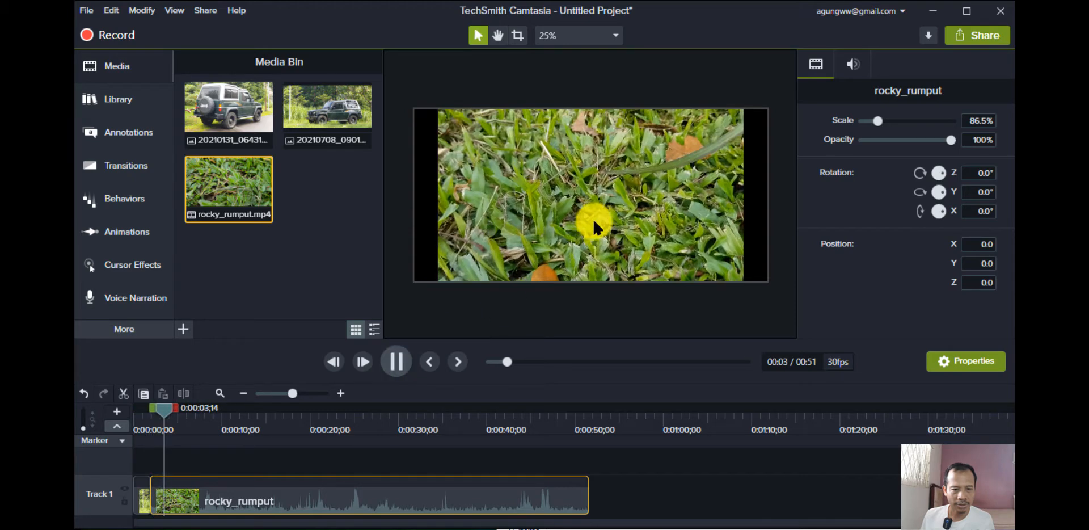
pyautogui.click(537, 158)
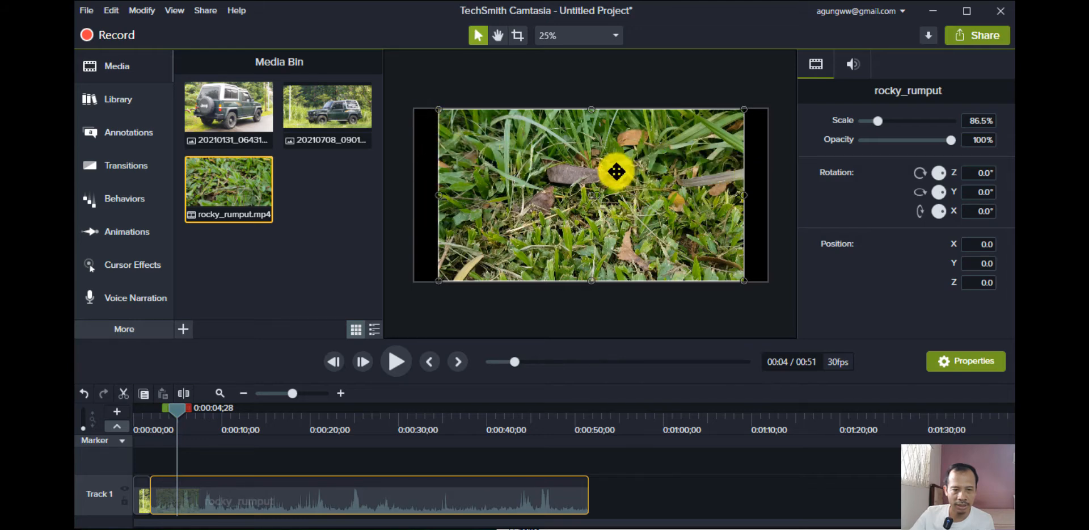
pyautogui.moveTo(614, 173); pyautogui.dragTo(591, 172)
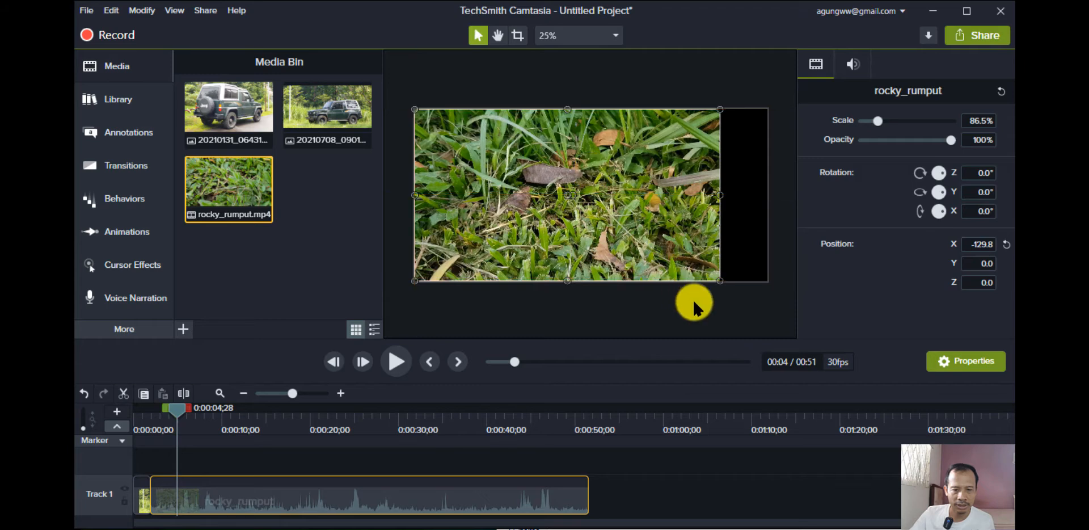
pyautogui.moveTo(719, 197); pyautogui.dragTo(771, 209)
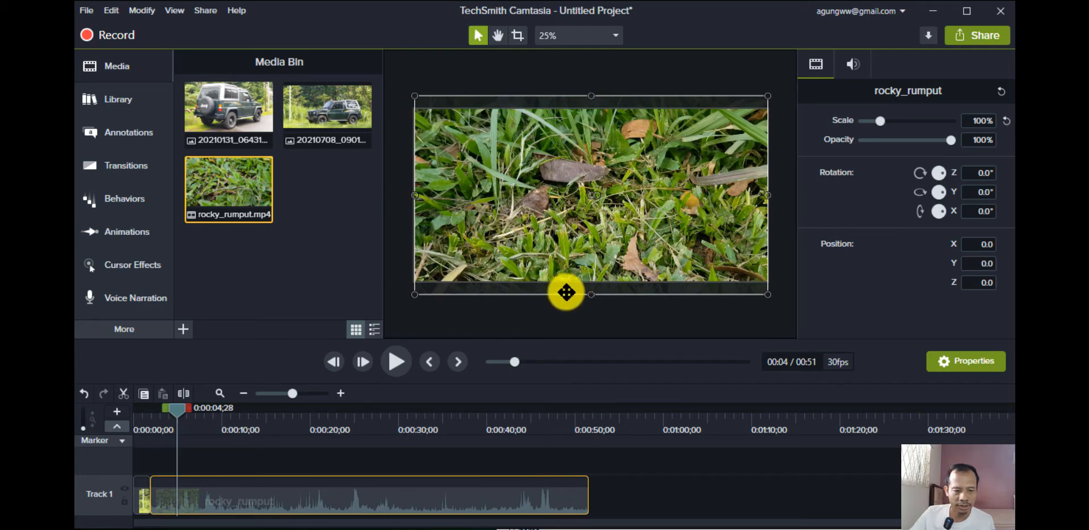
# - Try rotating the rocky_rumput clip to -11.3° about the Z axis, undo it, and try the Y rotation
pyautogui.moveTo(172, 412); pyautogui.dragTo(253, 415)
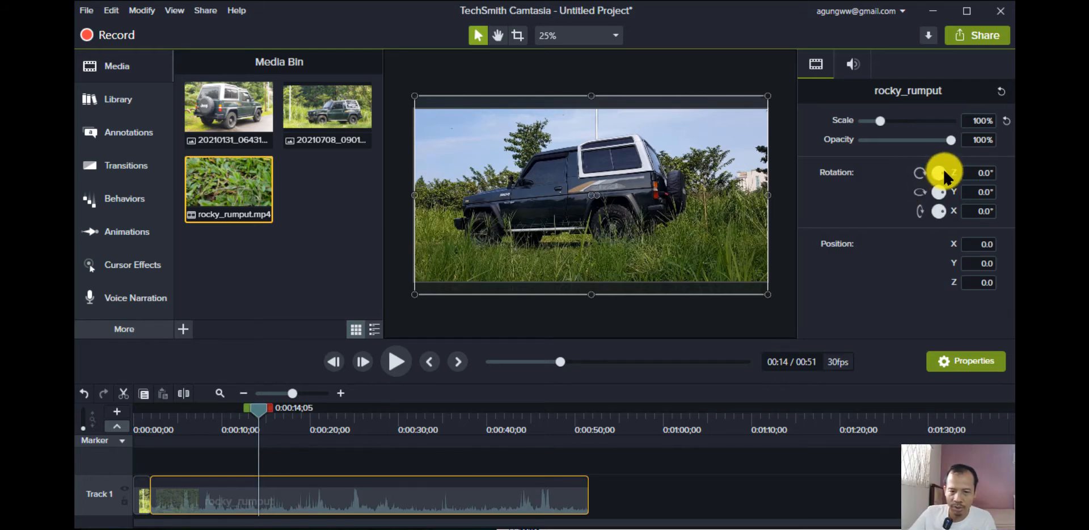
pyautogui.moveTo(942, 168); pyautogui.dragTo(941, 170)
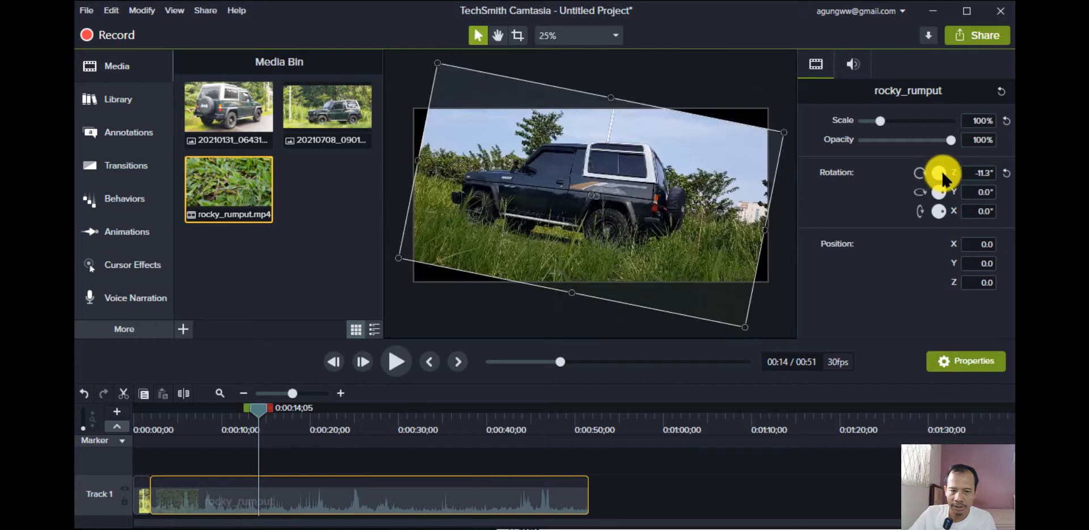
pyautogui.hotkey('ctrl', 'z')
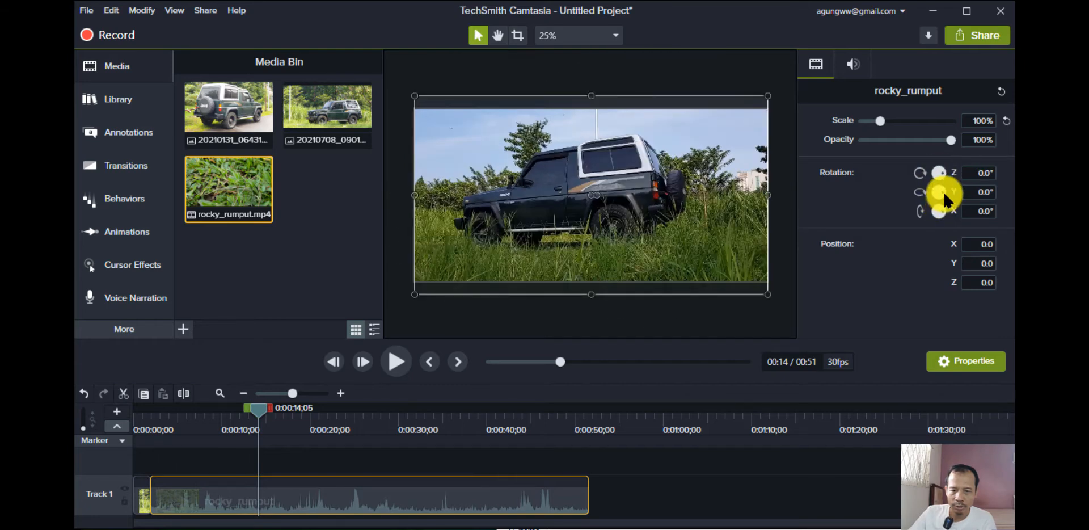
pyautogui.moveTo(941, 189); pyautogui.dragTo(944, 209)
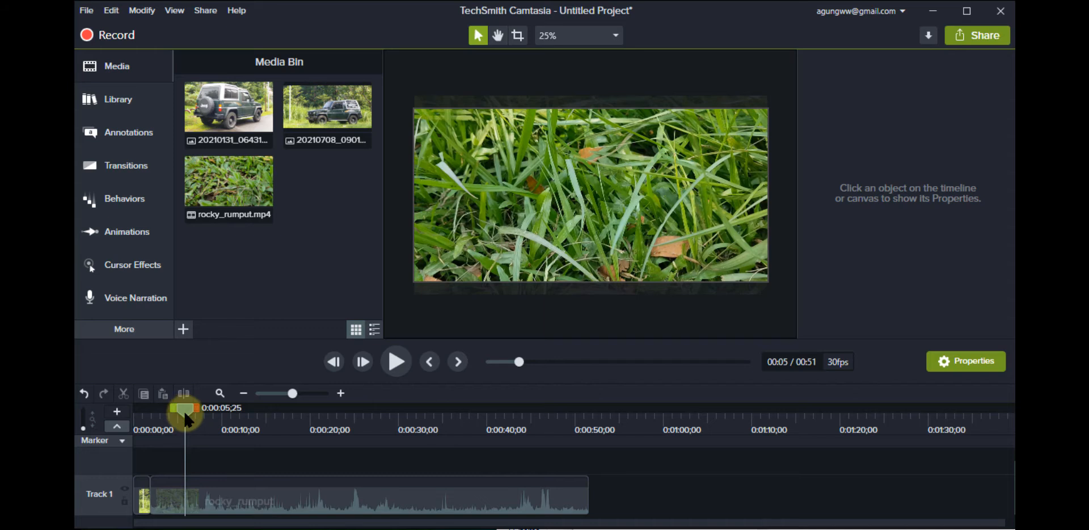
# - Split the rocky_rumput clip on Track 1 at 0:00:07;00
pyautogui.click(190, 492)
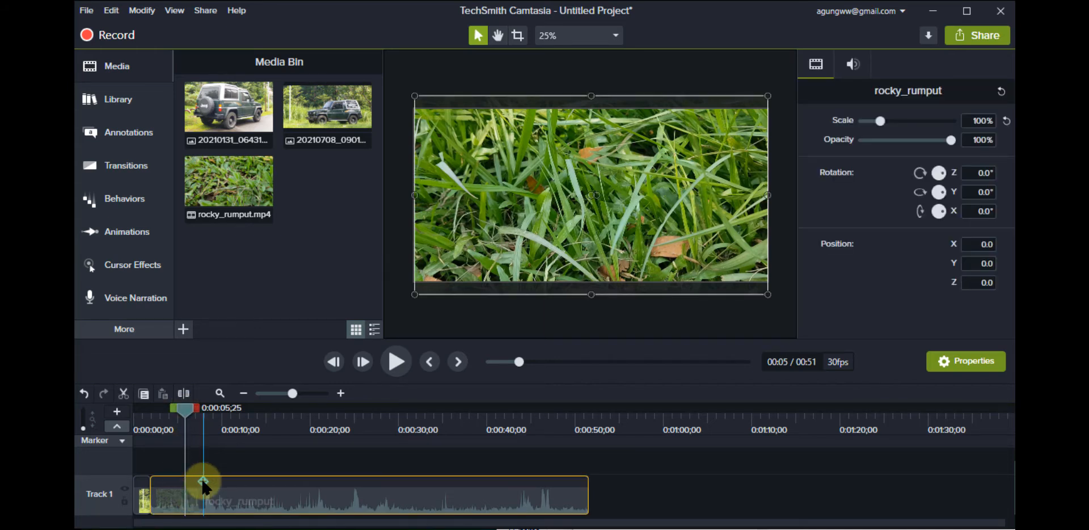
pyautogui.moveTo(182, 407)
pyautogui.mouseDown()
pyautogui.moveTo(147, 406)
pyautogui.moveTo(233, 402)
pyautogui.moveTo(219, 423)
pyautogui.moveTo(192, 420)
pyautogui.mouseUp()
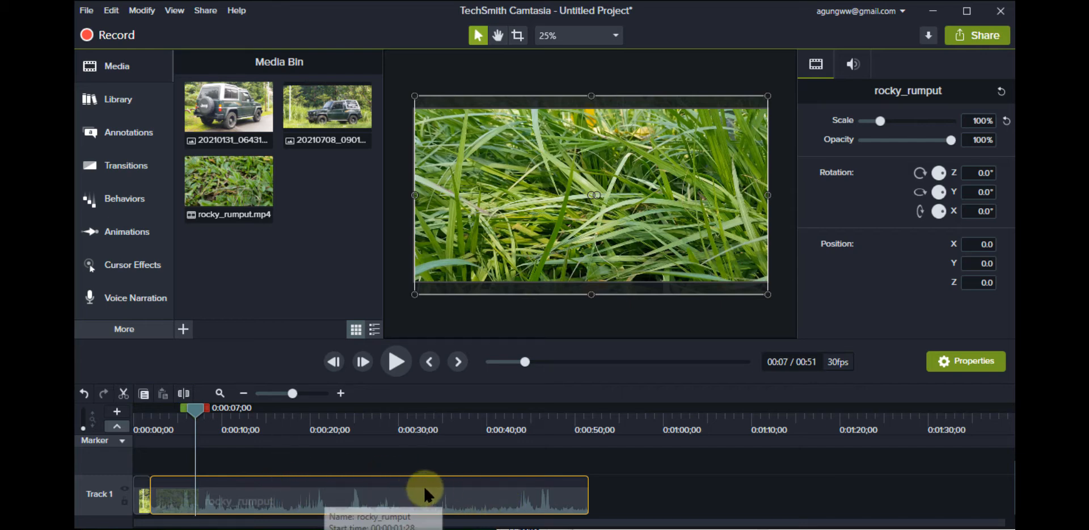
pyautogui.click(182, 394)
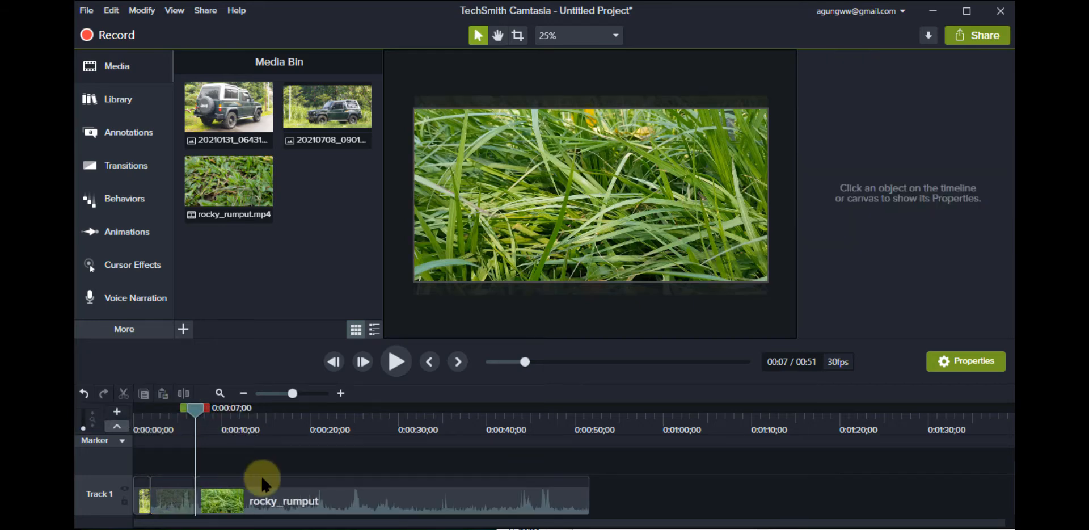
# - Try deleting the short rocky_rumput piece before the split, and undo the deletion
pyautogui.click(244, 488)
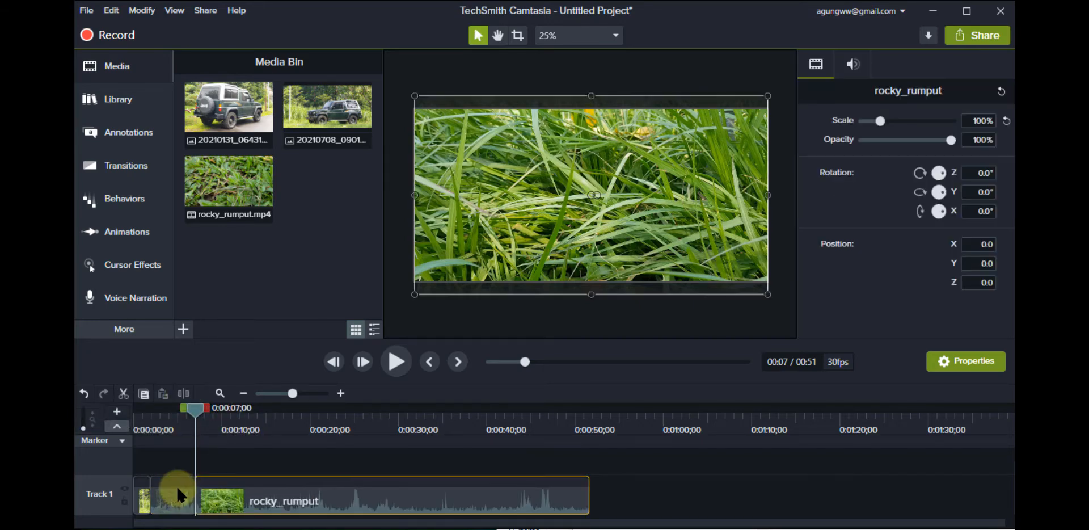
pyautogui.click(173, 495)
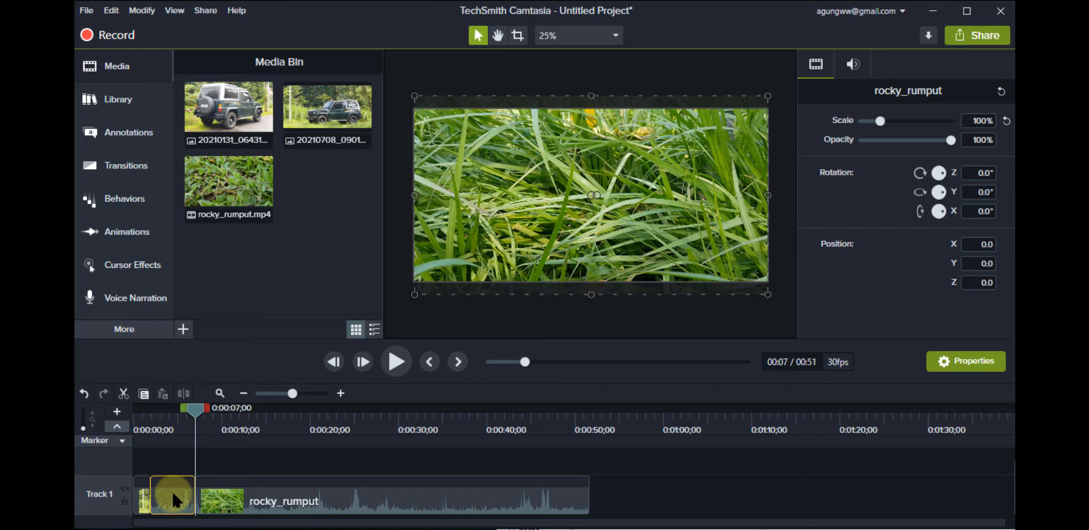
pyautogui.press('Delete')
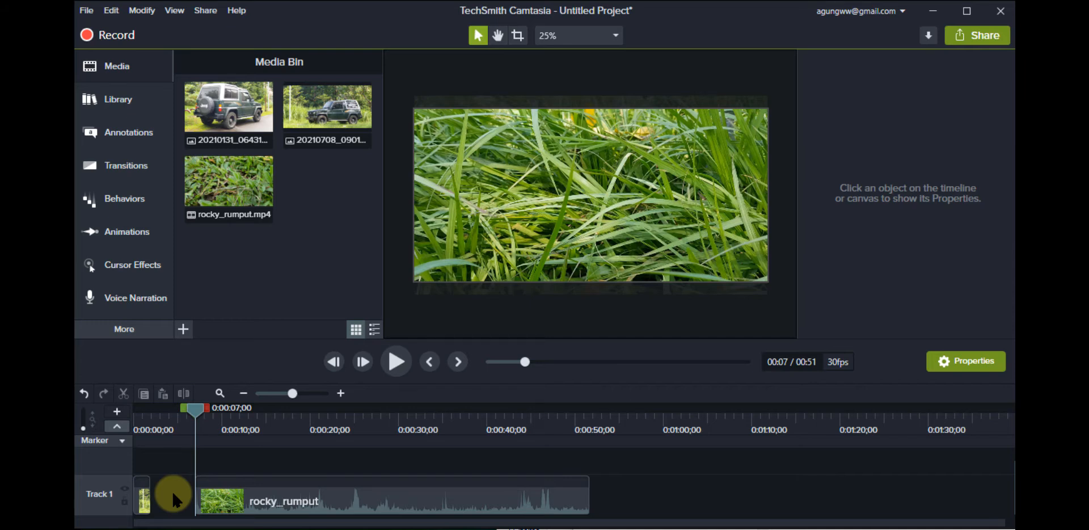
pyautogui.hotkey('ctrl', 'z')
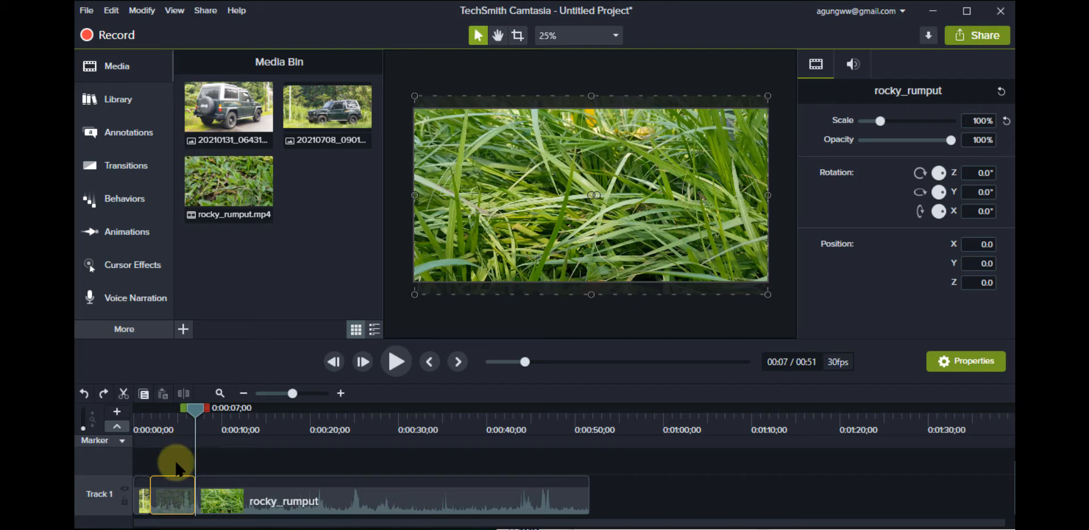
# - Delete the short rocky_rumput piece before the split and move the remaining piece back against the photo clip
pyautogui.moveTo(165, 453); pyautogui.dragTo(188, 491)
pyautogui.click(159, 481)
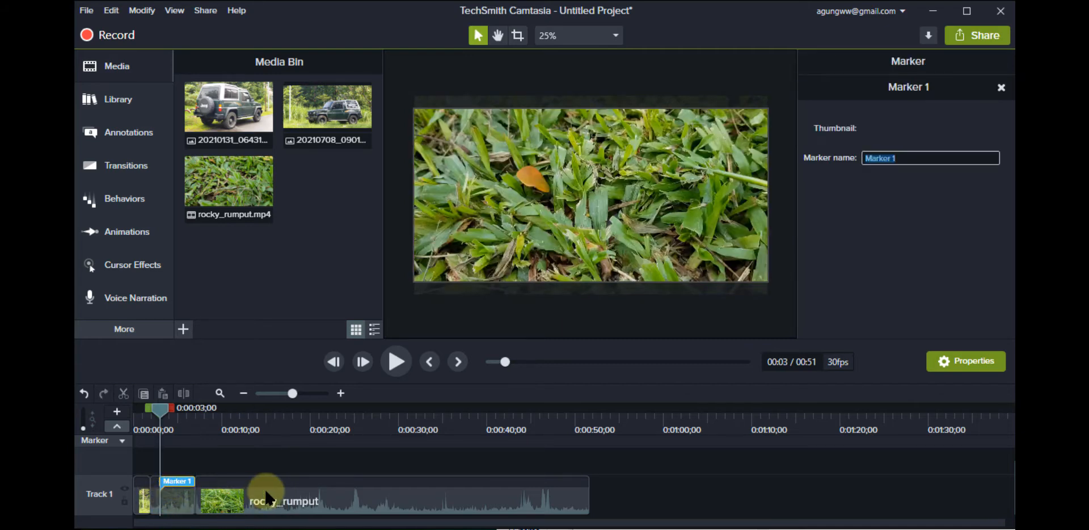
pyautogui.click(312, 492)
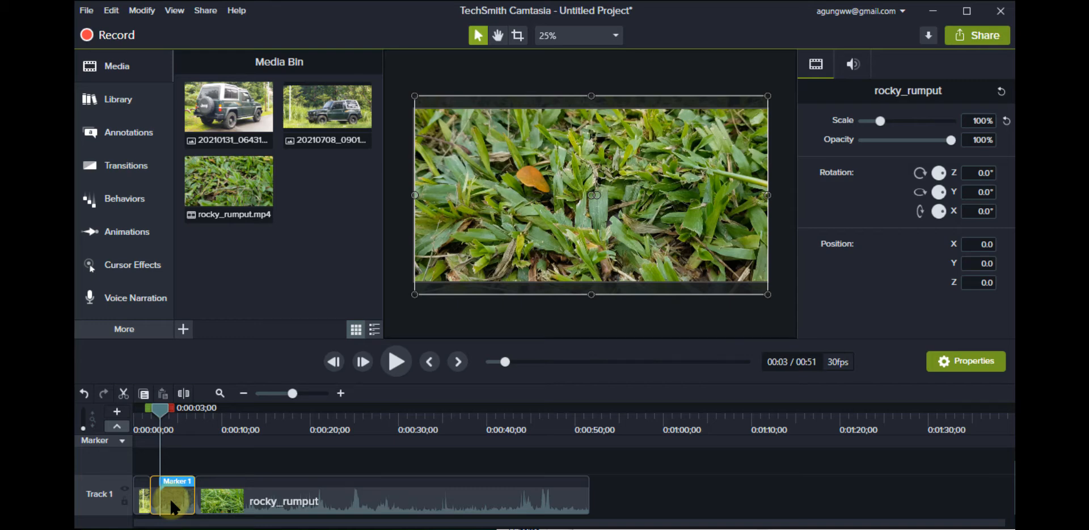
pyautogui.press('Delete')
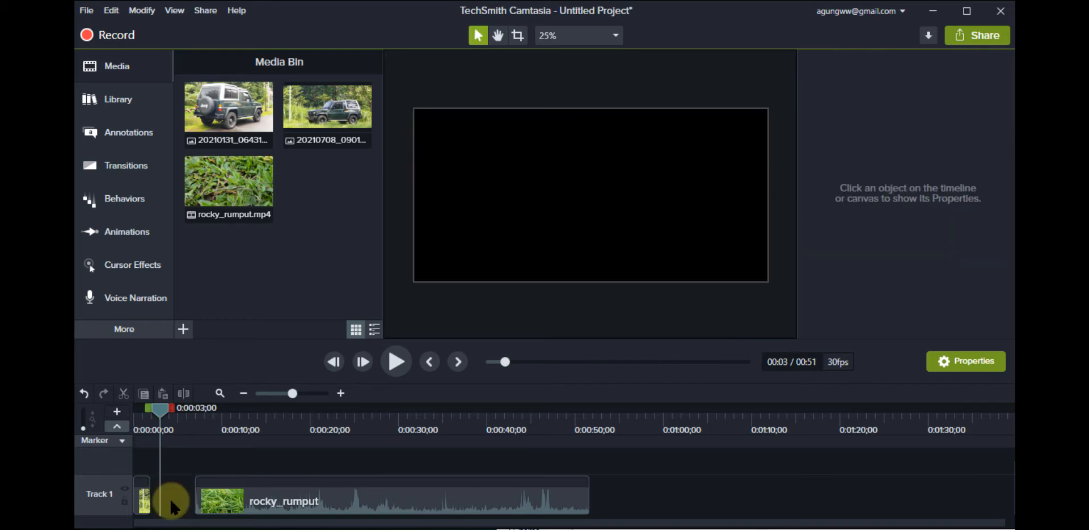
pyautogui.hotkey('ctrl', 'z')
pyautogui.press('Delete')
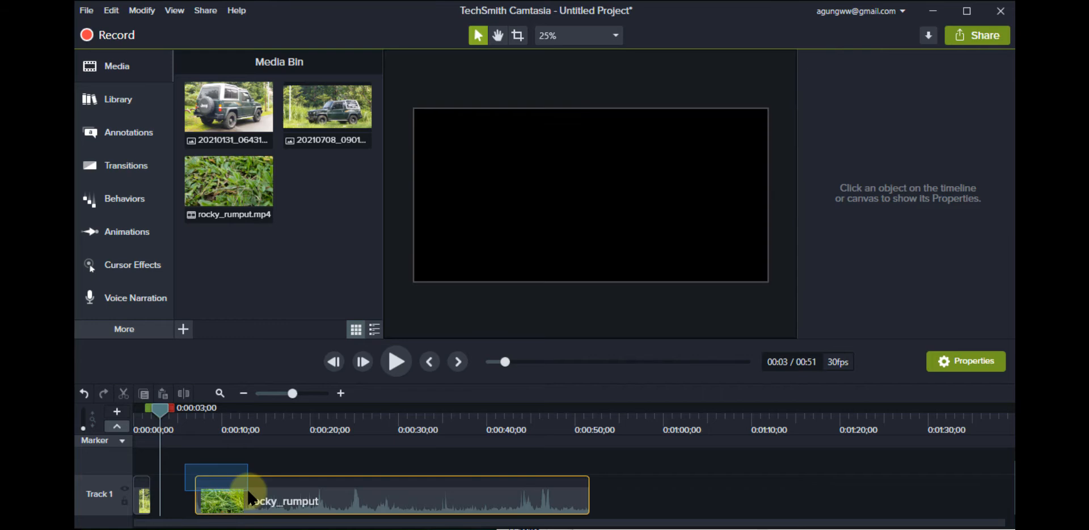
pyautogui.click(247, 487)
pyautogui.moveTo(344, 502); pyautogui.dragTo(250, 481)
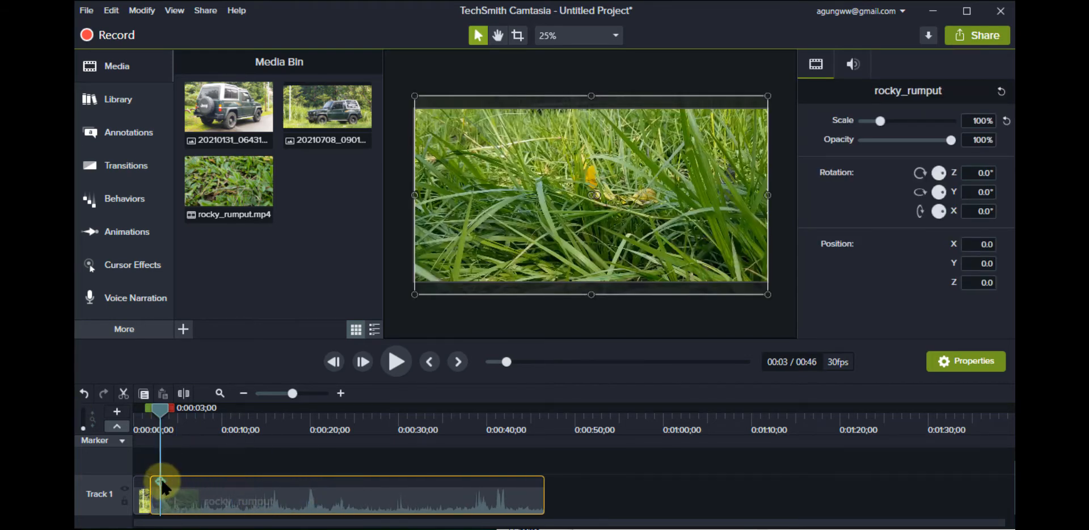
# - Trim the end of the rocky_rumput clip back to 0:00:26;08 and scrub back to 0:00:22;23 to review it
pyautogui.moveTo(163, 410)
pyautogui.mouseDown()
pyautogui.moveTo(137, 413)
pyautogui.moveTo(289, 445)
pyautogui.moveTo(342, 445)
pyautogui.moveTo(368, 426)
pyautogui.mouseUp()
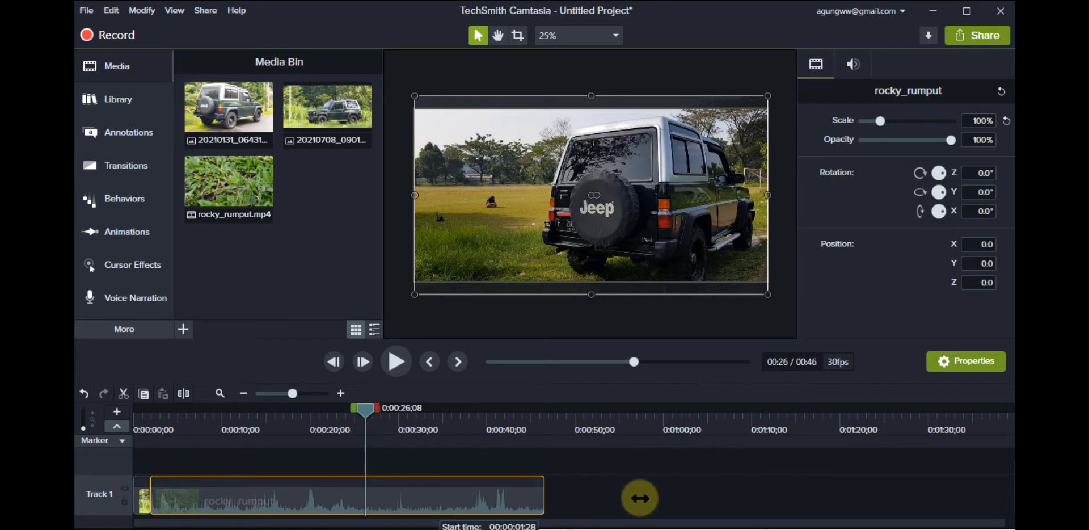
pyautogui.moveTo(544, 495); pyautogui.dragTo(362, 488)
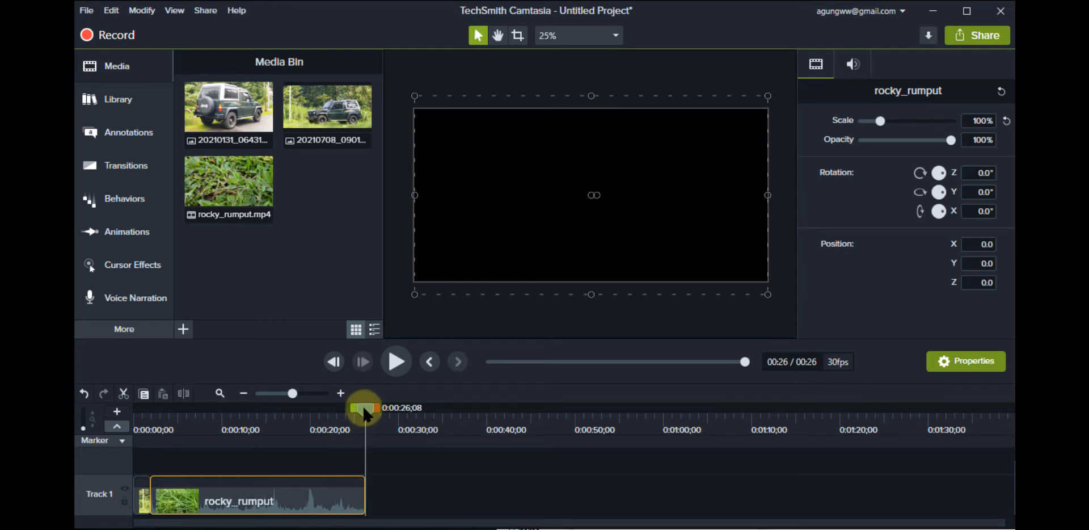
pyautogui.moveTo(362, 405); pyautogui.dragTo(334, 443)
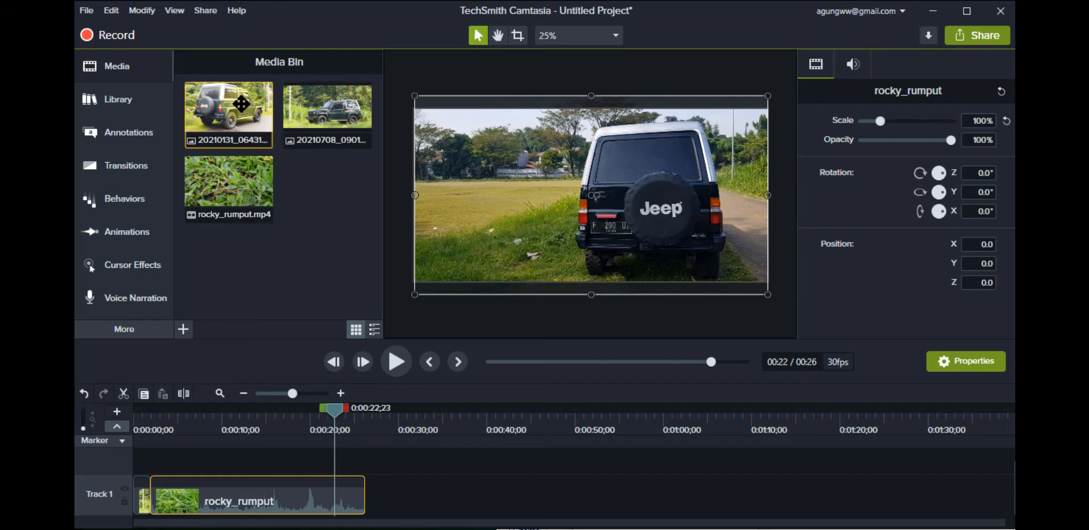
# - Add the photo 20210131_064317 to Track 1 directly after the rocky_rumput clip and preview it from there
pyautogui.moveTo(241, 104); pyautogui.dragTo(363, 496)
pyautogui.click(370, 410)
pyautogui.press('space')
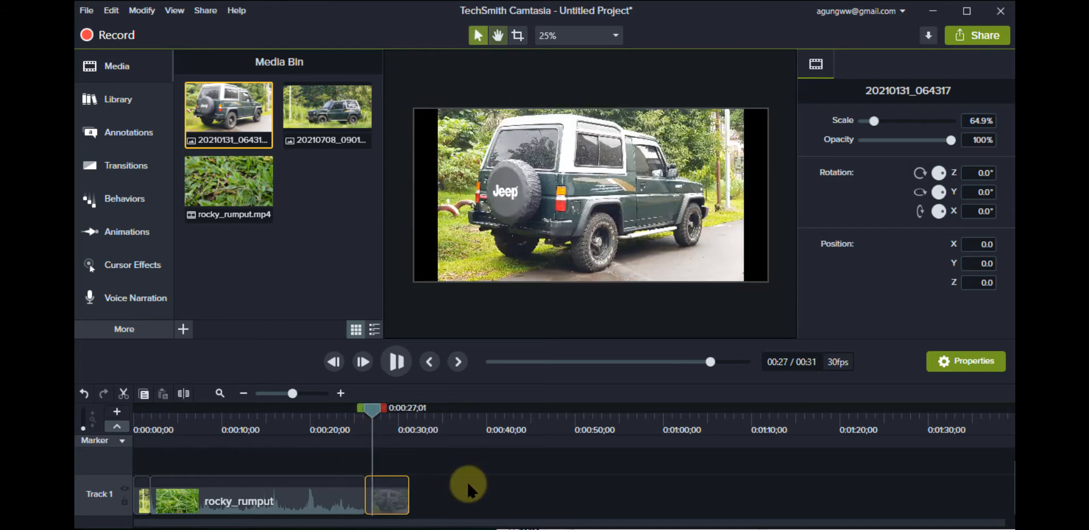
pyautogui.press('space')
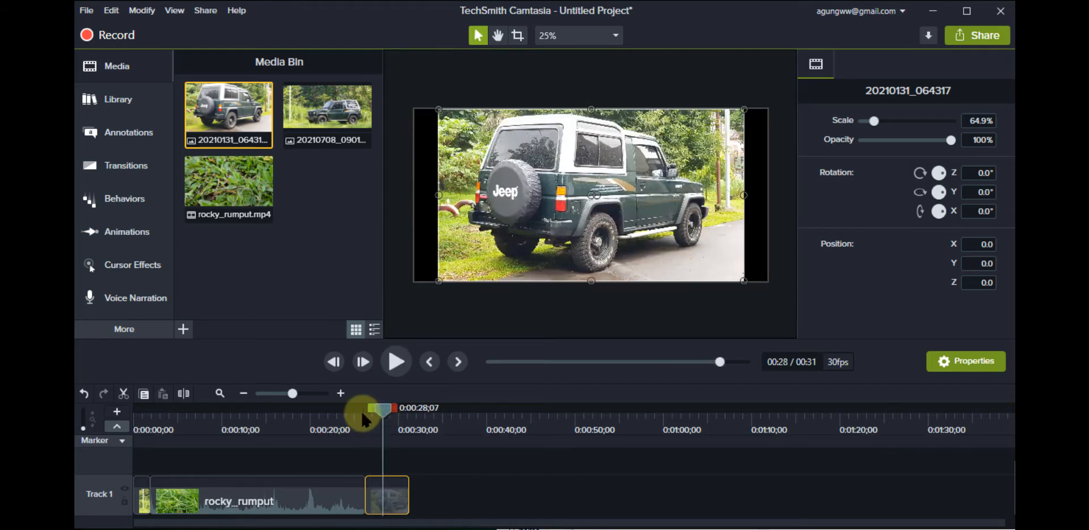
# - Shorten the 20210131_064317 photo clip so that it ends at about 0:00:28, and scrub across it
pyautogui.moveTo(362, 412); pyautogui.dragTo(350, 414)
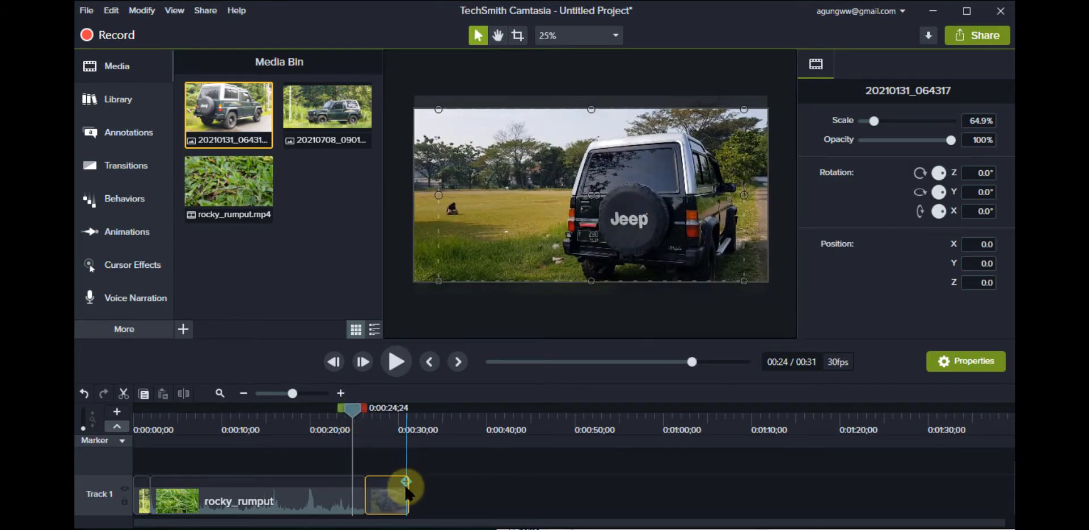
pyautogui.moveTo(408, 486); pyautogui.dragTo(378, 491)
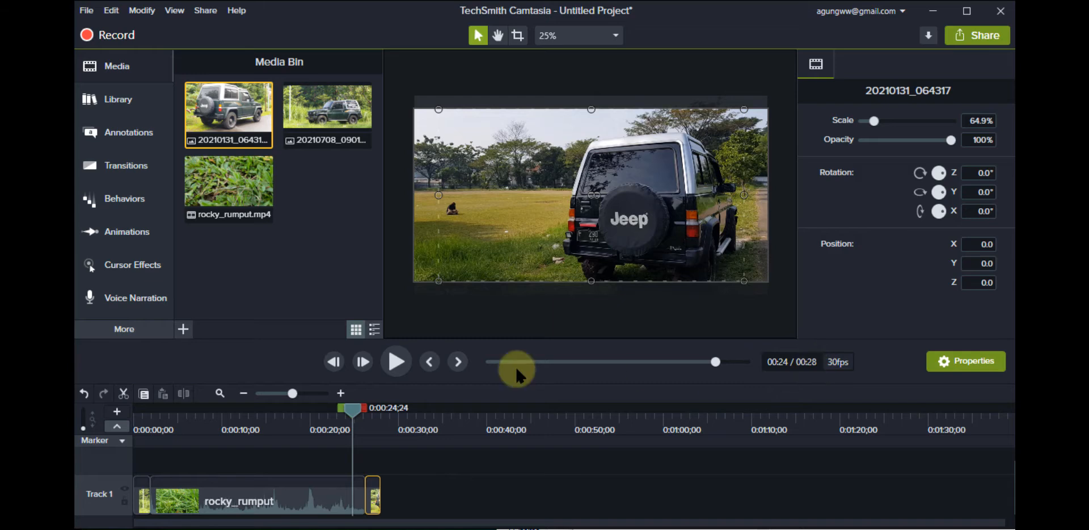
pyautogui.moveTo(349, 410); pyautogui.dragTo(373, 407)
# - Select the rocky_rumput clip, play the edited timeline from the start, and pause at 0:00:11;08
pyautogui.click(263, 510)
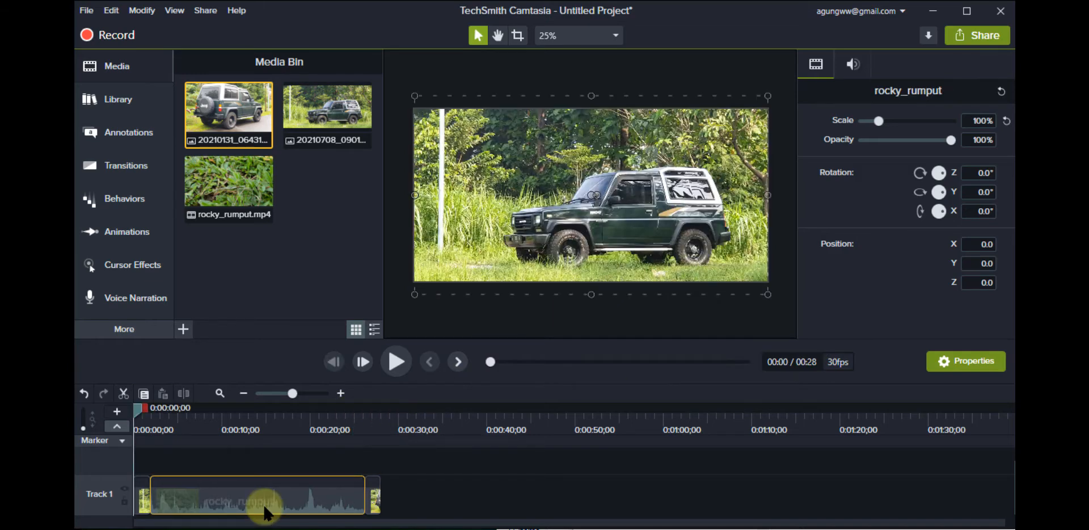
pyautogui.press('space')
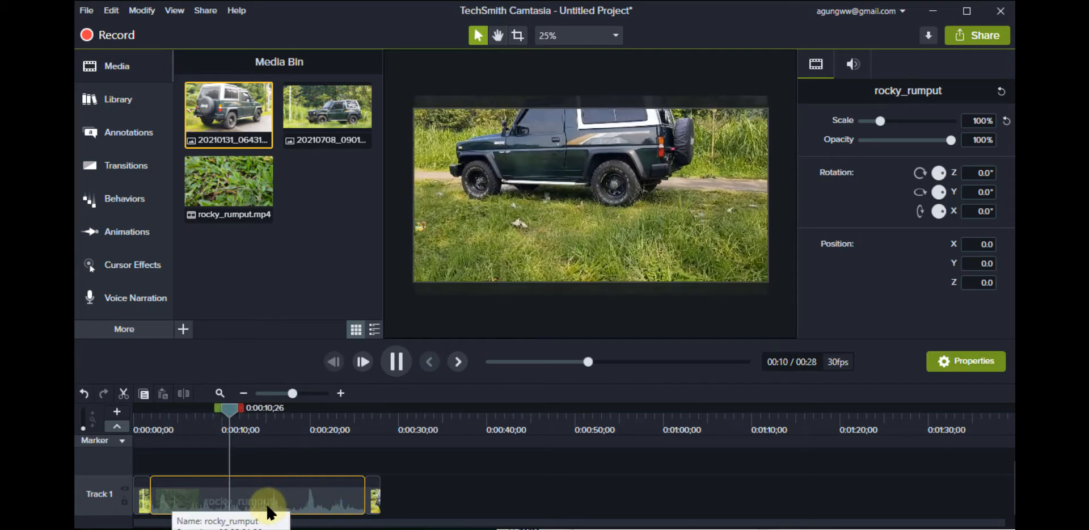
pyautogui.press('space')
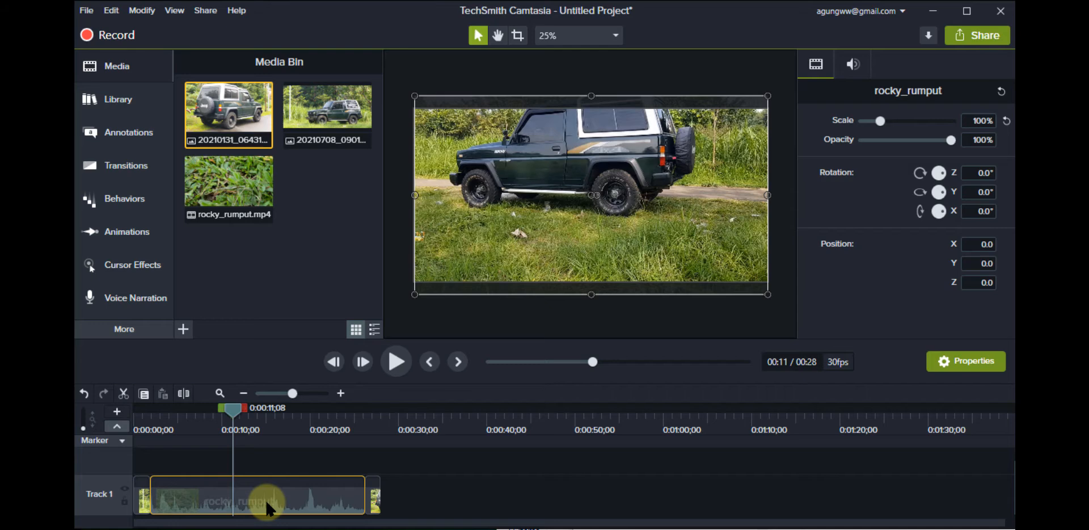
# - Silence the audio of the rocky_rumput clip and play it on to 0:00:14;02 to check the result
pyautogui.rightClick(265, 499)
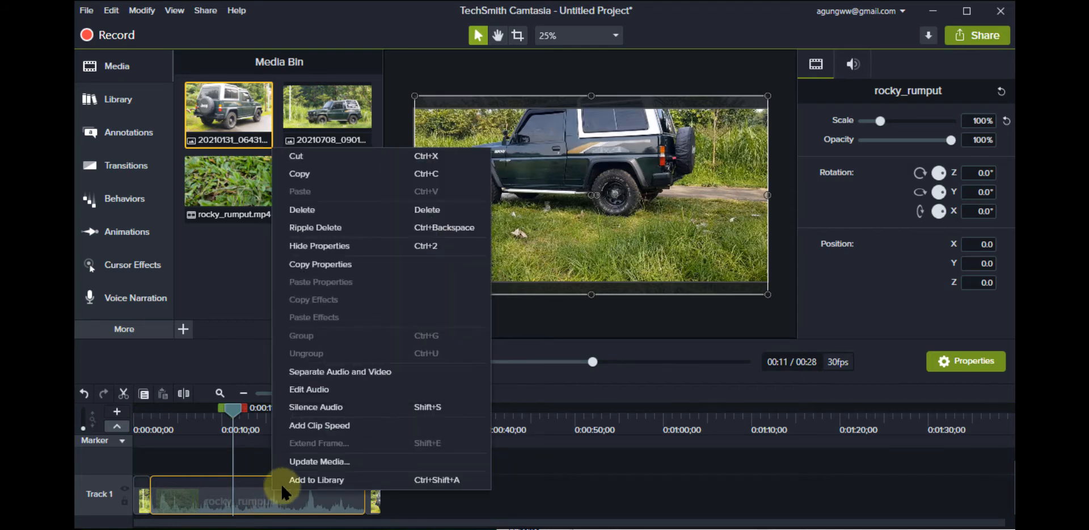
pyautogui.click(345, 404)
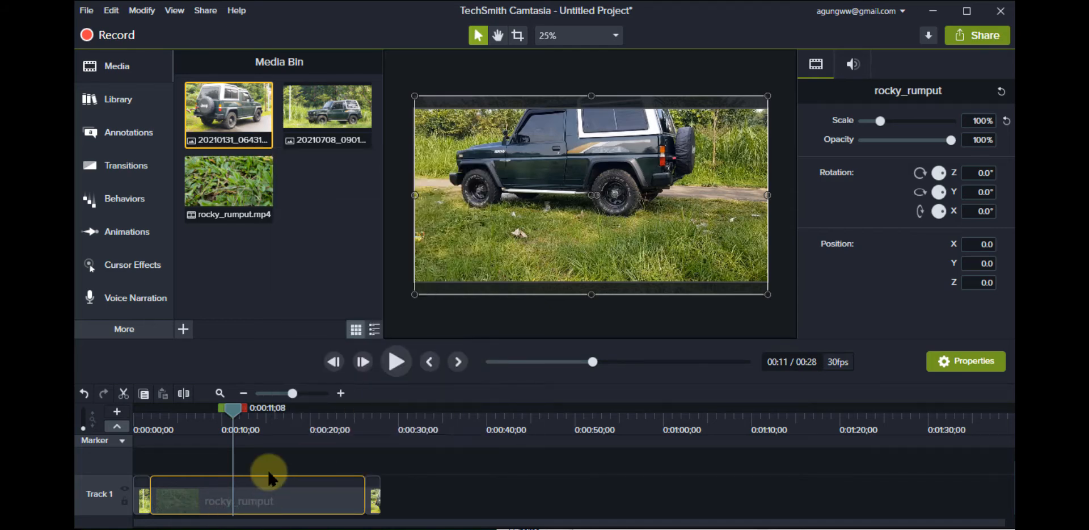
pyautogui.press('space')
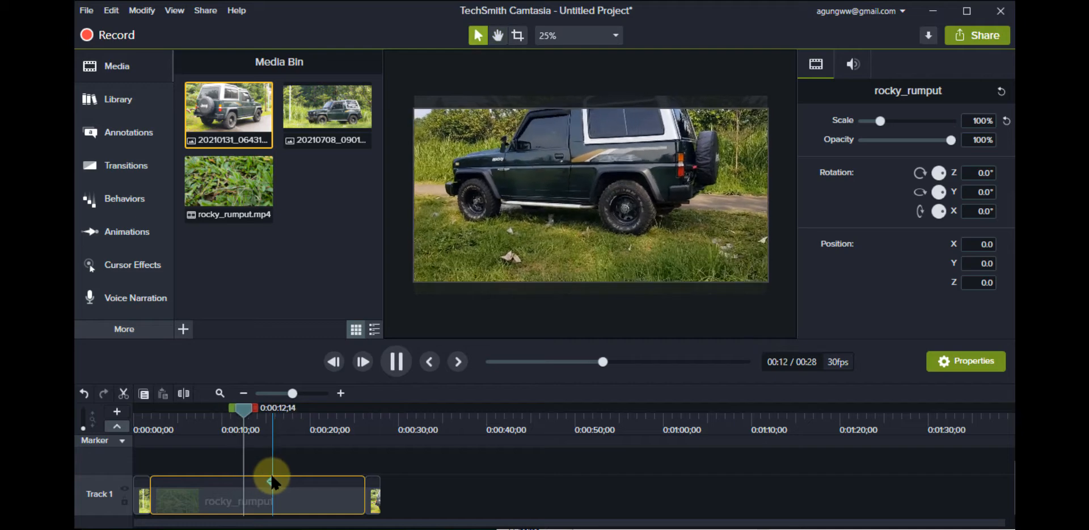
pyautogui.click(275, 471)
pyautogui.press('space')
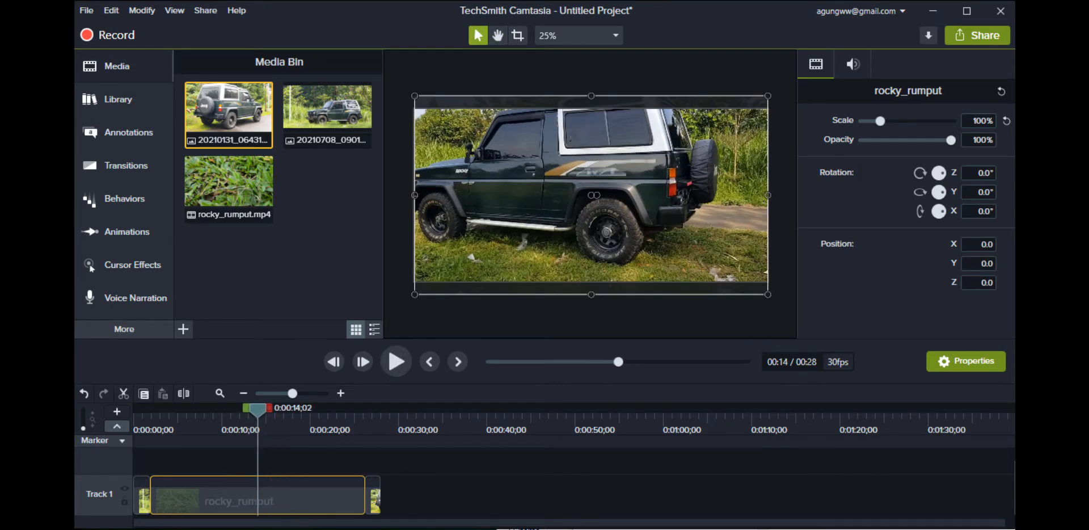
# - Undo the silencing of the rocky_rumput clip's audio on Track 1
pyautogui.rightClick(224, 495)
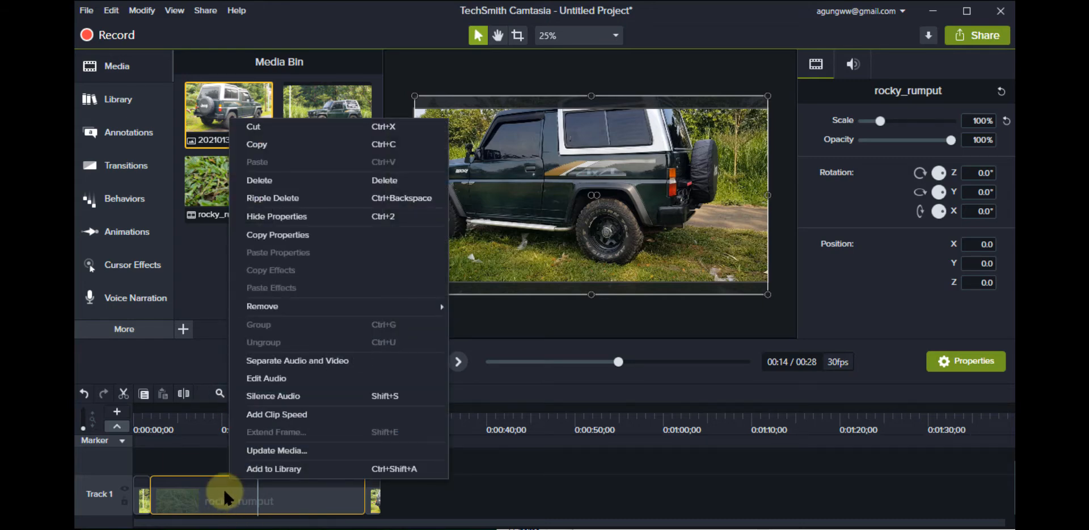
pyautogui.press('Escape')
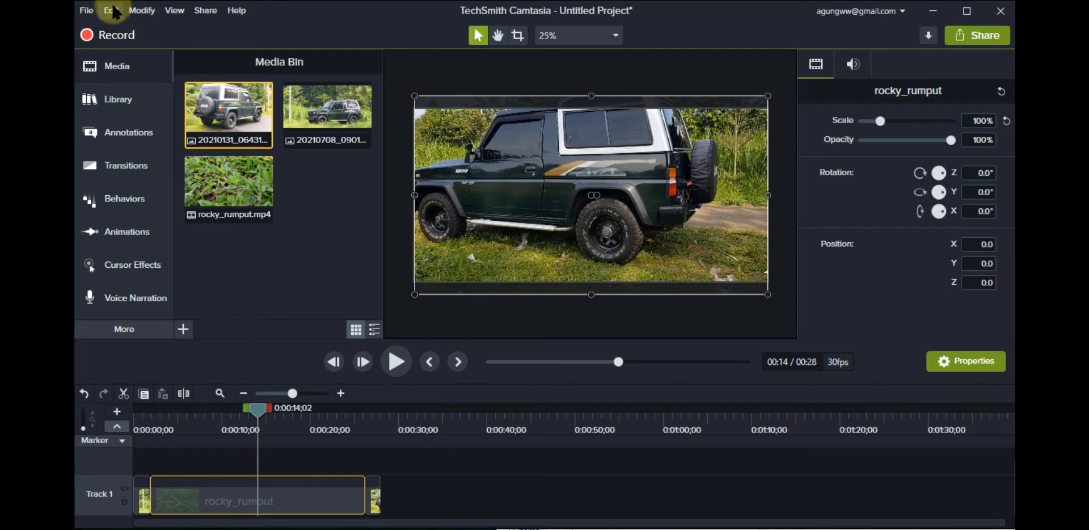
pyautogui.click(112, 10)
pyautogui.click(246, 23)
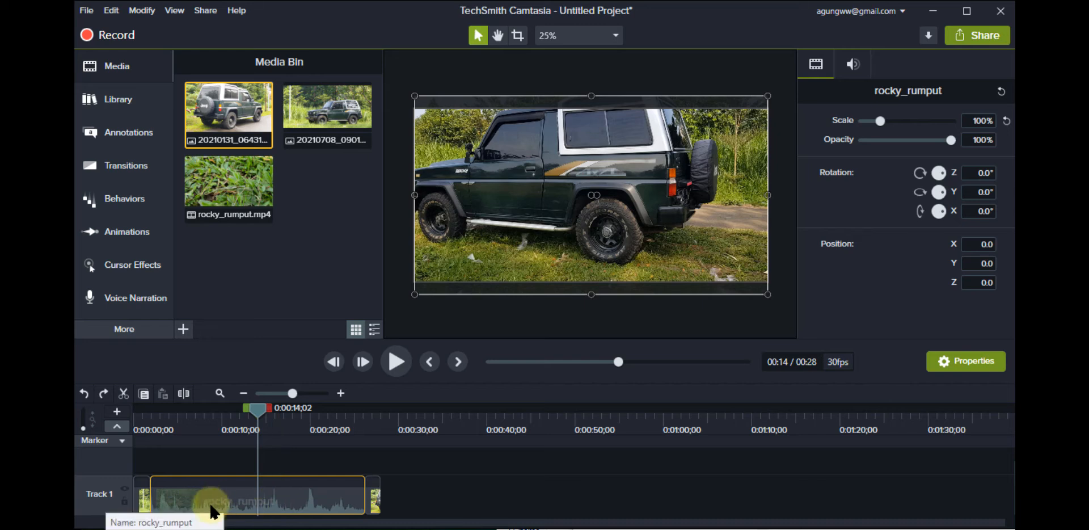
pyautogui.scroll(1, 213, 502)
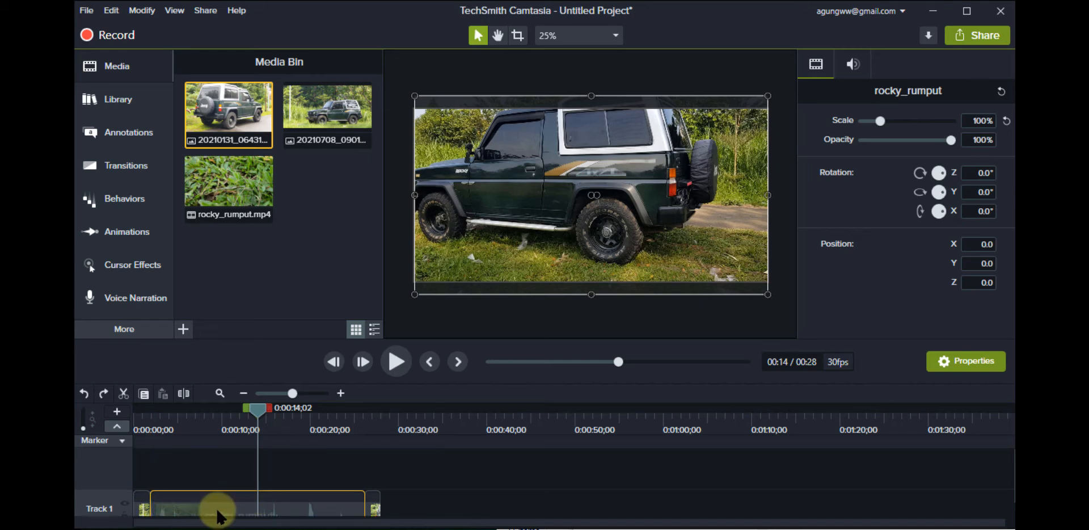
pyautogui.scroll(-1, 219, 499)
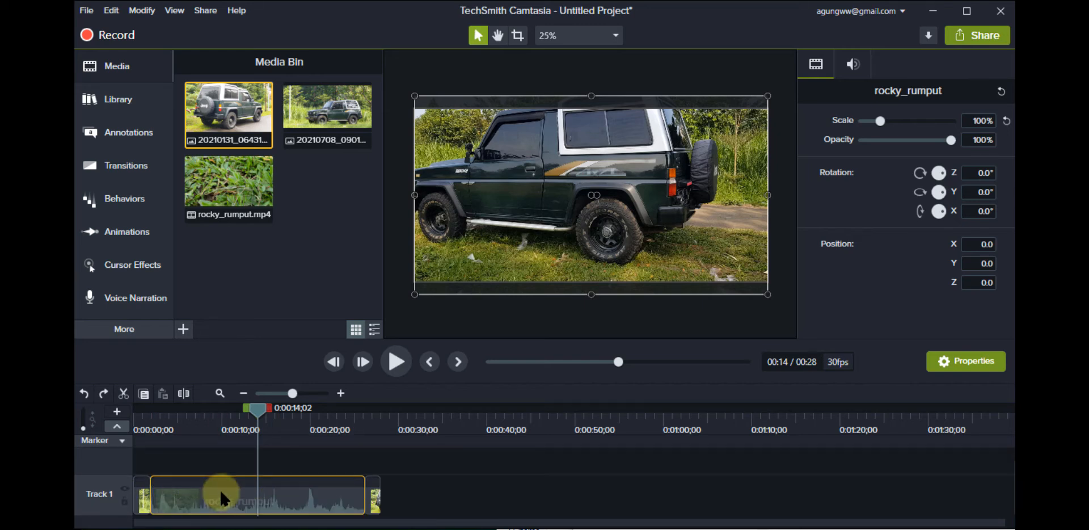
# - Separate the rocky_rumput clip's audio from its video and delete the separated audio clip from Track 2
pyautogui.rightClick(220, 489)
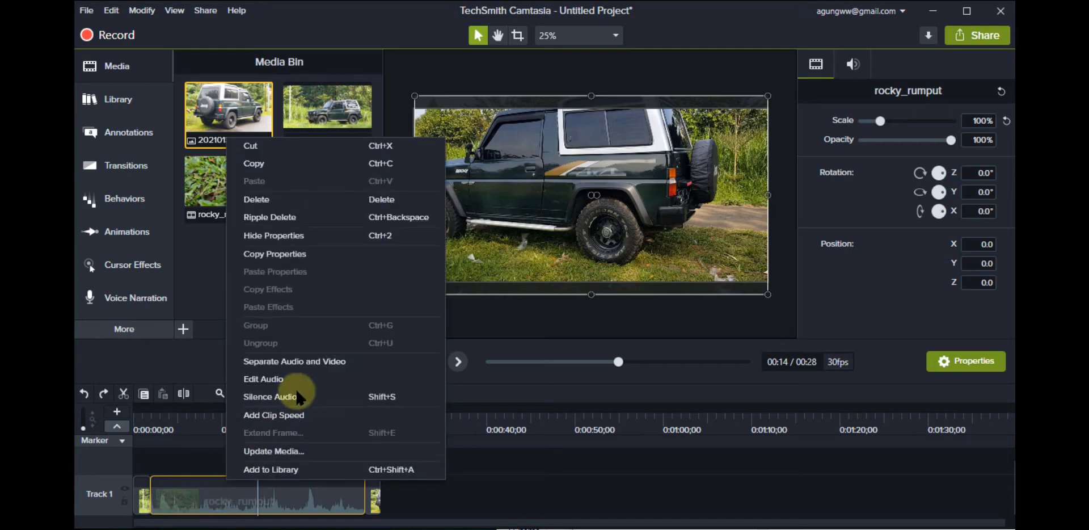
pyautogui.click(312, 362)
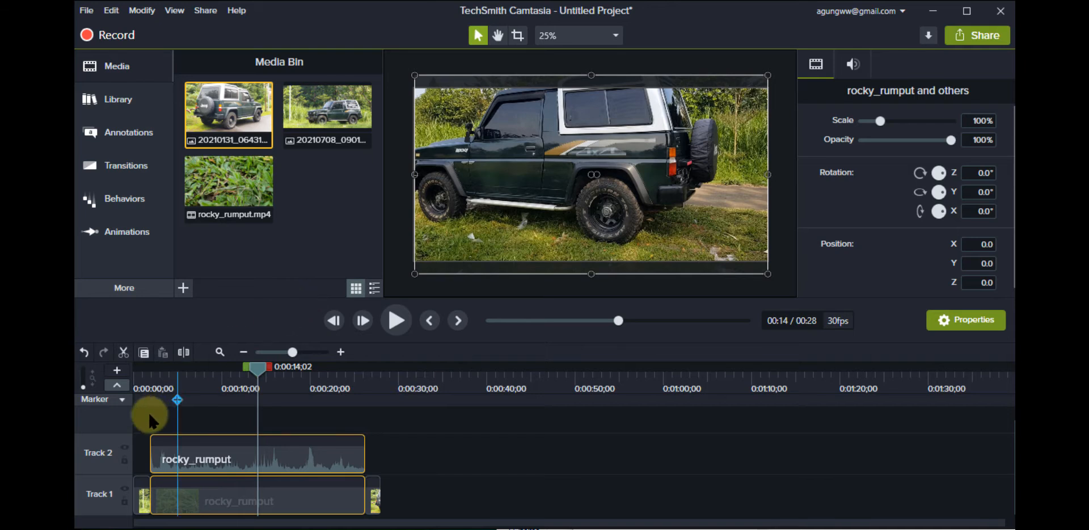
pyautogui.click(280, 463)
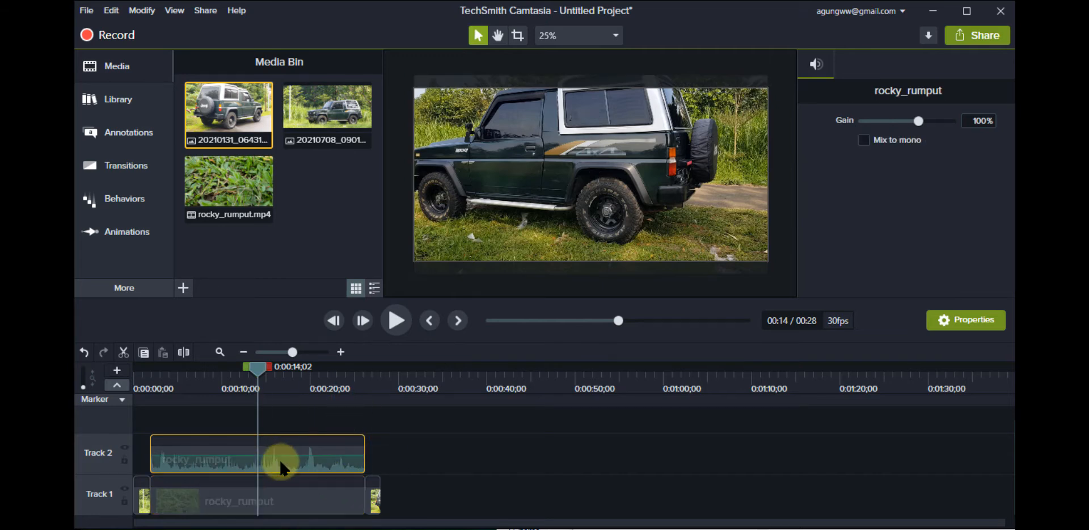
pyautogui.click(407, 444)
pyautogui.click(249, 444)
pyautogui.press('Delete')
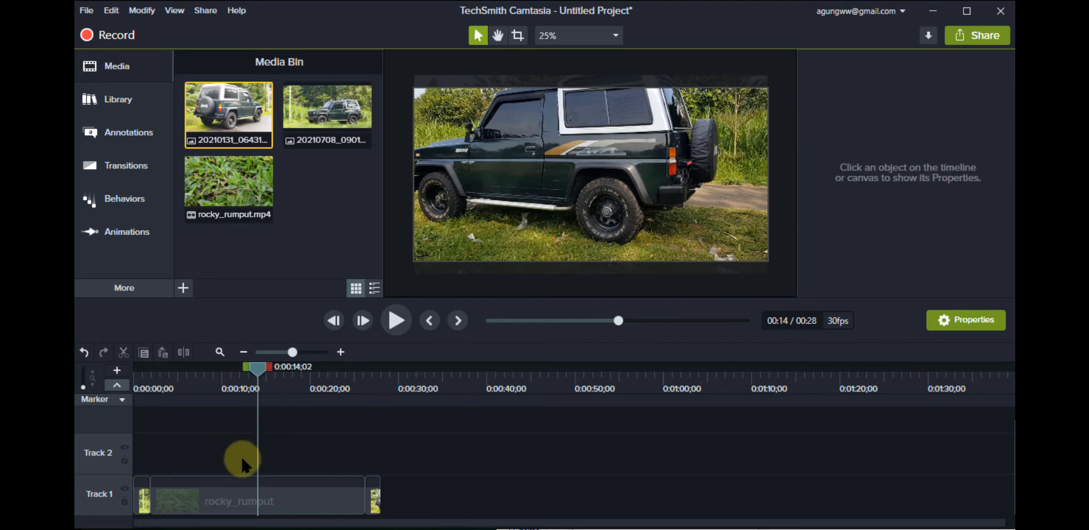
# - Return the playhead to the start of the timeline
pyautogui.click(304, 194)
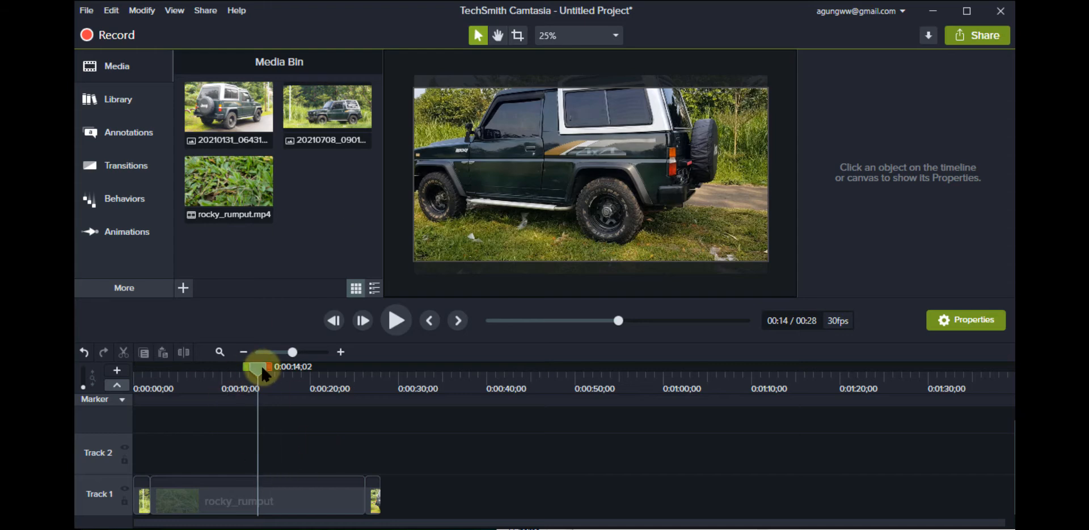
pyautogui.moveTo(259, 366); pyautogui.dragTo(85, 380)
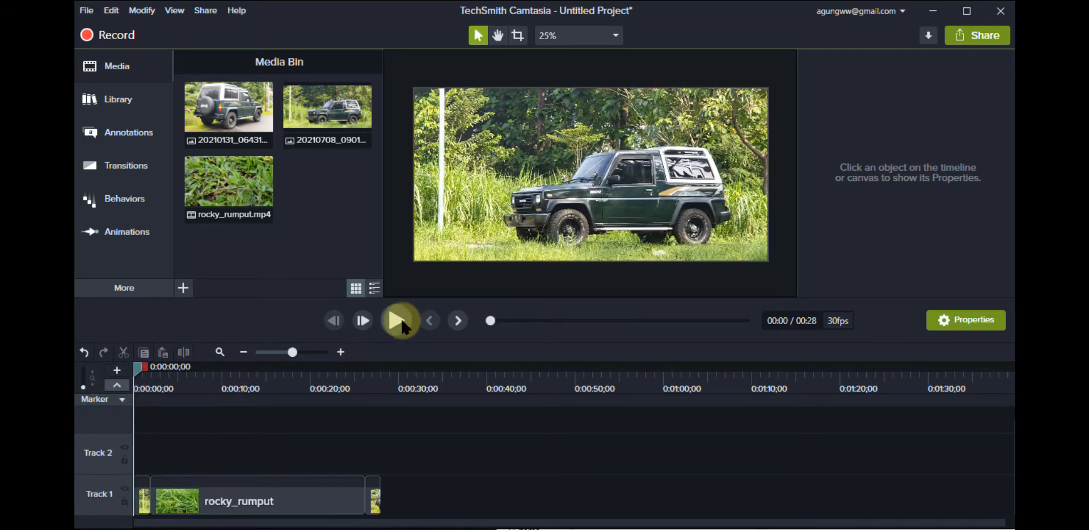
pyautogui.click(401, 321)
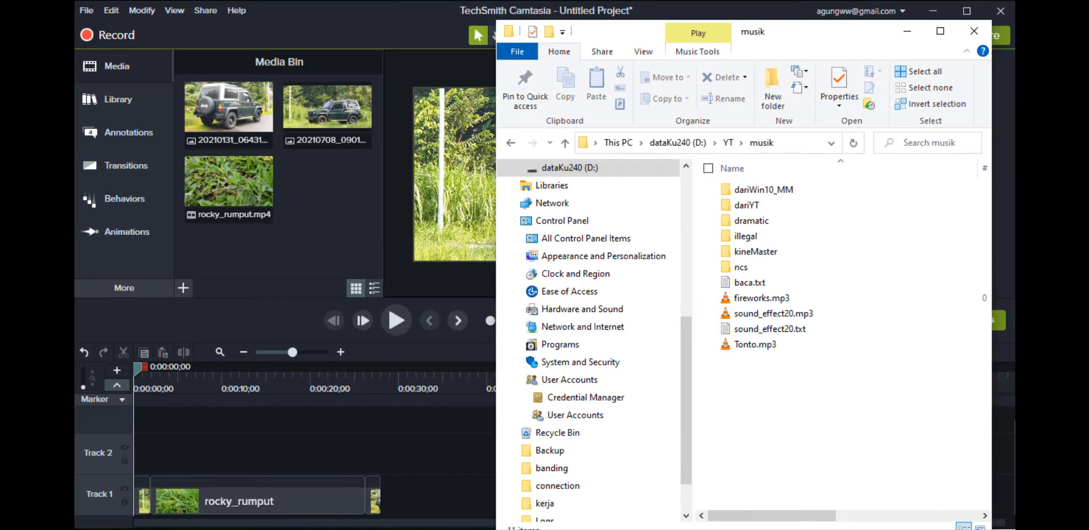
# - Switch to File Explorer, narrow its window so the Media Bin stays accessible, and open the dariYT folder inside D:\YT\musik
pyautogui.moveTo(771, 29); pyautogui.dragTo(786, 22)
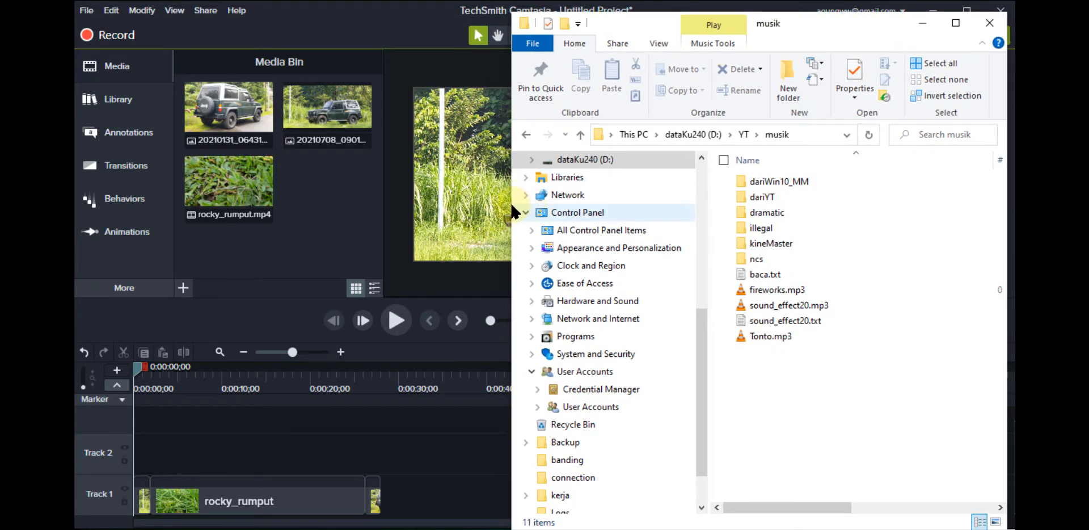
pyautogui.moveTo(513, 210); pyautogui.dragTo(615, 211)
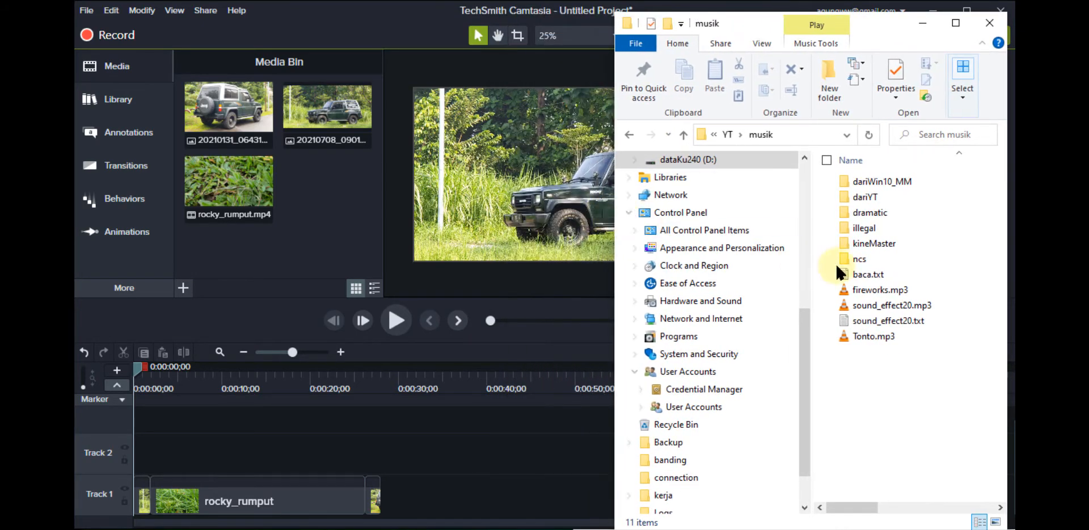
pyautogui.click(804, 134)
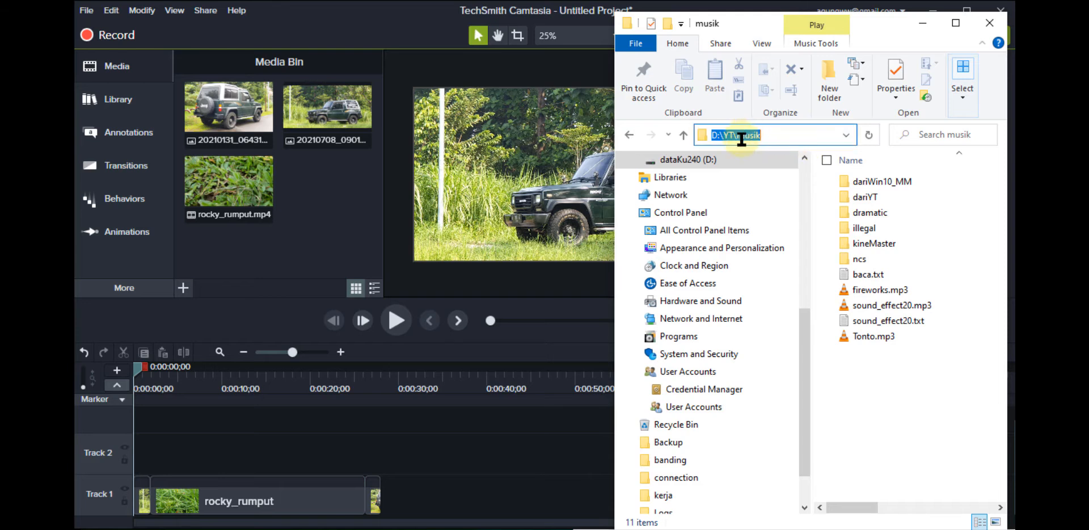
pyautogui.click(866, 397)
pyautogui.doubleClick(881, 196)
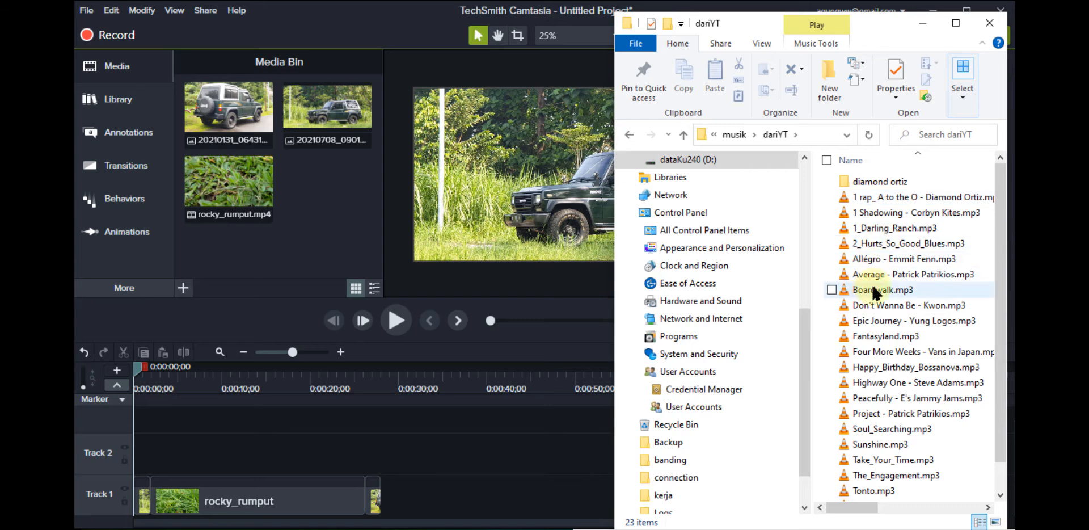
# - Import 1_Darling_Ranch.mp3 from the dariYT folder into Camtasia's Media Bin and minimize the File Explorer window
pyautogui.click(897, 227)
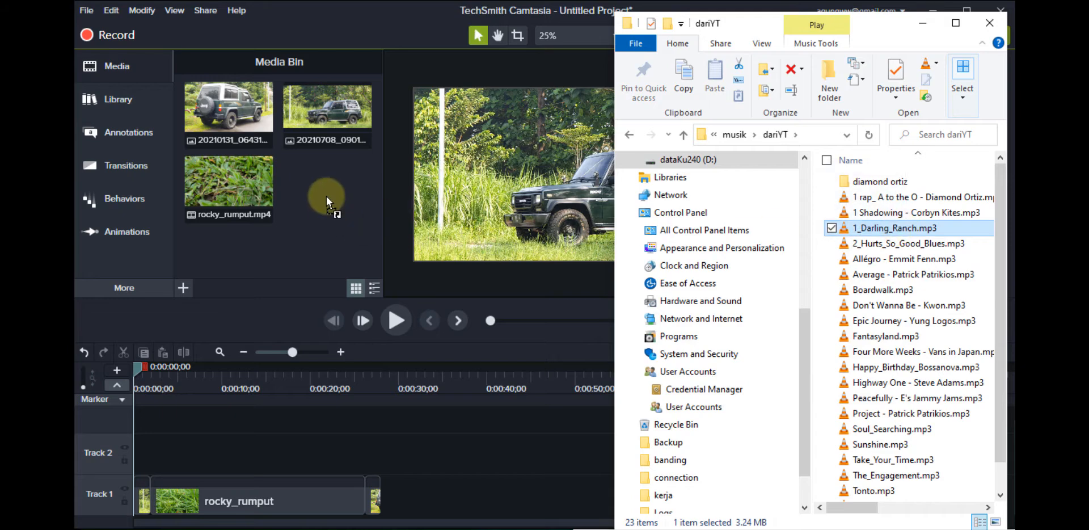
pyautogui.moveTo(326, 196); pyautogui.dragTo(325, 193)
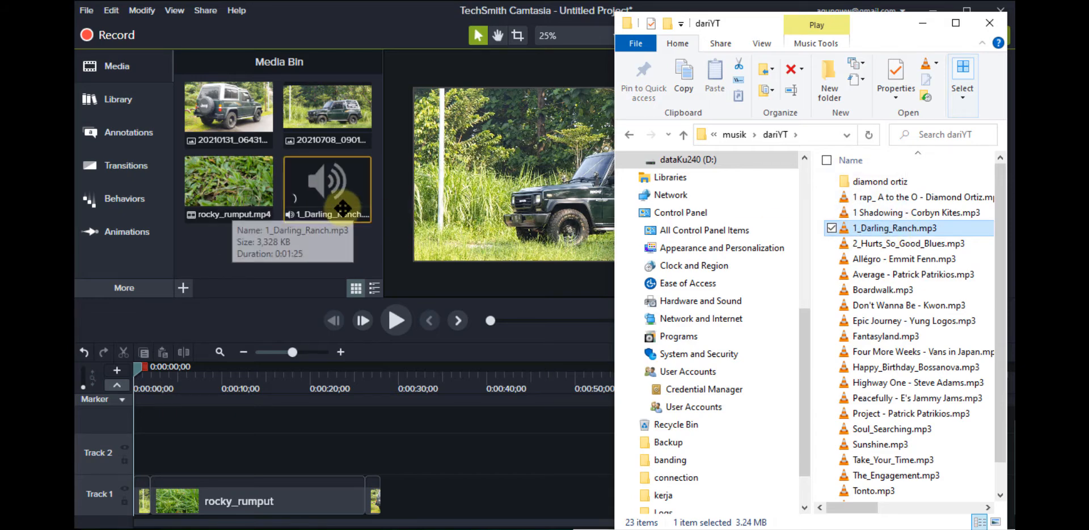
pyautogui.click(927, 18)
# - Preview 1_Darling_Ranch.mp3 from the Media Bin, lower the system volume to 34, and pause and close the preview
pyautogui.rightClick(310, 185)
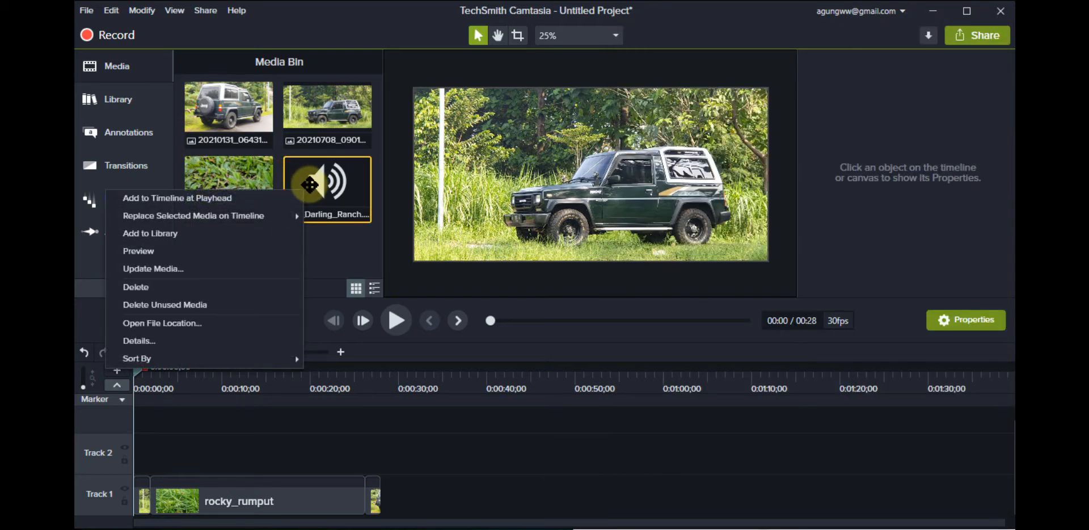
pyautogui.click(225, 248)
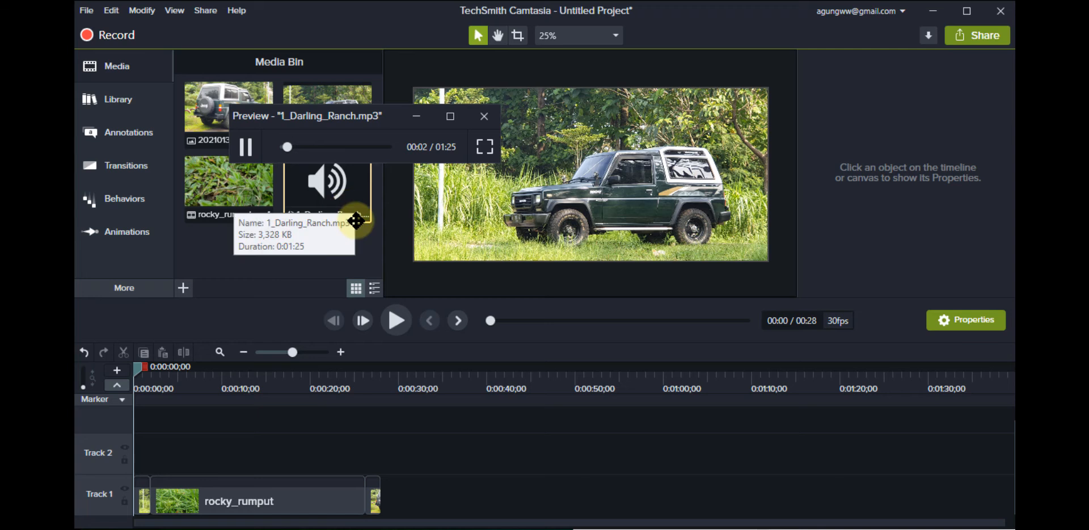
pyautogui.press('XF86AudioLowerVolume')
pyautogui.press('XF86AudioLowerVolume')
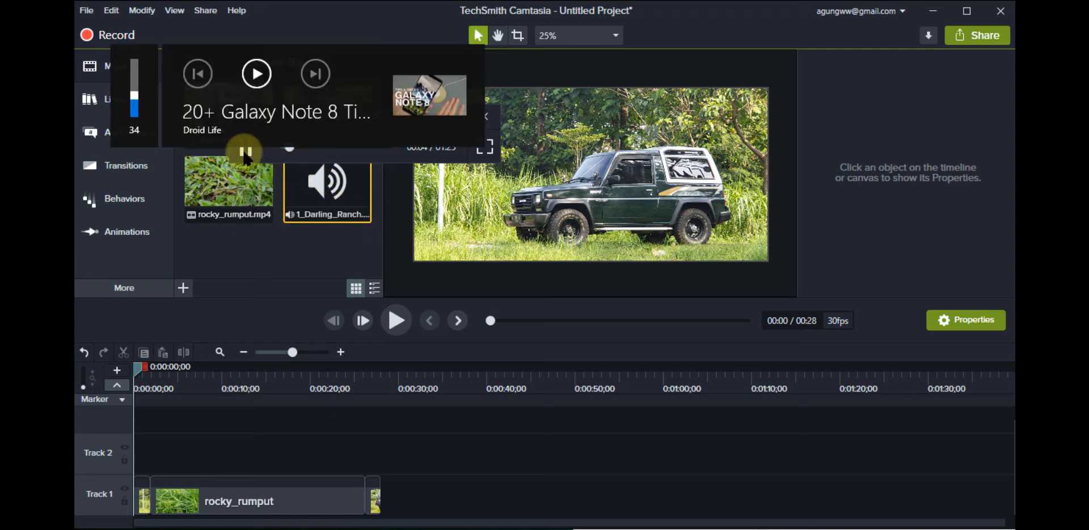
pyautogui.click(245, 152)
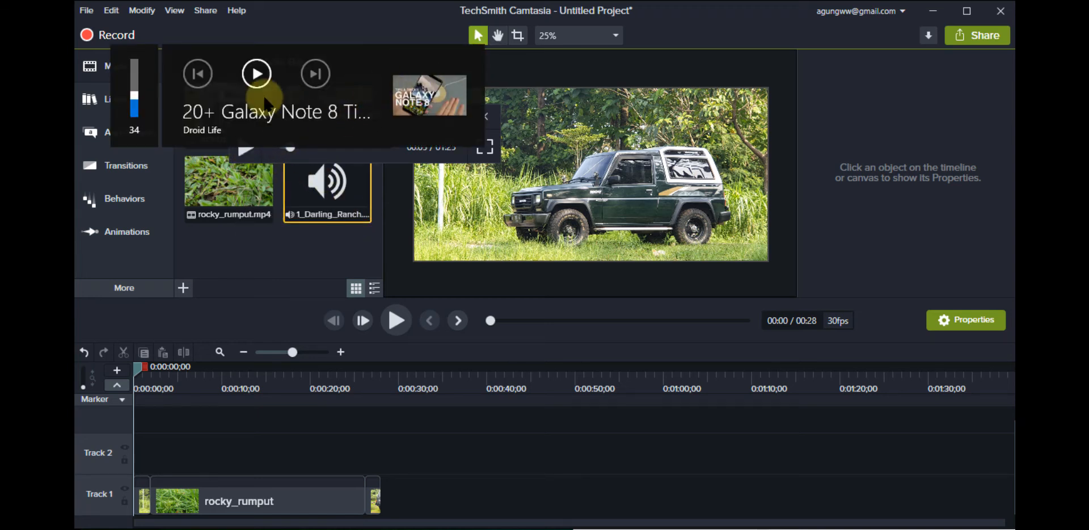
pyautogui.click(258, 247)
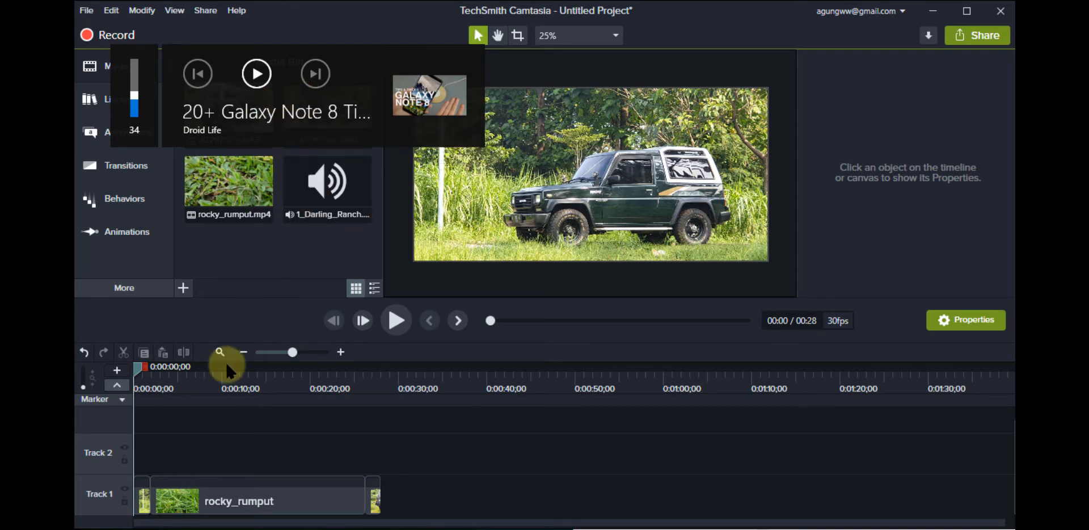
pyautogui.click(288, 185)
pyautogui.click(245, 237)
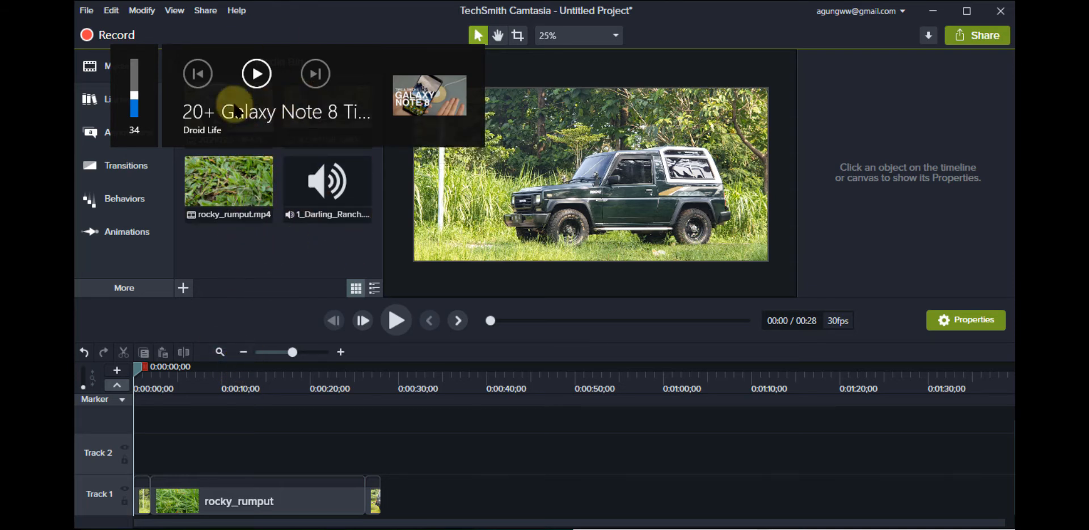
pyautogui.moveTo(267, 183); pyautogui.dragTo(329, 220)
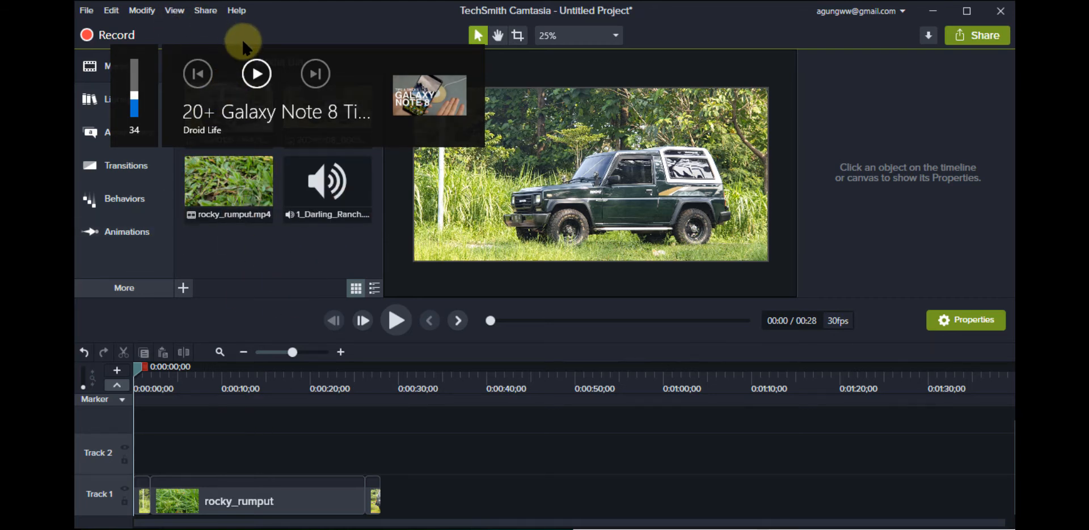
# - Open the Camtasia 2019 library and select the atthetop track in the Music Tracks folder
pyautogui.click(94, 102)
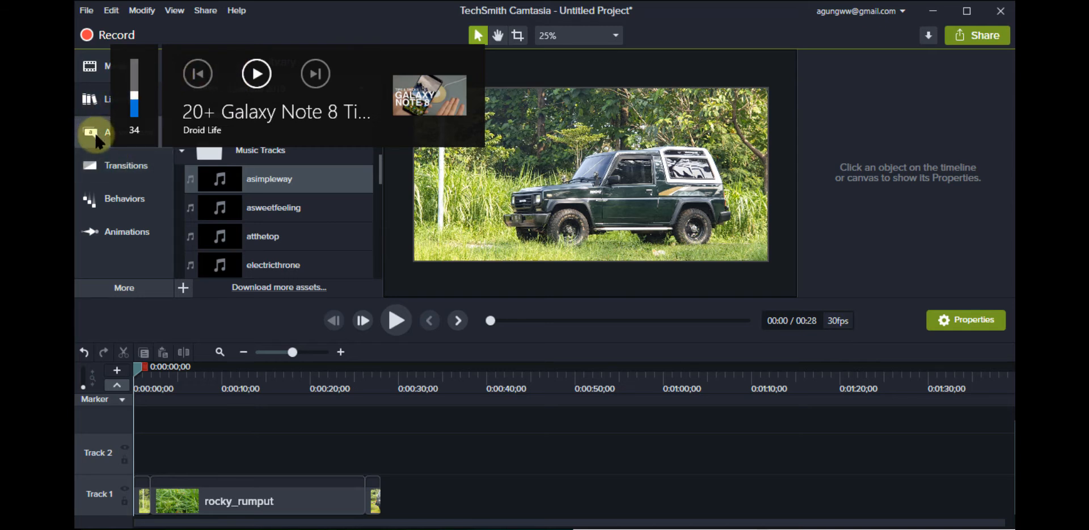
pyautogui.scroll(3, 275, 261)
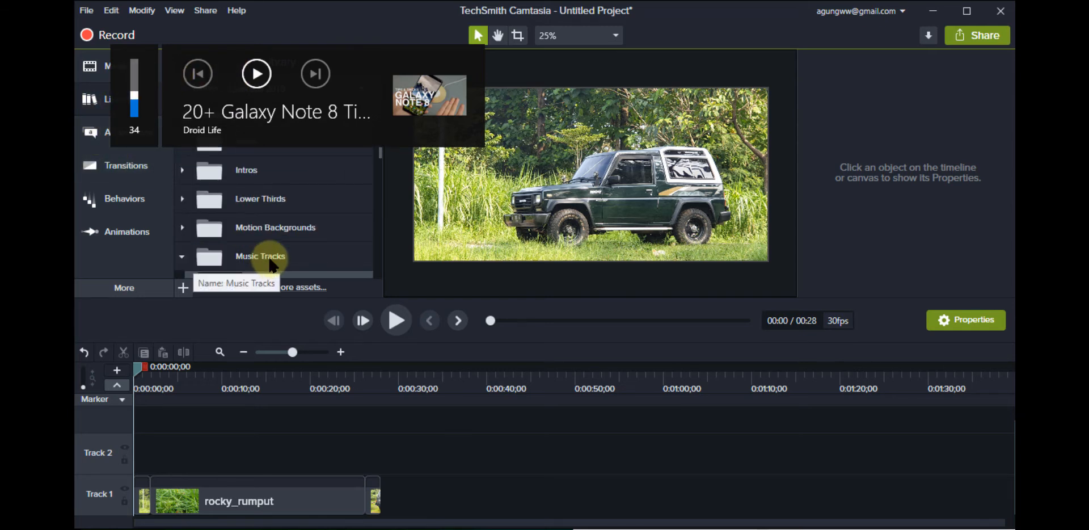
pyautogui.click(268, 256)
pyautogui.scroll(-2, 269, 252)
pyautogui.click(276, 214)
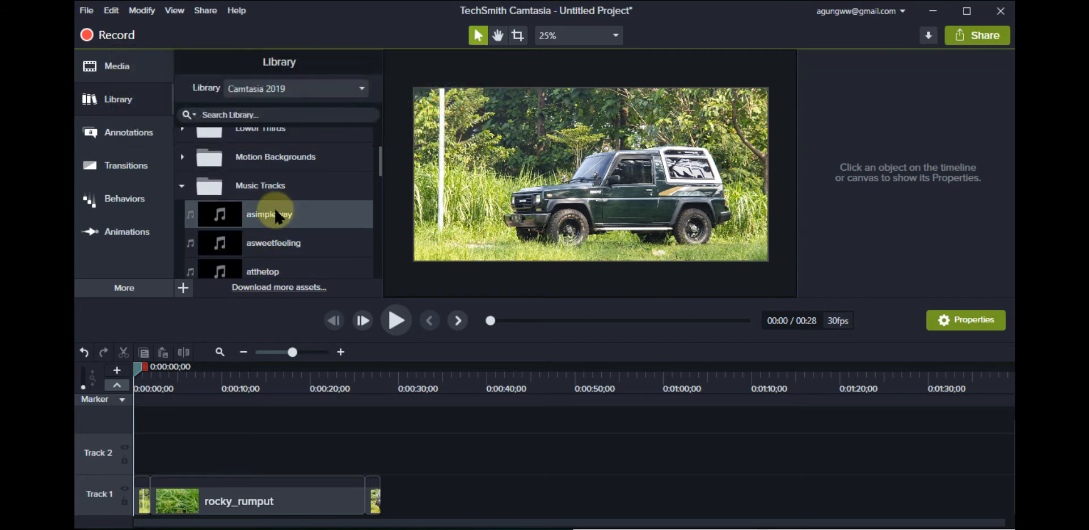
pyautogui.scroll(-1, 289, 247)
pyautogui.click(270, 234)
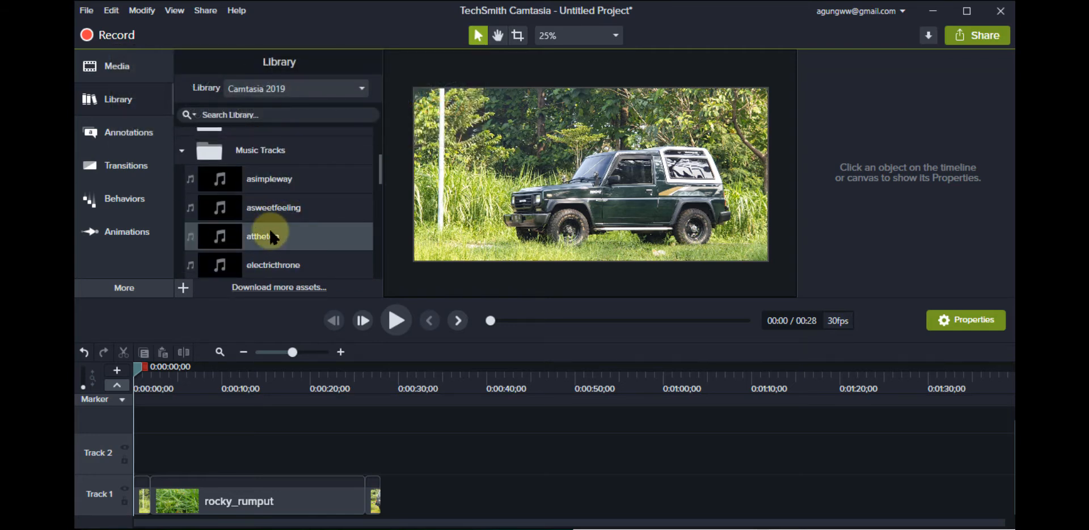
# - Preview the atthetop music track, move the preview window clear of the library, and close it after listening
pyautogui.rightClick(271, 233)
pyautogui.click(348, 278)
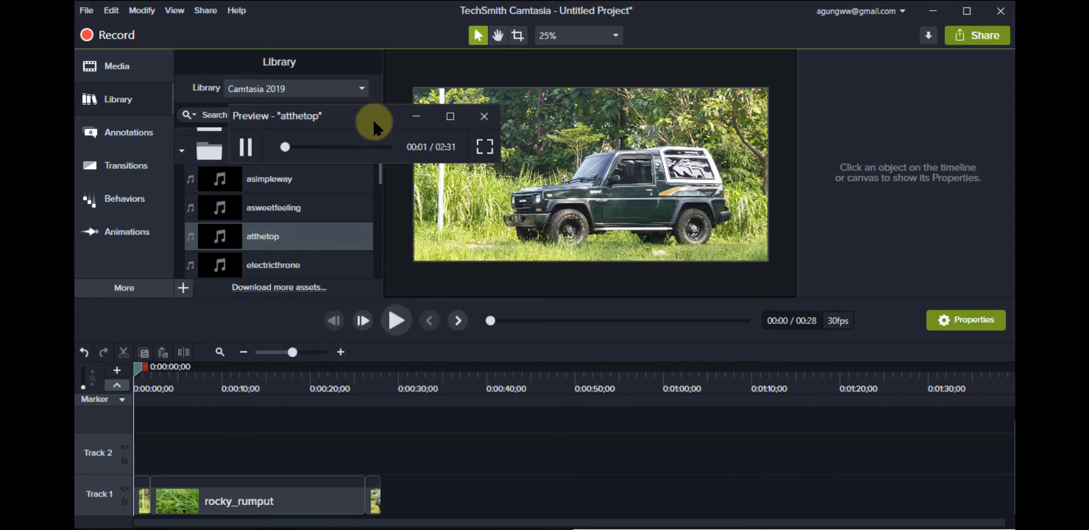
pyautogui.moveTo(373, 118); pyautogui.dragTo(542, 139)
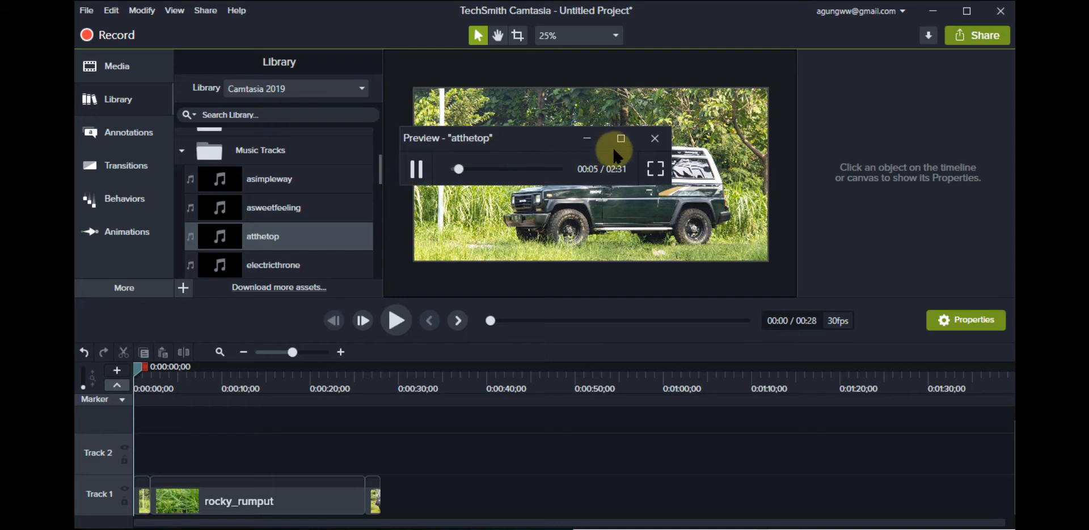
pyautogui.click(655, 138)
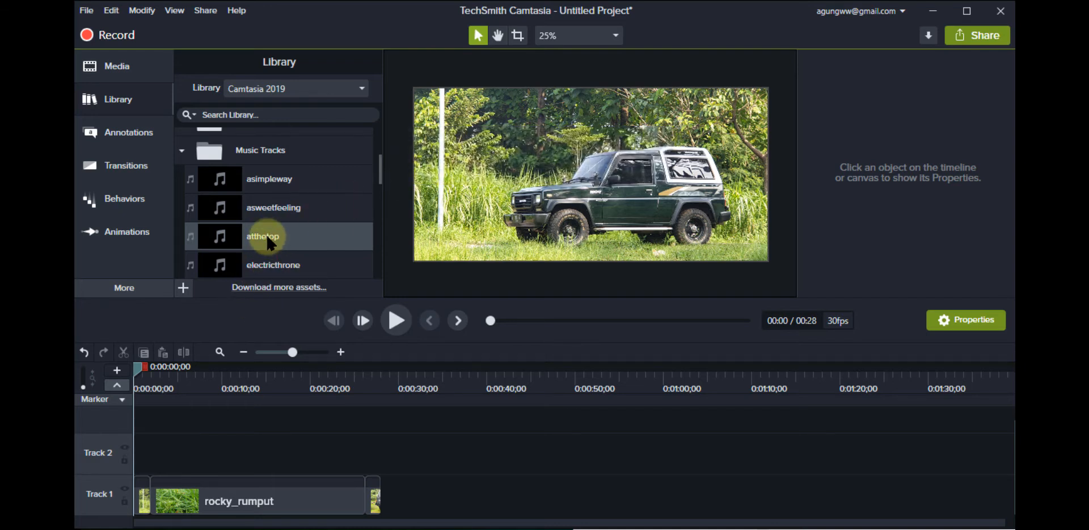
# - Add the atthetop music track to Track 2 at the start of the timeline
pyautogui.moveTo(266, 233); pyautogui.dragTo(124, 459)
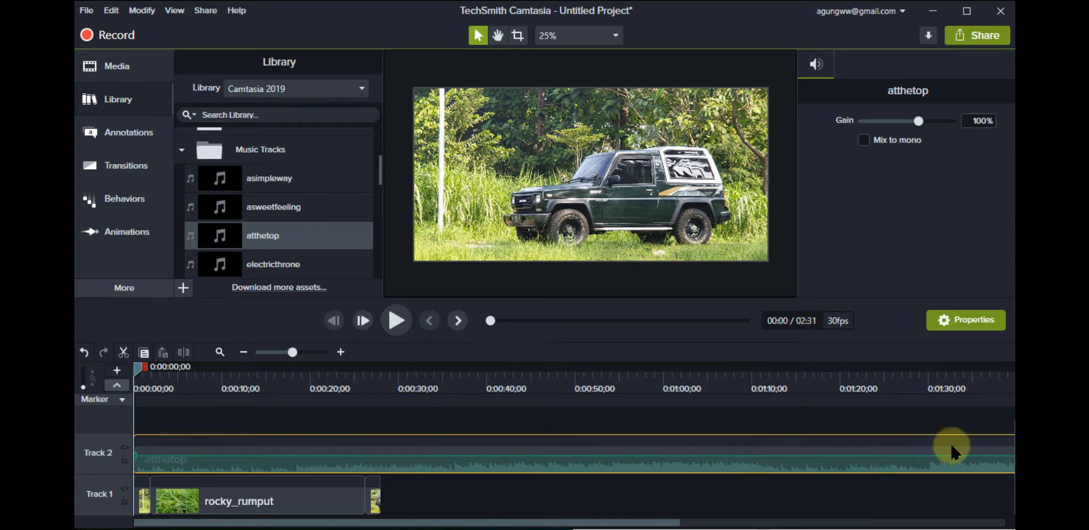
pyautogui.click(245, 355)
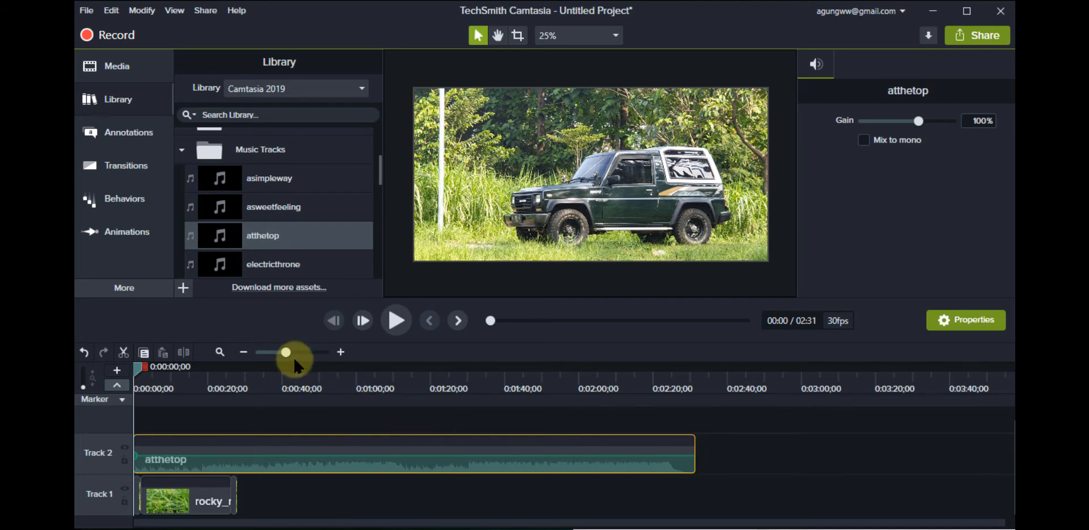
pyautogui.moveTo(288, 354); pyautogui.dragTo(255, 352)
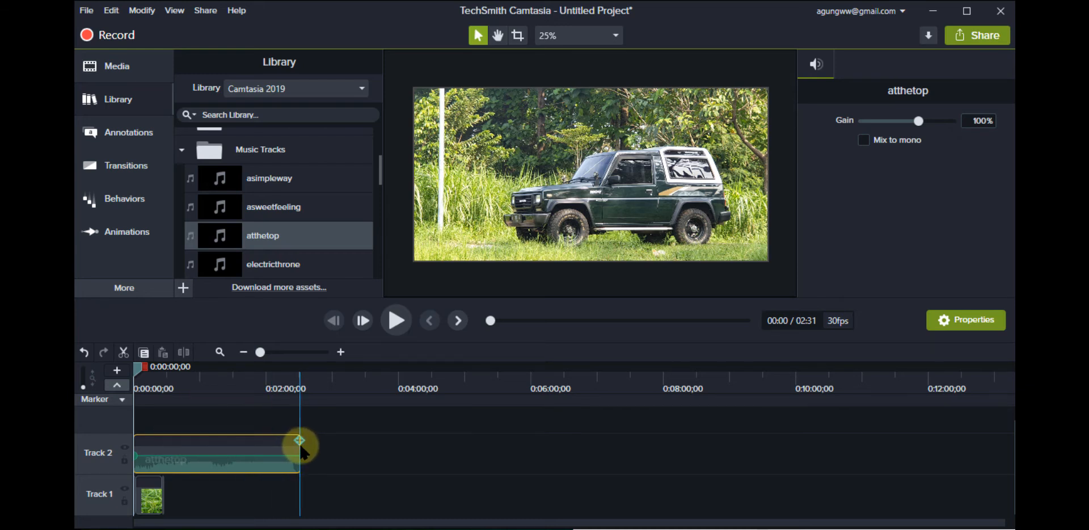
# - Trim the end of the atthetop music clip on Track 2 to line up with the end of the last Track 1 clip
pyautogui.click(340, 352)
pyautogui.click(340, 353)
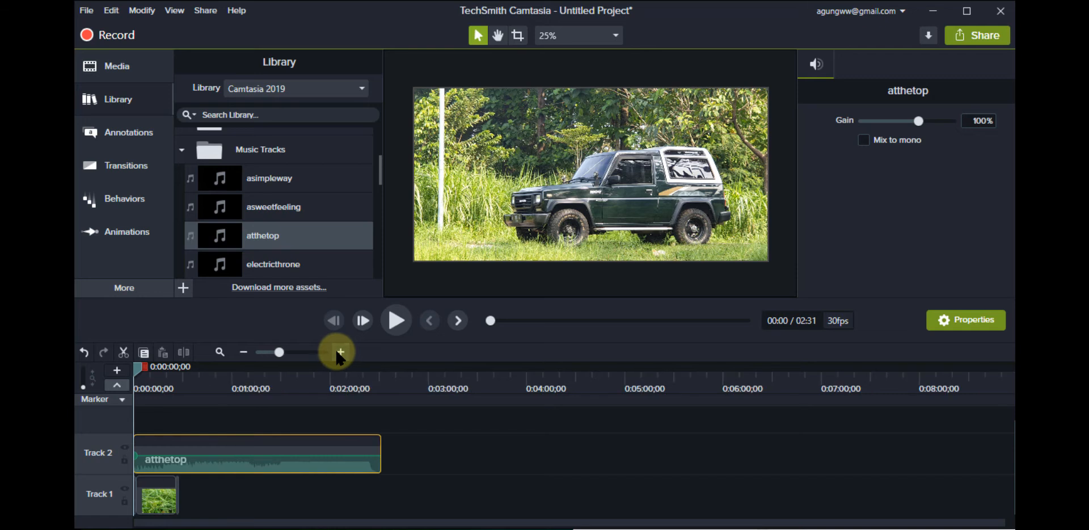
pyautogui.click(340, 352)
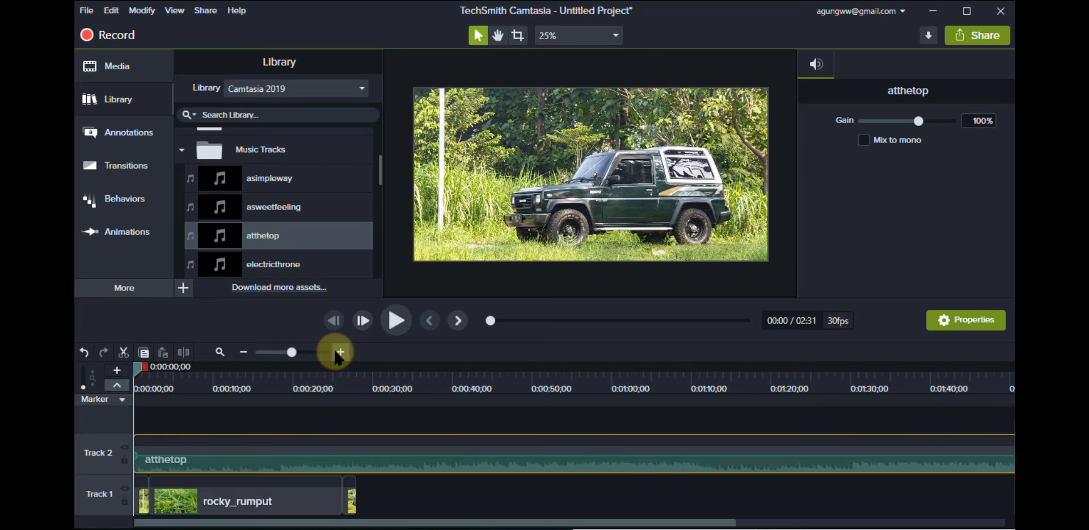
pyautogui.click(242, 352)
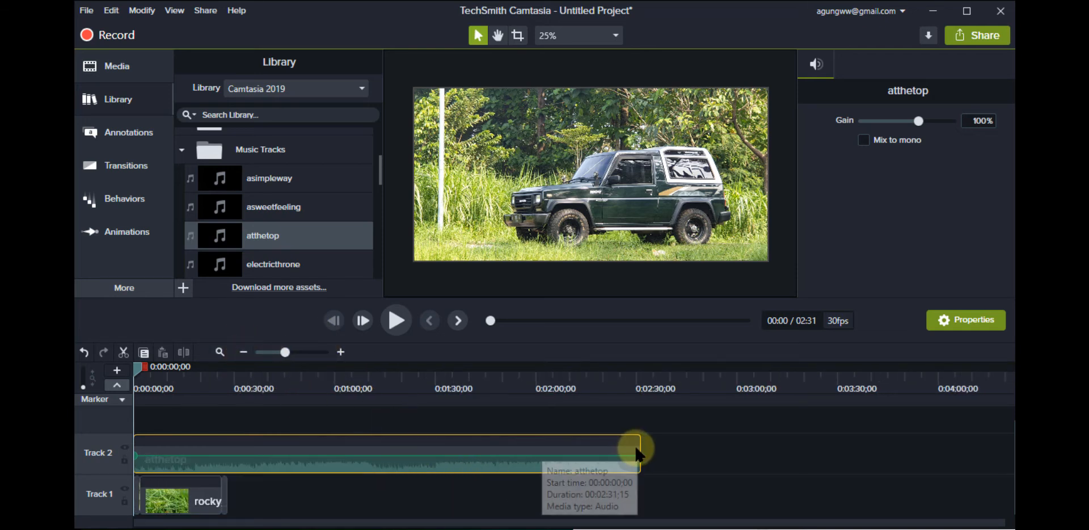
pyautogui.moveTo(639, 447); pyautogui.dragTo(228, 457)
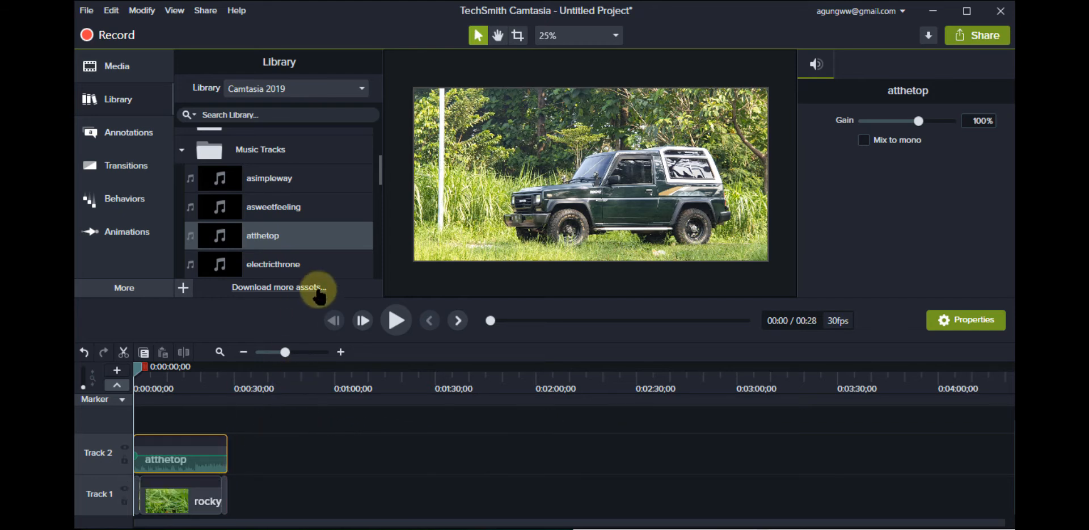
# - Play the timeline from the start, pause partway through, and move the playhead near the end to 0:00:25;22
pyautogui.click(400, 315)
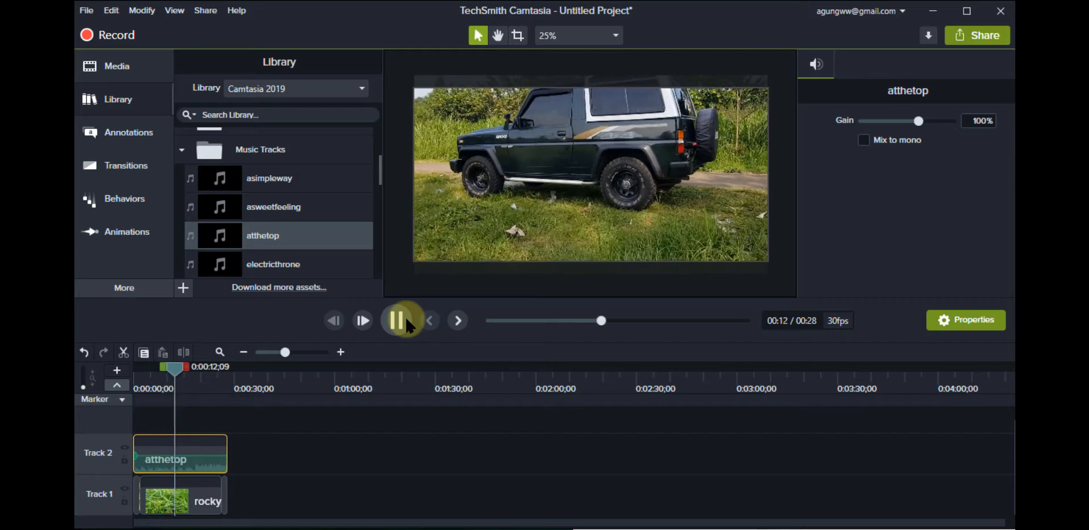
pyautogui.click(405, 315)
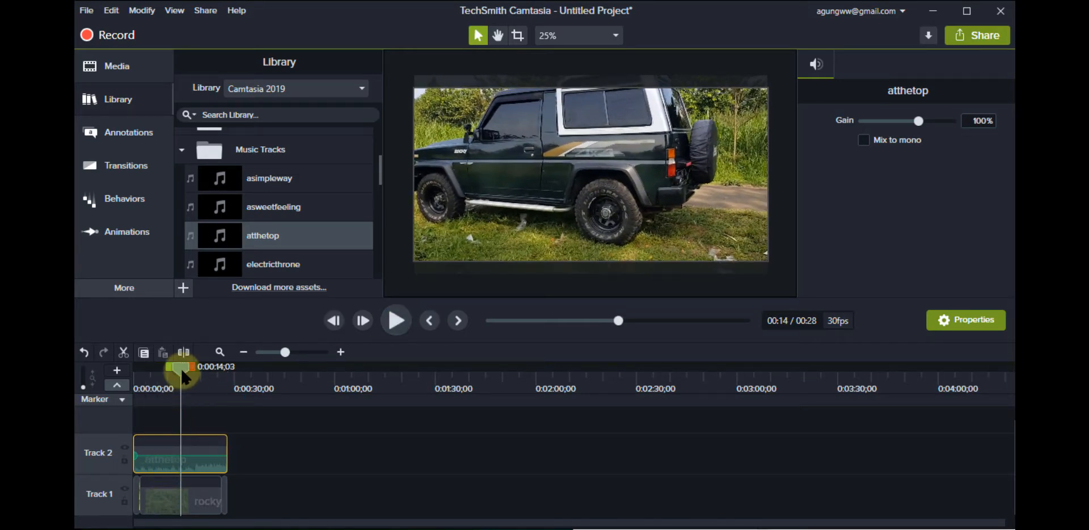
pyautogui.moveTo(181, 370); pyautogui.dragTo(219, 376)
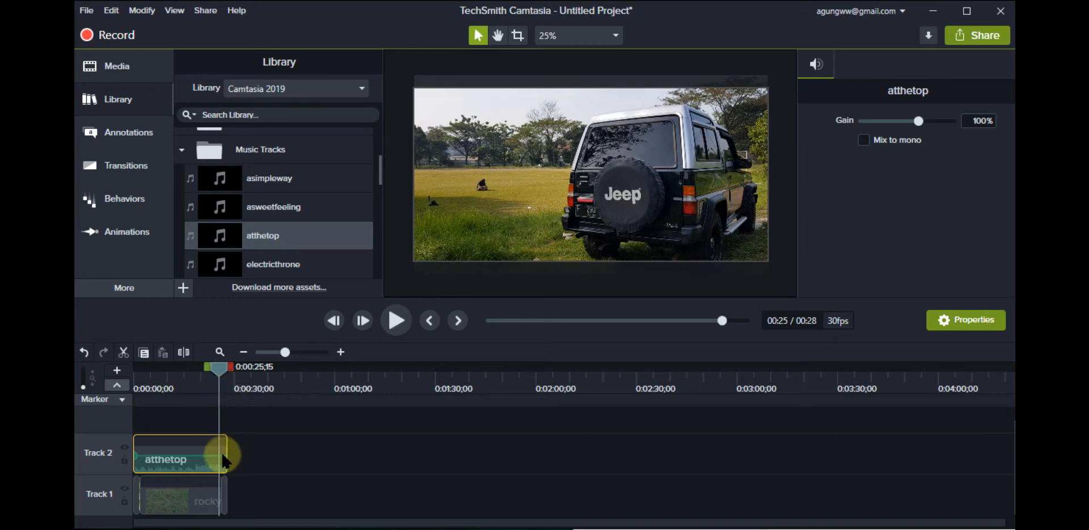
pyautogui.click(340, 352)
pyautogui.click(340, 352)
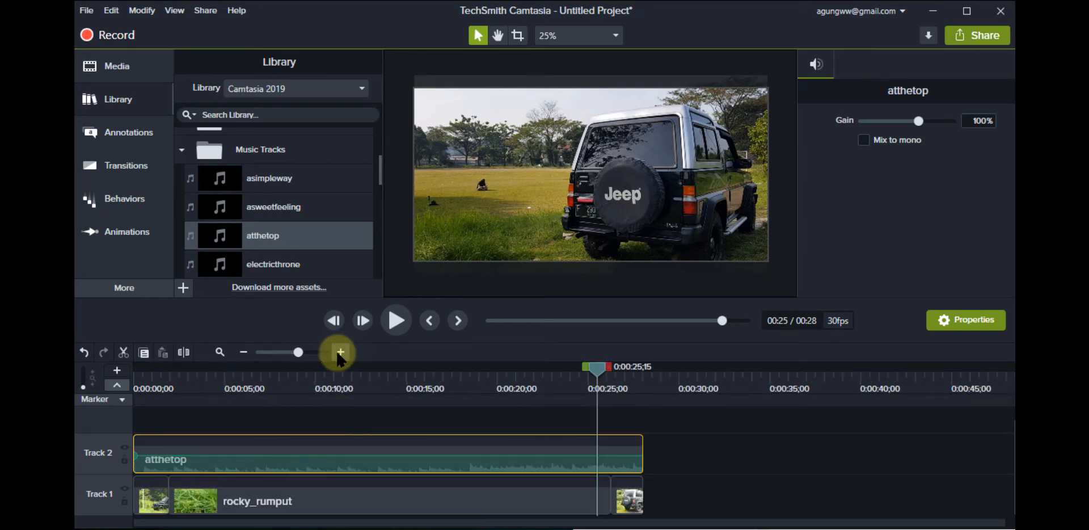
pyautogui.moveTo(596, 378); pyautogui.dragTo(601, 372)
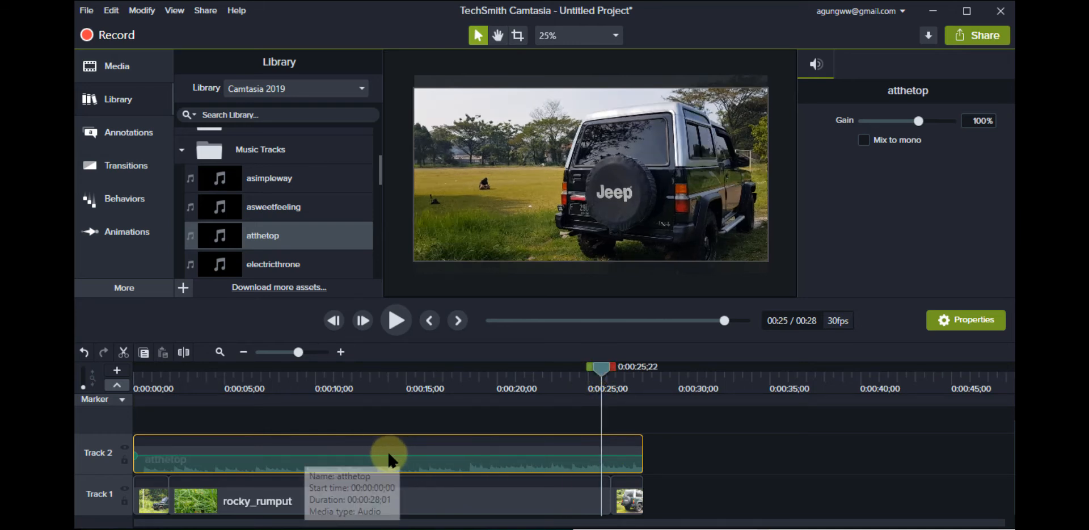
# - Try raising the volume level of the whole atthetop clip, and undo the change
pyautogui.moveTo(388, 454); pyautogui.dragTo(392, 451)
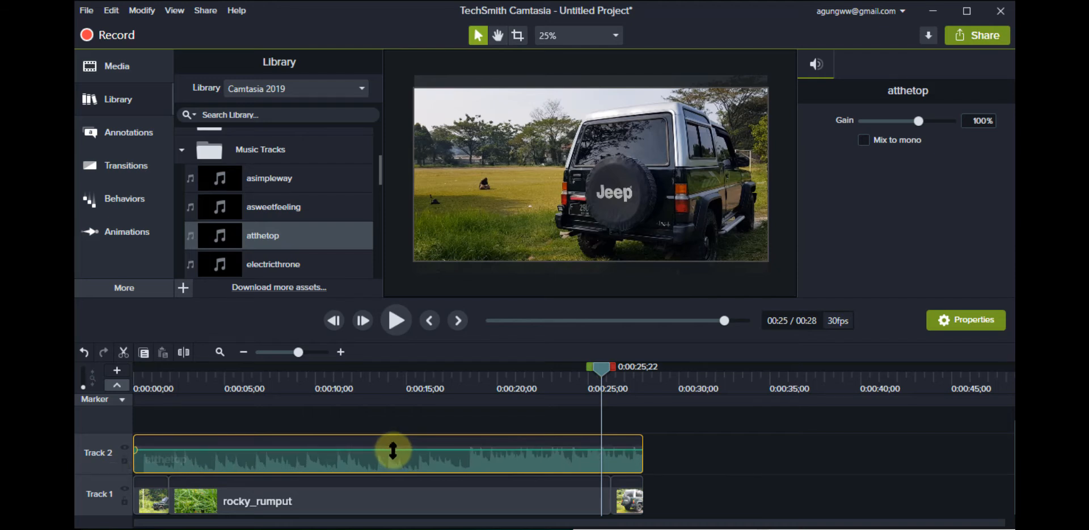
pyautogui.hotkey('ctrl', 'z')
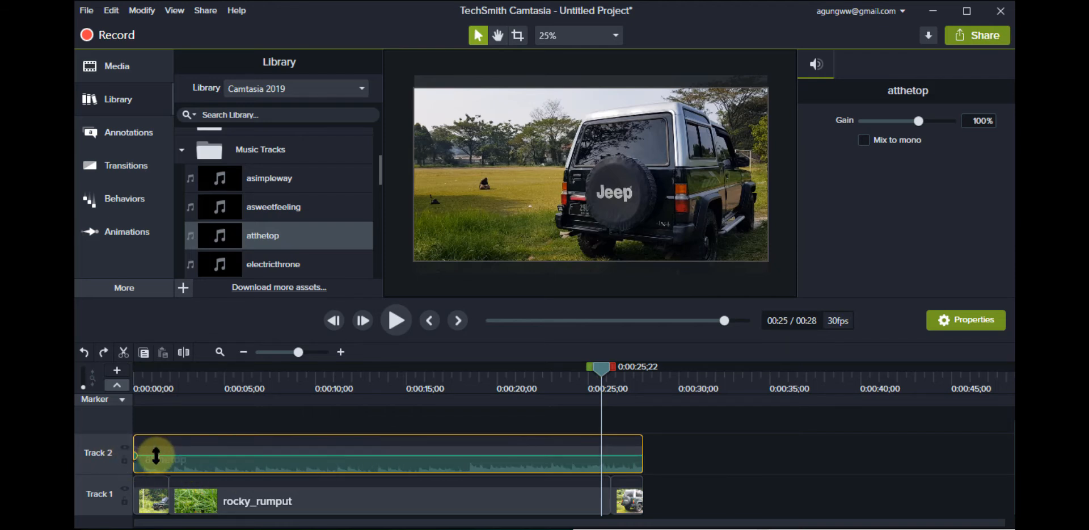
# - Fade out the atthetop music by adding two audio points near its end, lowering the last one and shifting the first one earlier
pyautogui.doubleClick(595, 456)
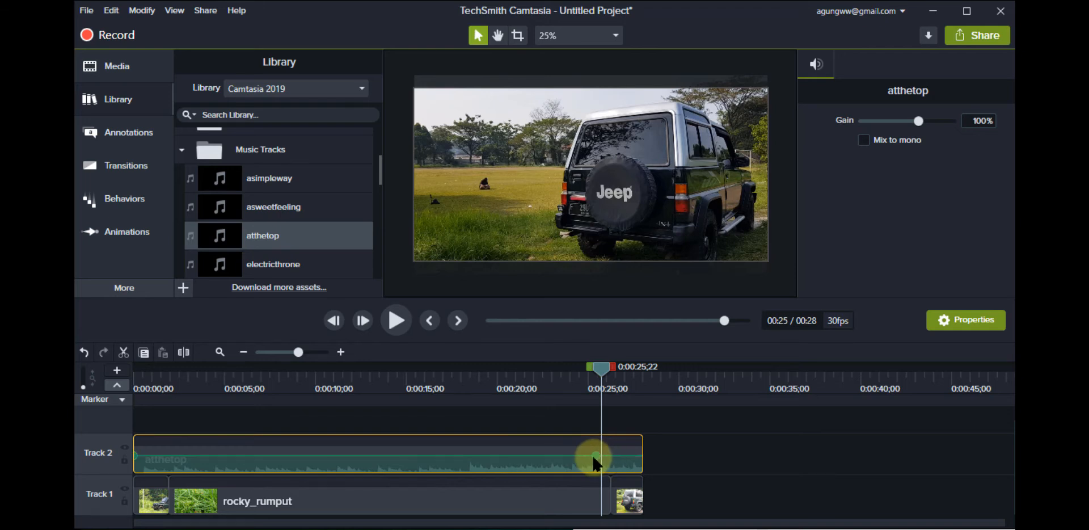
pyautogui.rightClick(637, 456)
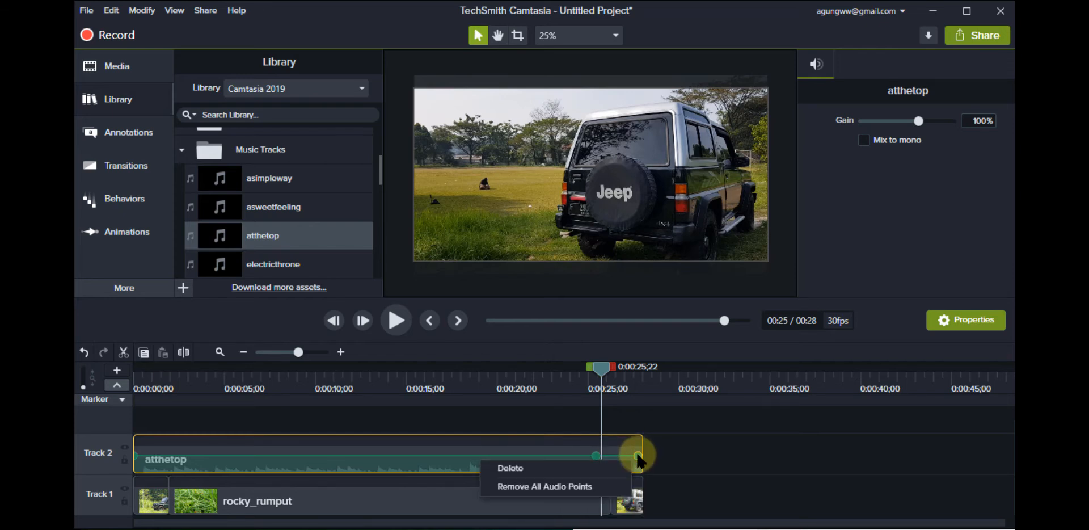
pyautogui.click(594, 468)
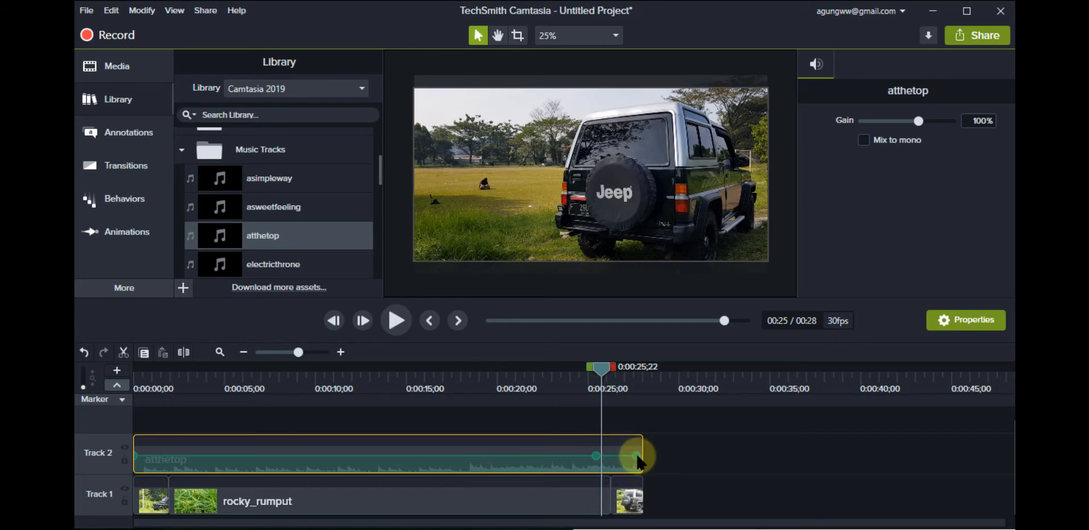
pyautogui.moveTo(637, 460); pyautogui.dragTo(639, 462)
pyautogui.click(637, 452)
pyautogui.moveTo(600, 463); pyautogui.dragTo(595, 464)
# - Play the fade-out from about 0:00:23;29 to the end of the timeline, and return the playhead to the start
pyautogui.click(564, 373)
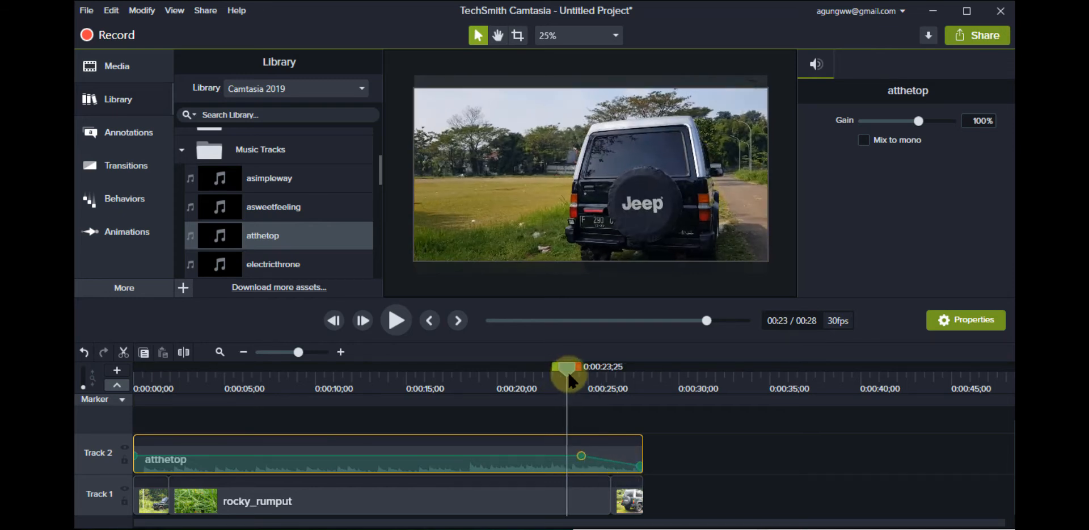
pyautogui.moveTo(567, 371); pyautogui.dragTo(569, 369)
pyautogui.click(614, 452)
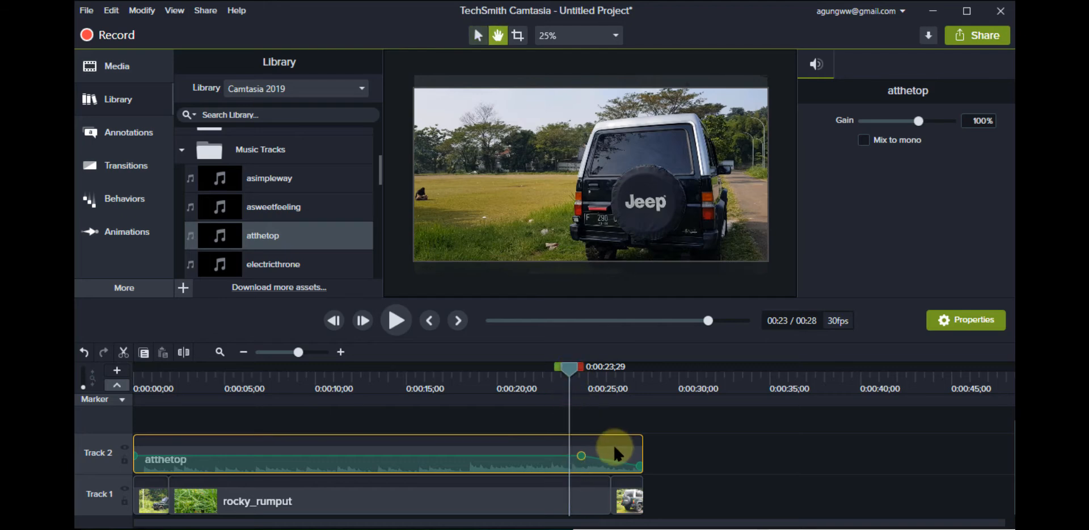
pyautogui.press('space')
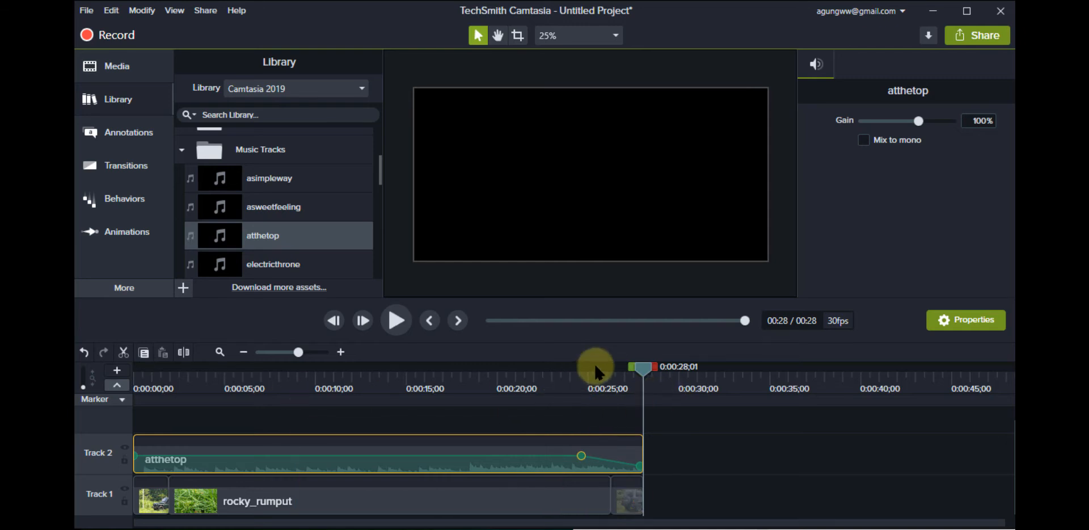
pyautogui.moveTo(645, 369); pyautogui.dragTo(82, 366)
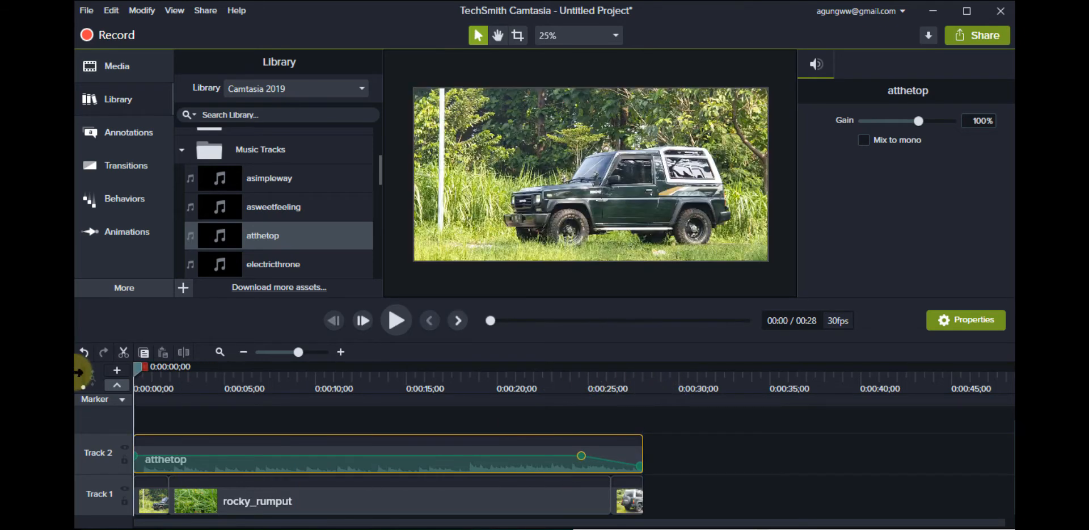
# - Open the Intros folder in the Camtasia 2019 library and look through its title templates
pyautogui.scroll(3, 227, 199)
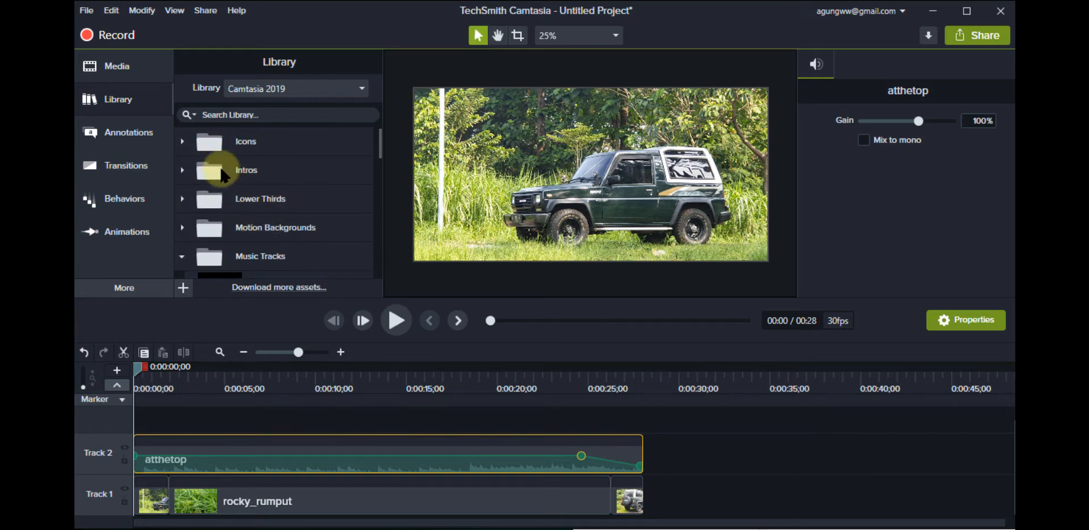
pyautogui.click(182, 169)
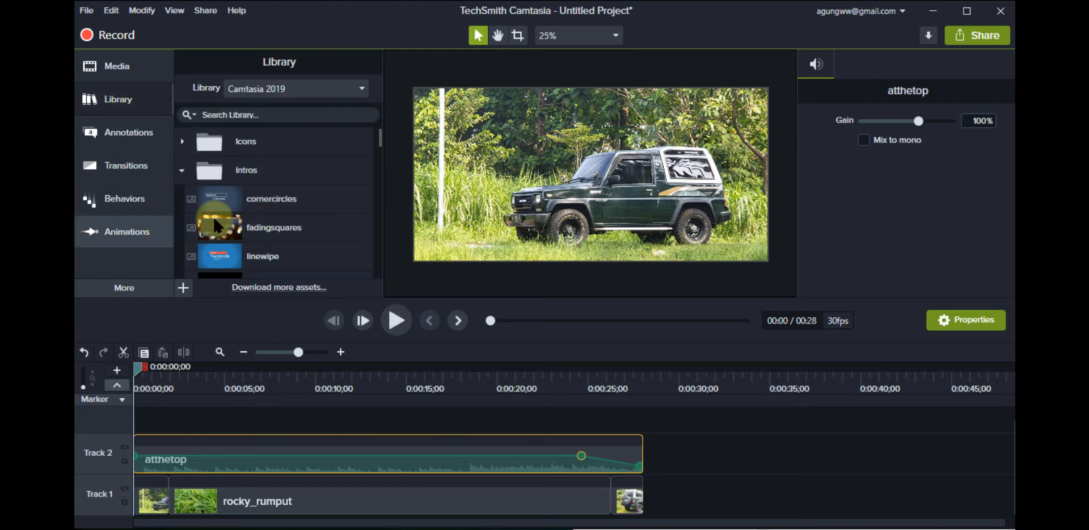
pyautogui.scroll(-5, 319, 193)
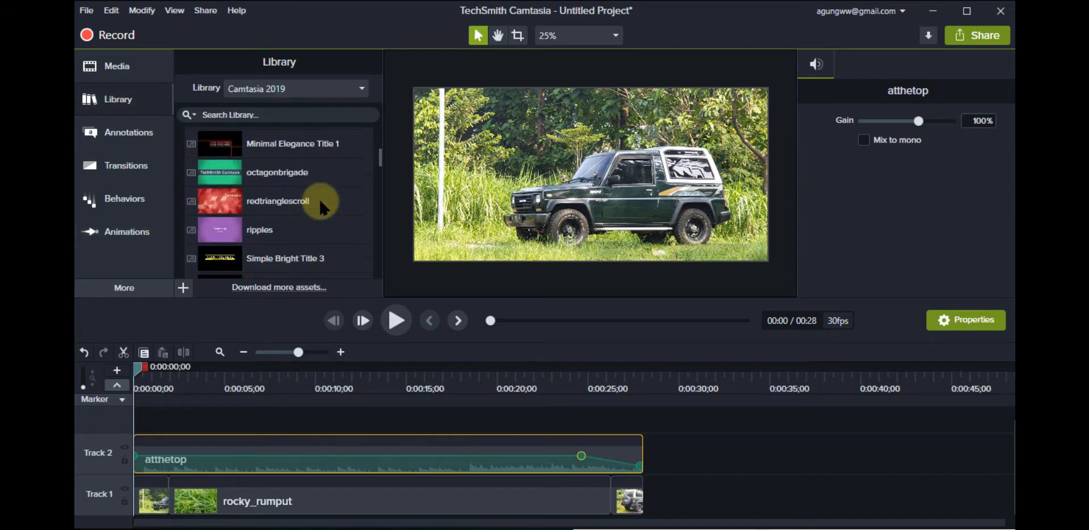
pyautogui.scroll(-1, 300, 210)
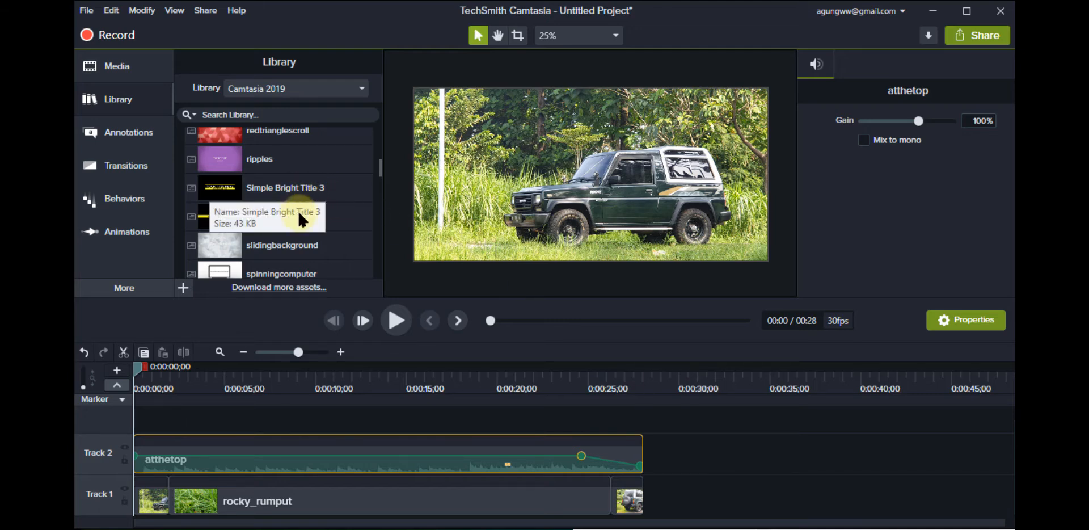
pyautogui.scroll(-5, 297, 230)
pyautogui.scroll(-4, 295, 227)
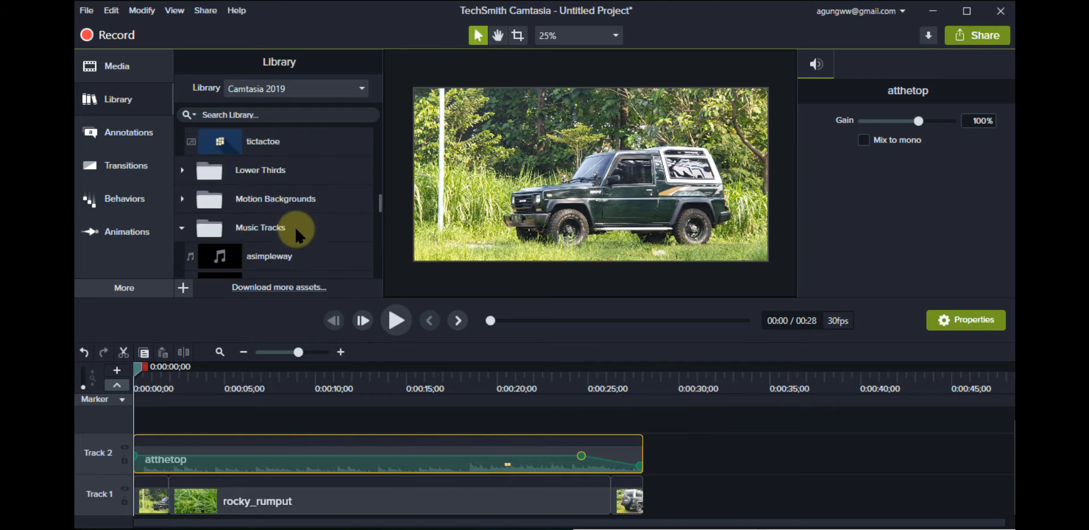
pyautogui.scroll(8, 280, 214)
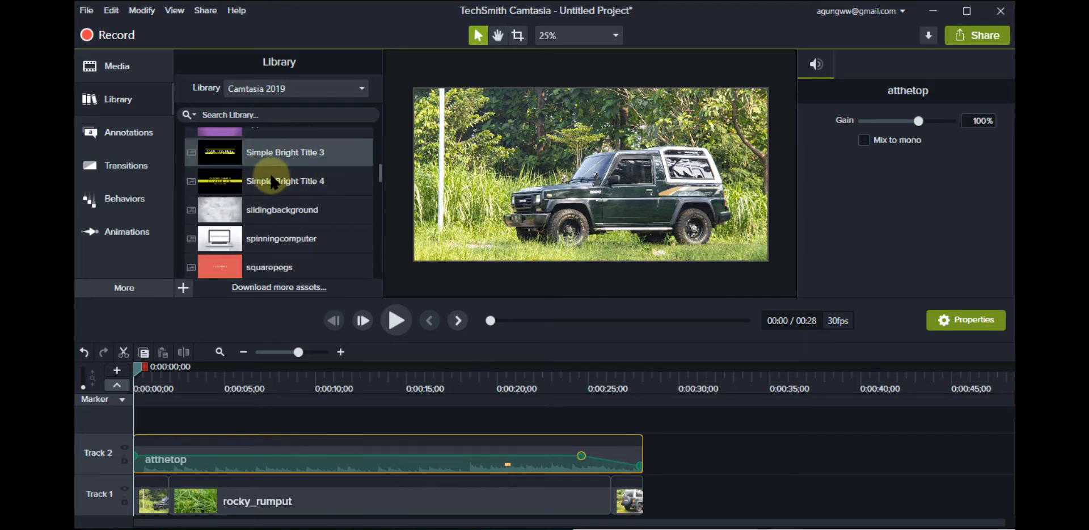
pyautogui.scroll(4, 253, 152)
pyautogui.scroll(2, 252, 175)
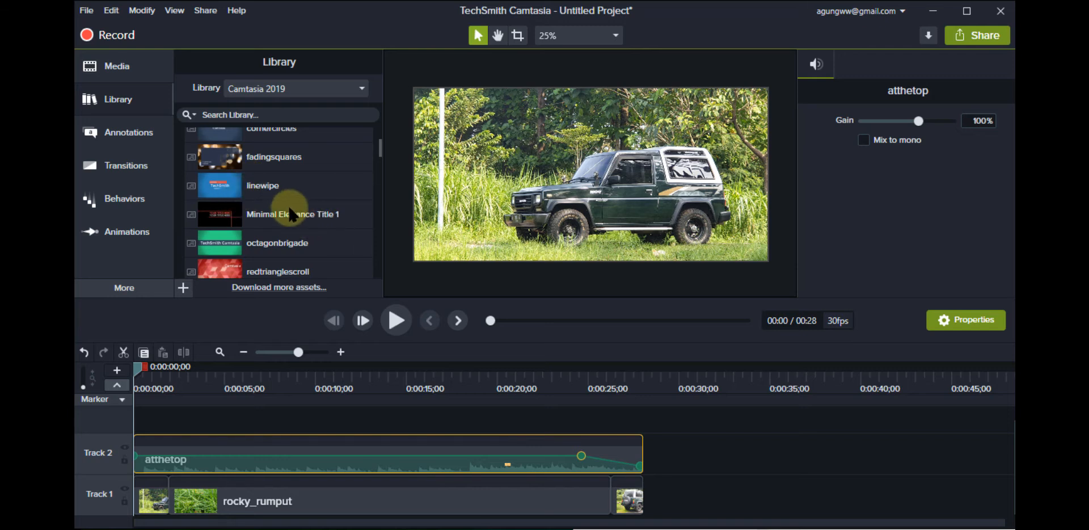
pyautogui.scroll(2, 248, 211)
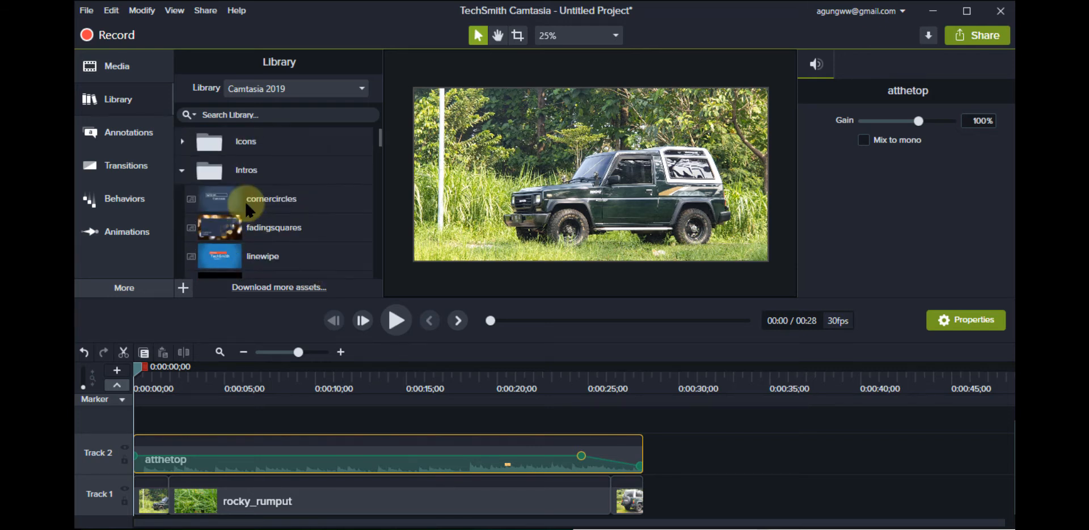
pyautogui.scroll(-5, 248, 211)
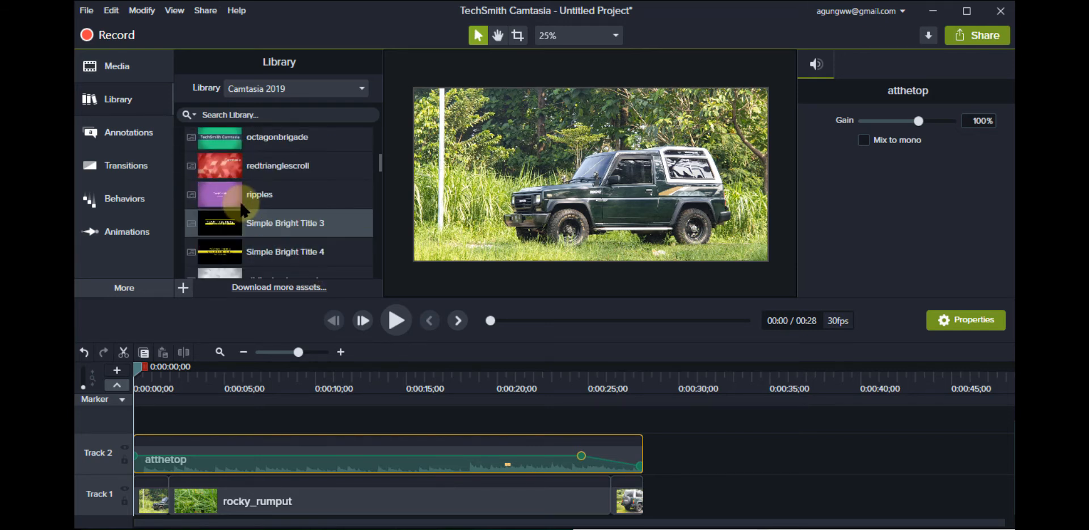
# - Preview the Simple Bright Title 3 intro, reposition the preview window, replay the animation, and close the preview
pyautogui.click(234, 196)
pyautogui.click(235, 224)
pyautogui.doubleClick(222, 230)
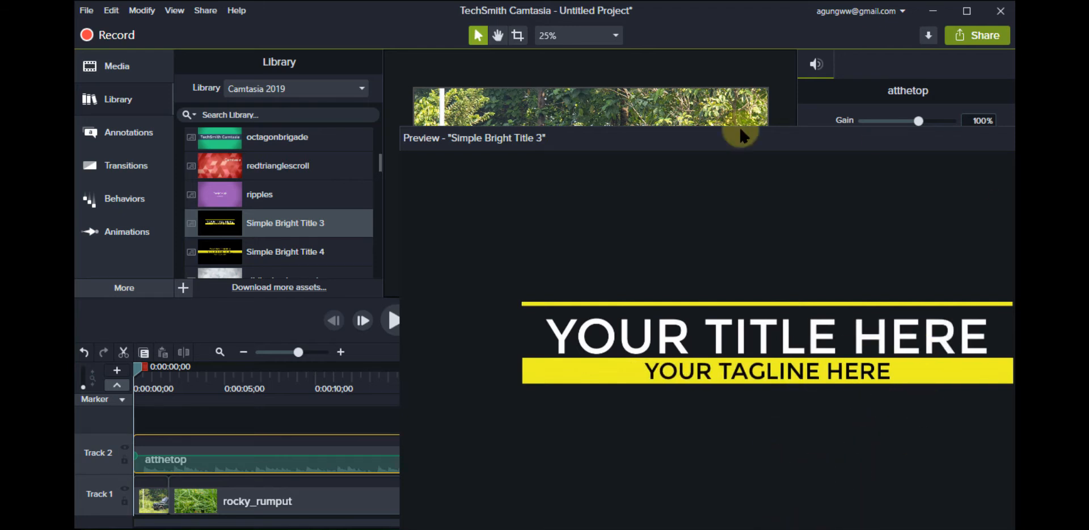
pyautogui.moveTo(813, 145); pyautogui.dragTo(550, 60)
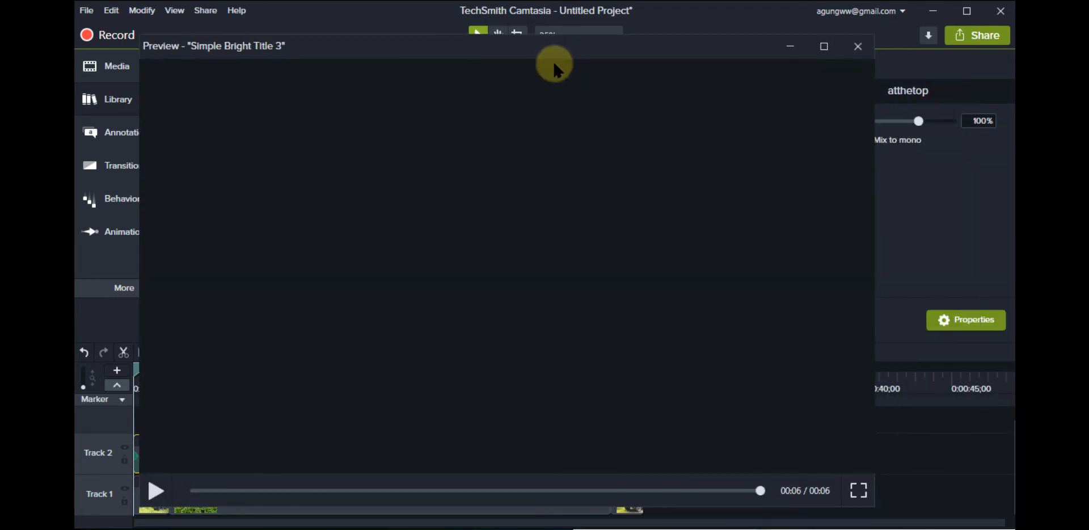
pyautogui.click(155, 493)
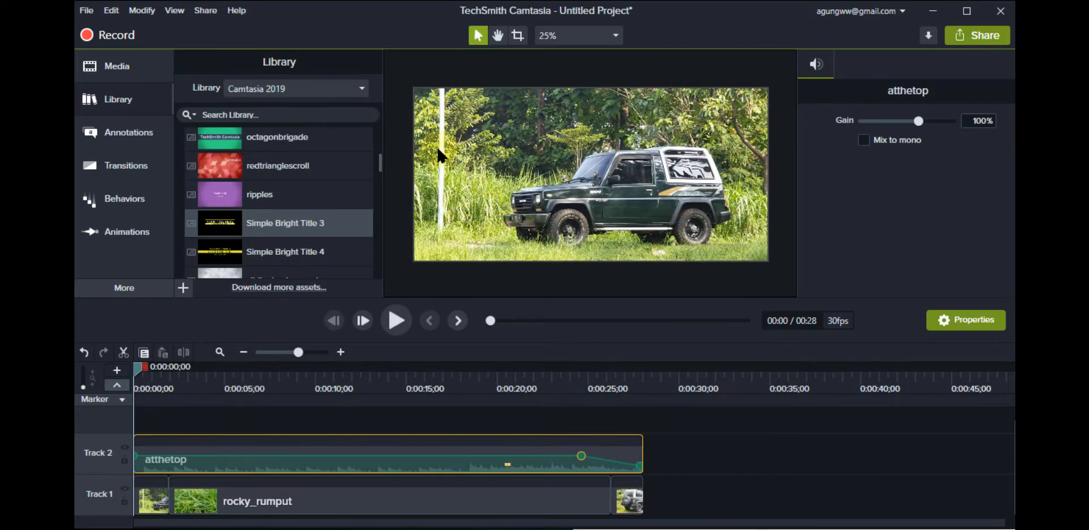
# - Add the Simple Bright Title 3 intro to a new Track 3 at the start of the timeline
pyautogui.scroll(-2, 246, 224)
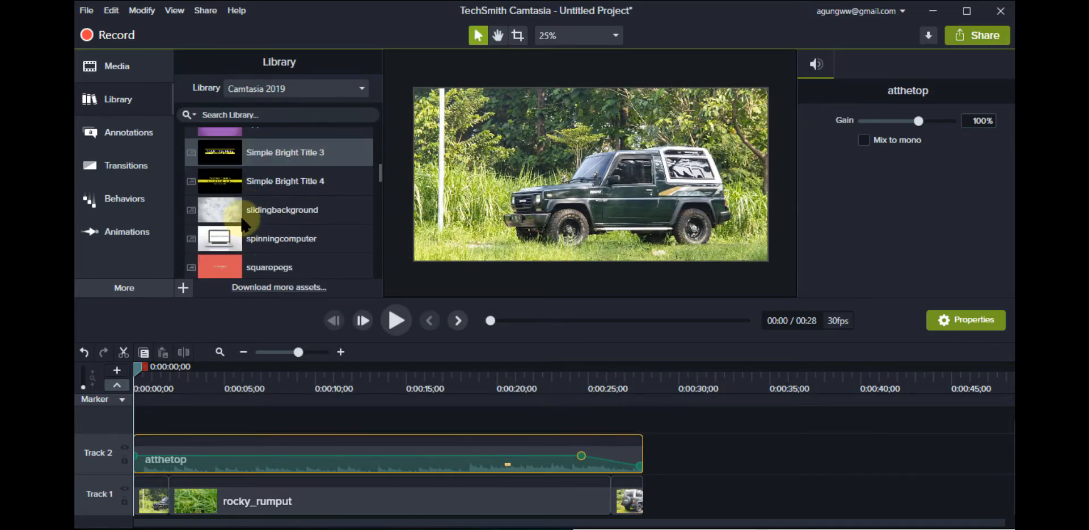
pyautogui.moveTo(226, 158); pyautogui.dragTo(117, 417)
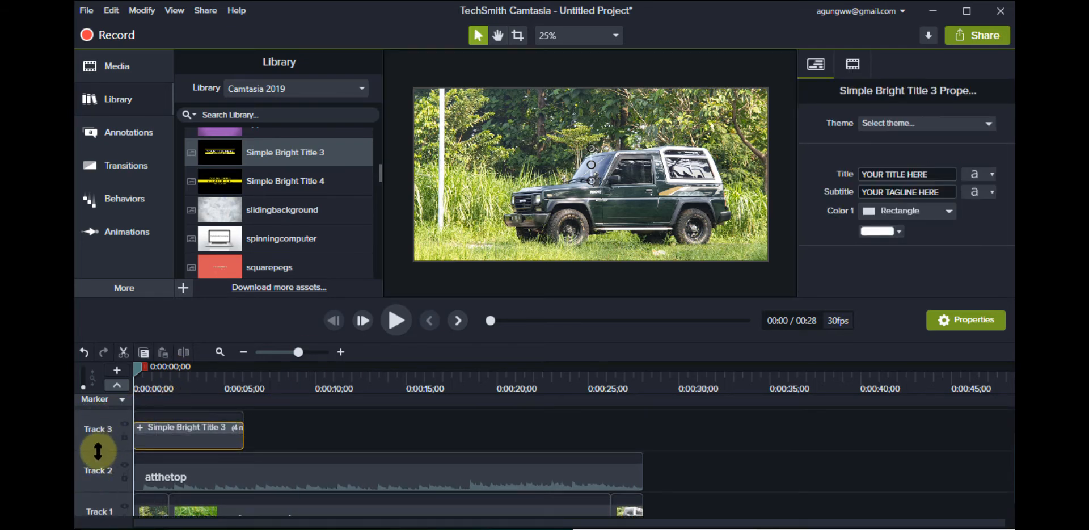
# - Rename Track 3 as musik and Track 1 as video
pyautogui.scroll(-1, 97, 449)
pyautogui.scroll(2, 94, 442)
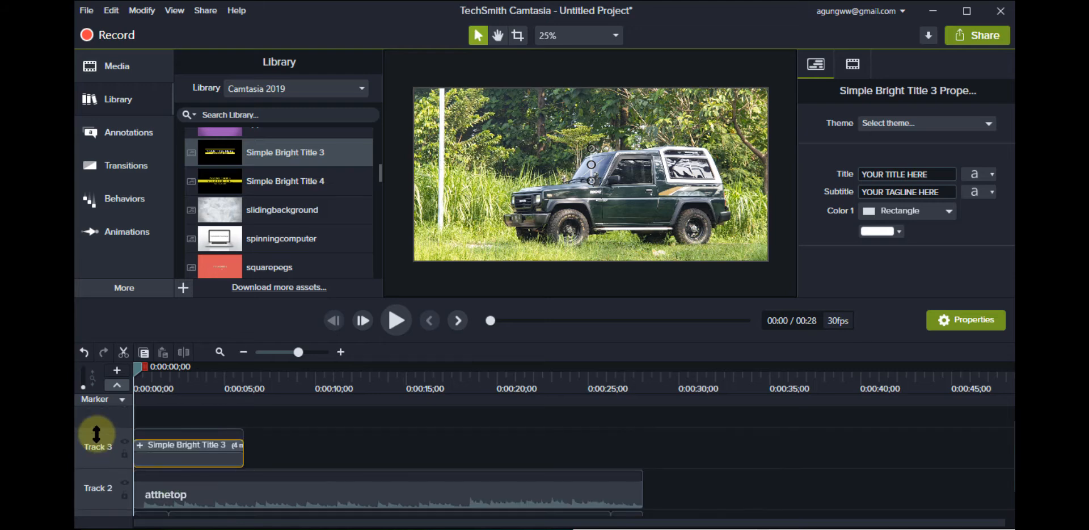
pyautogui.scroll(-2, 101, 459)
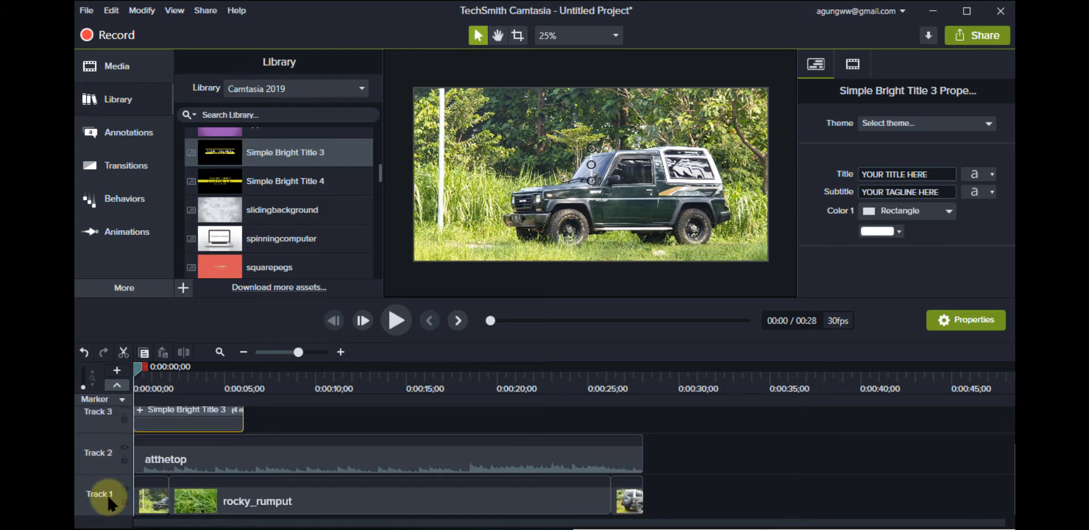
pyautogui.doubleClick(101, 410)
pyautogui.doubleClick(99, 491)
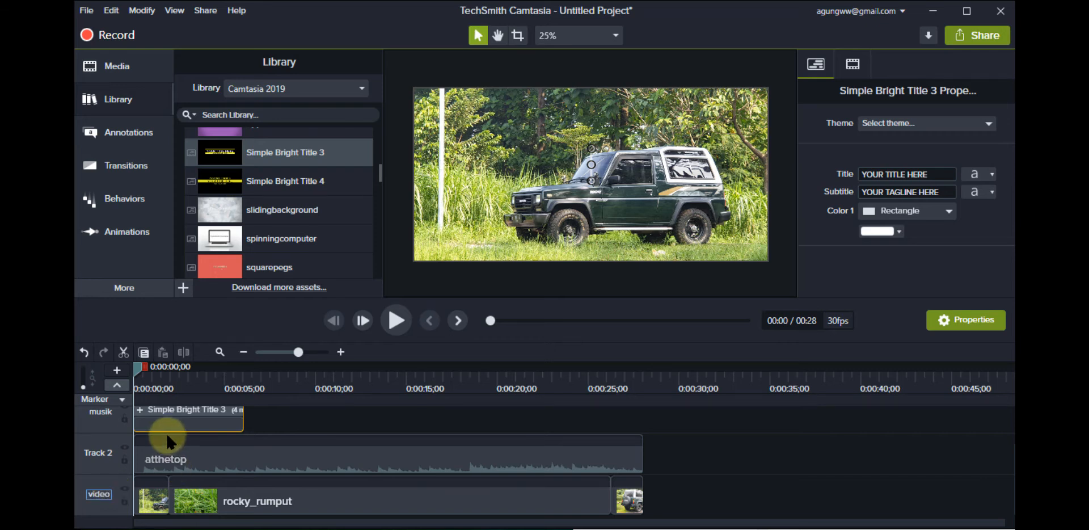
# - Finish naming the bottom track video, and rename the intro title's track as text and the audio track as musik
pyautogui.write('video')
pyautogui.doubleClick(90, 409)
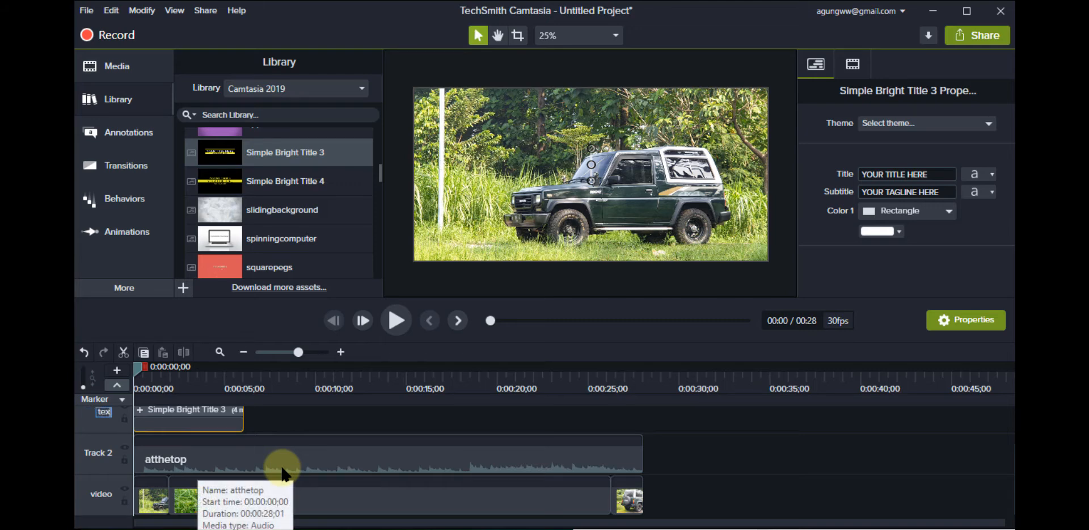
pyautogui.doubleClick(89, 454)
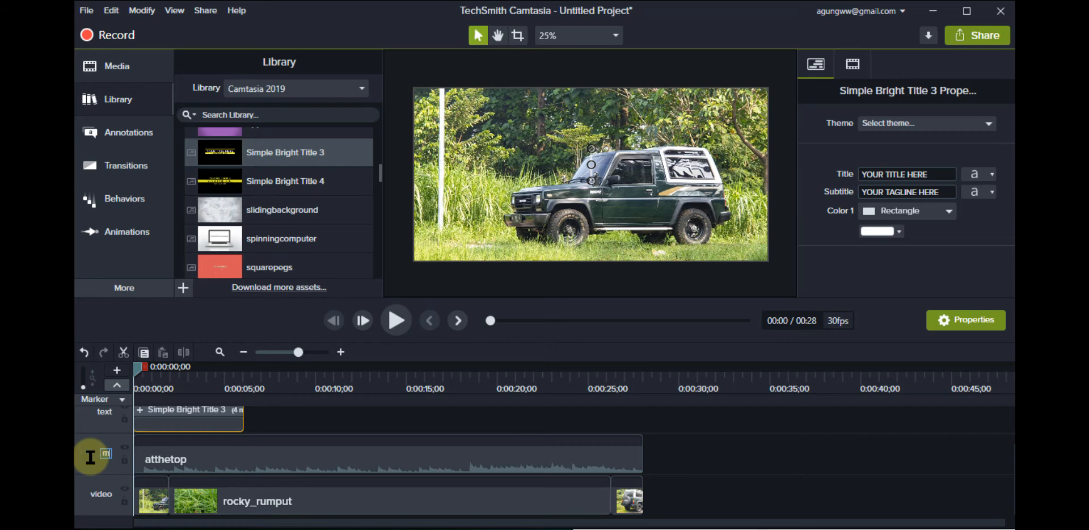
pyautogui.click(727, 442)
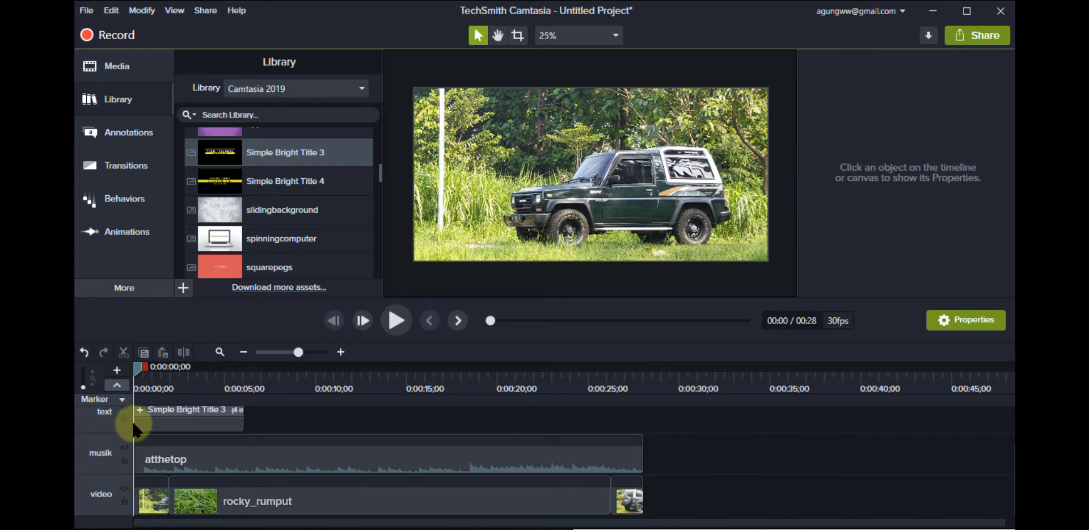
# - Preview the intro title over the footage at about two seconds and check which timeline clip it belongs to
pyautogui.moveTo(142, 374); pyautogui.dragTo(179, 379)
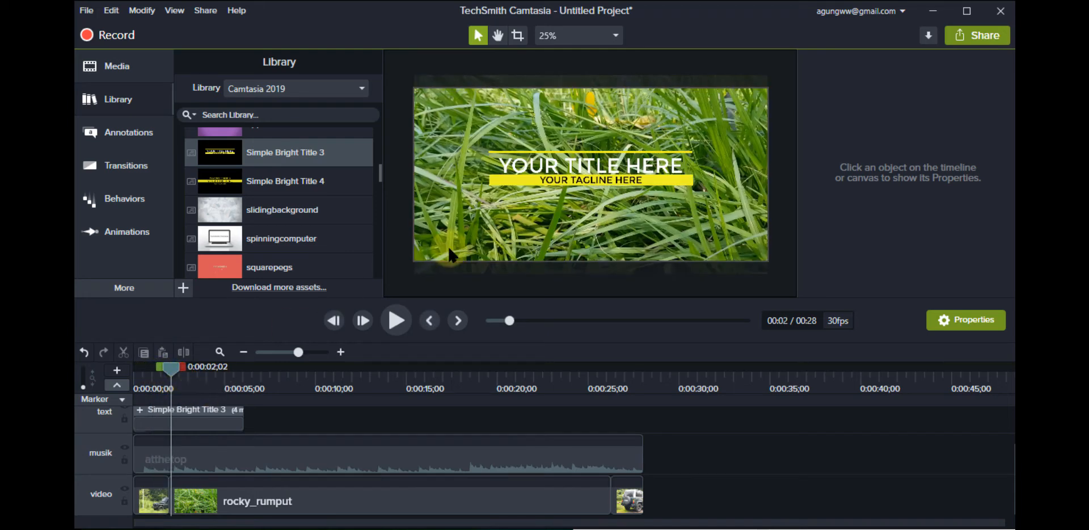
pyautogui.click(617, 163)
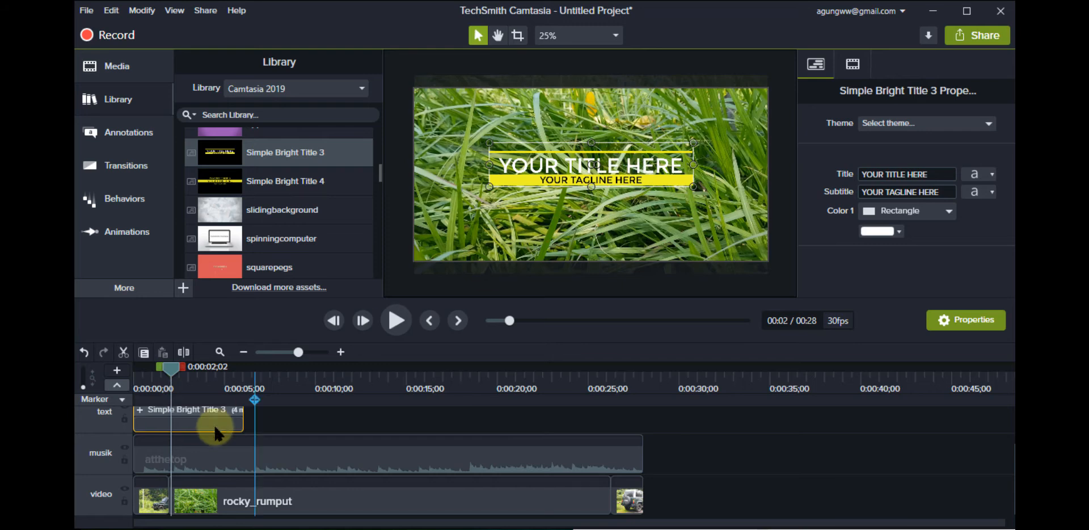
pyautogui.click(197, 420)
pyautogui.click(369, 416)
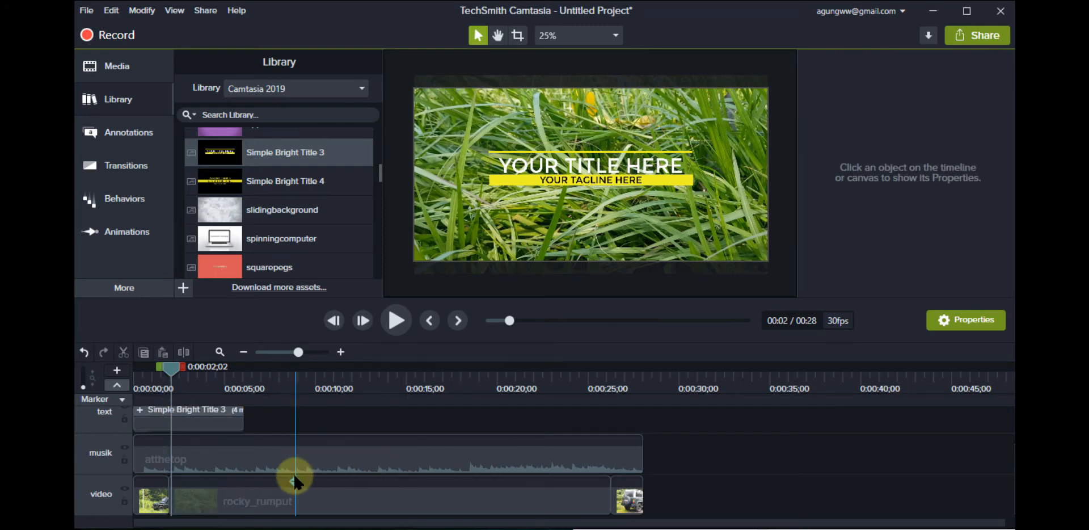
pyautogui.click(293, 477)
pyautogui.click(239, 442)
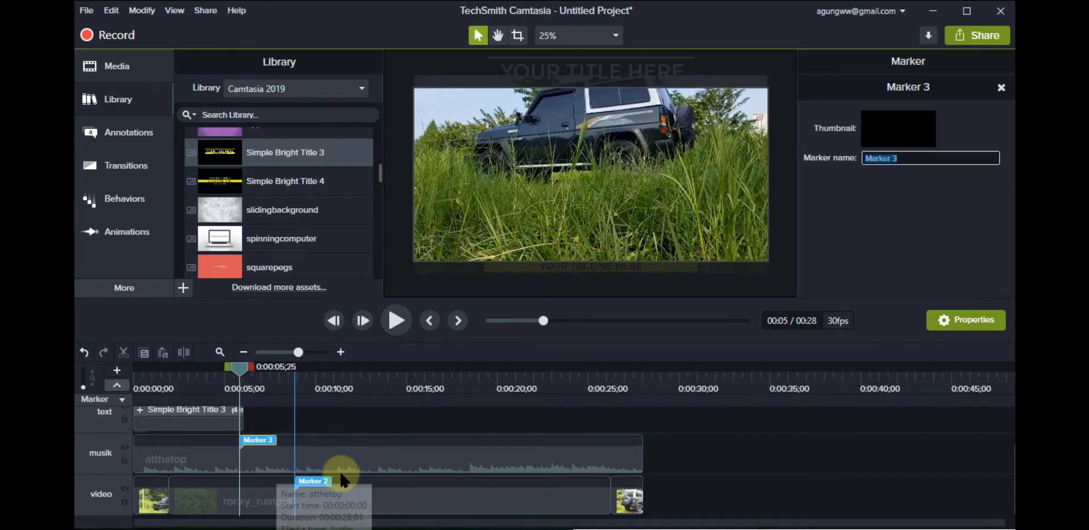
pyautogui.rightClick(308, 483)
pyautogui.click(267, 515)
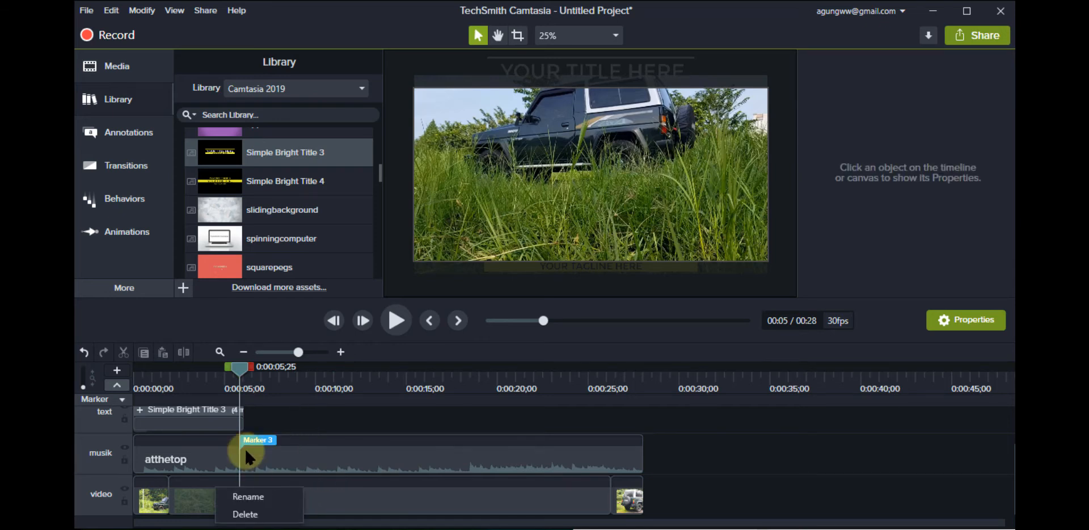
pyautogui.rightClick(244, 438)
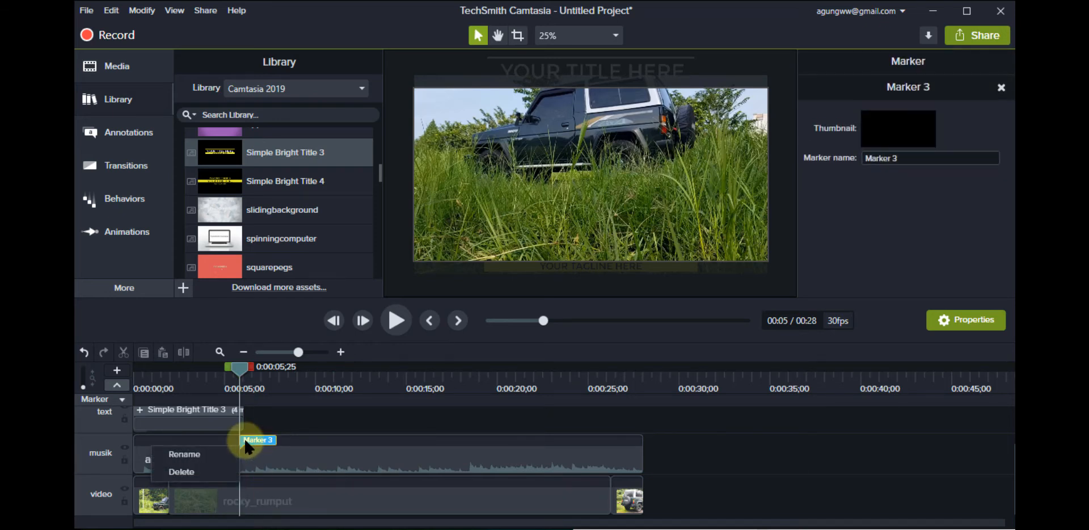
pyautogui.click(202, 470)
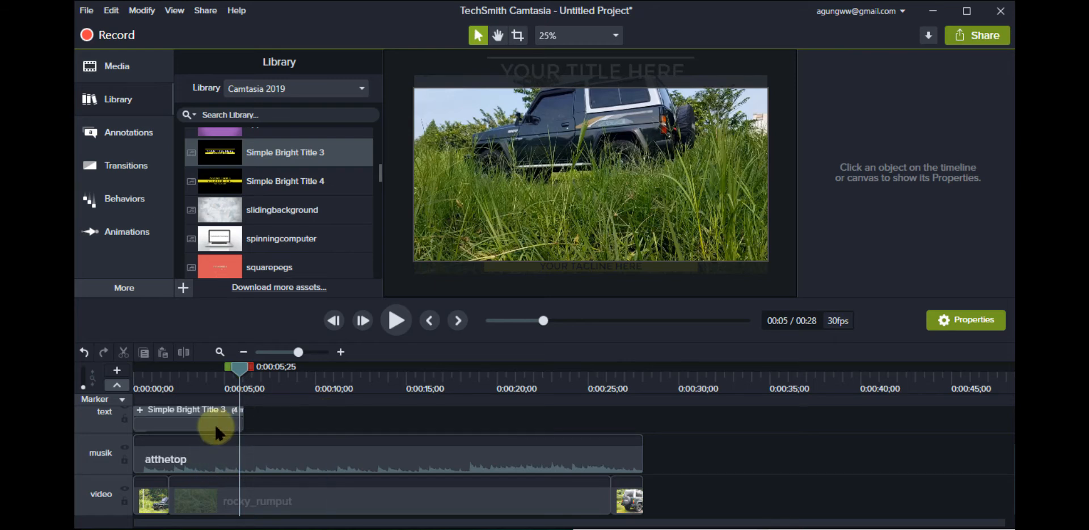
# - Show the intro at about one second and replace its title placeholder text with Diahatsu ROCKY
pyautogui.scroll(1, 351, 450)
pyautogui.scroll(-1, 261, 465)
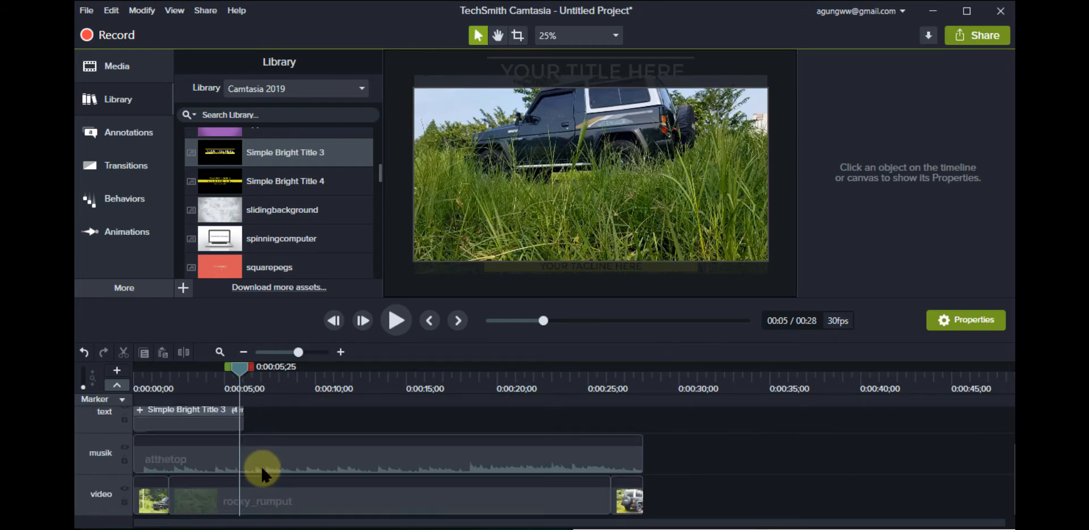
pyautogui.click(162, 418)
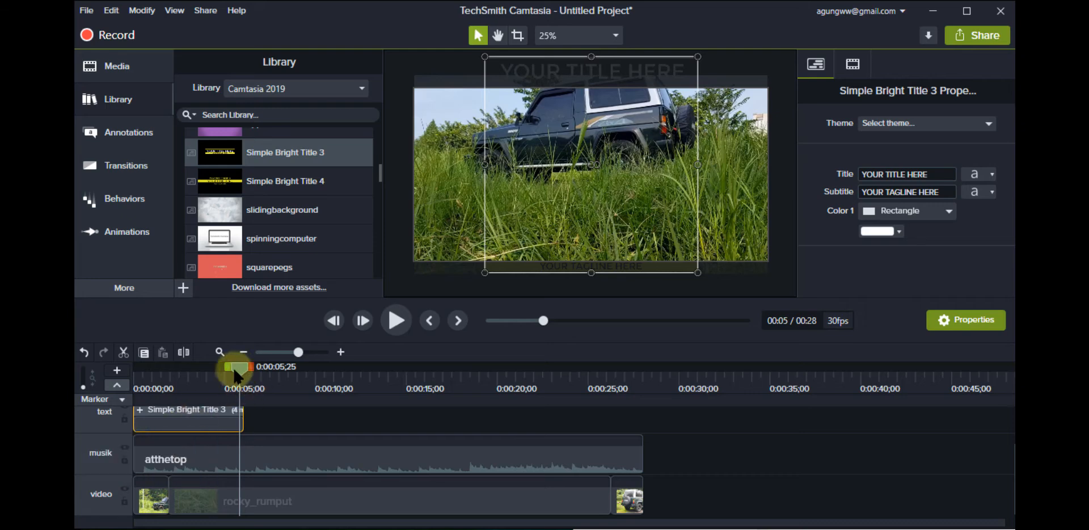
pyautogui.moveTo(235, 373); pyautogui.dragTo(162, 373)
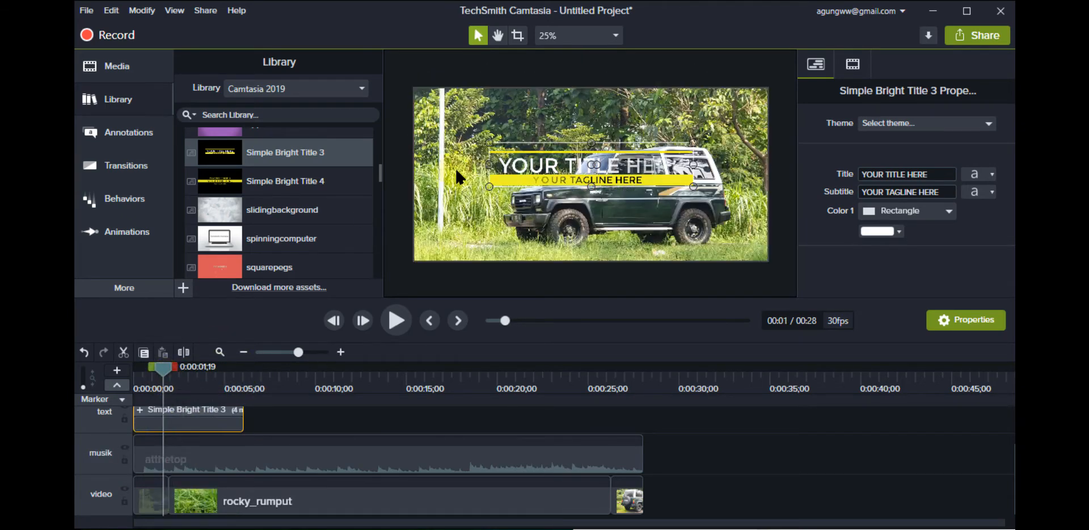
pyautogui.click(619, 167)
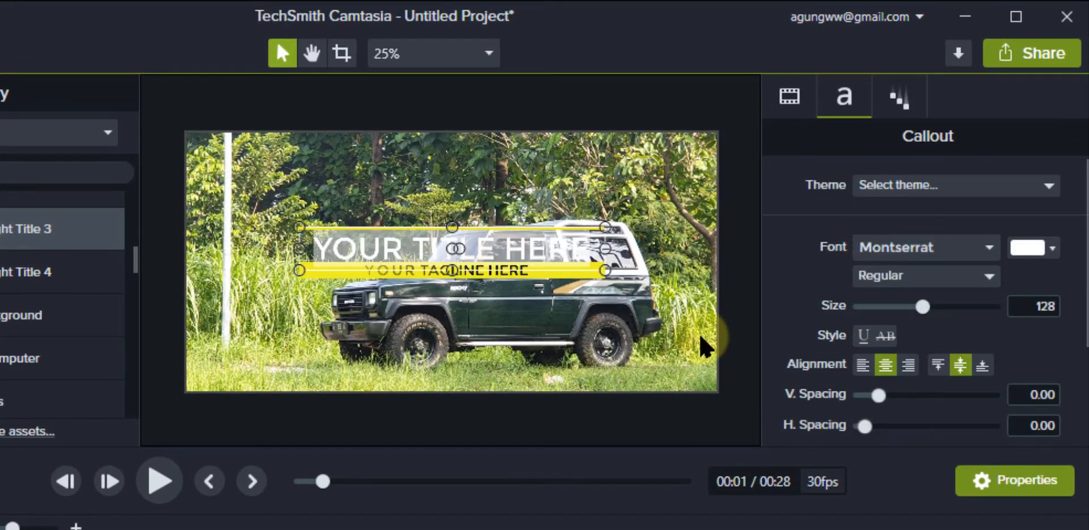
pyautogui.click(499, 247)
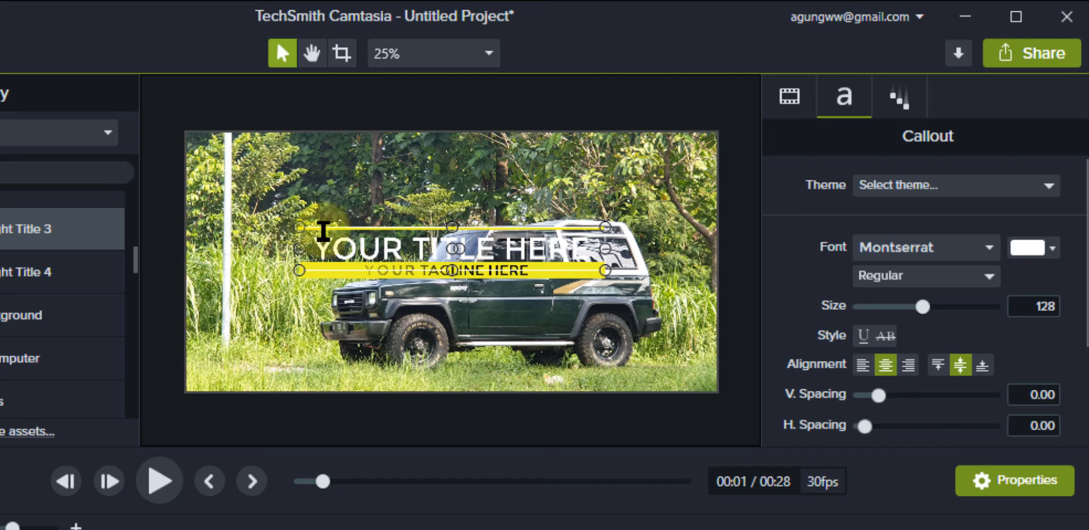
pyautogui.moveTo(318, 243); pyautogui.dragTo(660, 245)
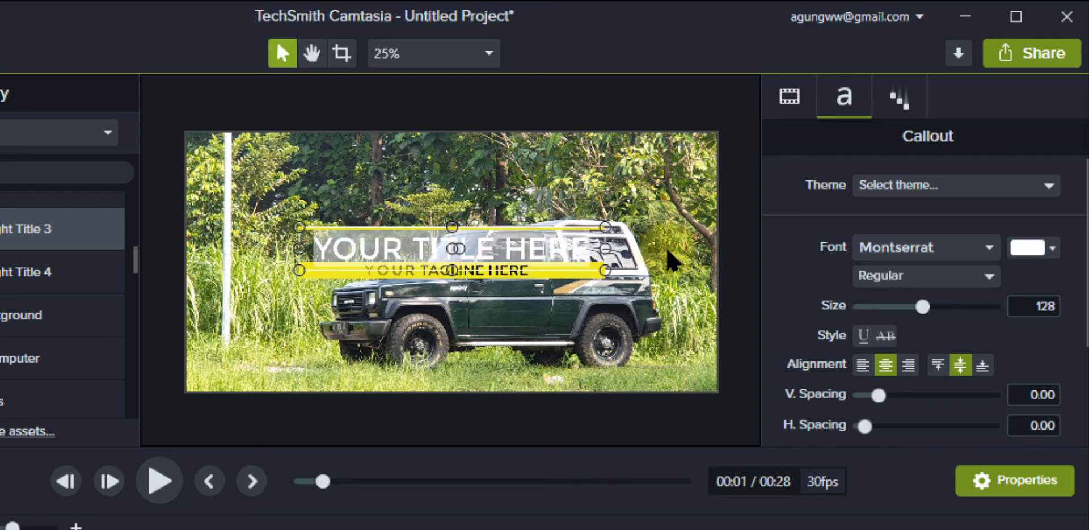
pyautogui.press('BackSpace')
pyautogui.write('Diahat')
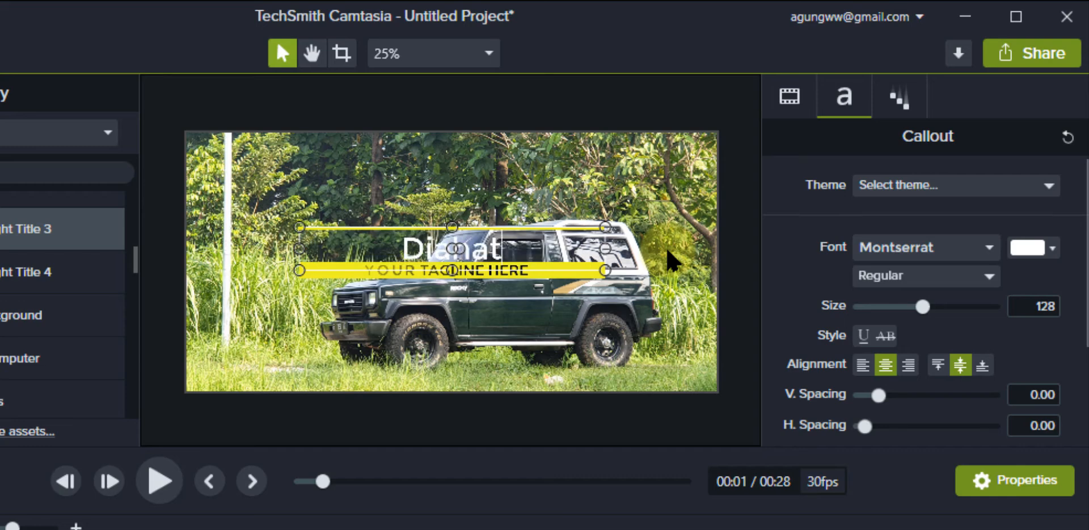
pyautogui.write('su ROCKY')
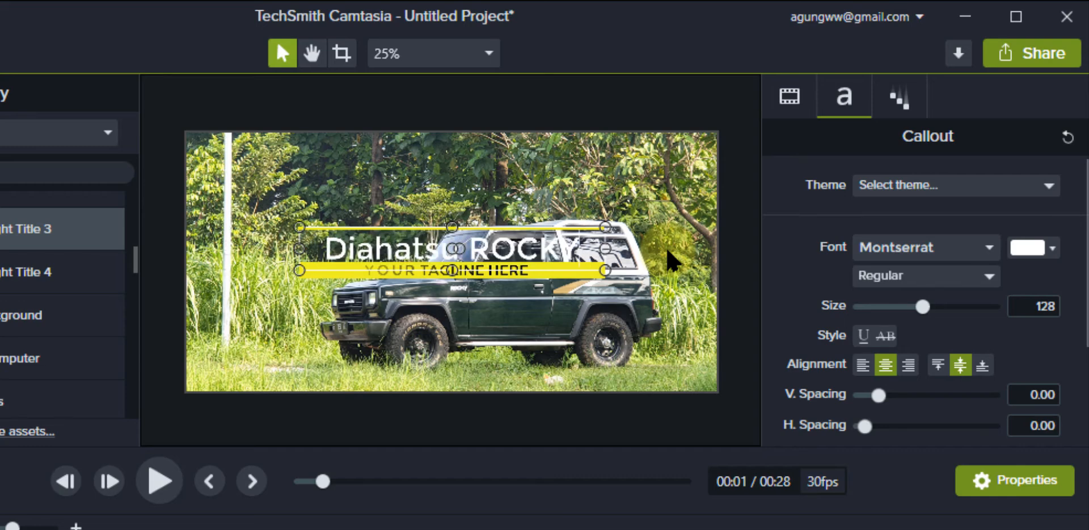
# - Replace the intro's tagline placeholder text with 4x4, Th 1991
pyautogui.click(553, 269)
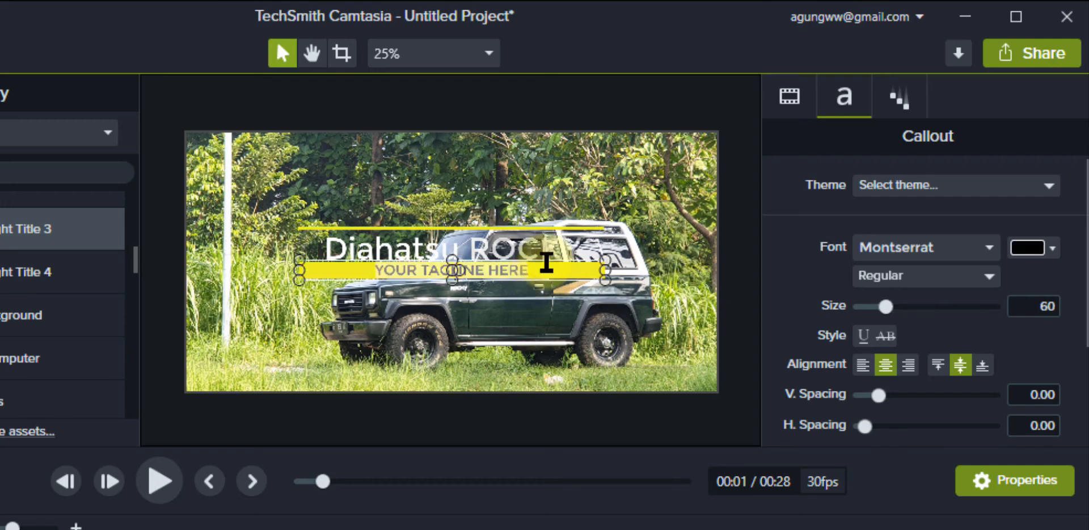
pyautogui.press('BackSpace')
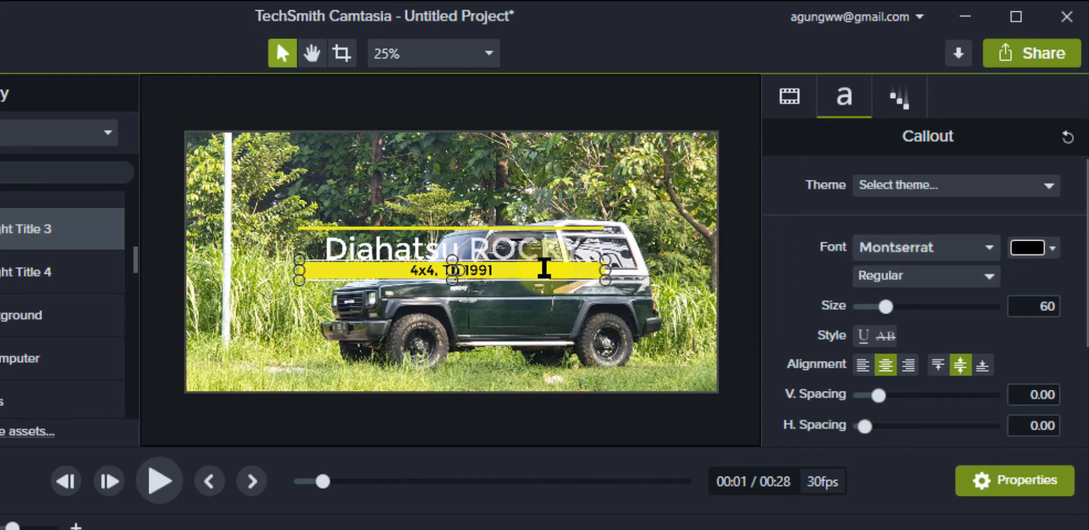
pyautogui.click(554, 202)
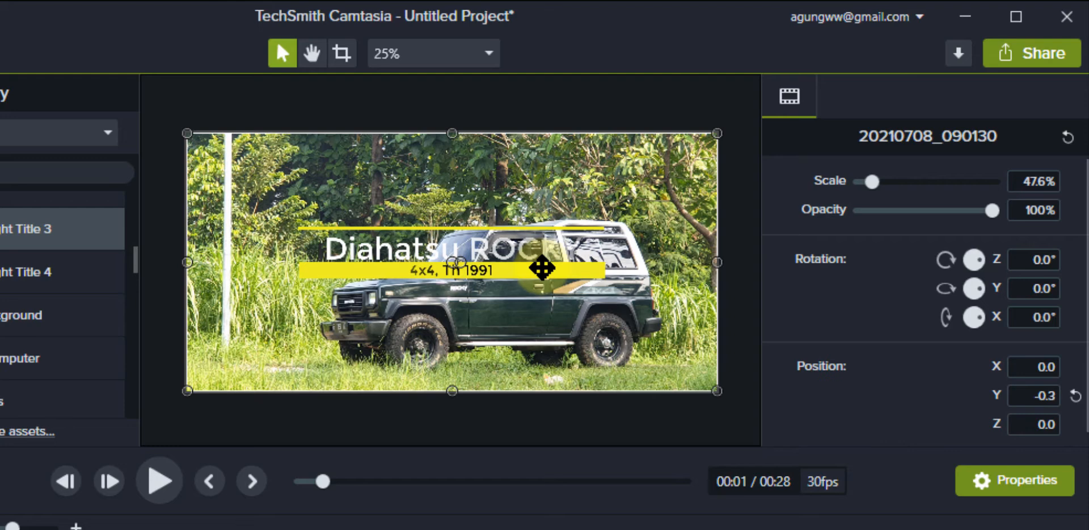
pyautogui.click(541, 268)
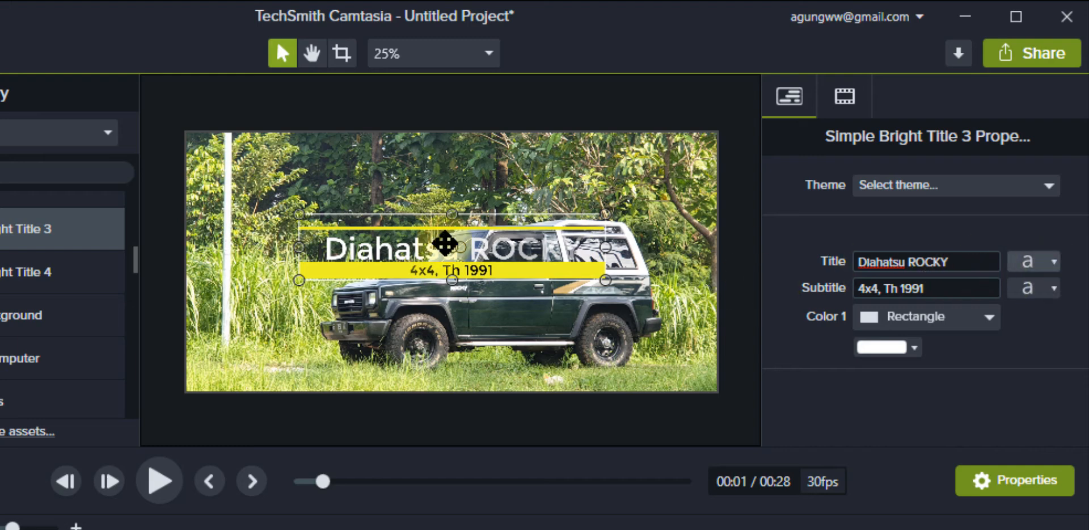
# - Change the font color of the intro's subtitle text to red
pyautogui.click(507, 273)
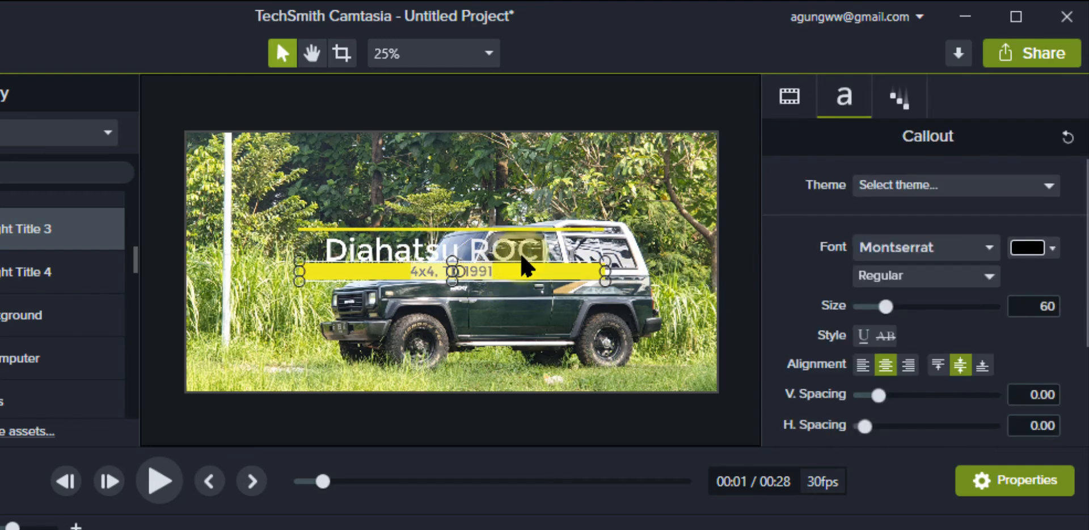
pyautogui.click(1052, 248)
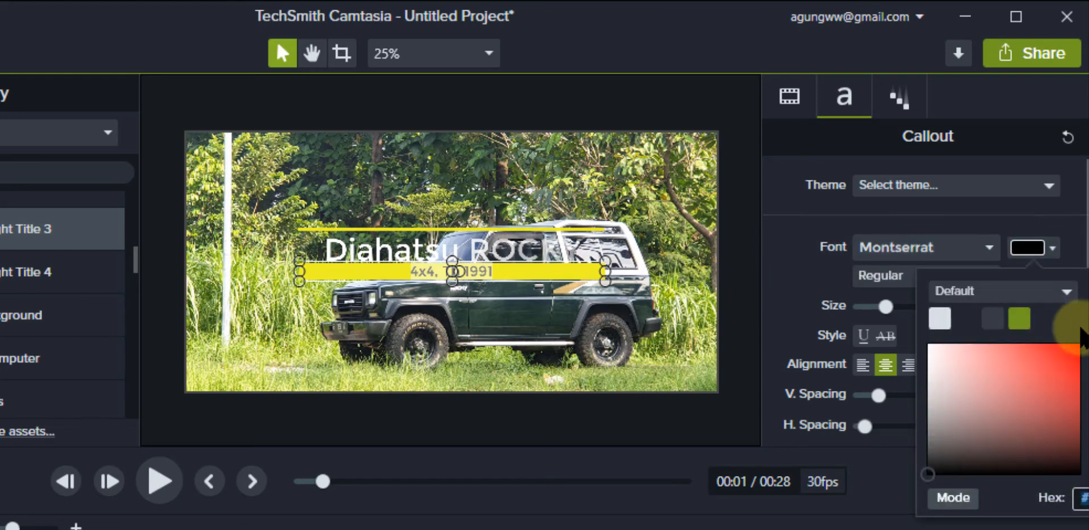
pyautogui.click(1066, 354)
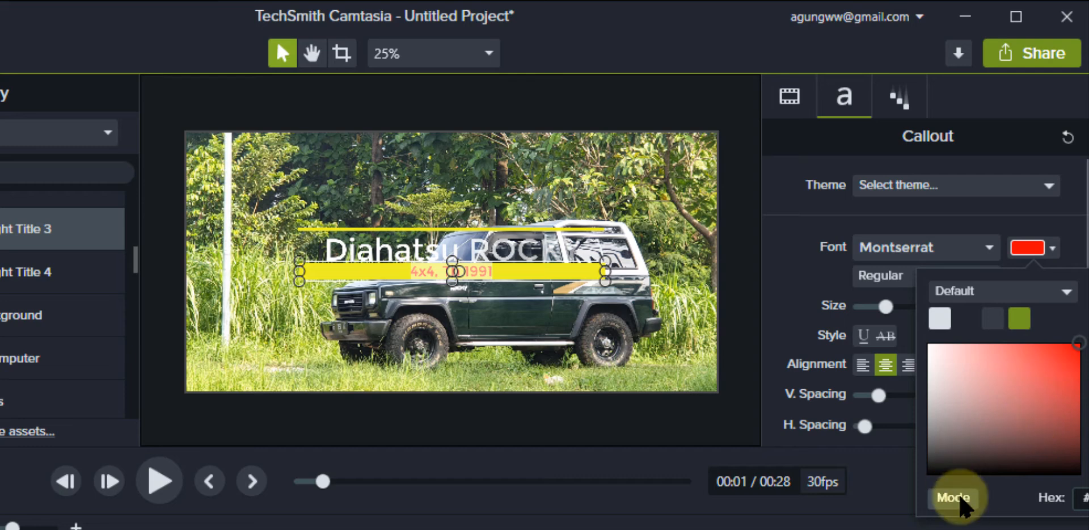
pyautogui.click(709, 451)
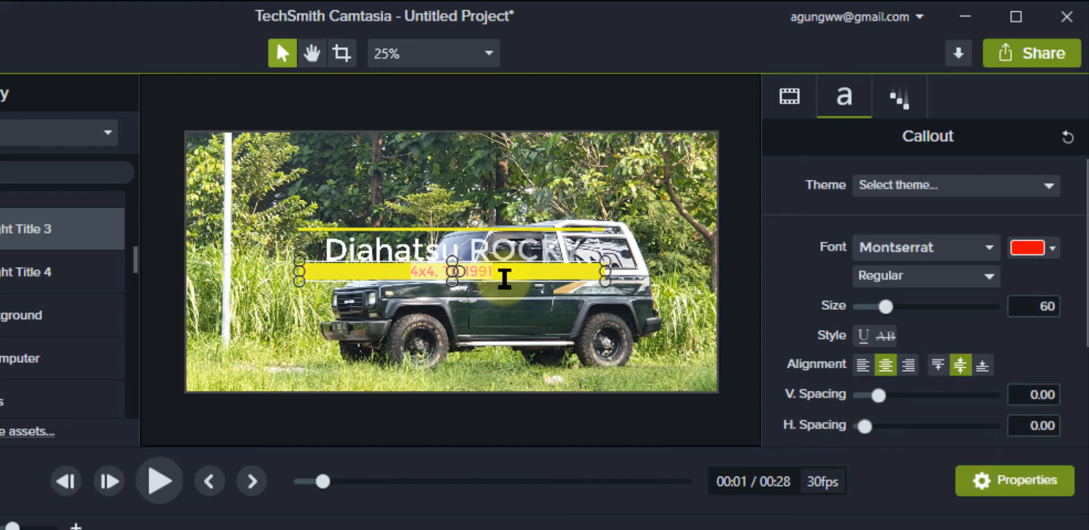
pyautogui.click(505, 266)
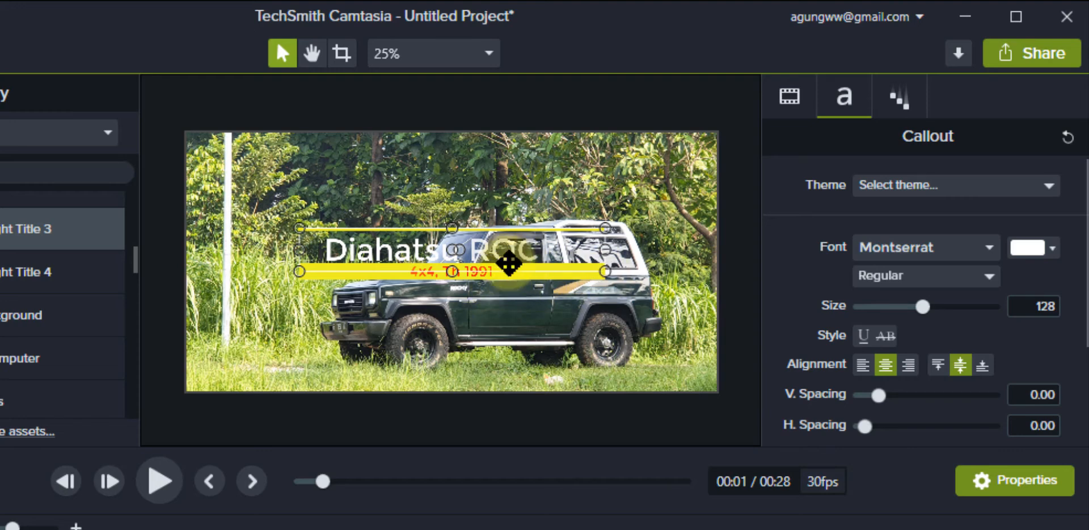
pyautogui.moveTo(520, 256); pyautogui.dragTo(416, 354)
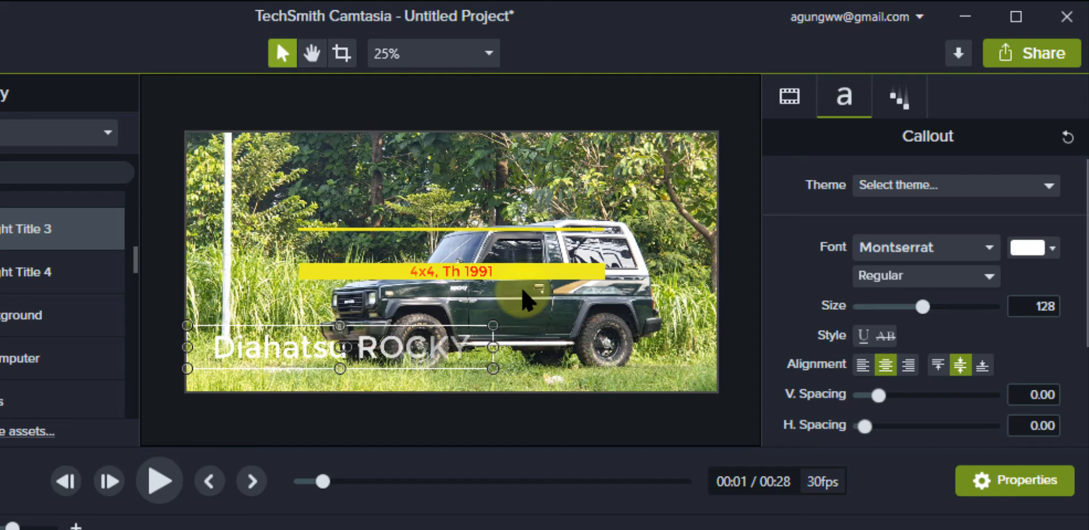
pyautogui.hotkey('ctrl', 'z')
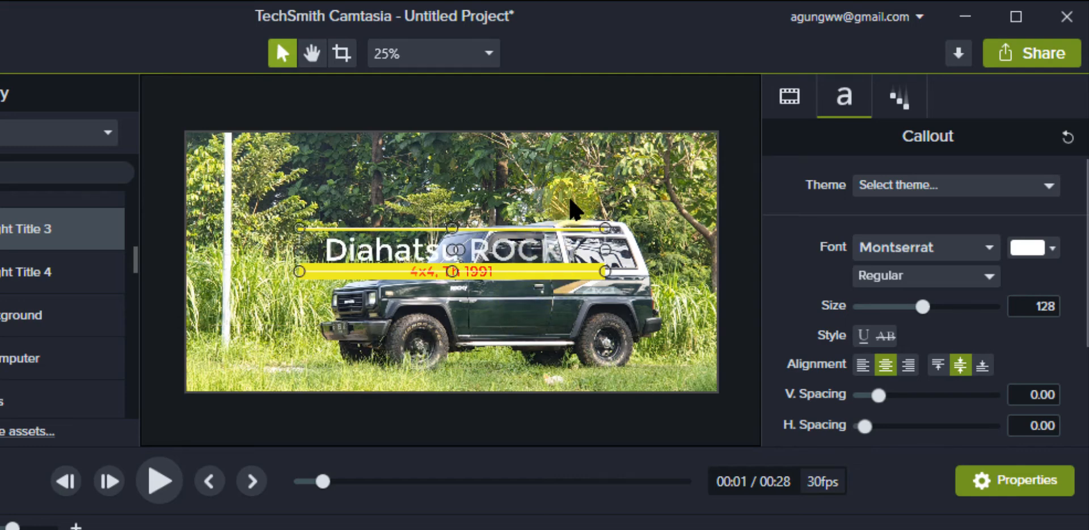
pyautogui.click(308, 528)
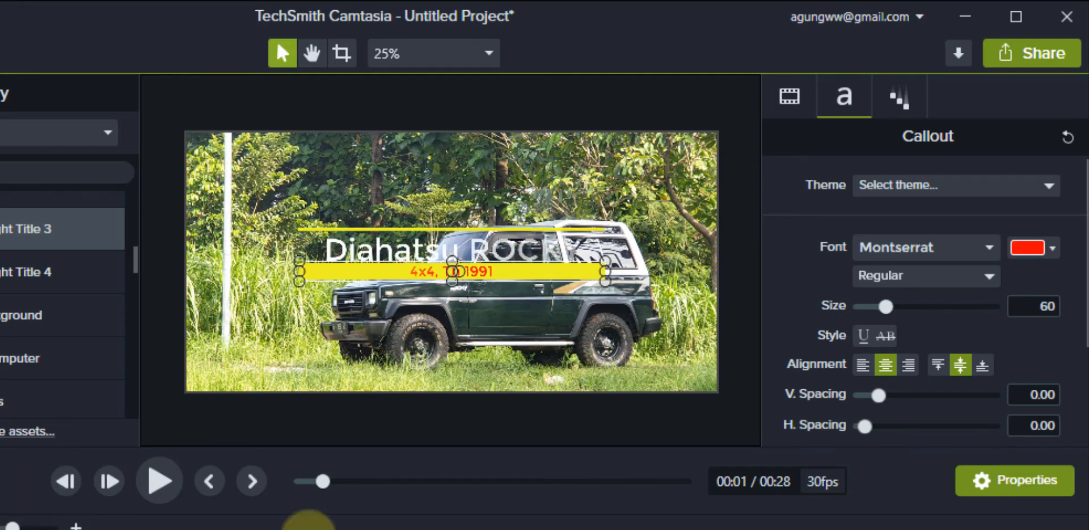
# - Select the whole intro title group and move it to the lower-left area of the video frame
pyautogui.click(562, 246)
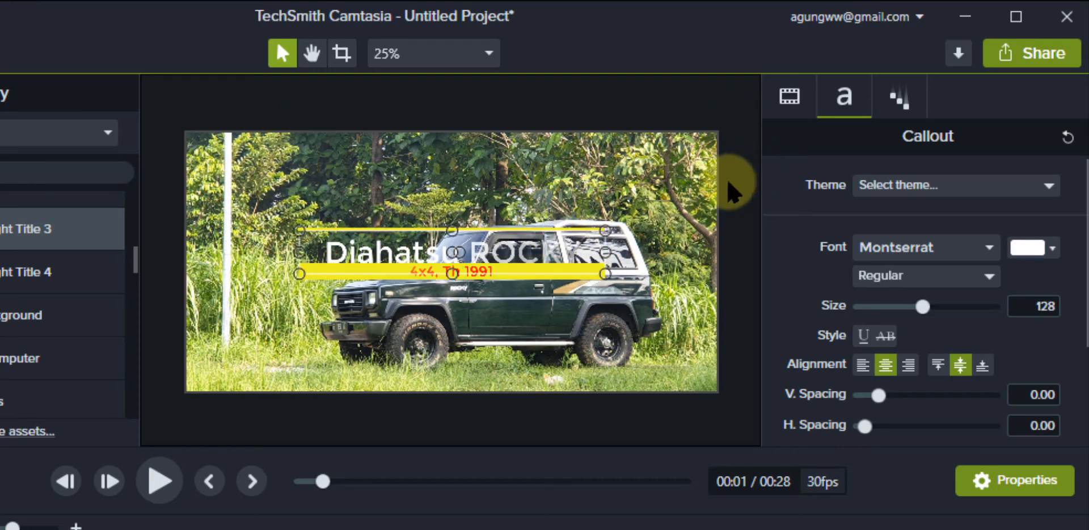
pyautogui.moveTo(754, 206); pyautogui.dragTo(316, 296)
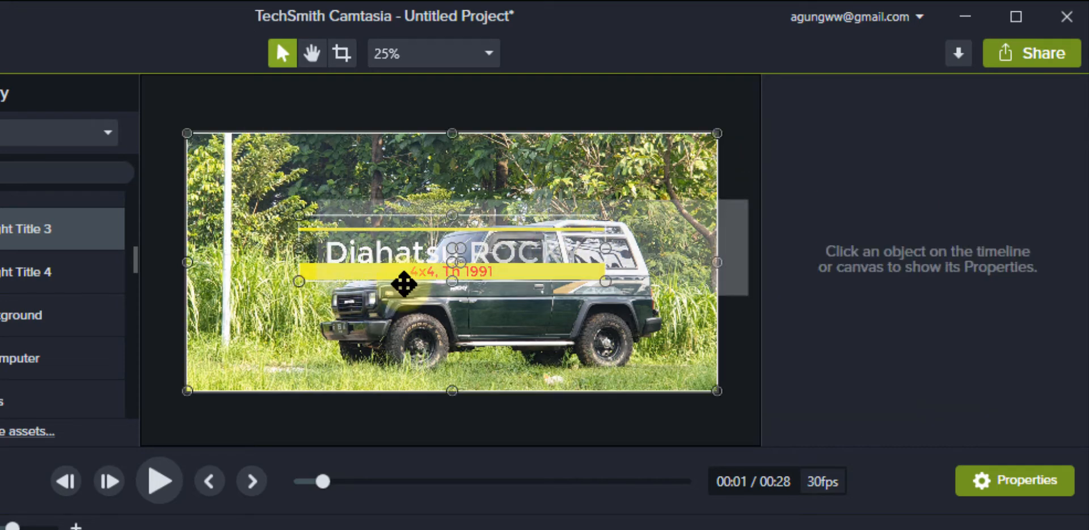
pyautogui.keyDown('ctrl'); pyautogui.click(243, 147); pyautogui.keyUp('ctrl')
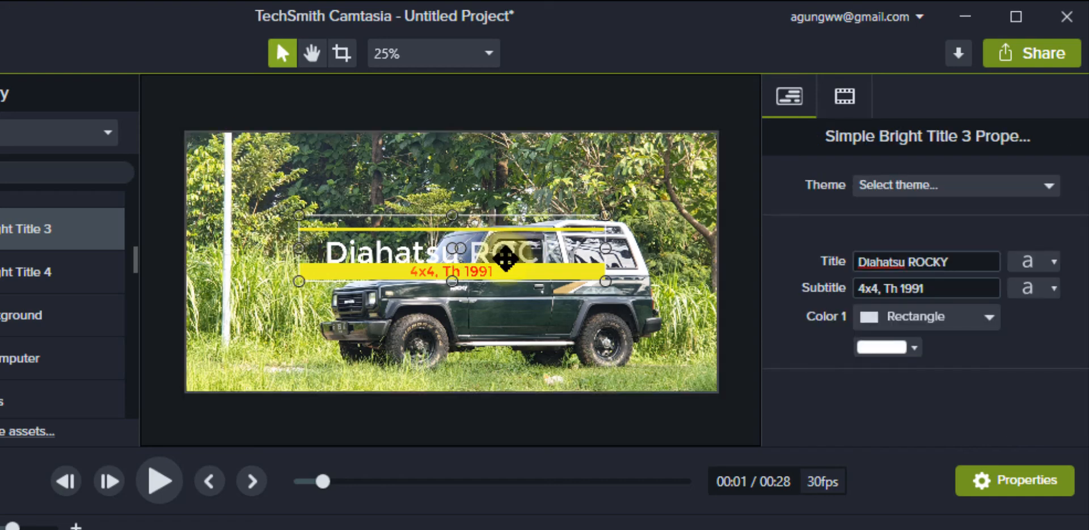
pyautogui.moveTo(488, 267); pyautogui.dragTo(404, 335)
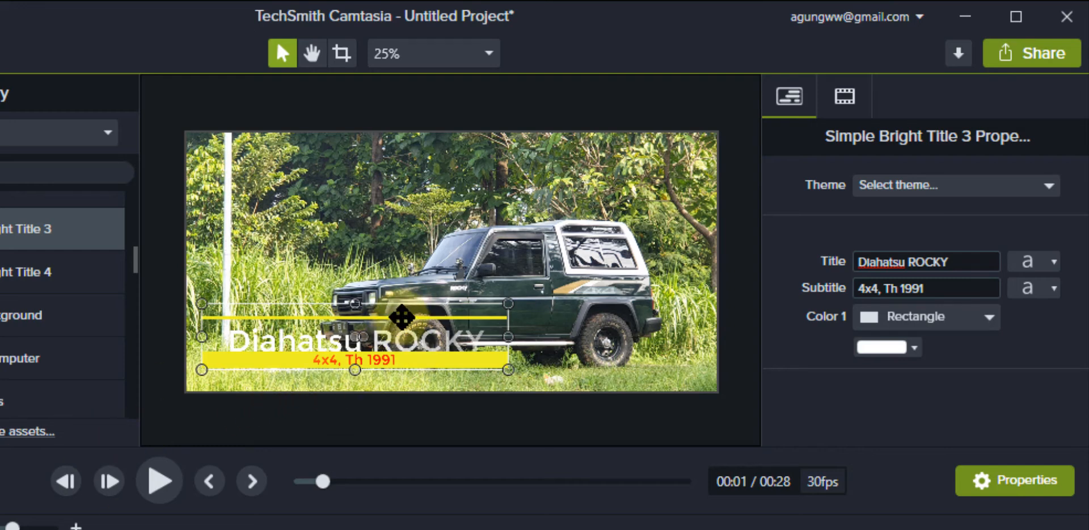
pyautogui.click(159, 231)
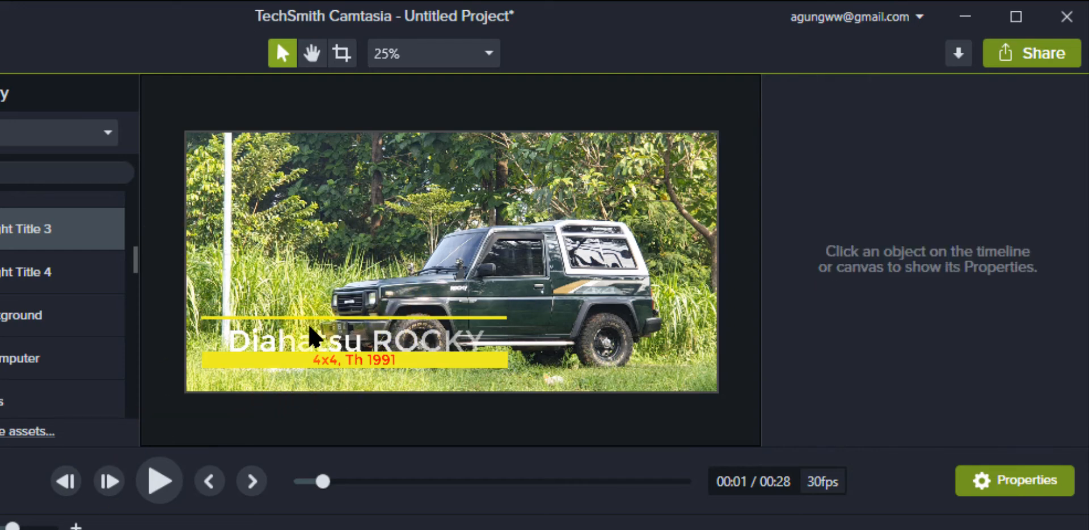
# - Change the font color of the intro's Diahatsu ROCKY title text to red
pyautogui.click(334, 325)
pyautogui.click(341, 321)
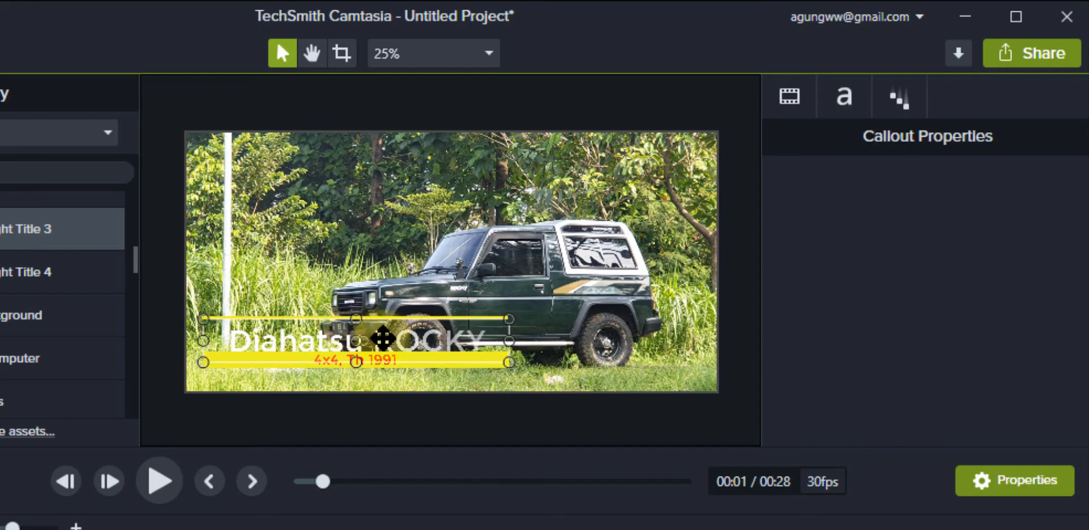
pyautogui.doubleClick(438, 341)
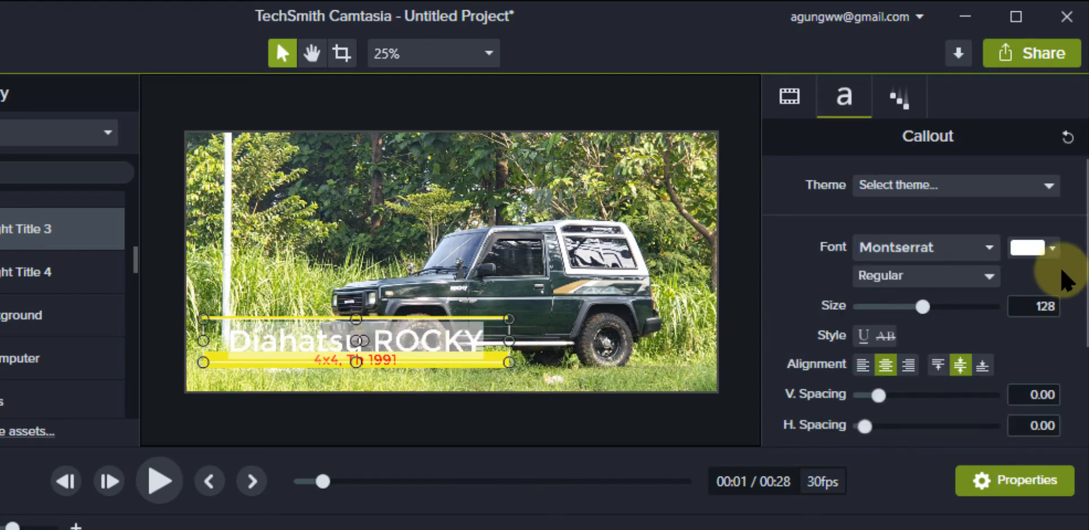
pyautogui.click(1052, 250)
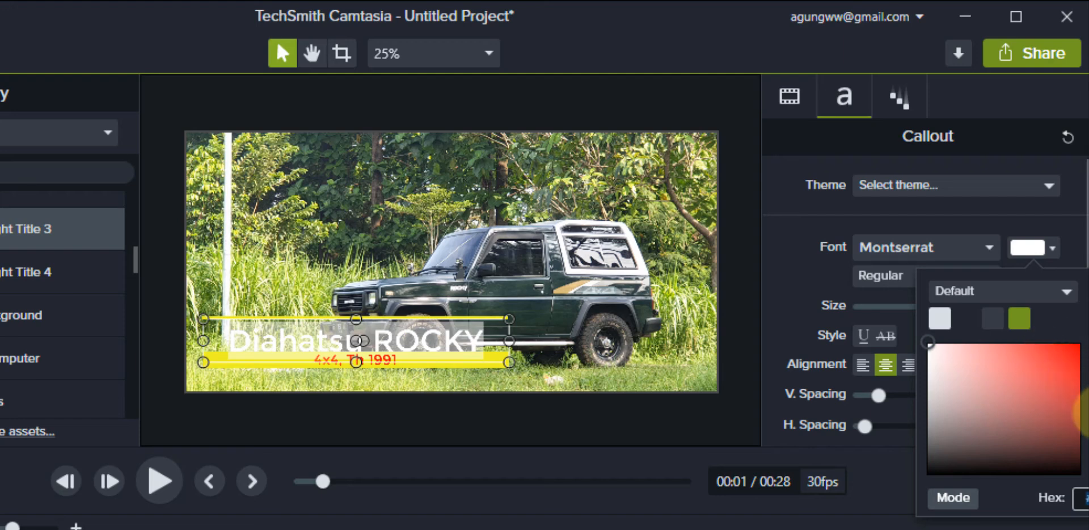
pyautogui.click(1076, 350)
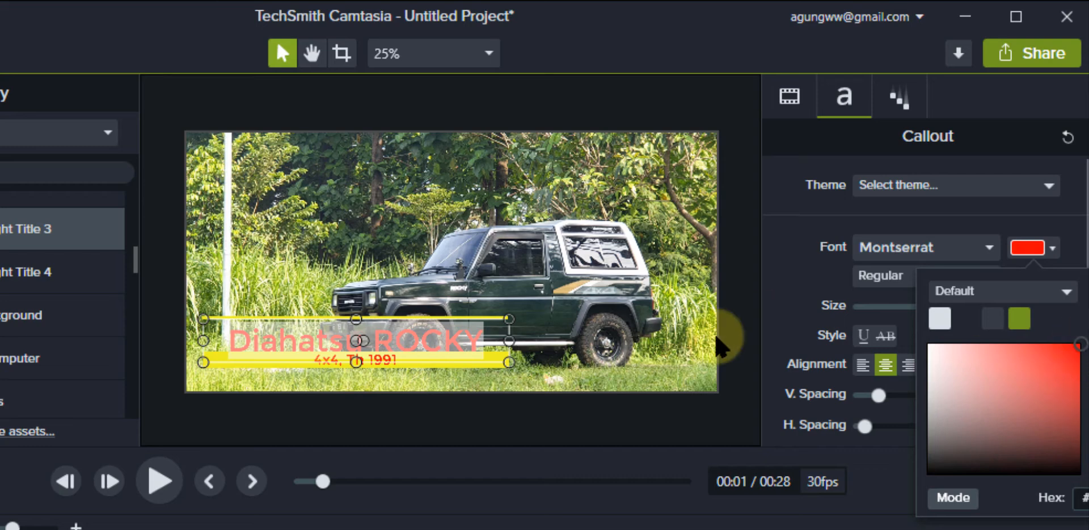
pyautogui.click(516, 437)
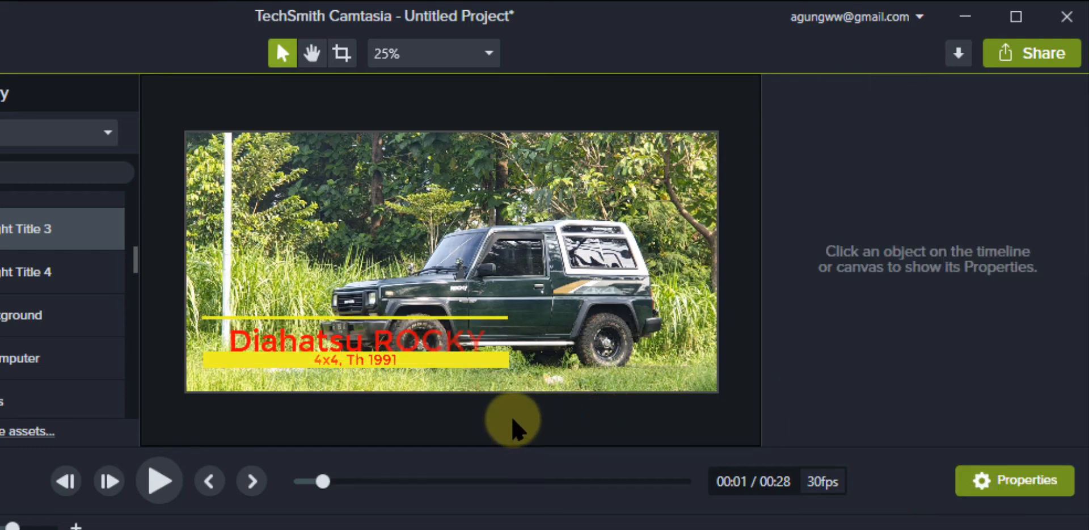
# - Select the whole intro title group and move it flush with the left edge of the video frame
pyautogui.click(445, 342)
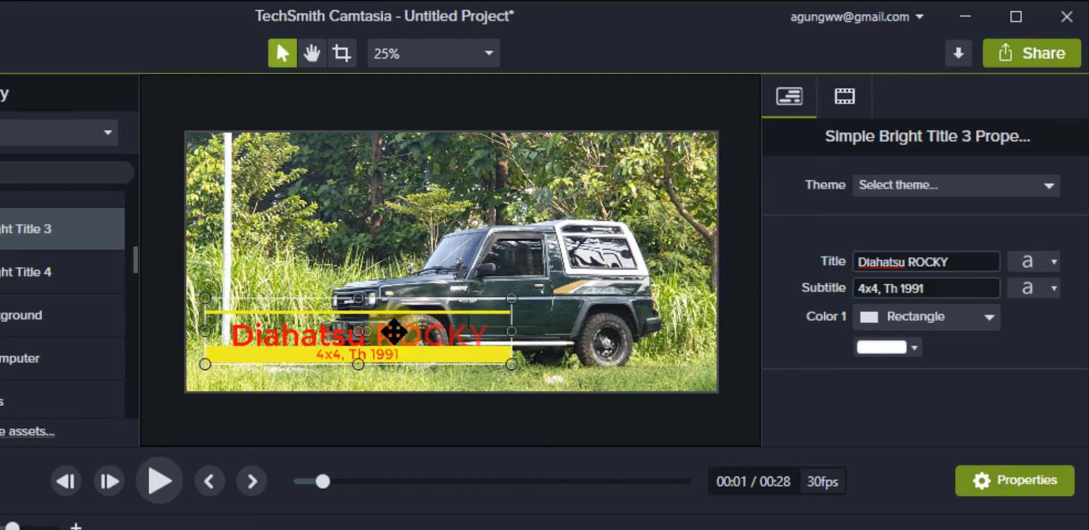
pyautogui.moveTo(392, 339); pyautogui.dragTo(377, 341)
pyautogui.click(377, 342)
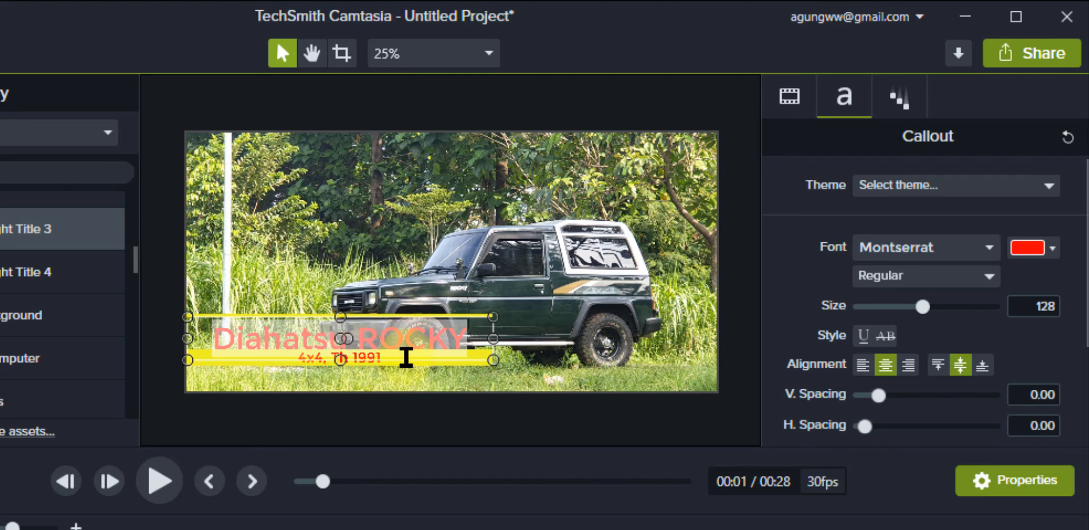
# - Try moving only the title text away from the yellow bar, and undo the move
pyautogui.click(406, 357)
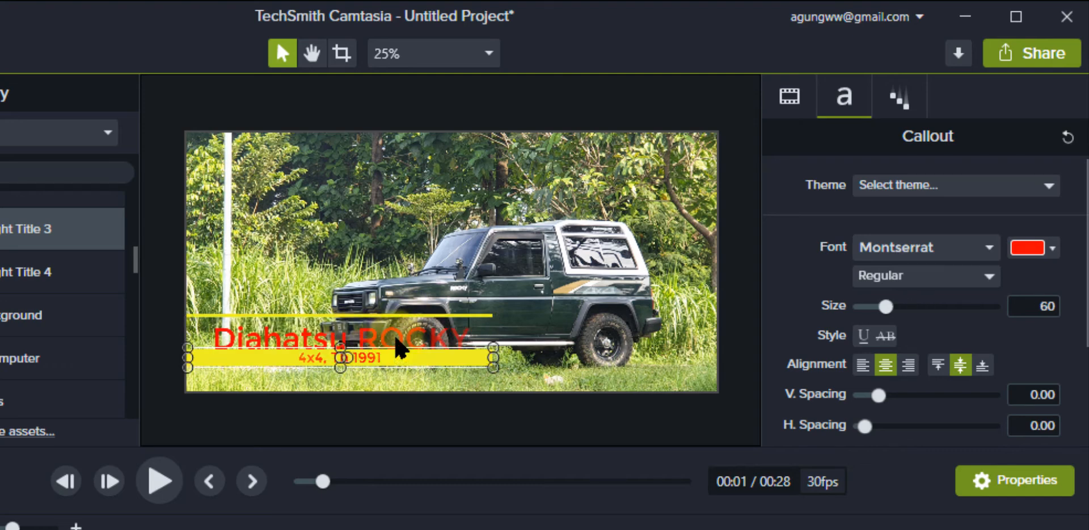
pyautogui.moveTo(390, 344); pyautogui.dragTo(425, 331)
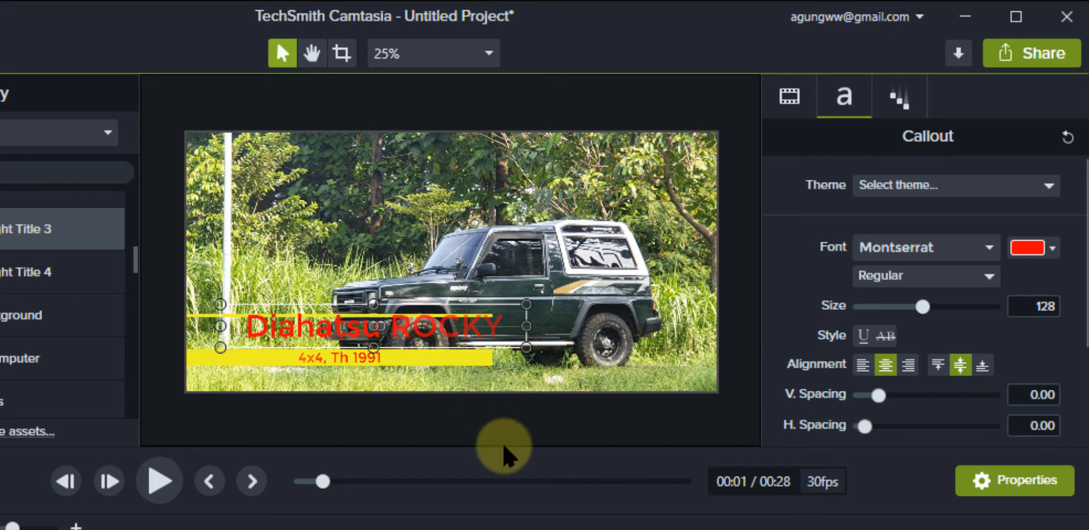
pyautogui.hotkey('ctrl', 'z')
# - Select the whole intro title group without the background clip and move it to the top center of the video frame
pyautogui.moveTo(160, 279); pyautogui.dragTo(518, 383)
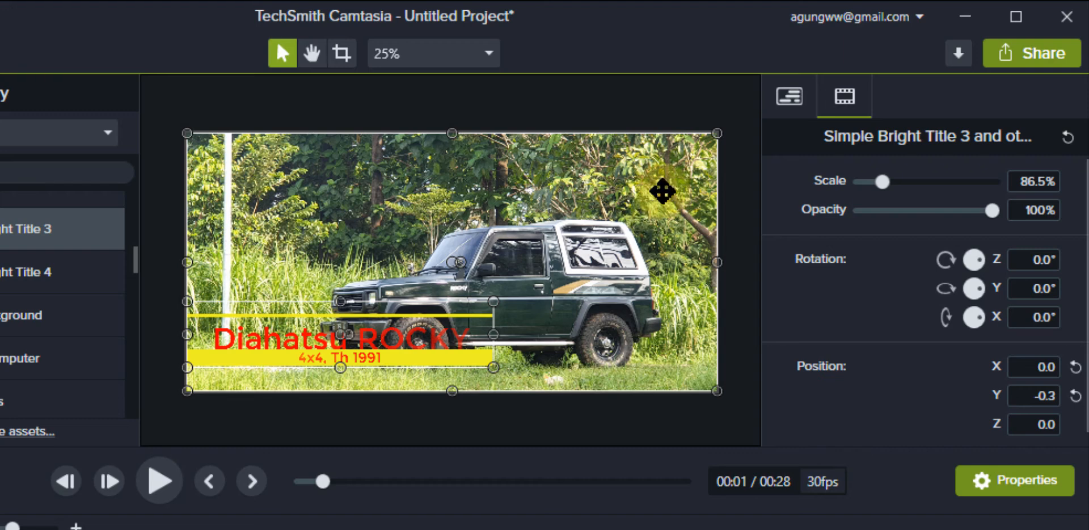
pyautogui.click(701, 222)
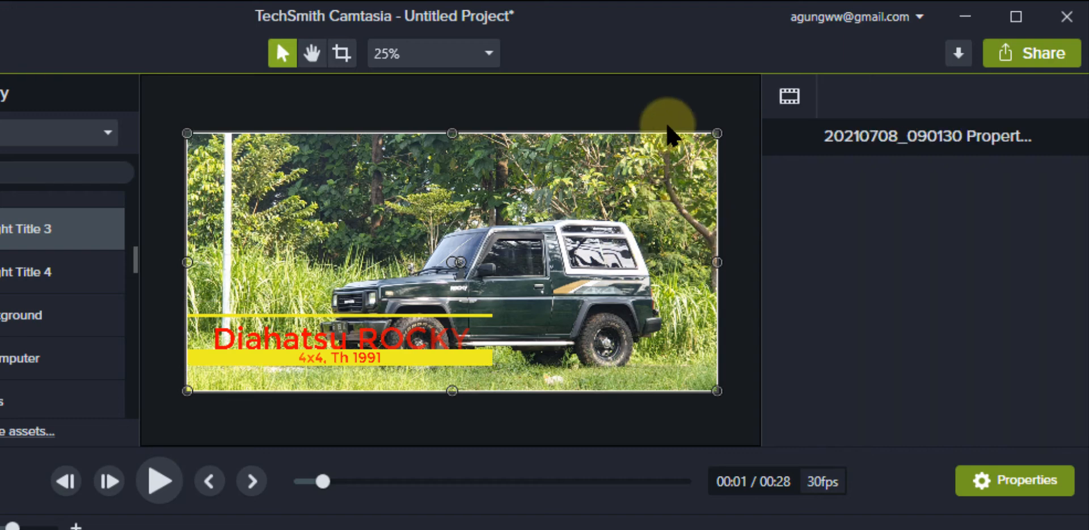
pyautogui.click(633, 129)
pyautogui.moveTo(160, 278); pyautogui.dragTo(363, 363)
pyautogui.keyDown('ctrl'); pyautogui.click(676, 389); pyautogui.keyUp('ctrl')
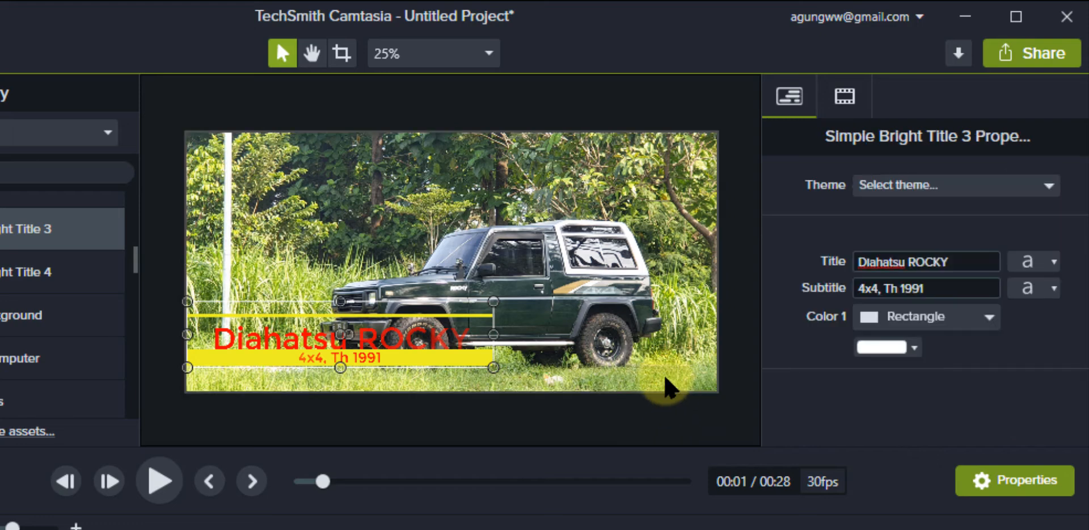
pyautogui.moveTo(437, 348); pyautogui.dragTo(578, 173)
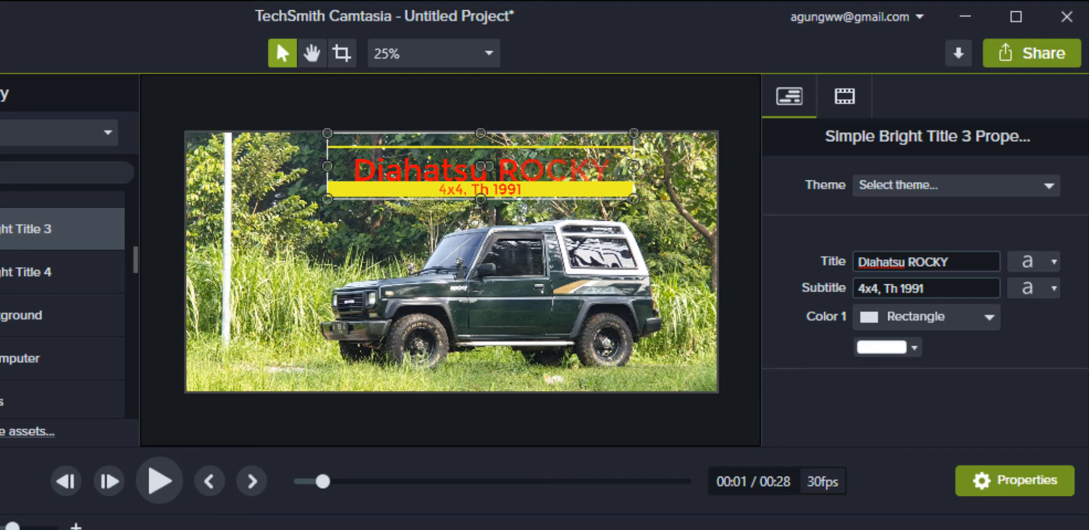
pyautogui.click(250, 440)
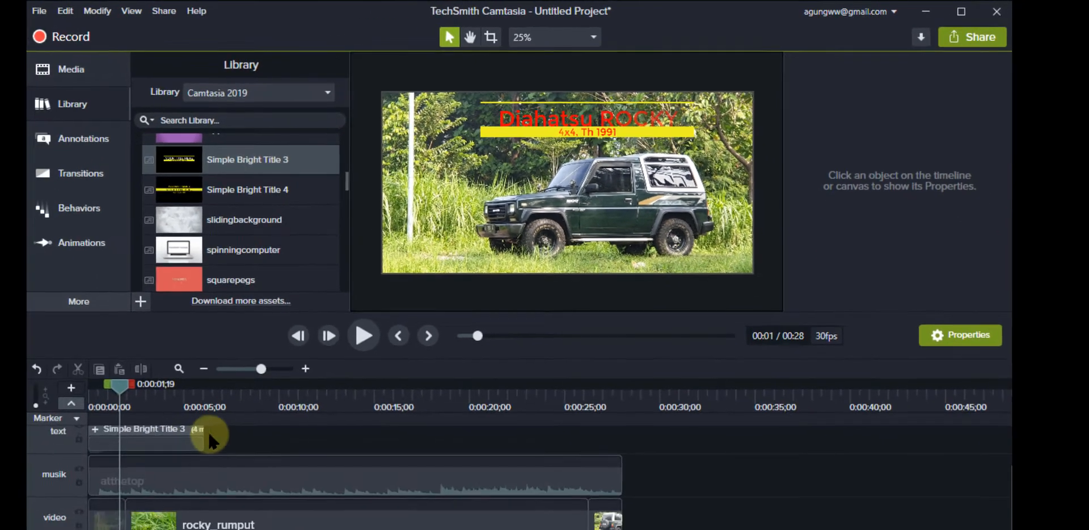
# - Return the playhead to the start of the timeline and play the whole video to check the intro title
pyautogui.moveTo(125, 397); pyautogui.dragTo(83, 390)
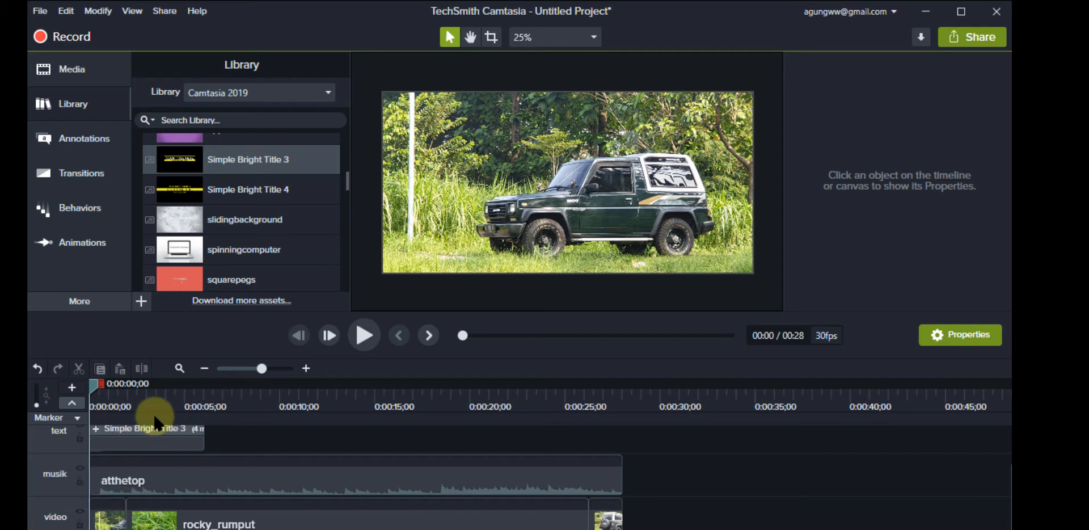
pyautogui.moveTo(90, 379); pyautogui.dragTo(53, 386)
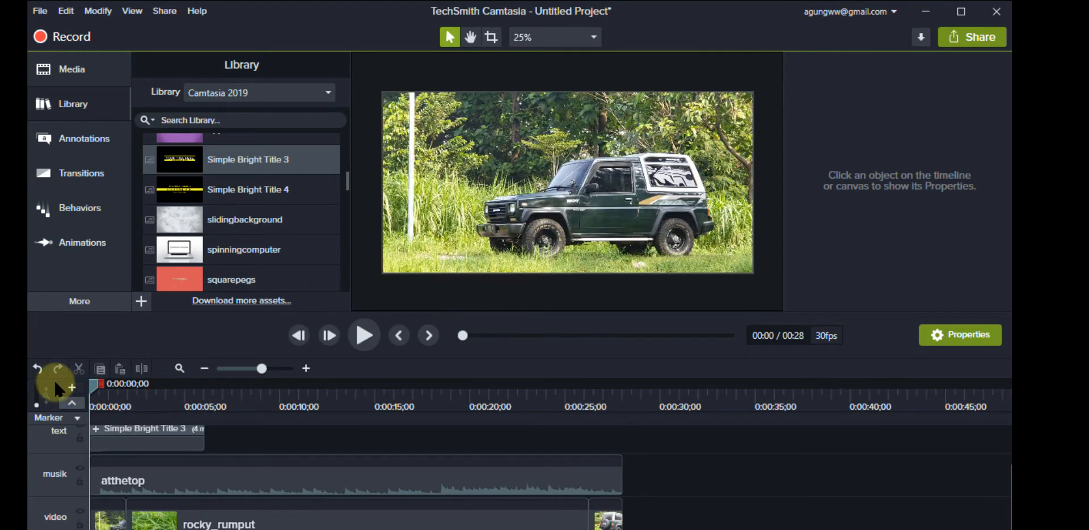
pyautogui.click(357, 333)
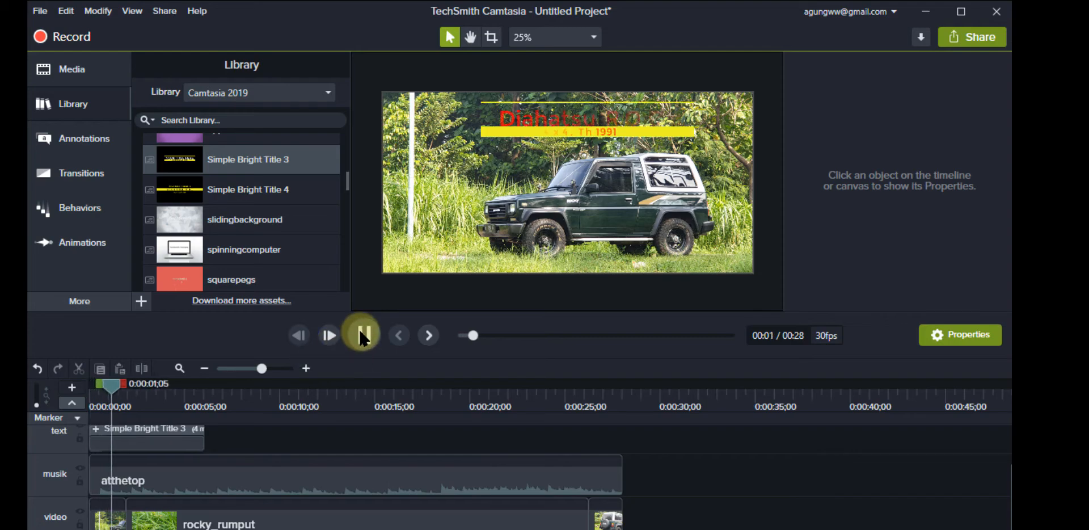
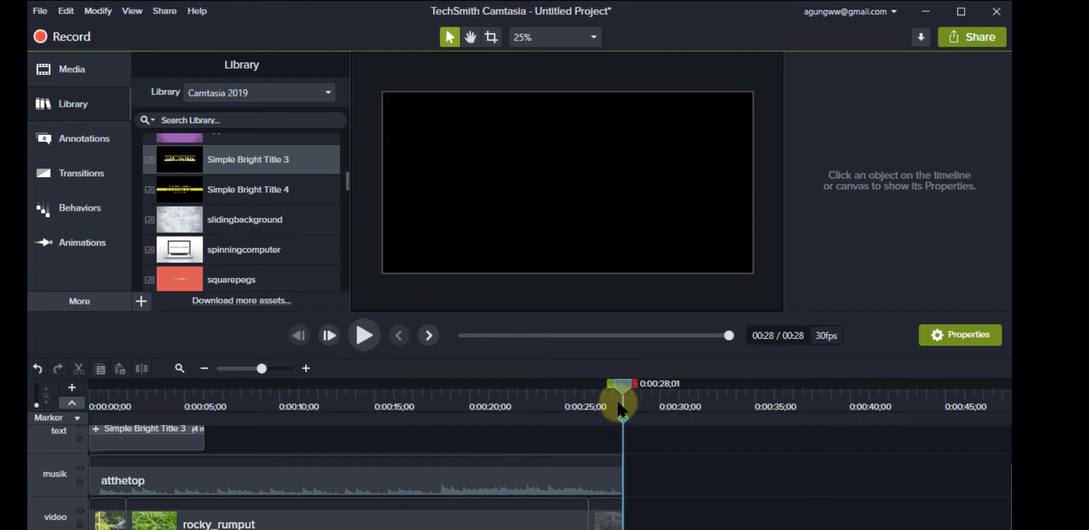
# - Place the playhead at about 26 seconds and collapse the Intros and Music Tracks folders in the library
pyautogui.moveTo(625, 387); pyautogui.dragTo(588, 390)
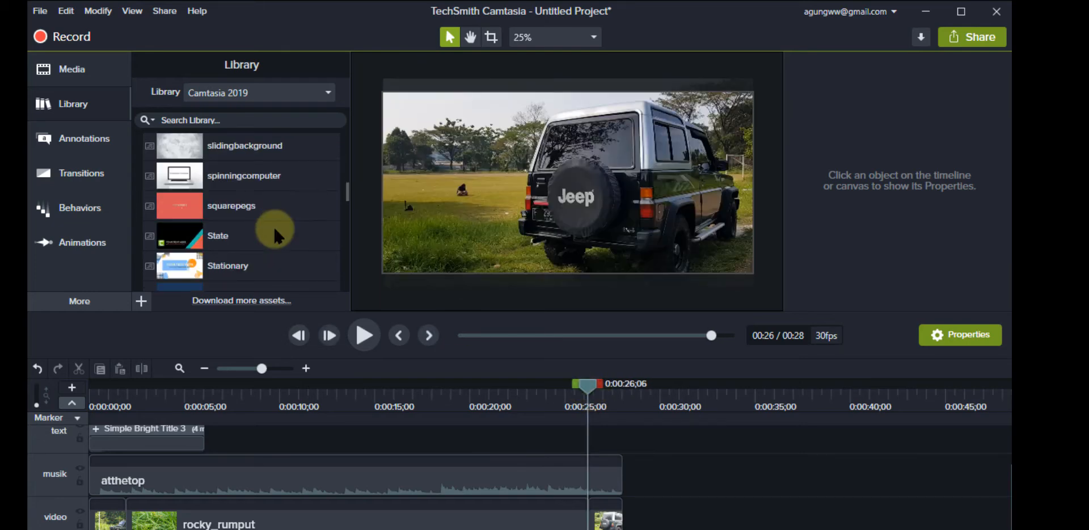
pyautogui.scroll(-5, 273, 226)
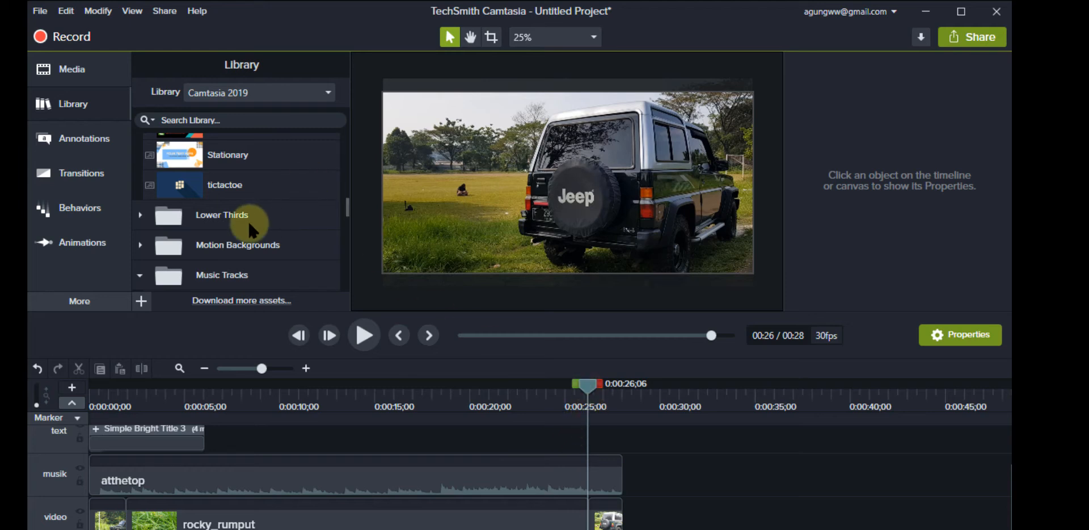
pyautogui.scroll(-5, 248, 220)
pyautogui.scroll(3, 250, 227)
pyautogui.scroll(2, 247, 222)
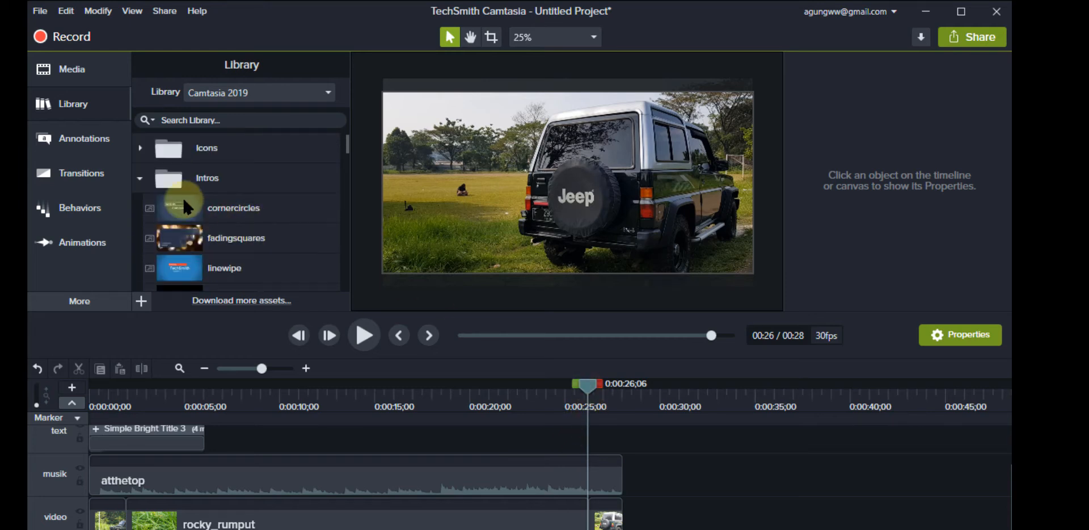
pyautogui.click(138, 176)
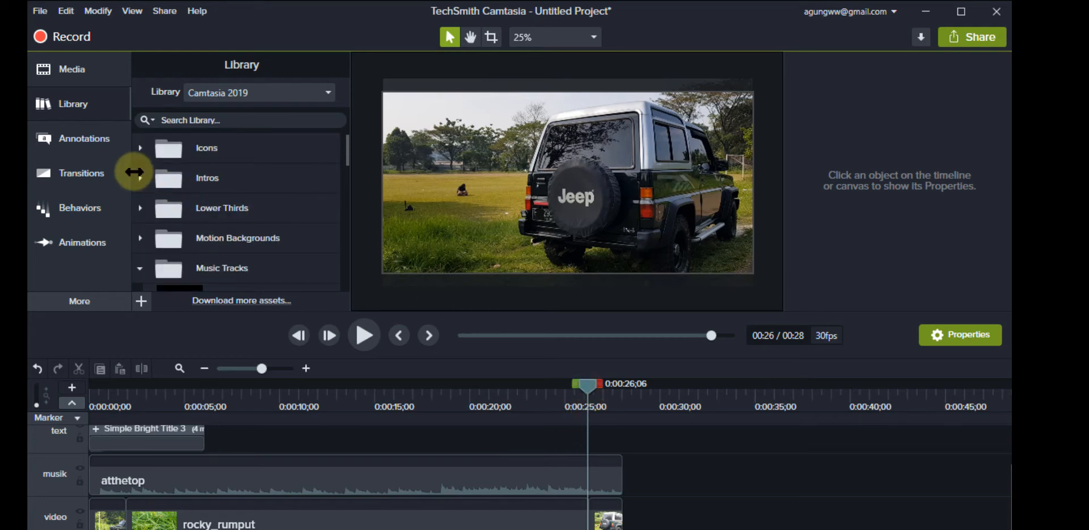
pyautogui.scroll(-2, 180, 256)
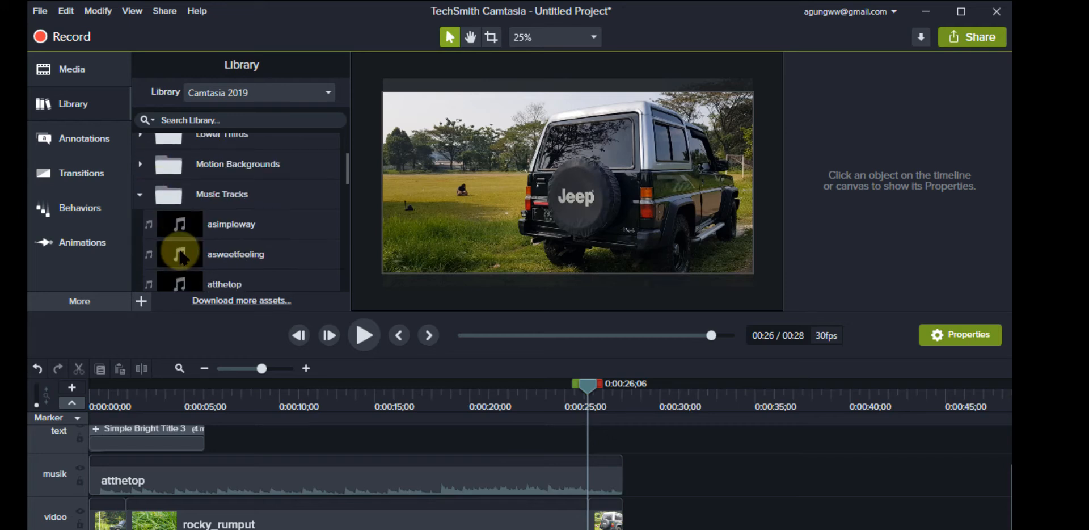
pyautogui.scroll(-3, 170, 243)
pyautogui.scroll(3, 153, 215)
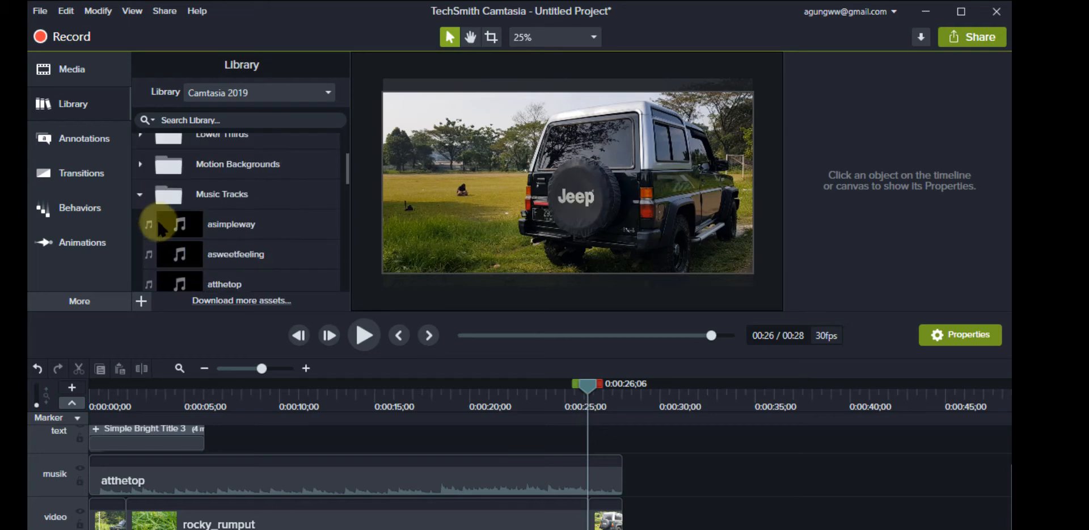
pyautogui.click(139, 194)
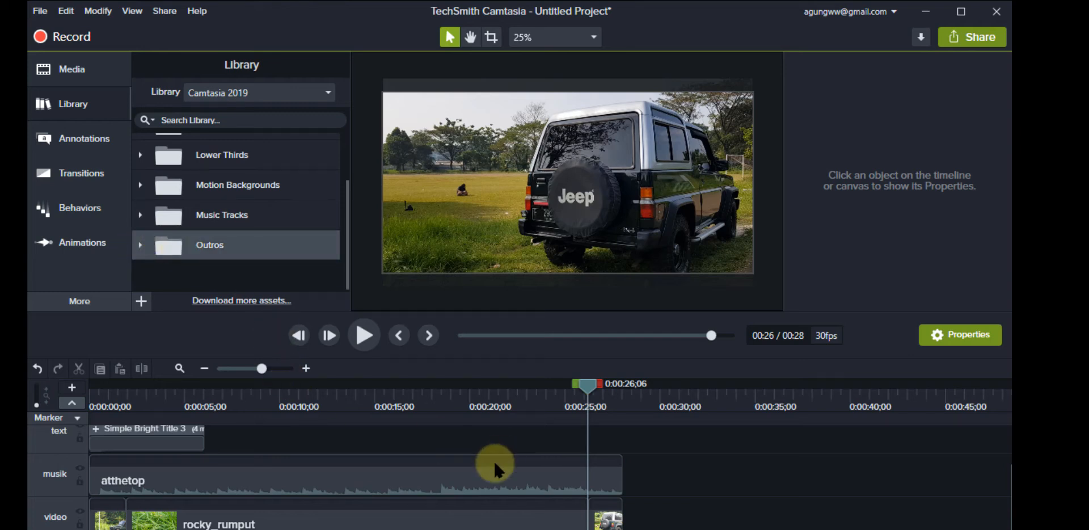
# - Show the annotation callouts and place the playhead at 0:00:12;18 on the timeline
pyautogui.scroll(1, 368, 496)
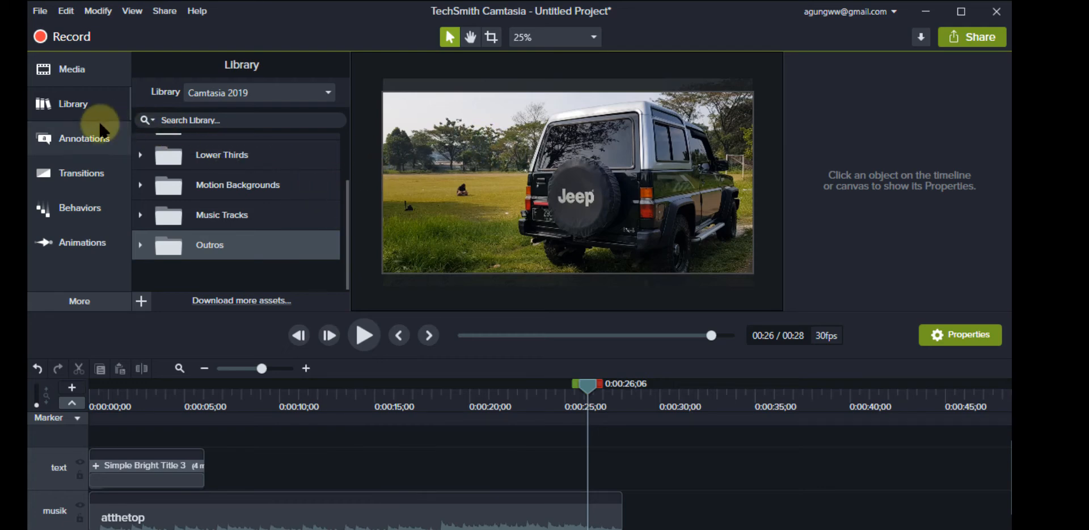
pyautogui.click(76, 136)
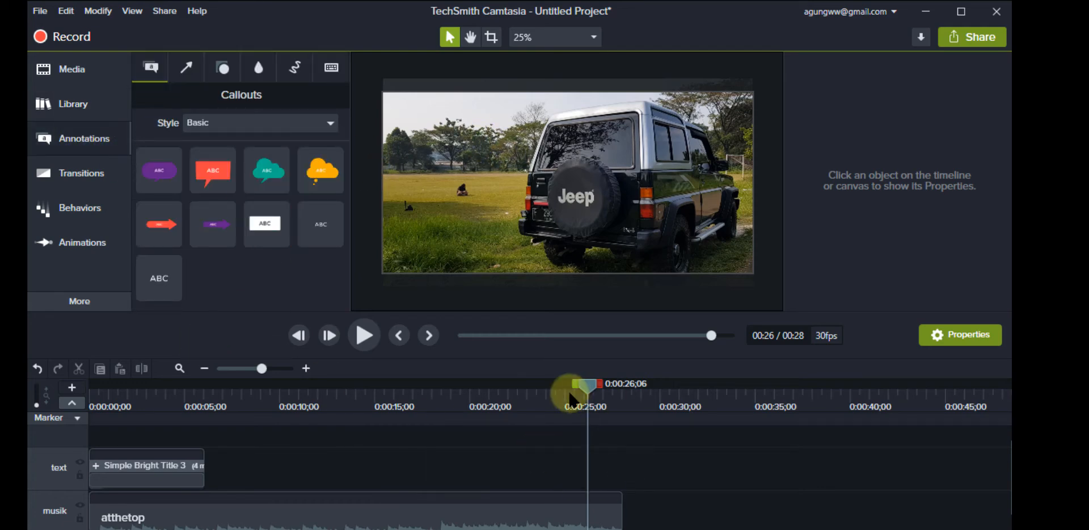
pyautogui.moveTo(586, 386); pyautogui.dragTo(576, 386)
pyautogui.moveTo(416, 378); pyautogui.dragTo(341, 380)
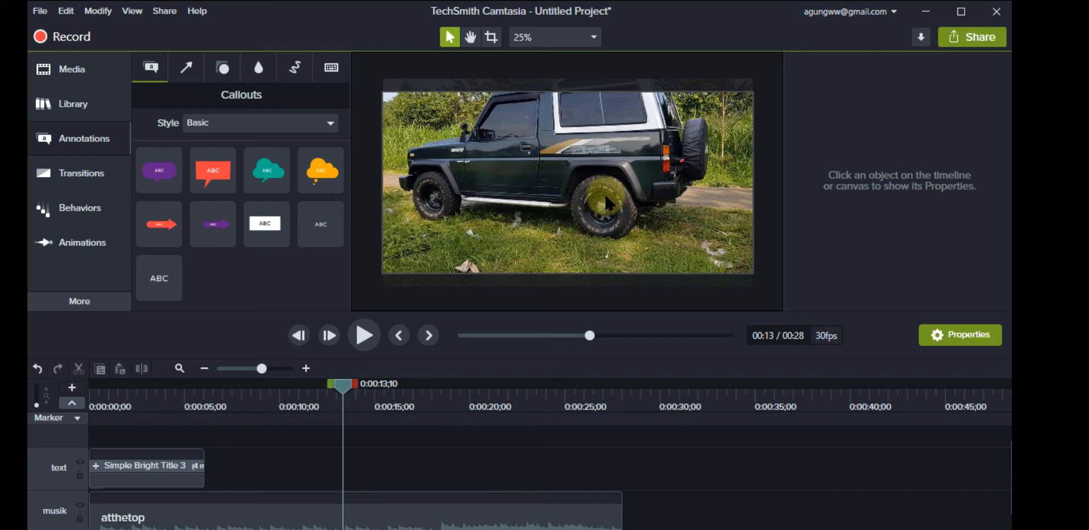
pyautogui.moveTo(346, 392); pyautogui.dragTo(332, 383)
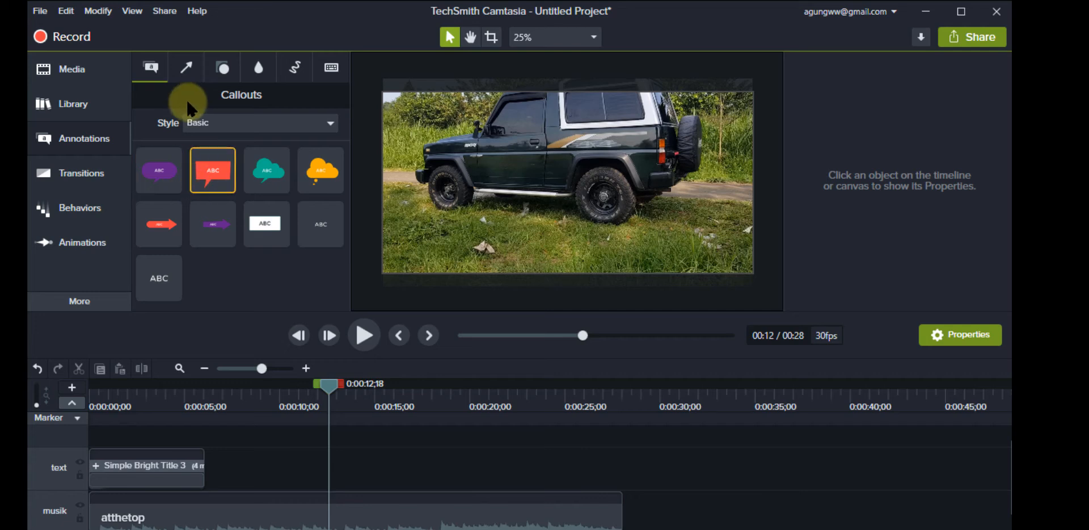
# - Examine the annotation categories from Arrows & Lines, Shapes, Blur & Highlight and Sketch Motion to Keystroke Callouts, and return to Callouts
pyautogui.click(184, 69)
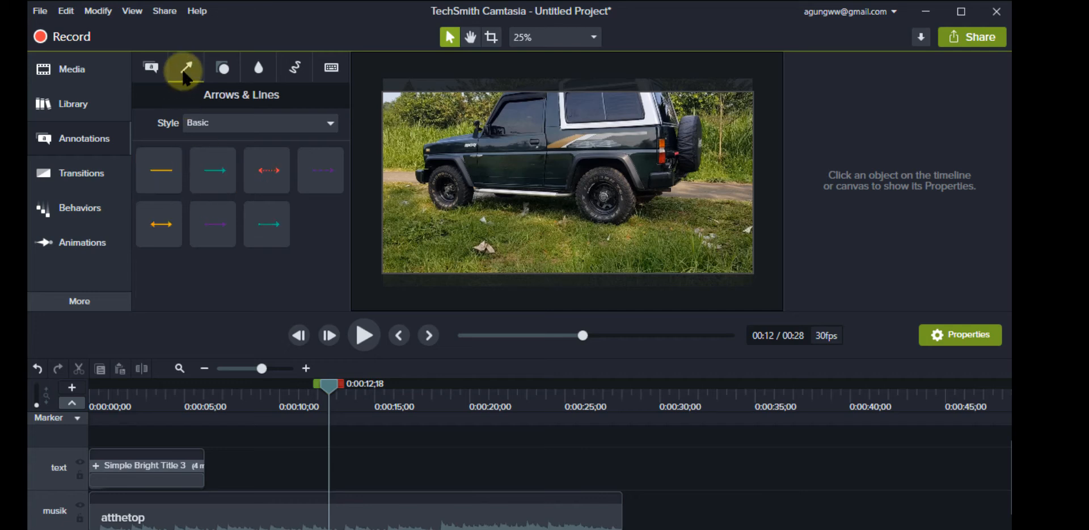
pyautogui.click(227, 71)
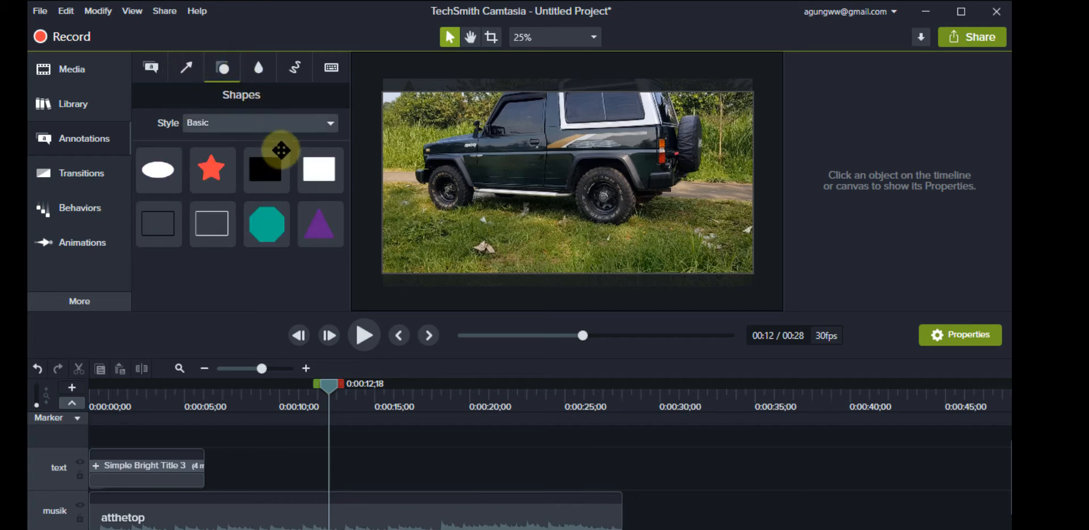
pyautogui.click(258, 68)
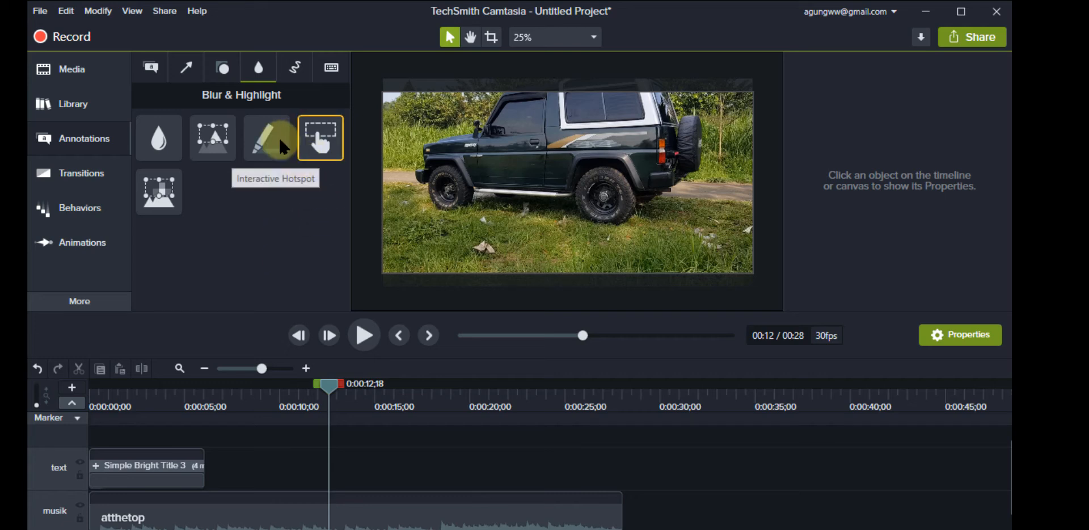
pyautogui.click(296, 60)
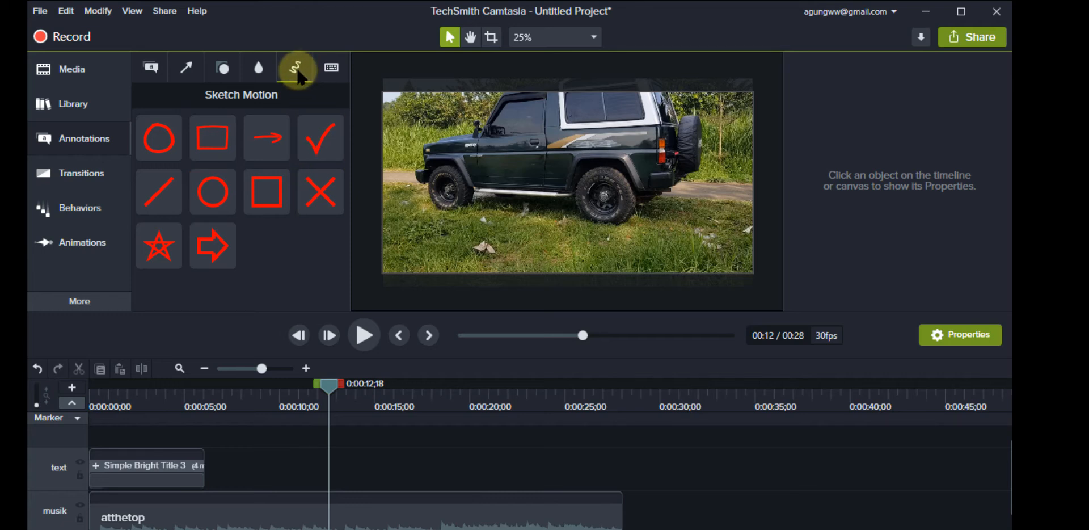
pyautogui.click(331, 69)
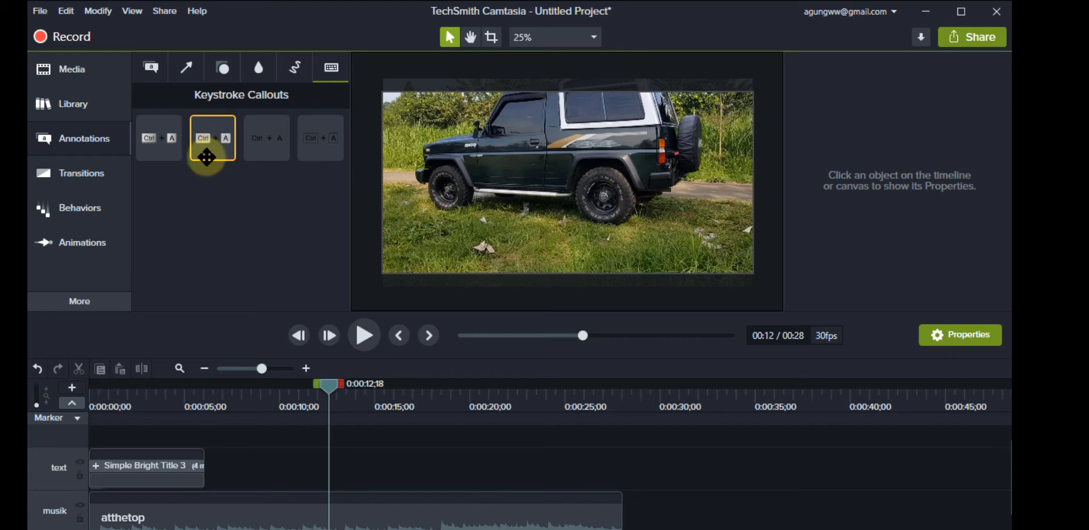
pyautogui.click(161, 73)
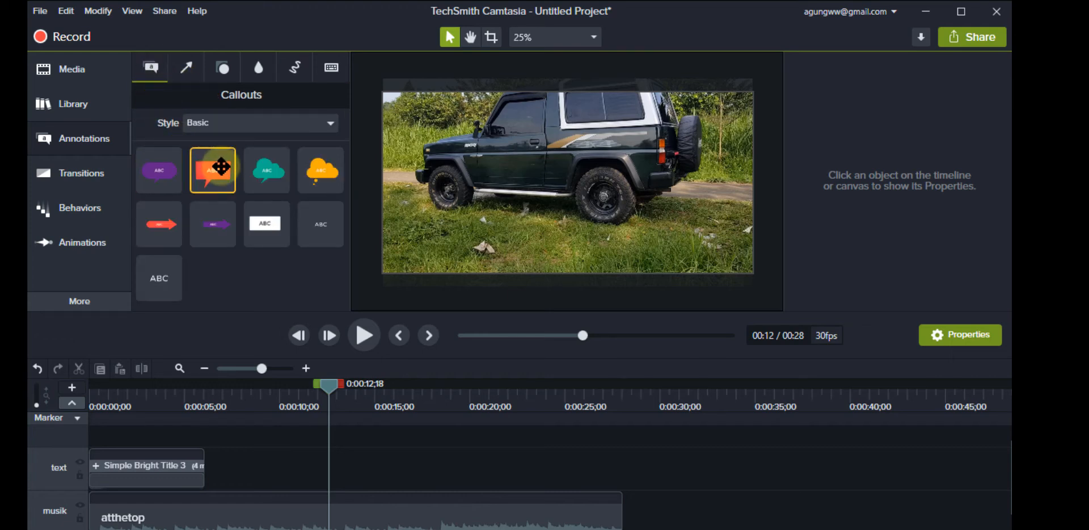
# - Add a red speech bubble callout over the car's rear wheel area with the text velg 15" std, widened to fit one line
pyautogui.moveTo(221, 167); pyautogui.dragTo(661, 160)
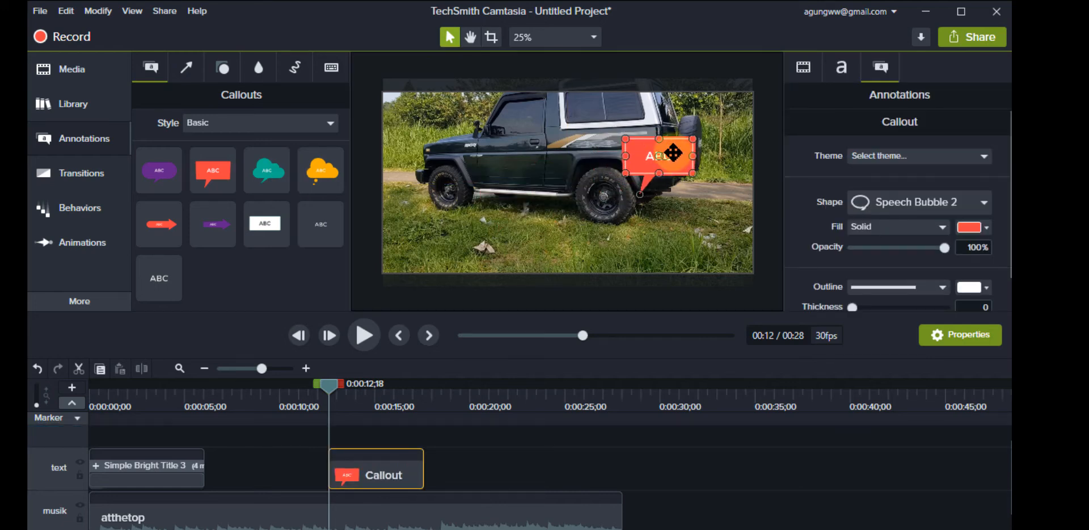
pyautogui.doubleClick(671, 155)
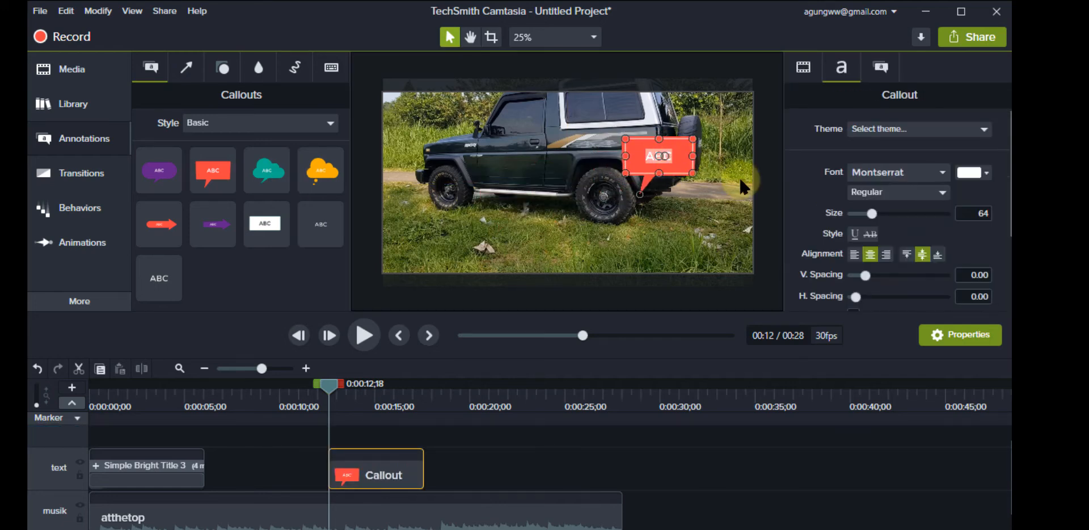
pyautogui.write('velg 15"')
pyautogui.press('Return')
pyautogui.write('std')
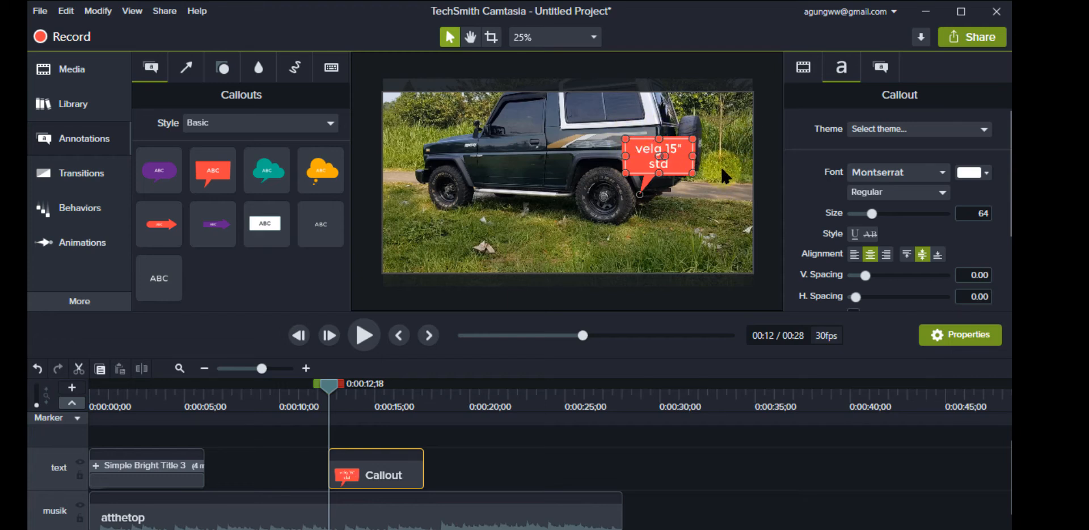
pyautogui.moveTo(690, 156); pyautogui.dragTo(709, 156)
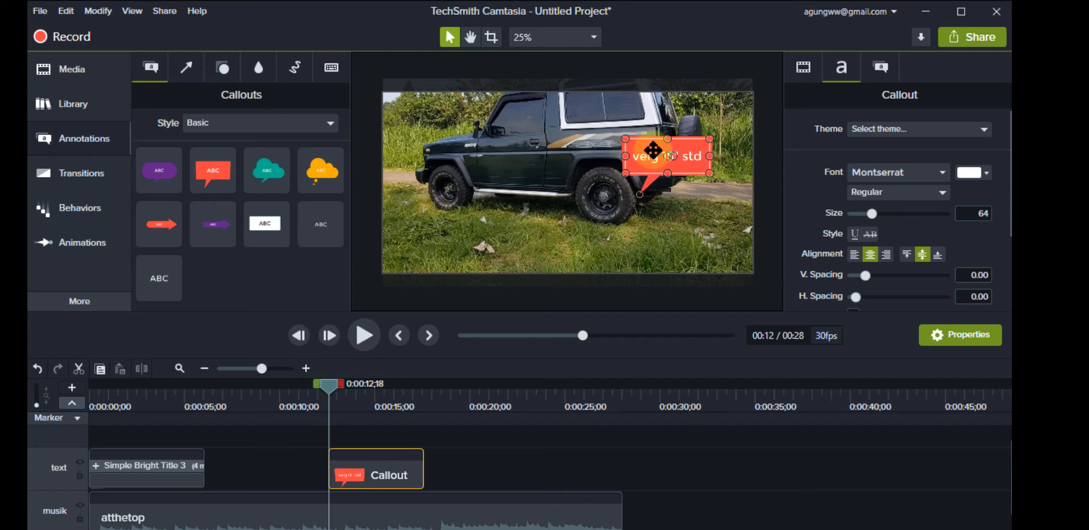
# - Replace the callout's text with "Taft Rocky, Diesel"
pyautogui.click(892, 191)
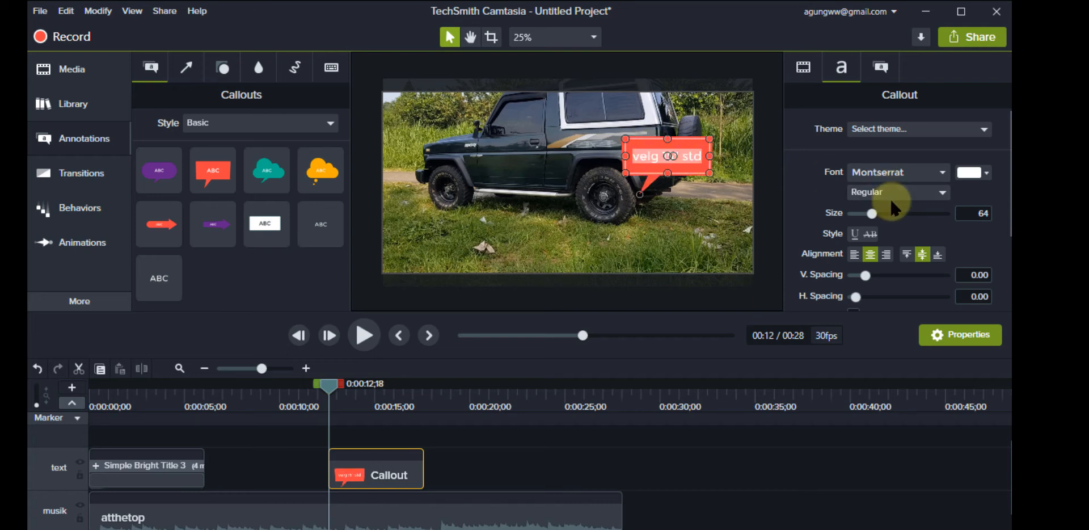
pyautogui.click(873, 217)
pyautogui.press('BackSpace')
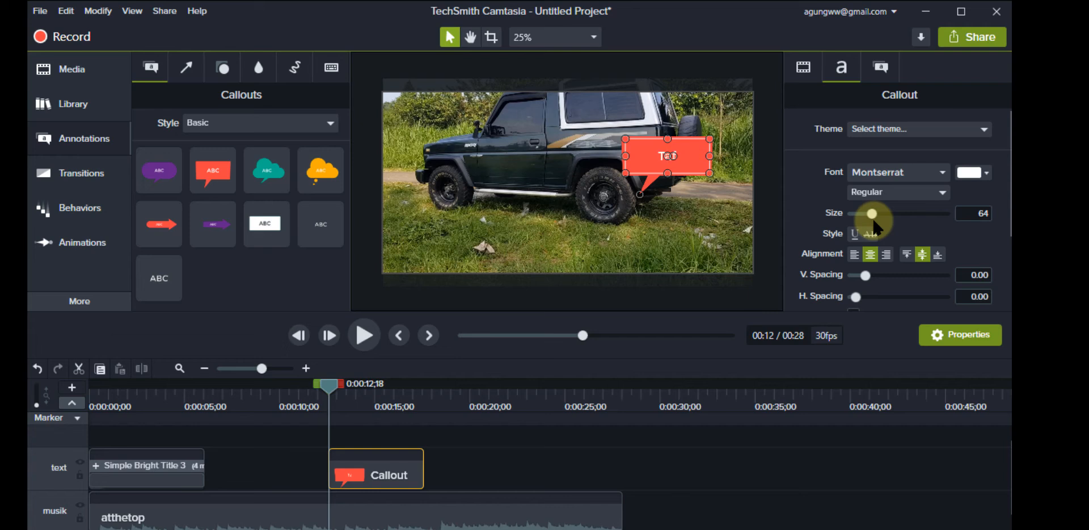
pyautogui.write('Taft Rocky, Diesel')
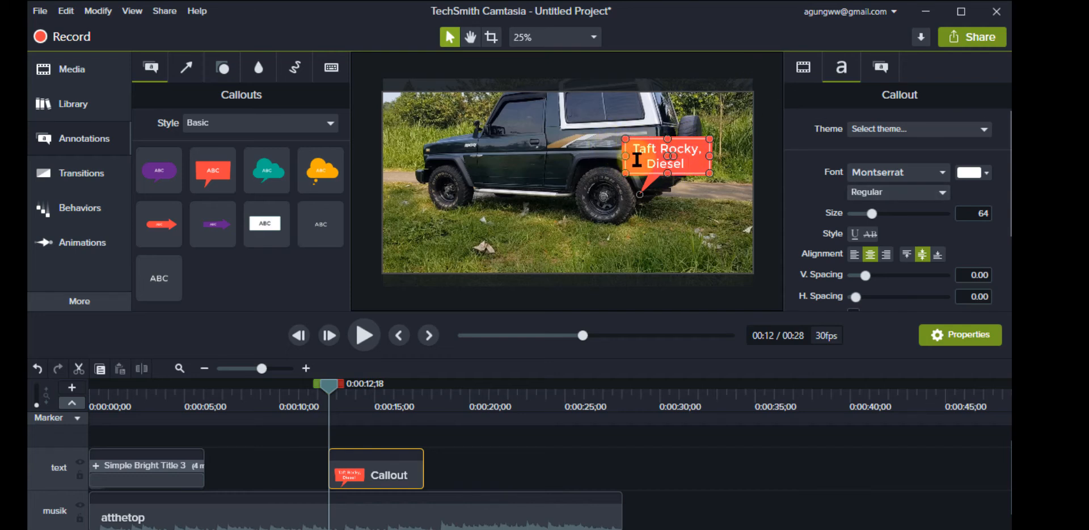
pyautogui.click(685, 173)
pyautogui.click(685, 173)
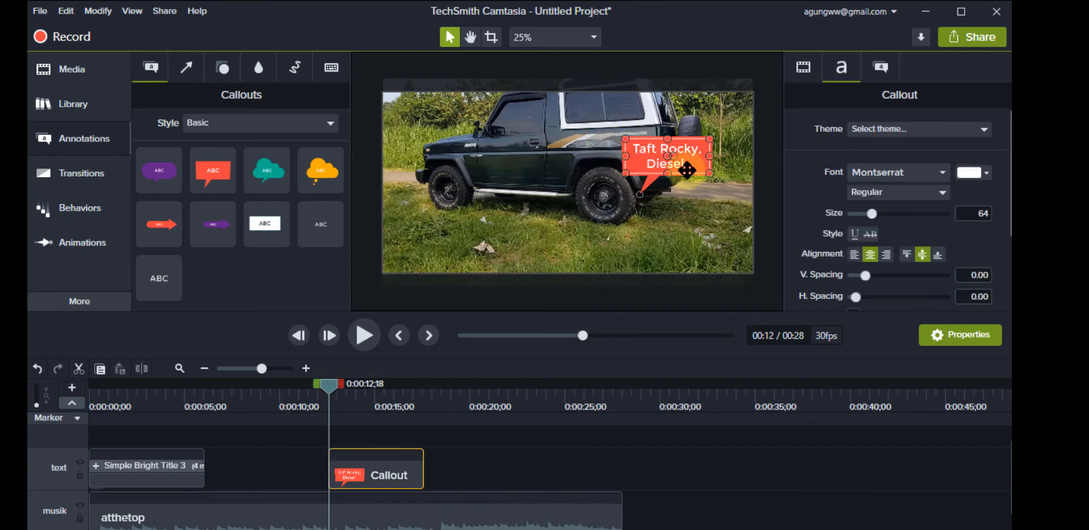
# - Move the callout into the video frame's upper-right corner and point its tail toward the car's rear at 0:00:16;15
pyautogui.moveTo(691, 172); pyautogui.dragTo(736, 136)
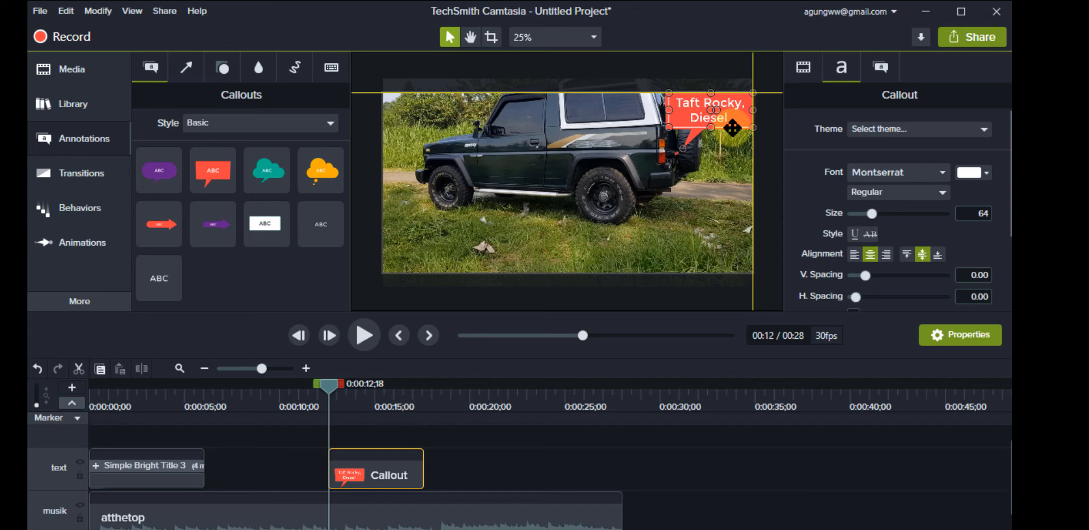
pyautogui.moveTo(733, 128); pyautogui.dragTo(733, 128)
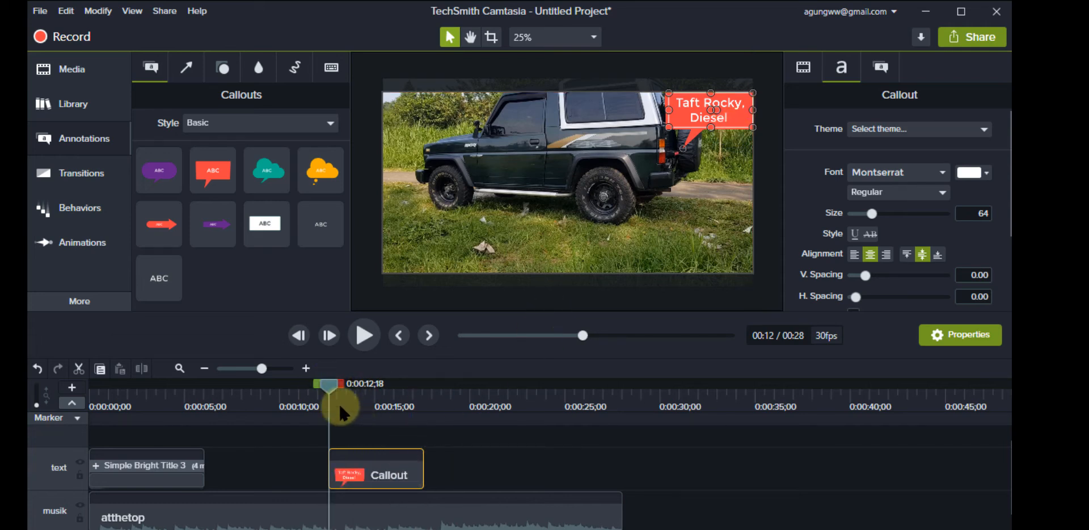
pyautogui.moveTo(331, 382); pyautogui.dragTo(401, 404)
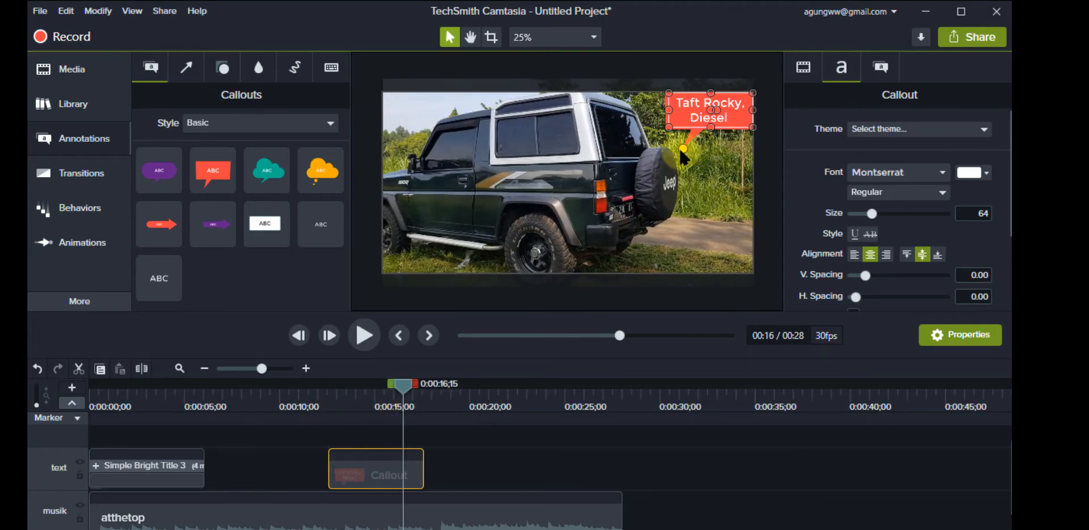
pyautogui.moveTo(682, 148); pyautogui.dragTo(657, 142)
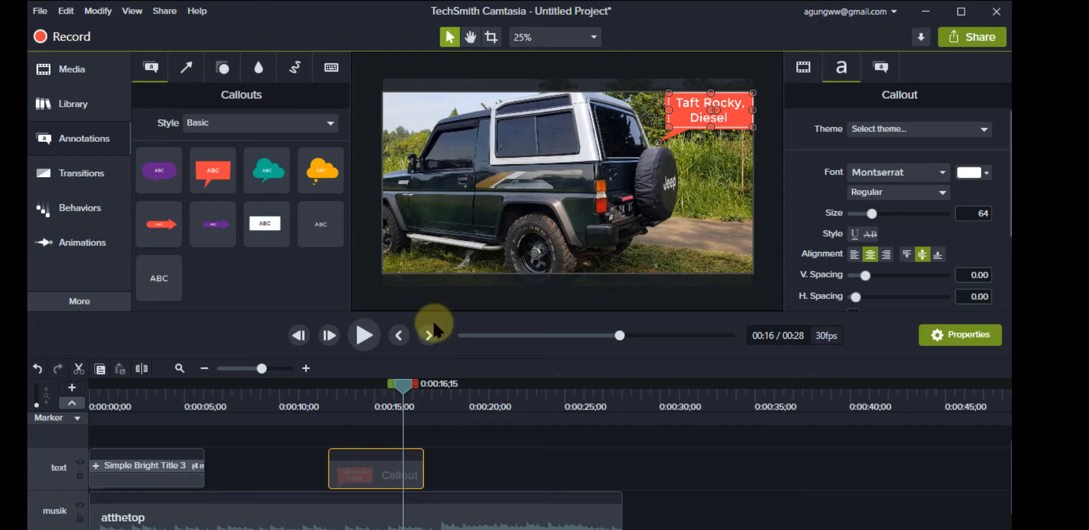
# - Shorten the callout clip on the text track so it ends at 0:00:16;23
pyautogui.moveTo(409, 397)
pyautogui.mouseDown()
pyautogui.moveTo(445, 397)
pyautogui.moveTo(379, 403)
pyautogui.moveTo(364, 392)
pyautogui.moveTo(405, 398)
pyautogui.mouseUp()
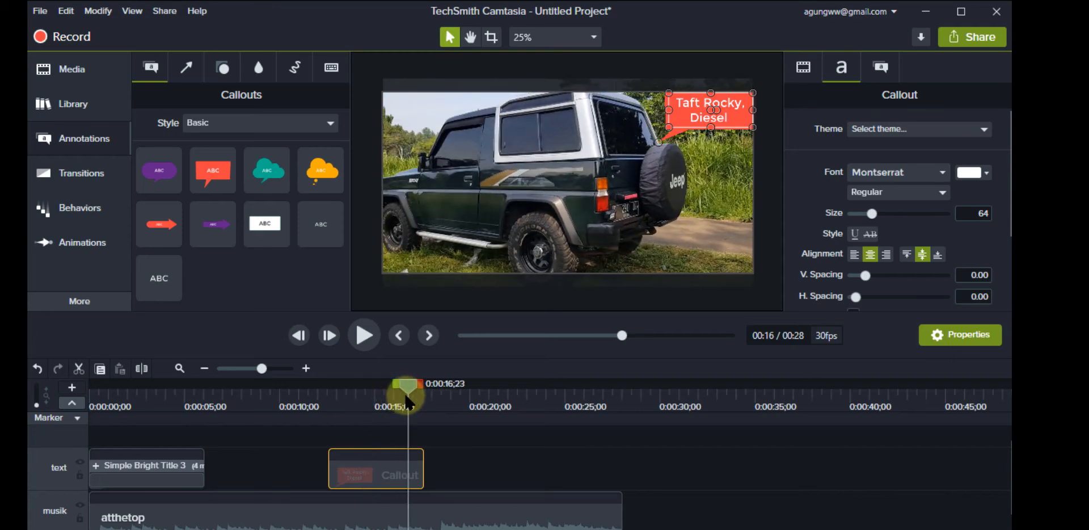
pyautogui.click(454, 468)
pyautogui.click(409, 462)
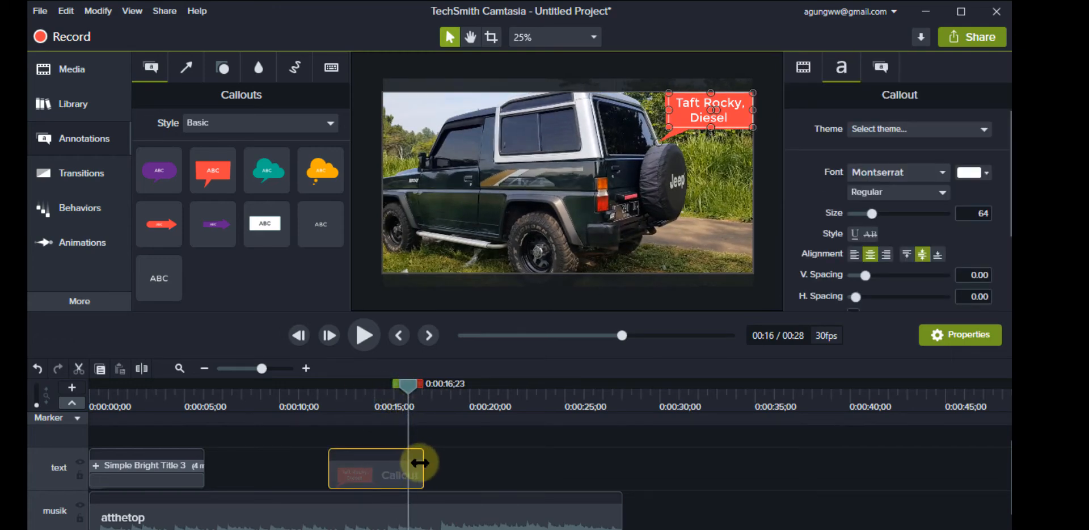
pyautogui.moveTo(420, 462); pyautogui.dragTo(408, 461)
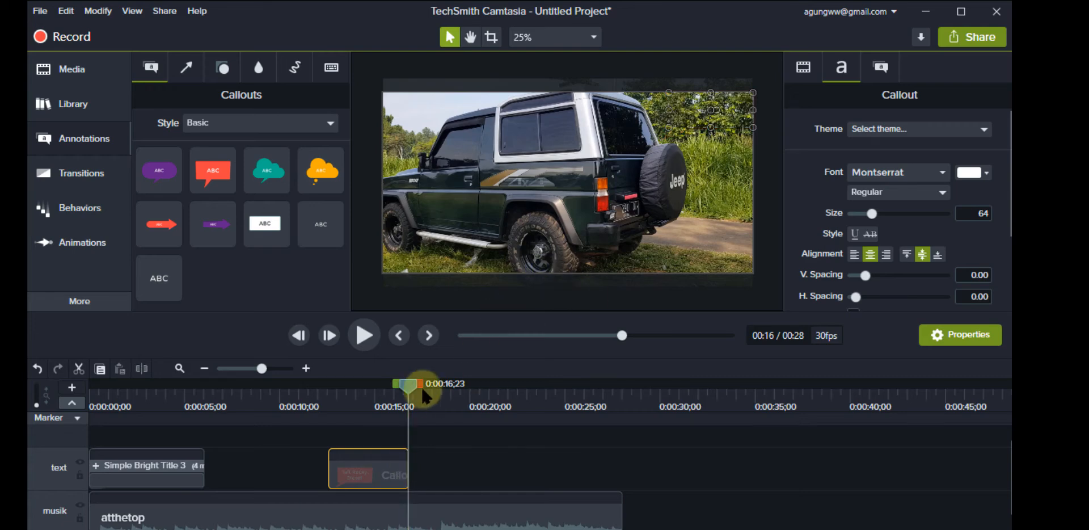
# - Play the video from the start until past the callout clip to check the title and callout
pyautogui.moveTo(408, 380); pyautogui.dragTo(35, 406)
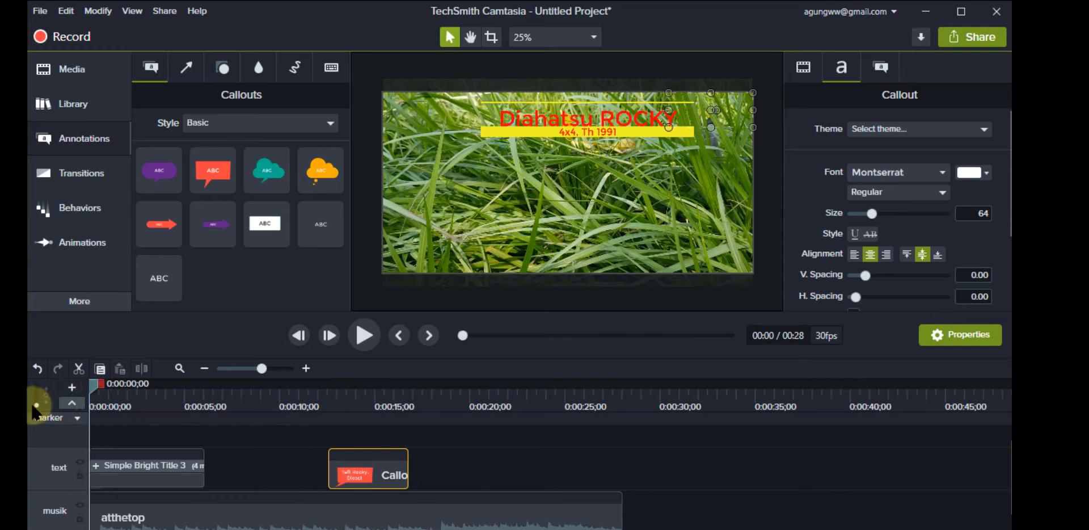
pyautogui.click(203, 369)
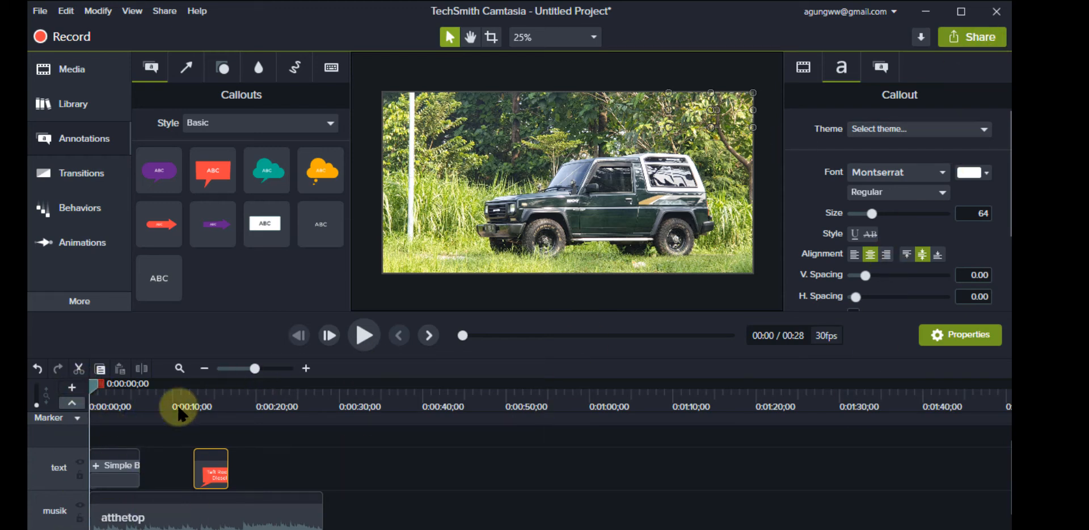
pyautogui.press('space')
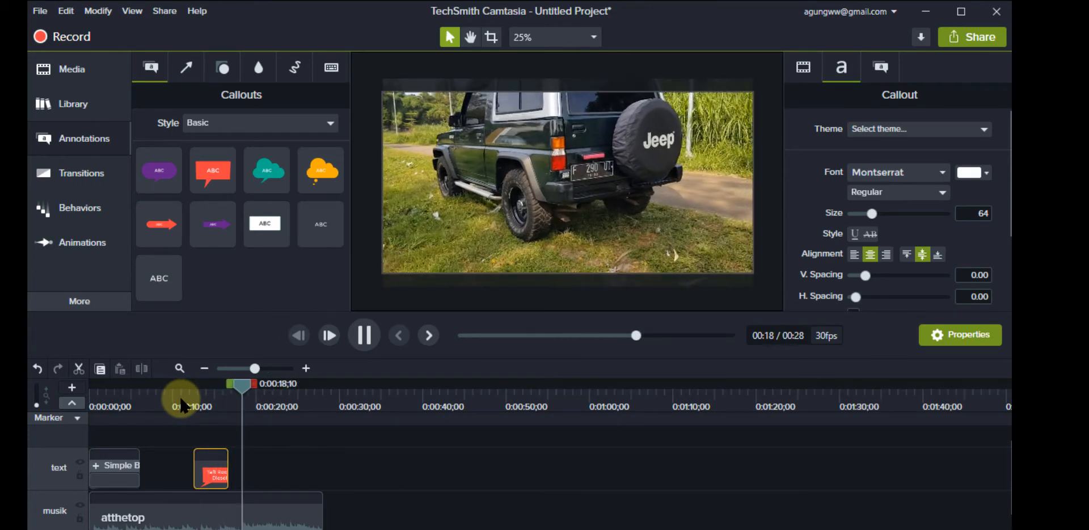
pyautogui.press('space')
# - Shorten the Simple Bright Title 3 clip so it ends at 0:00:04;24
pyautogui.moveTo(251, 393); pyautogui.dragTo(134, 403)
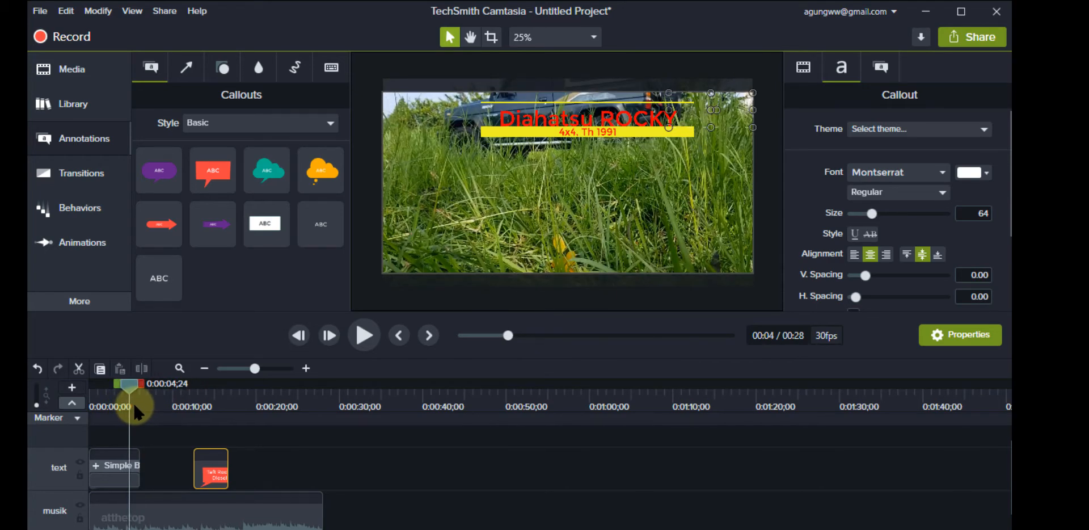
pyautogui.click(158, 469)
pyautogui.click(96, 471)
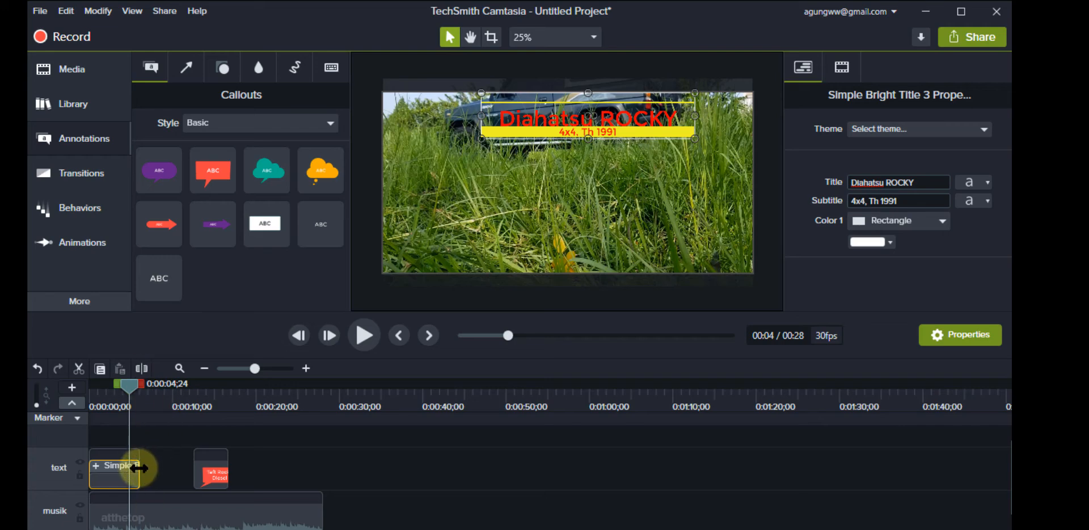
pyautogui.moveTo(139, 467); pyautogui.dragTo(129, 467)
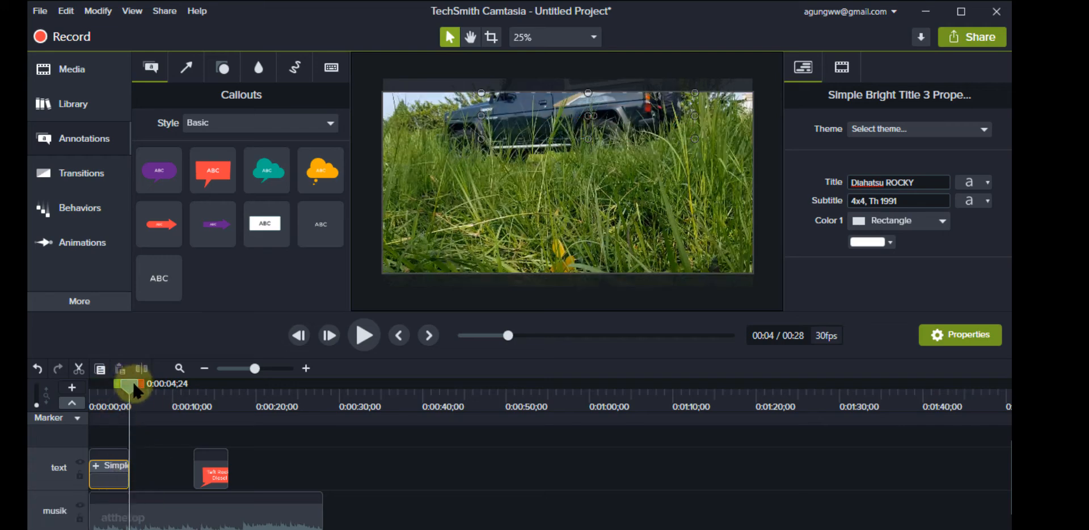
# - Try splitting the atthetop music clip at 0:00:04;24 and undo the split
pyautogui.moveTo(134, 384)
pyautogui.mouseDown()
pyautogui.moveTo(160, 380)
pyautogui.moveTo(129, 380)
pyautogui.mouseUp()
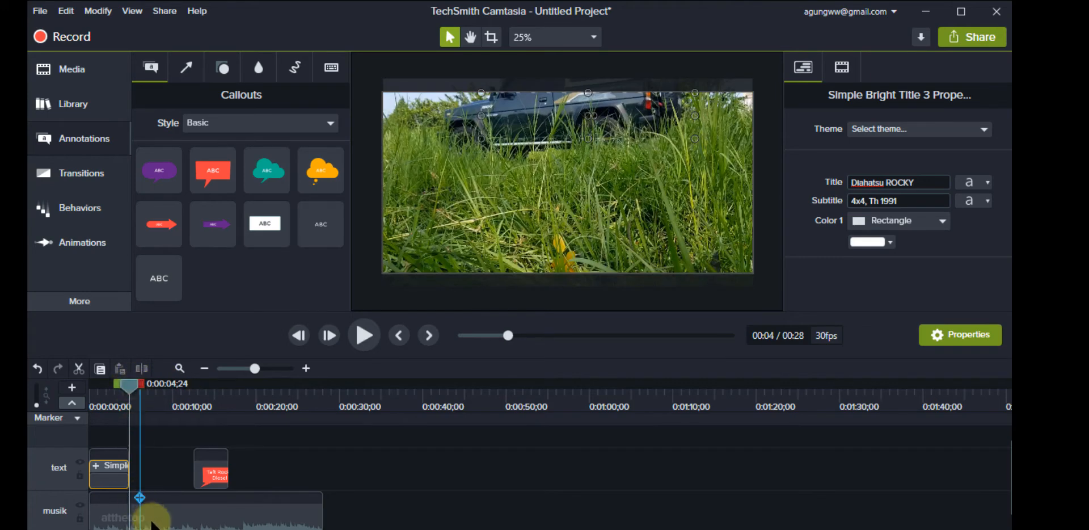
pyautogui.click(152, 520)
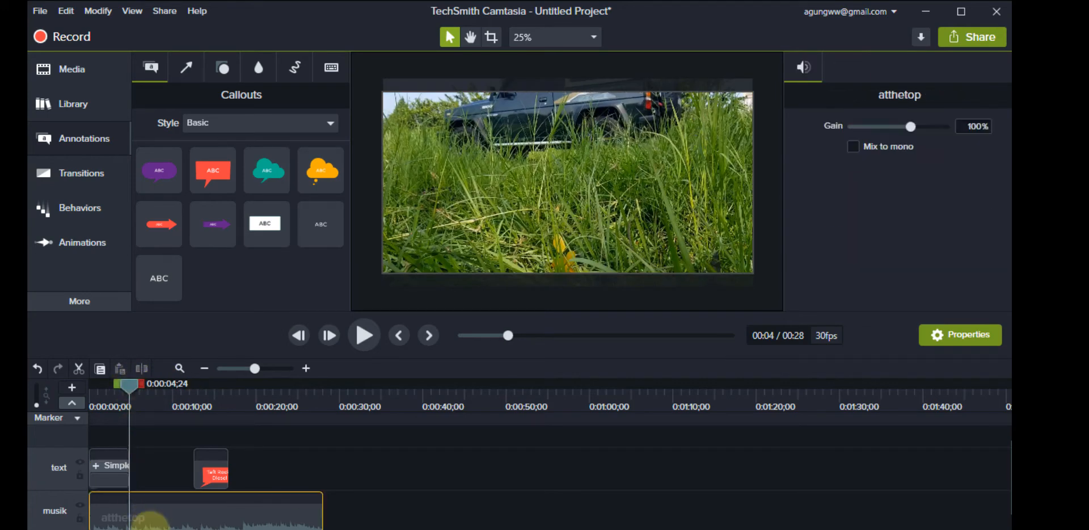
pyautogui.click(144, 369)
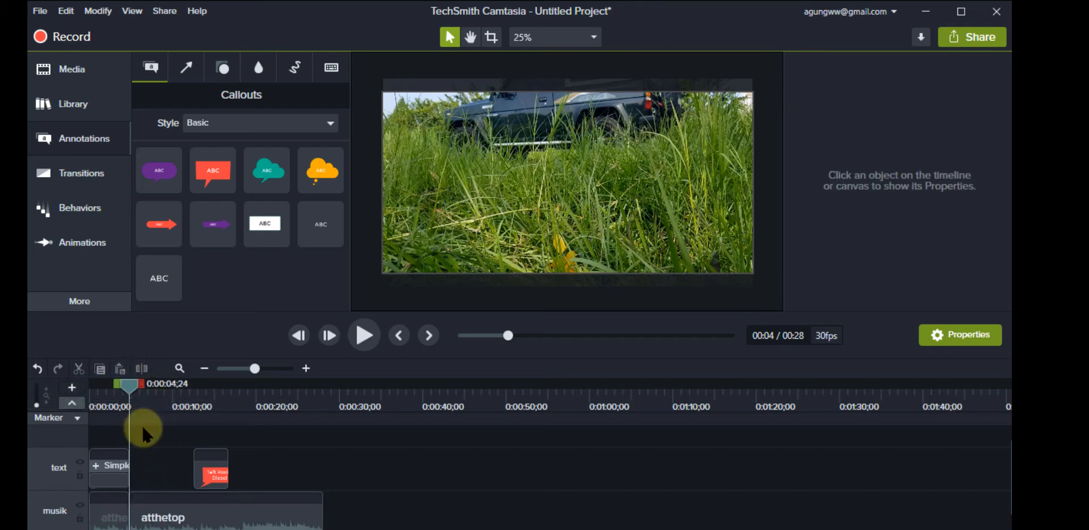
pyautogui.moveTo(131, 383); pyautogui.dragTo(149, 383)
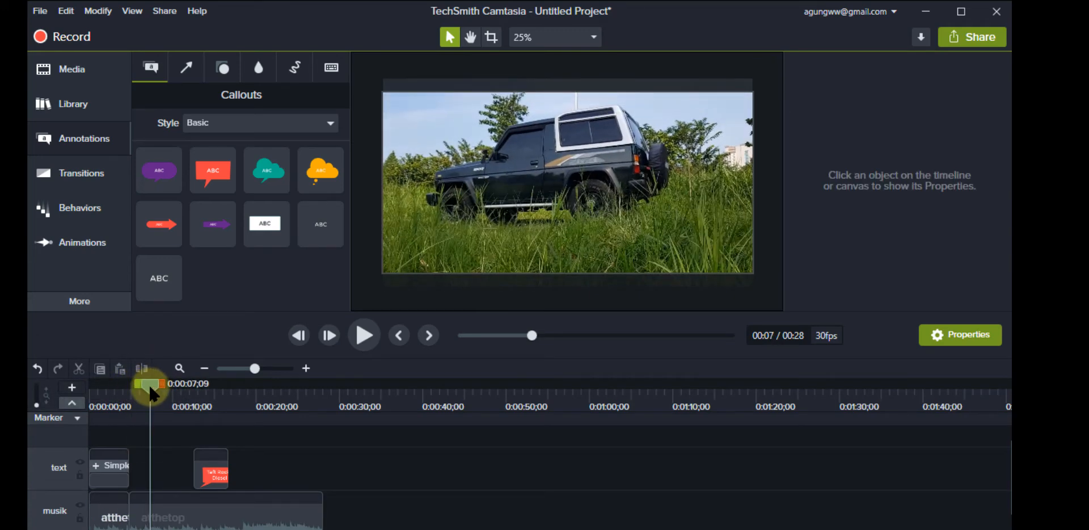
pyautogui.click(146, 511)
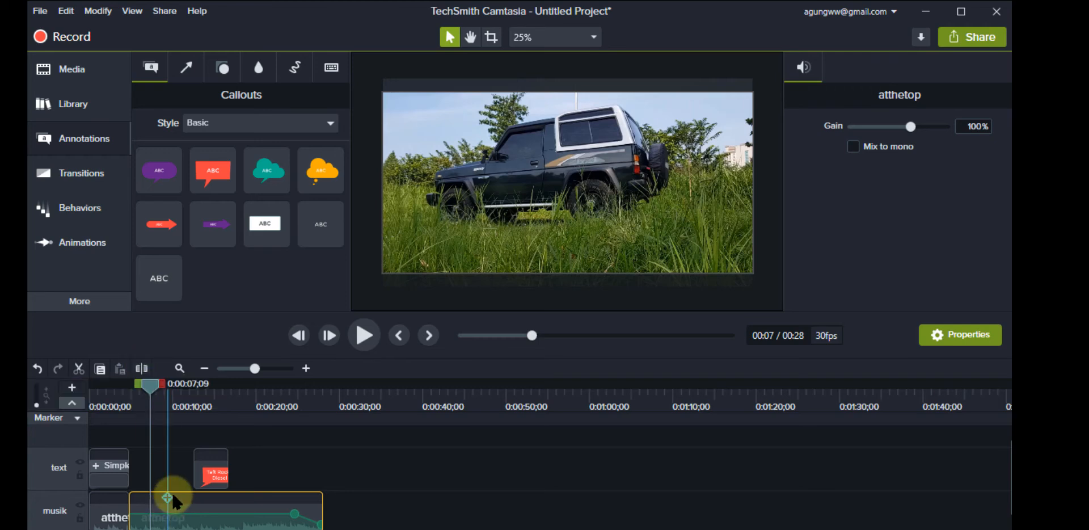
pyautogui.scroll(-1, 175, 489)
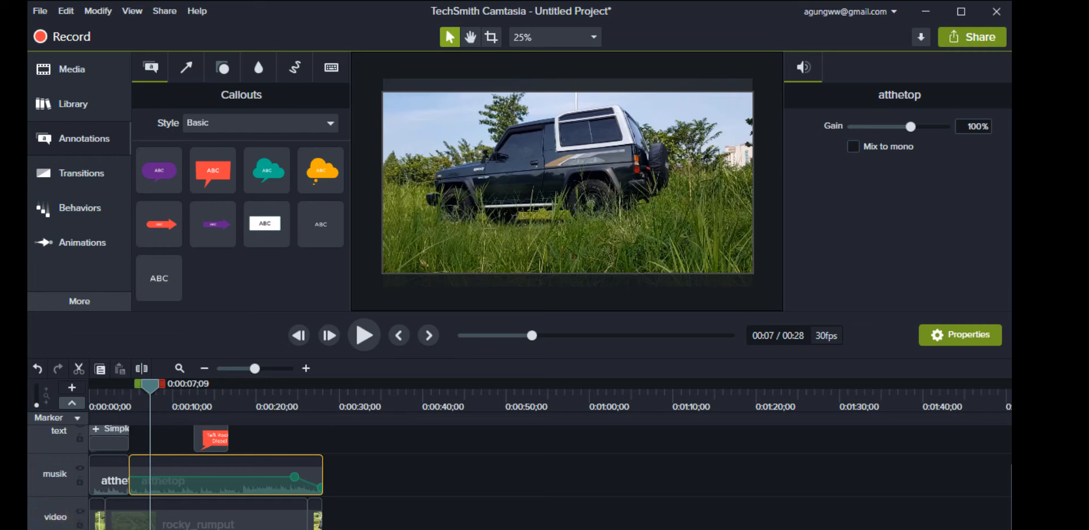
pyautogui.hotkey('ctrl', 'z')
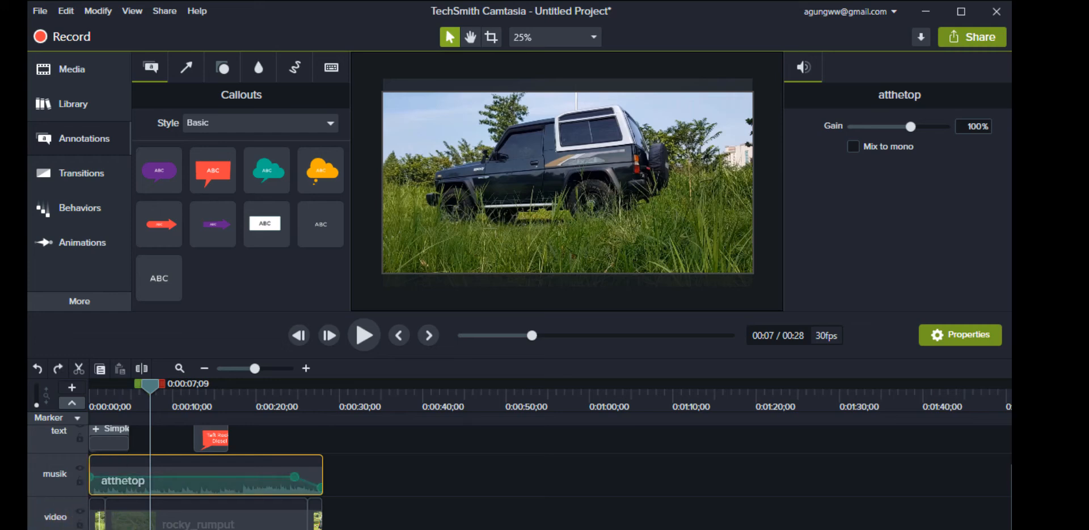
# - Split the rocky_rumput clip on the video track at 0:00:04;24
pyautogui.click(121, 512)
pyautogui.click(146, 397)
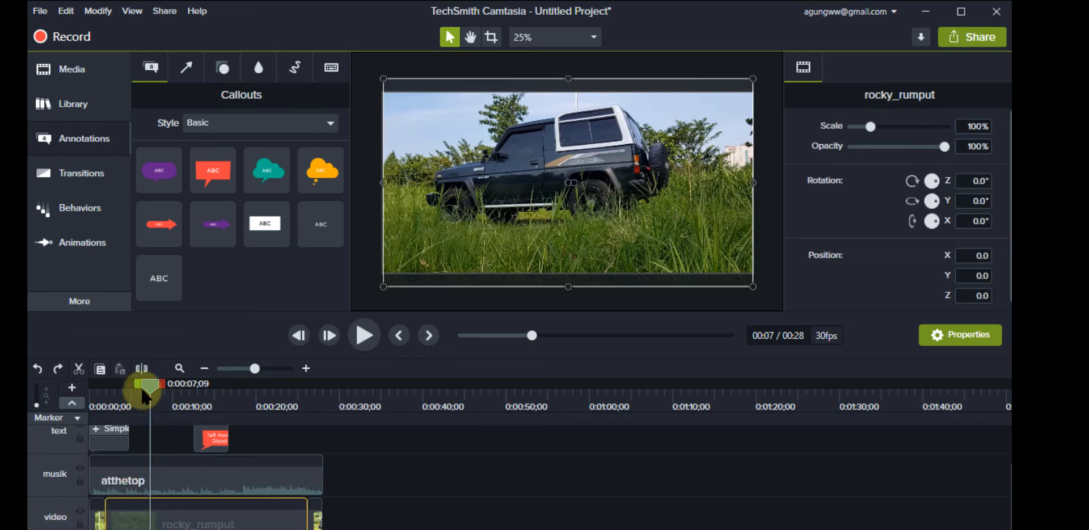
pyautogui.moveTo(148, 387)
pyautogui.mouseDown()
pyautogui.moveTo(117, 390)
pyautogui.moveTo(128, 390)
pyautogui.mouseUp()
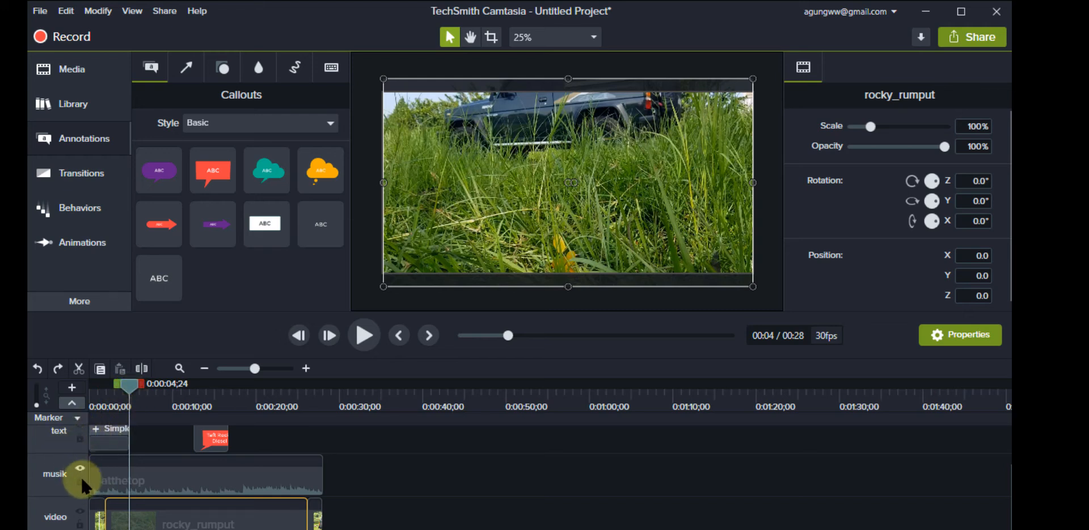
pyautogui.click(143, 371)
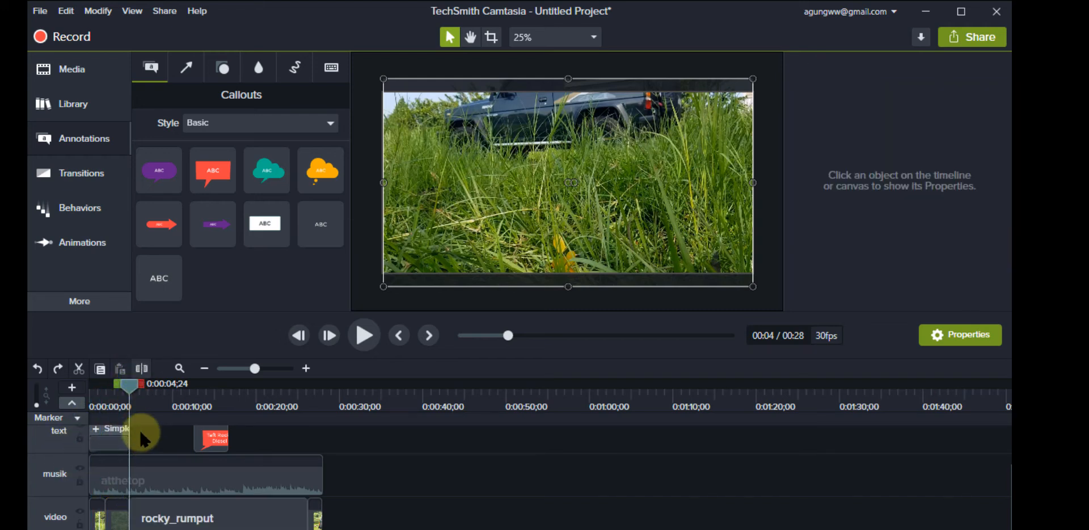
# - Split the rocky_rumput clip again at 0:00:07;06 and select the segment between the two cuts
pyautogui.click(149, 387)
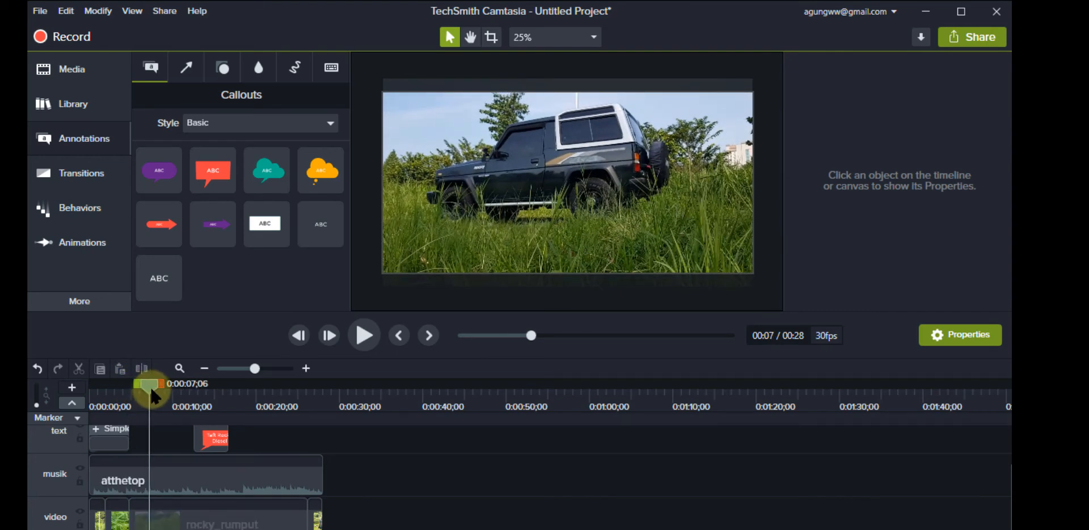
pyautogui.click(162, 516)
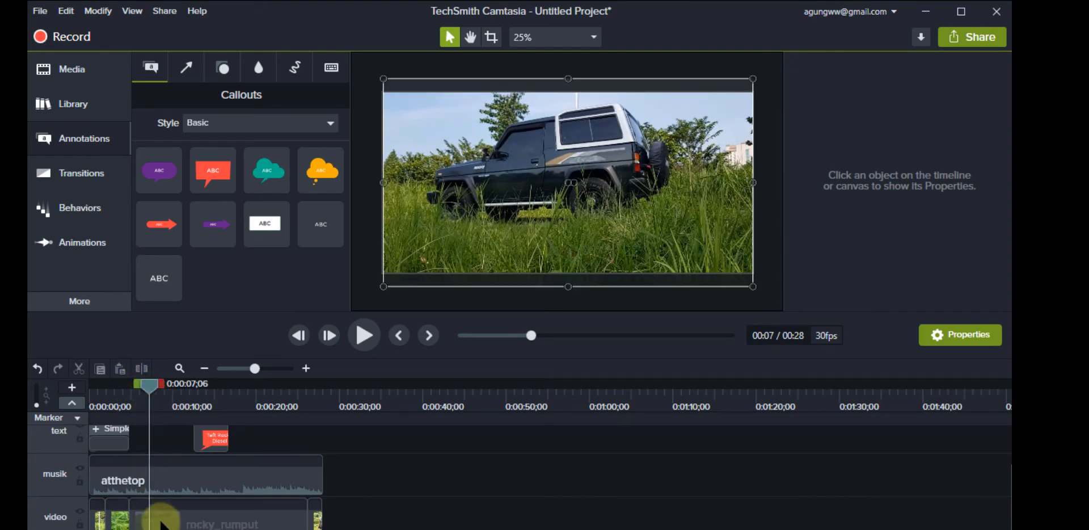
pyautogui.click(140, 368)
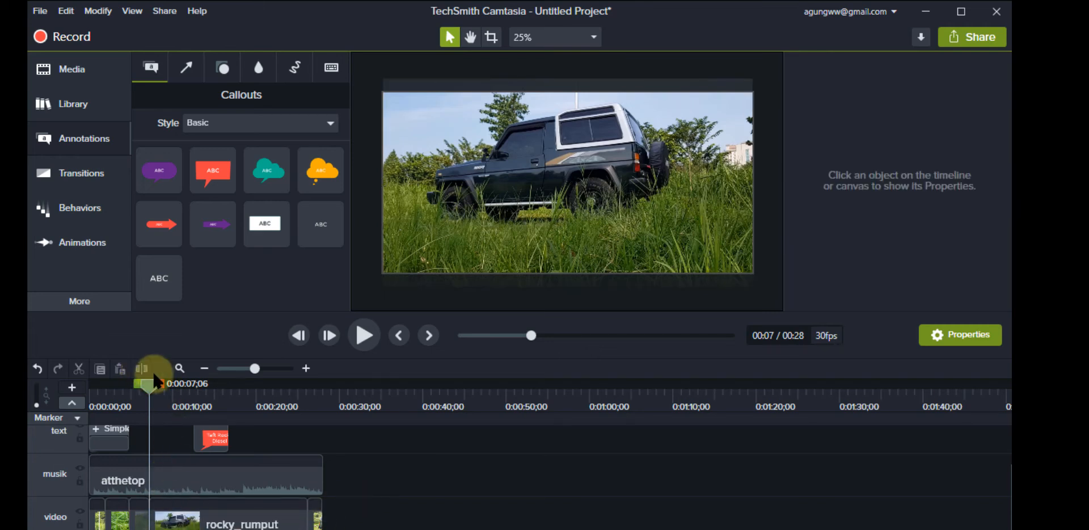
pyautogui.click(138, 522)
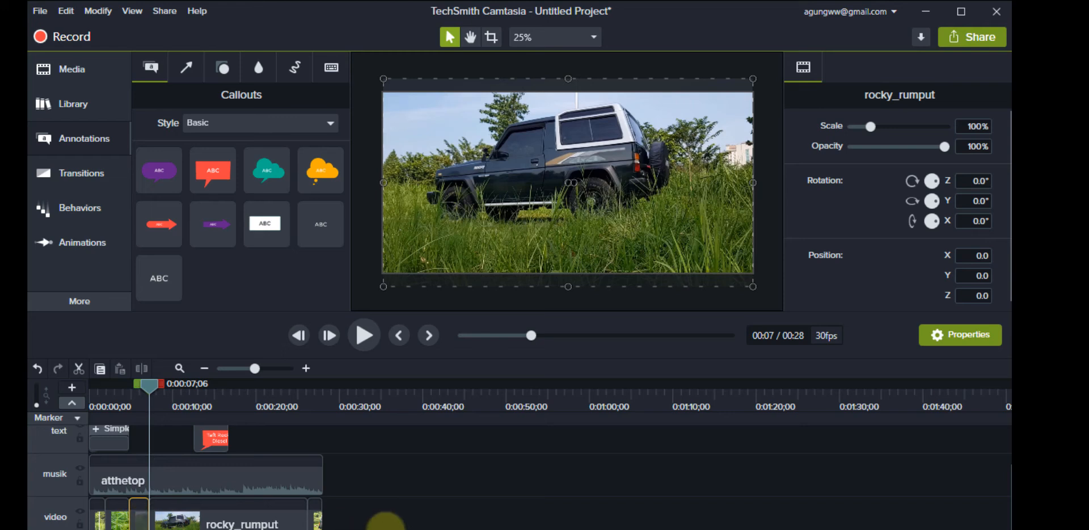
# - Shift the long rocky_rumput clip and the last clip later on the video track, leaving a gap of about 2 seconds
pyautogui.moveTo(390, 512); pyautogui.dragTo(287, 521)
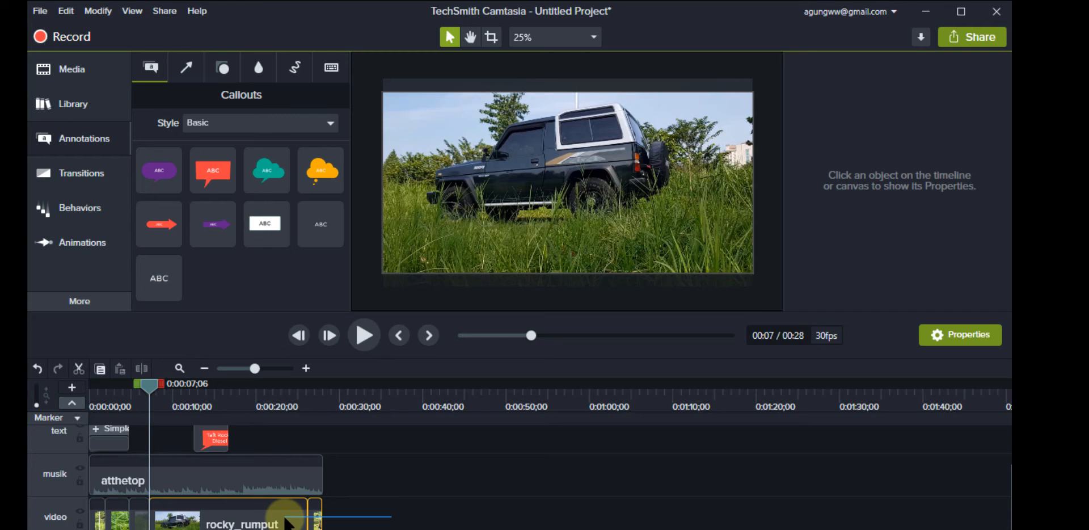
pyautogui.moveTo(288, 522); pyautogui.dragTo(242, 522)
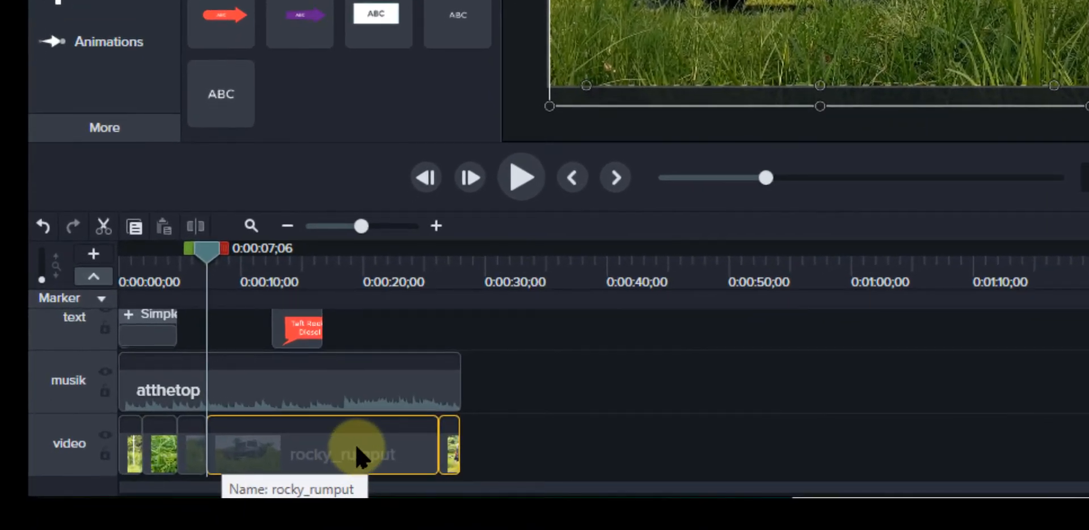
pyautogui.moveTo(341, 464); pyautogui.dragTo(389, 450)
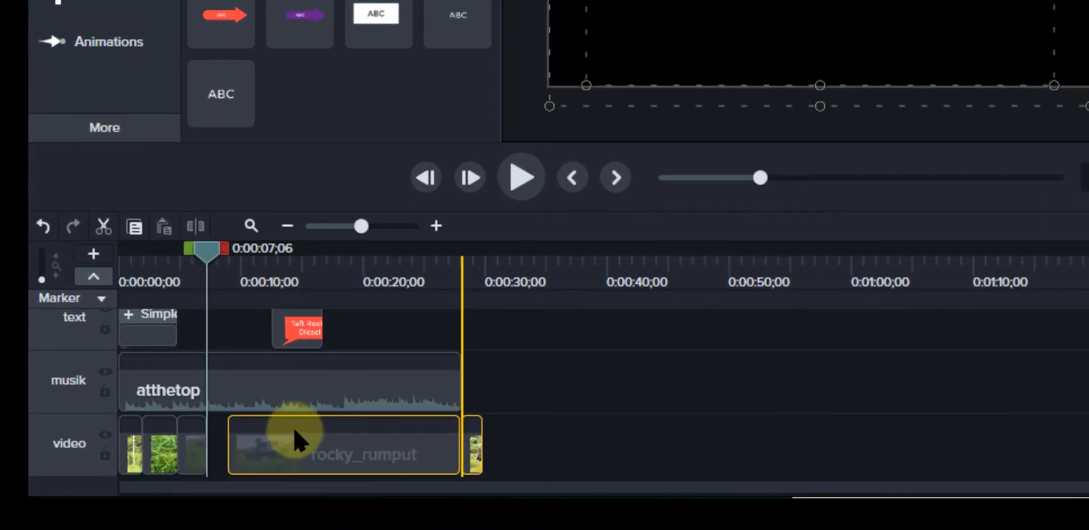
pyautogui.moveTo(192, 255); pyautogui.dragTo(195, 250)
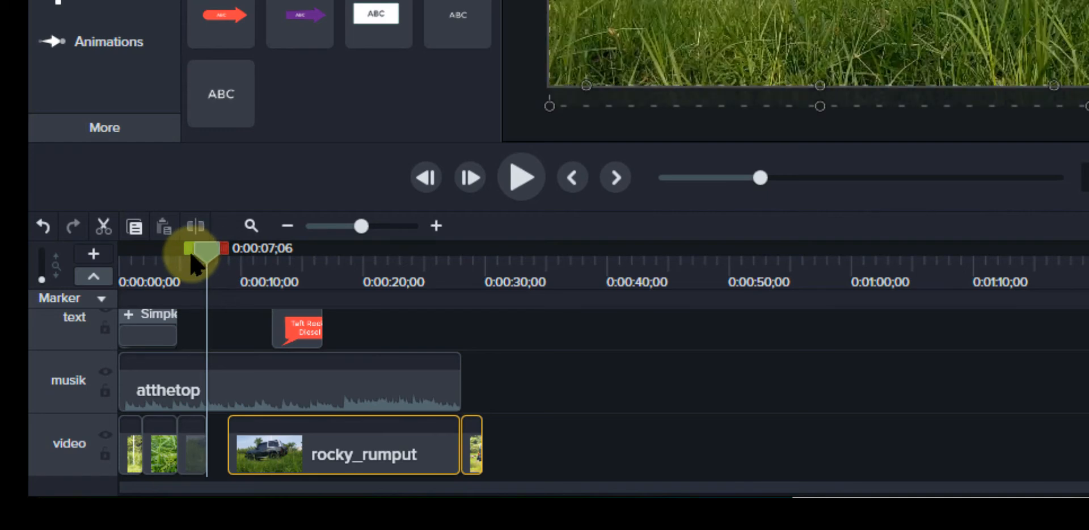
# - Apply the Clip Speed visual effect to the short rocky_rumput segment just before the gap
pyautogui.click(195, 451)
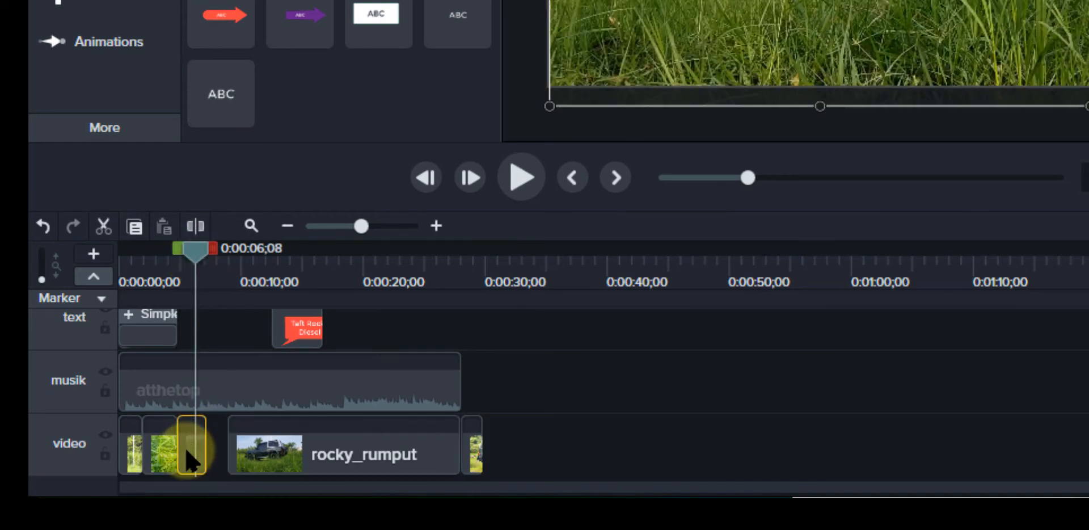
pyautogui.click(228, 2)
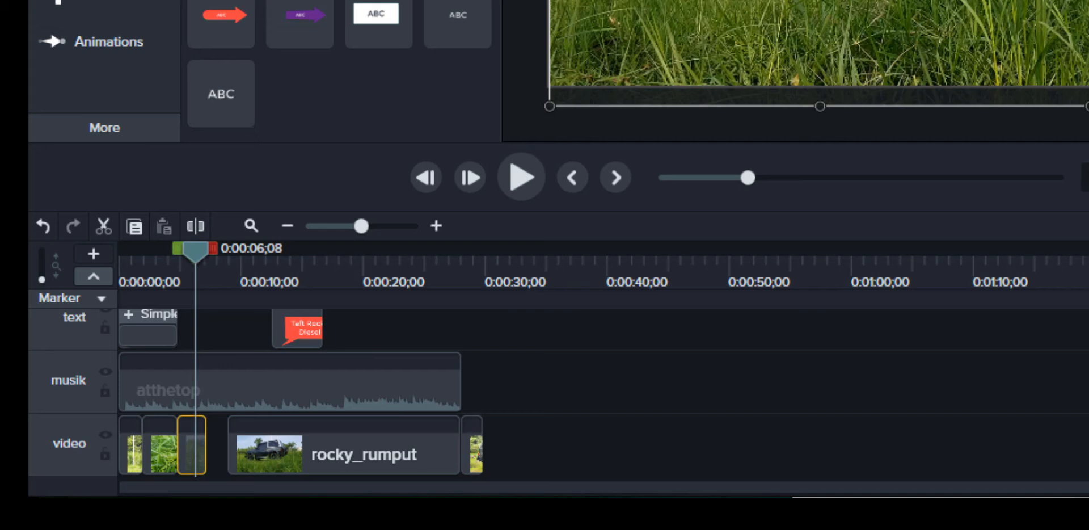
pyautogui.click(116, 129)
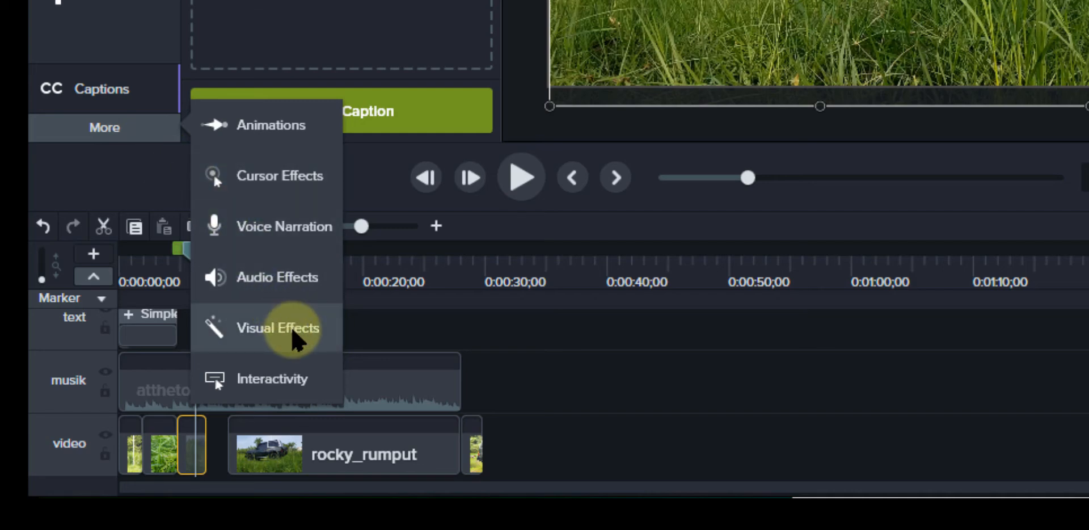
pyautogui.click(286, 327)
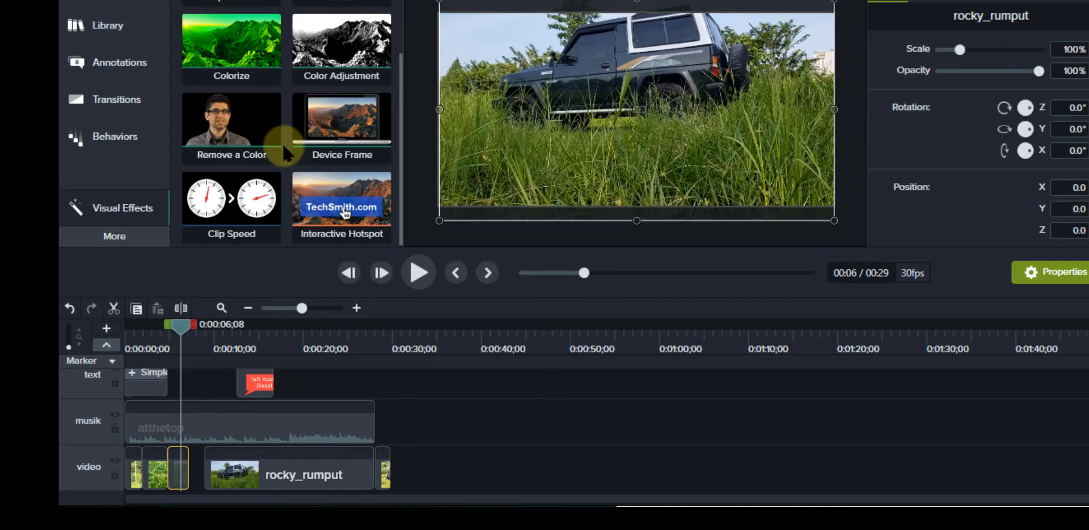
pyautogui.click(255, 118)
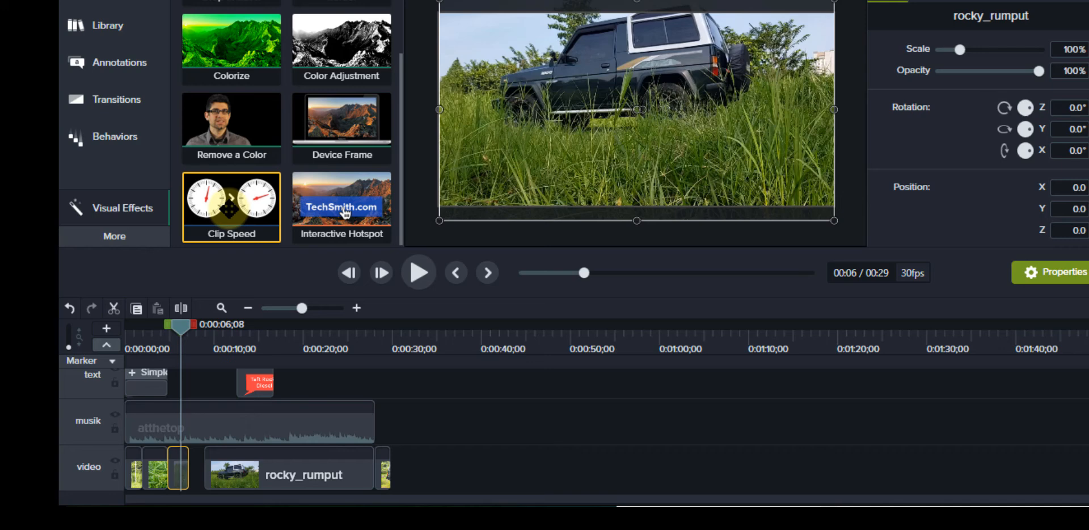
pyautogui.moveTo(230, 205); pyautogui.dragTo(178, 471)
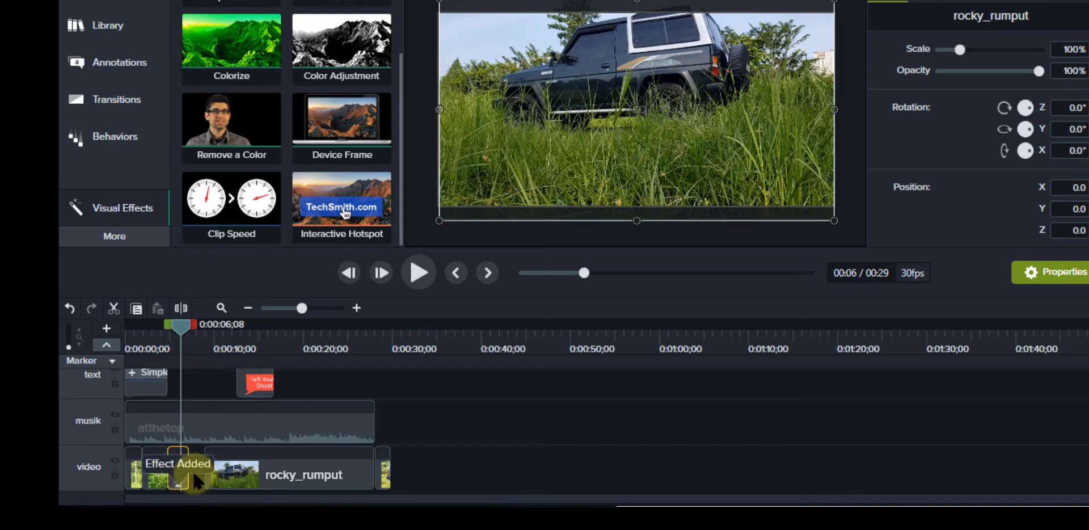
# - Slow the segment to 0.58x by stretching its Clip Speed effect to the start of the following clip
pyautogui.click(357, 308)
pyautogui.click(357, 308)
pyautogui.click(357, 308)
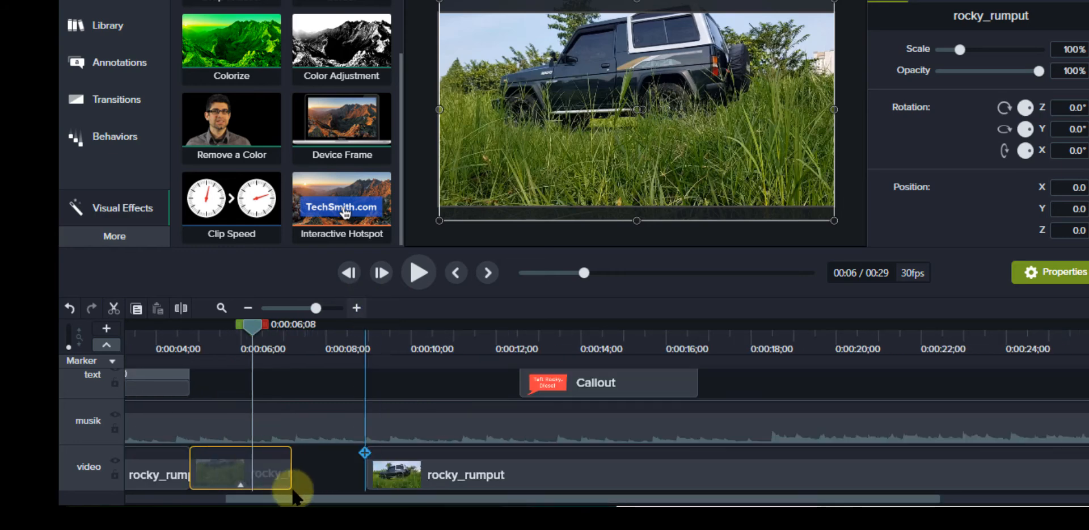
pyautogui.click(241, 485)
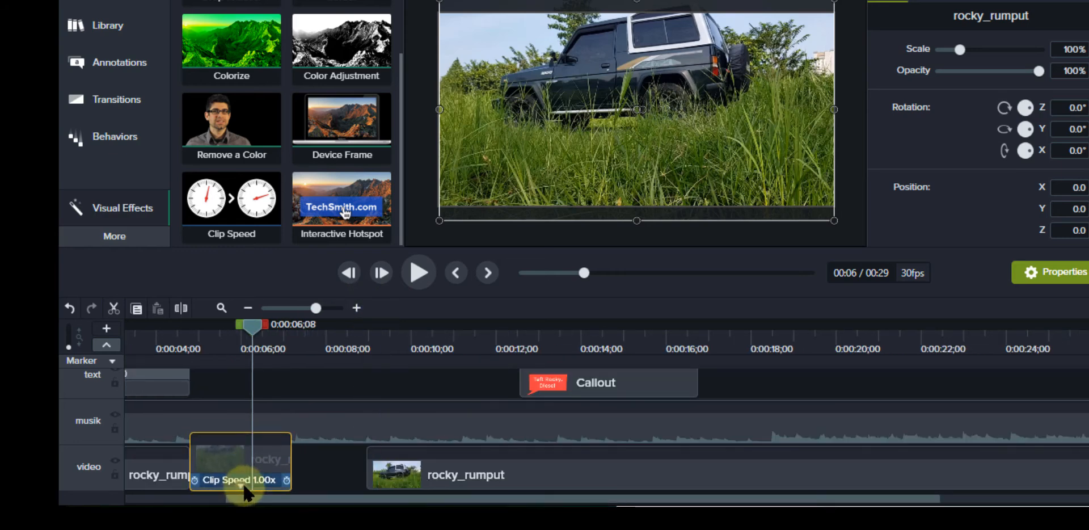
pyautogui.moveTo(287, 480); pyautogui.dragTo(368, 490)
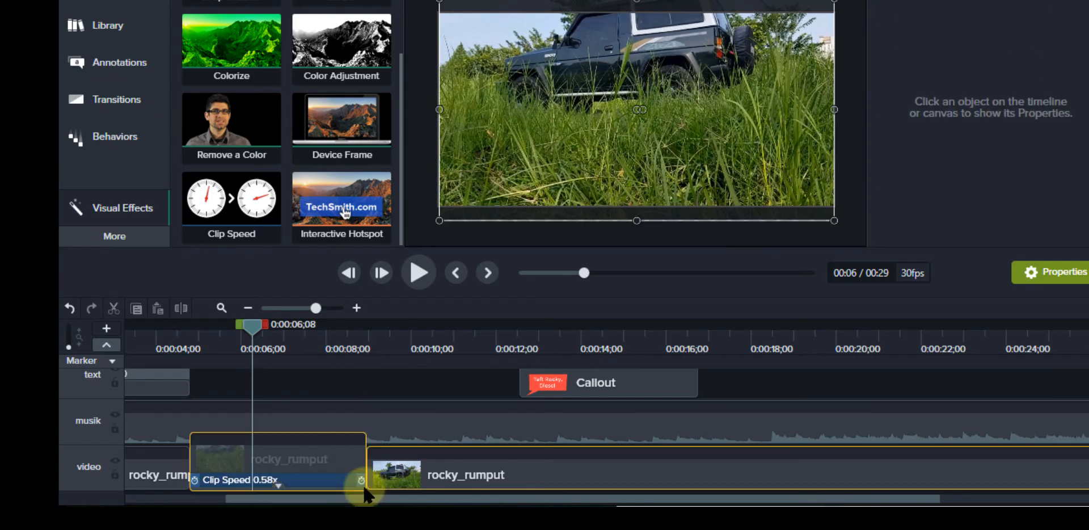
pyautogui.moveTo(232, 336); pyautogui.dragTo(377, 356)
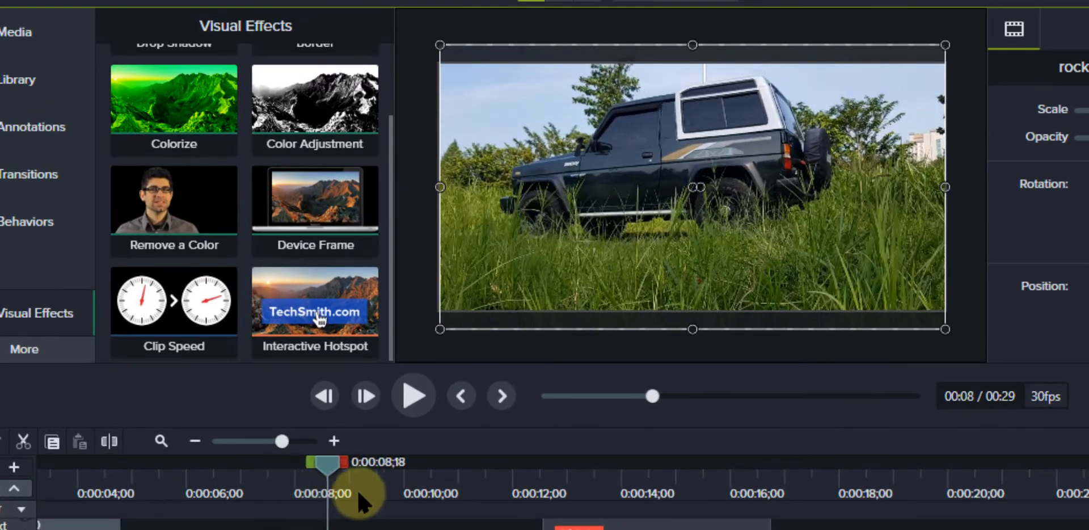
# - Try speeding the segment up to 6.55x, lasting 11 frames, and play back that part of the timeline
pyautogui.moveTo(358, 493); pyautogui.dragTo(195, 510)
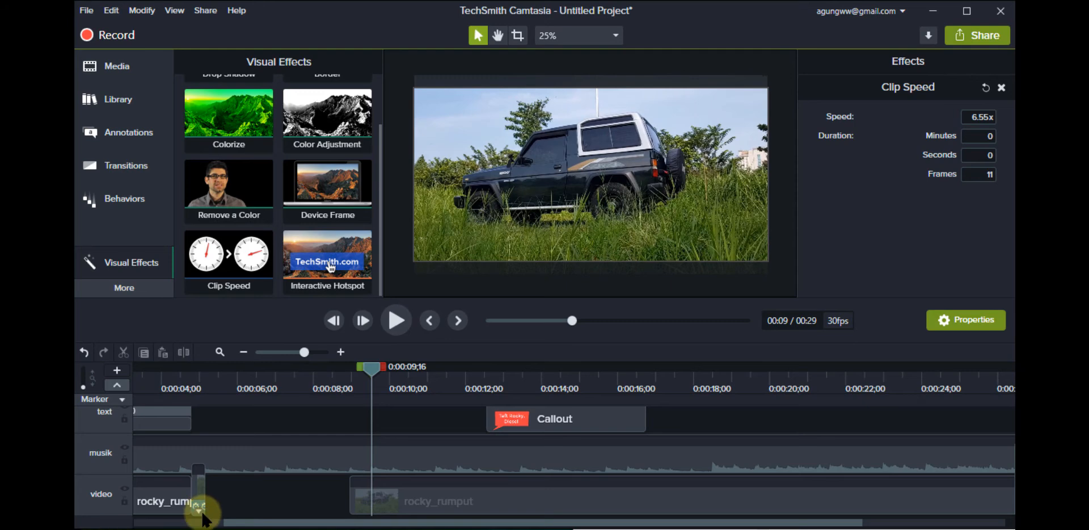
pyautogui.click(191, 370)
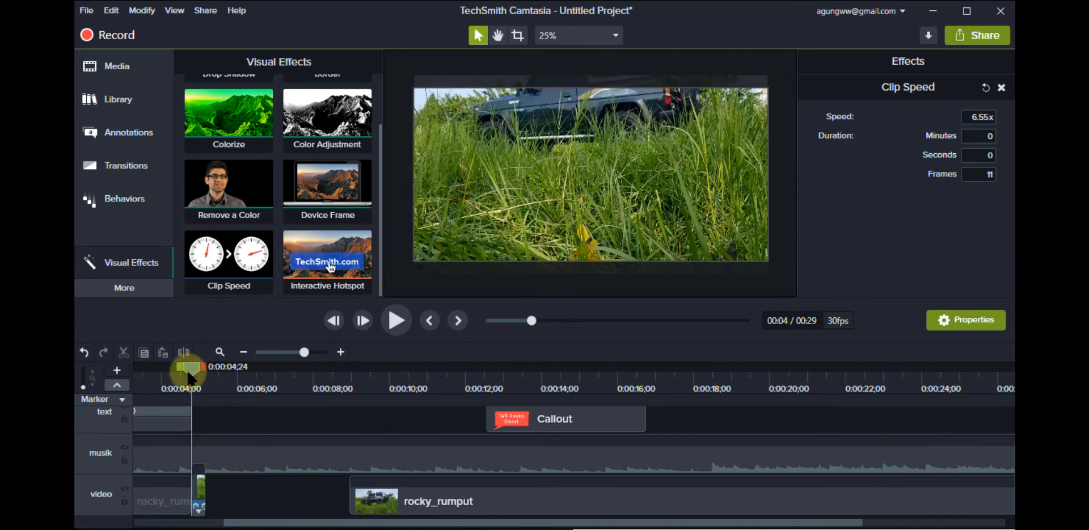
pyautogui.press('space')
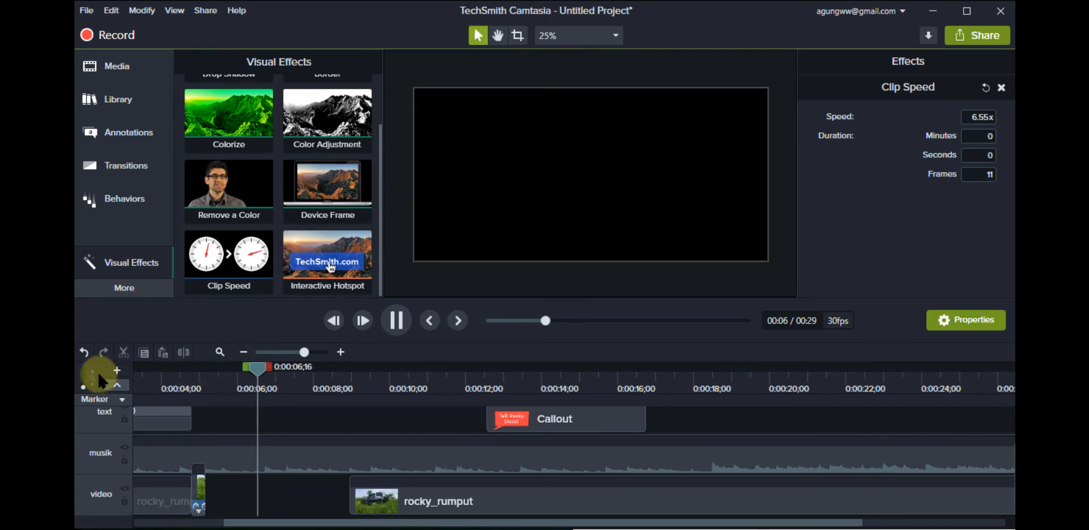
pyautogui.click(160, 366)
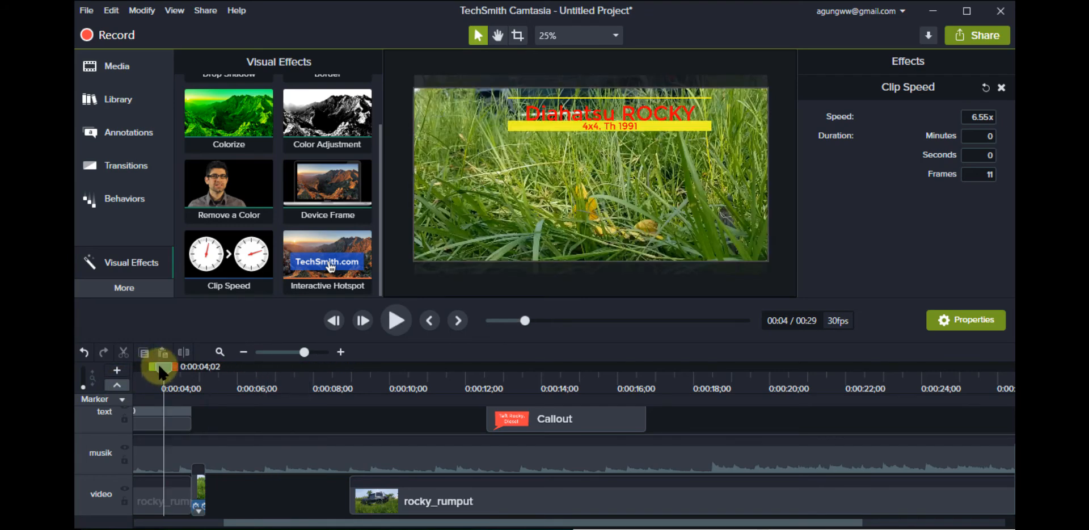
pyautogui.press('space')
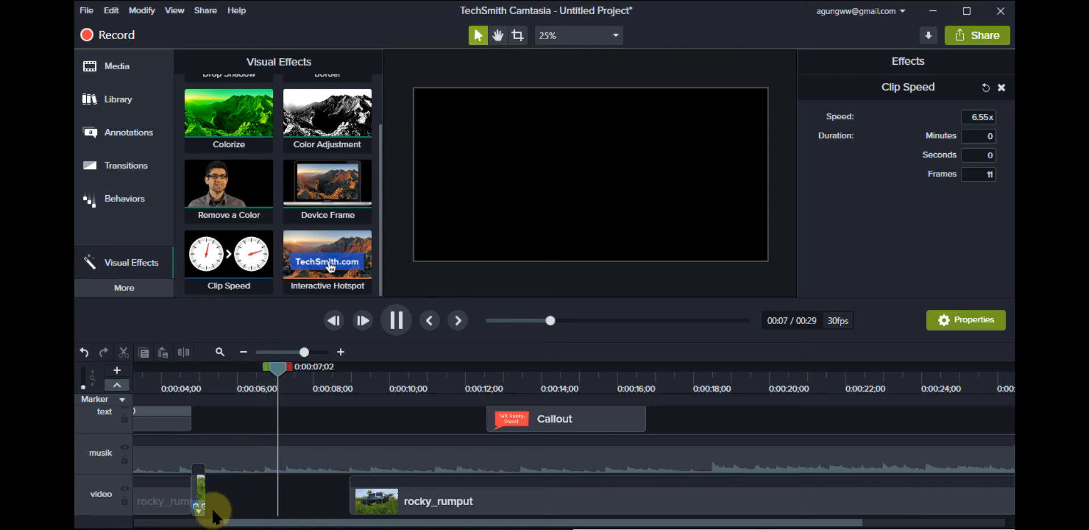
pyautogui.press('space')
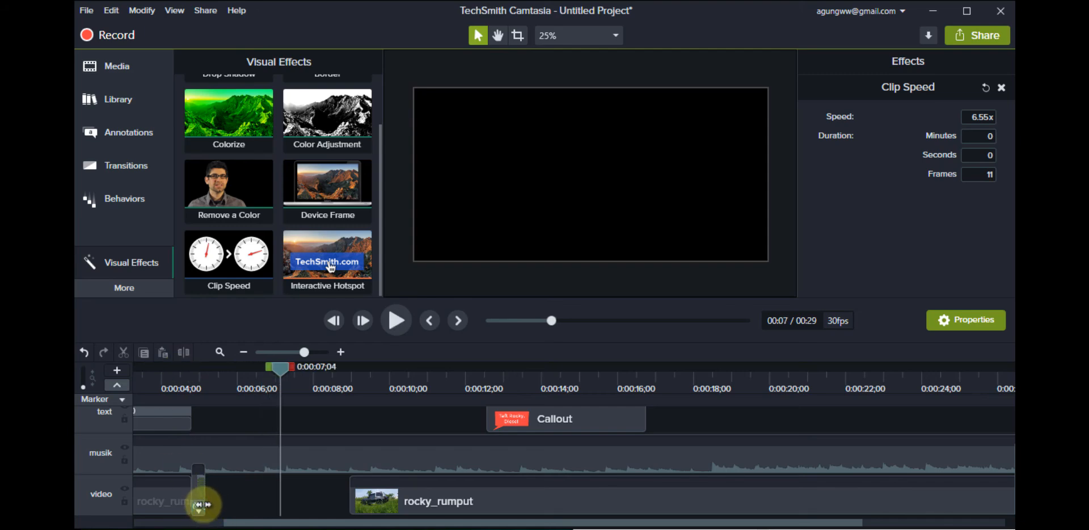
# - Stretch the segment's Clip Speed effect back to 0.58x so it fills the gap before the following clip
pyautogui.moveTo(199, 505); pyautogui.dragTo(345, 505)
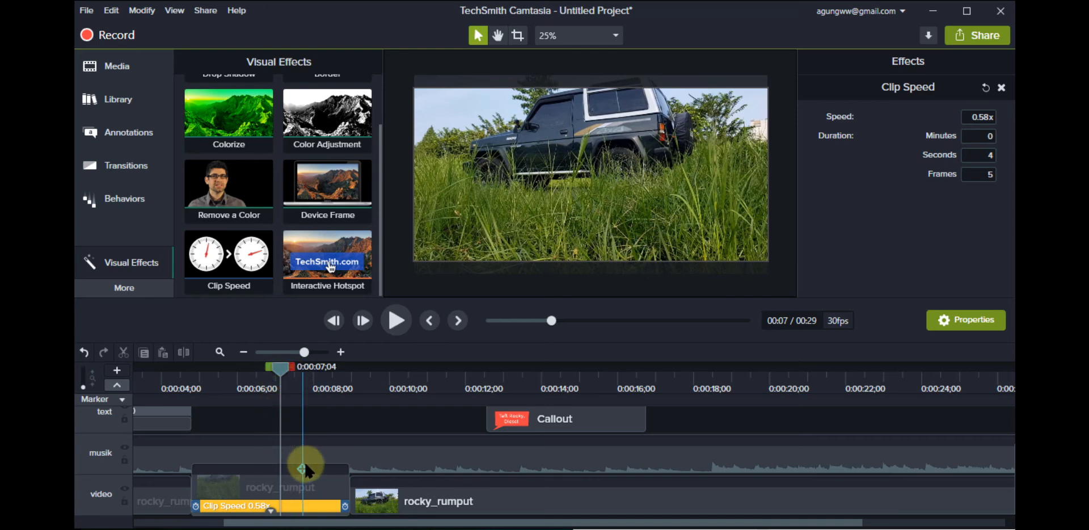
pyautogui.click(242, 353)
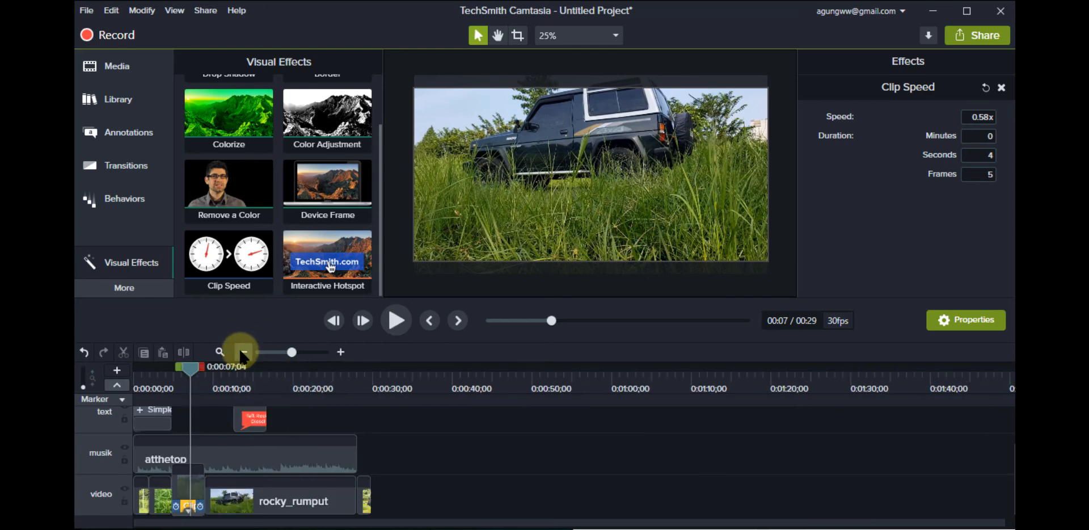
pyautogui.click(479, 468)
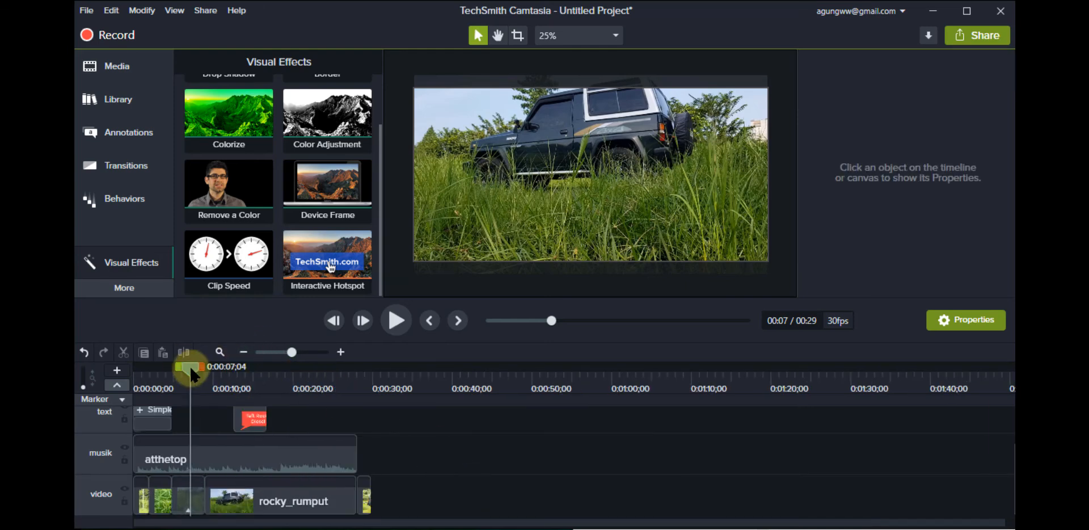
# - Extend the atthetop music clip to the end of the last video clip, move its fade-out point there, and preview the ending
pyautogui.moveTo(190, 367); pyautogui.dragTo(367, 389)
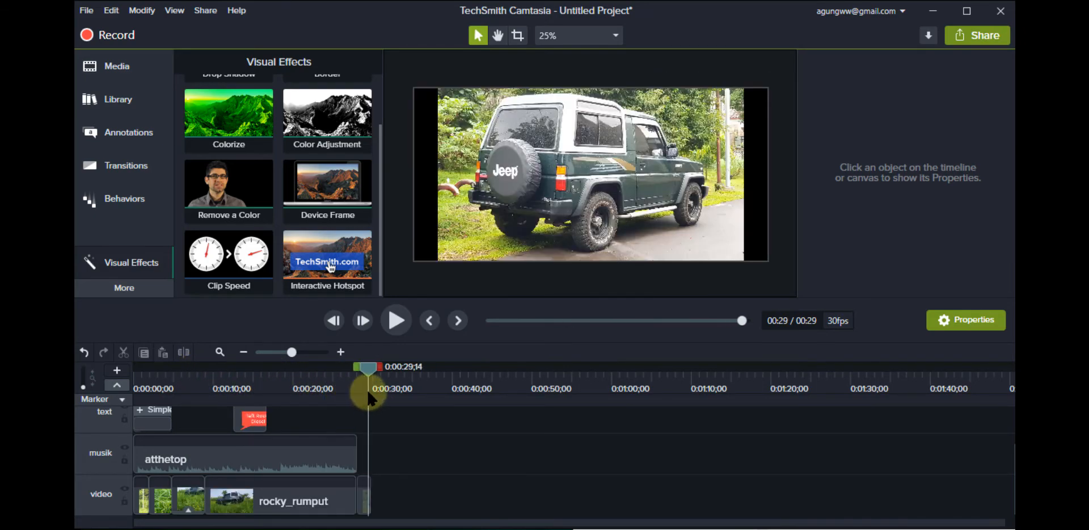
pyautogui.click(334, 391)
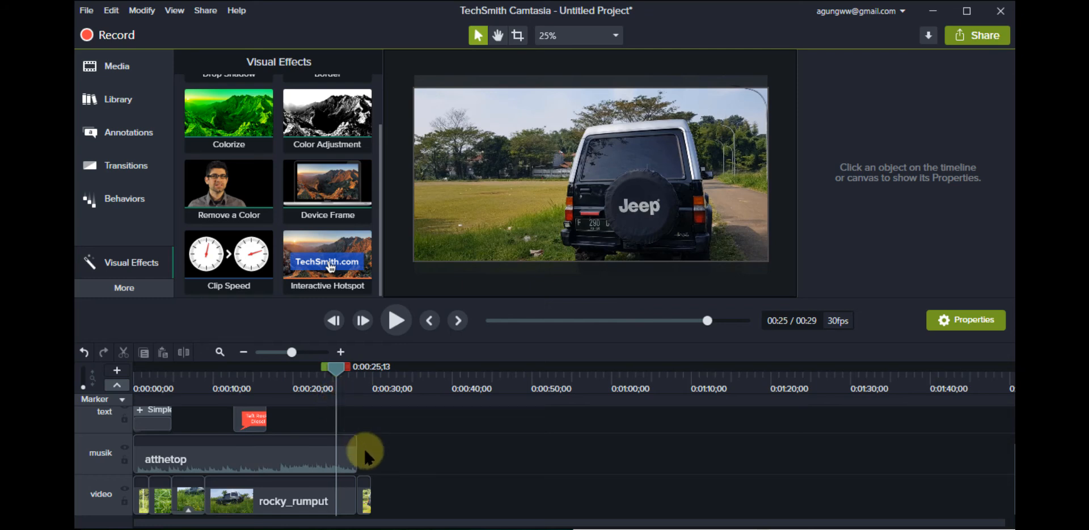
pyautogui.click(290, 458)
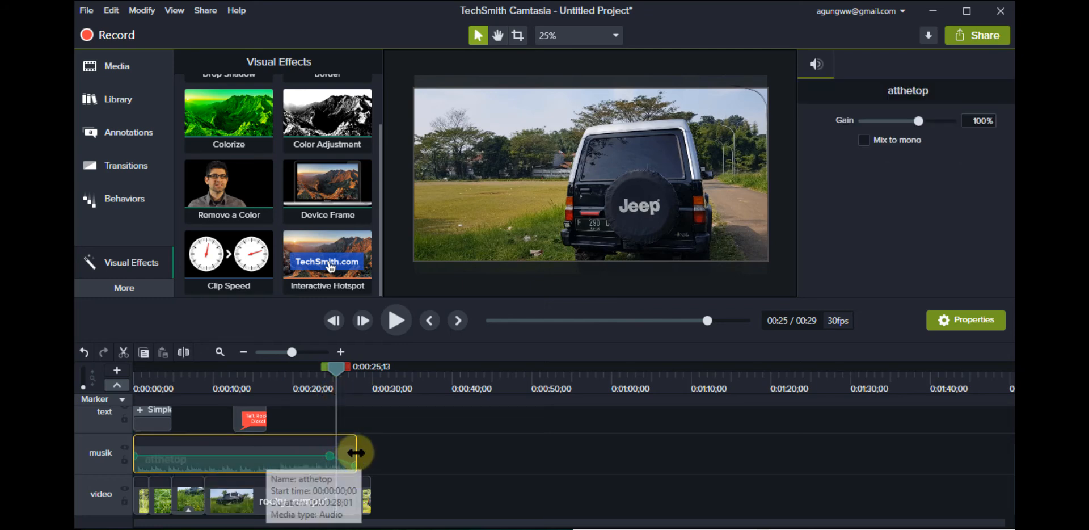
pyautogui.moveTo(364, 452); pyautogui.dragTo(374, 453)
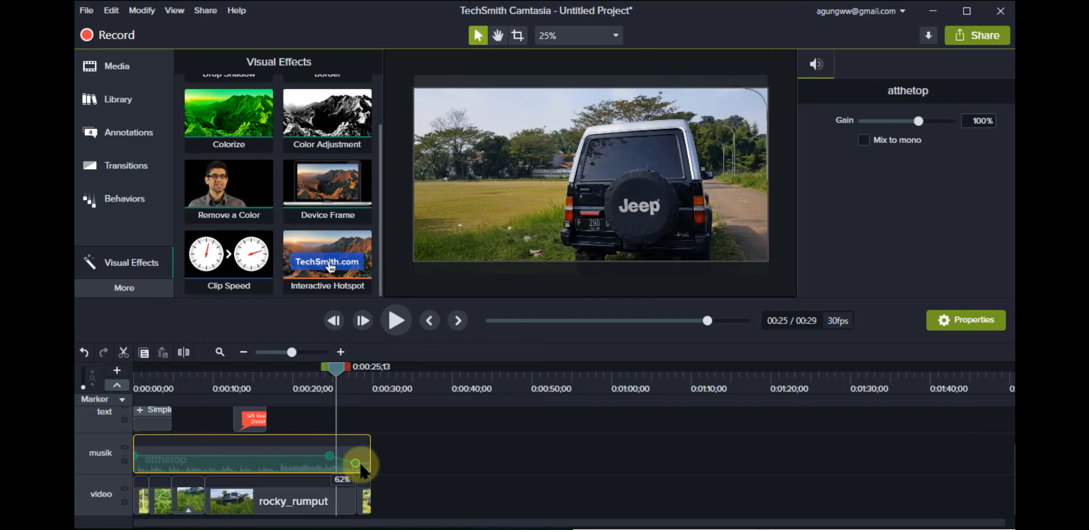
pyautogui.moveTo(359, 462); pyautogui.dragTo(390, 465)
pyautogui.moveTo(335, 372); pyautogui.dragTo(326, 383)
pyautogui.press('space')
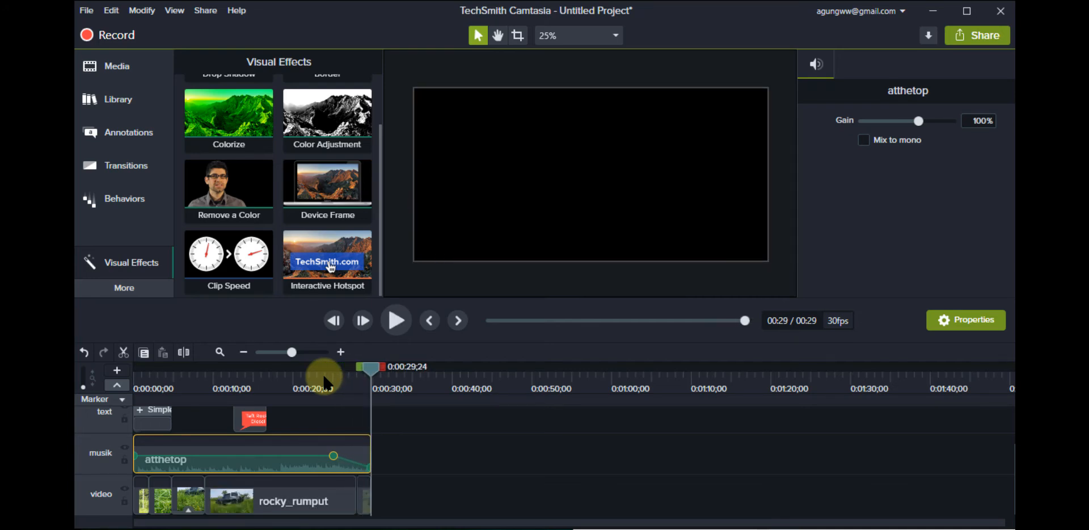
pyautogui.press('space')
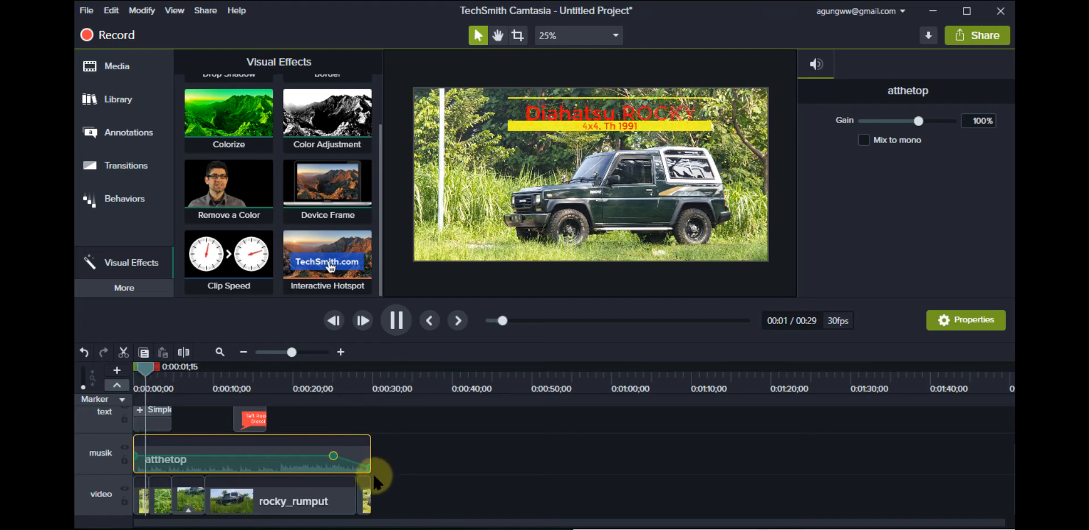
pyautogui.press('space')
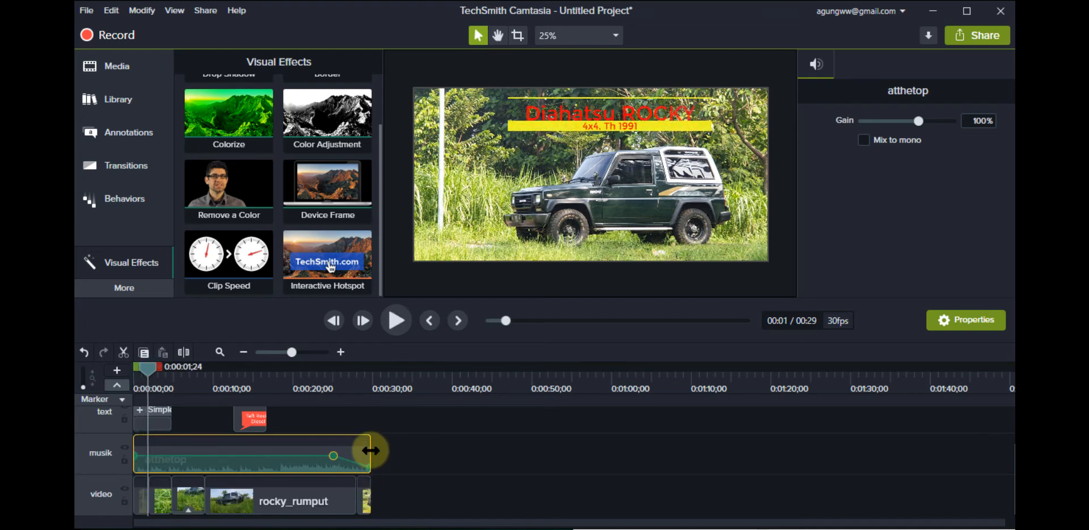
# - Extend the atthetop music clip past the last video clip to 0:00:31;08 and play back the ending
pyautogui.moveTo(370, 450); pyautogui.dragTo(383, 455)
pyautogui.click(400, 485)
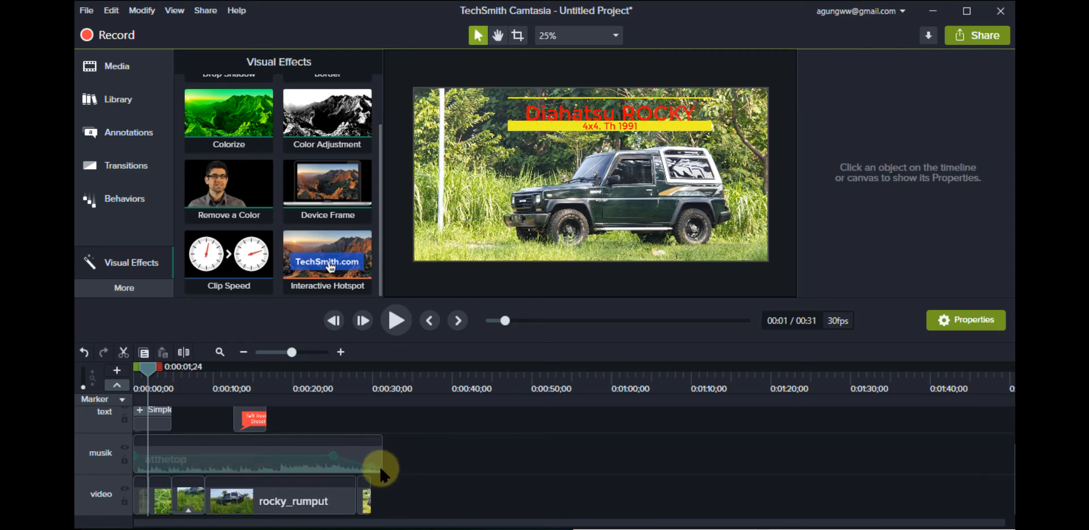
pyautogui.click(356, 385)
pyautogui.press('space')
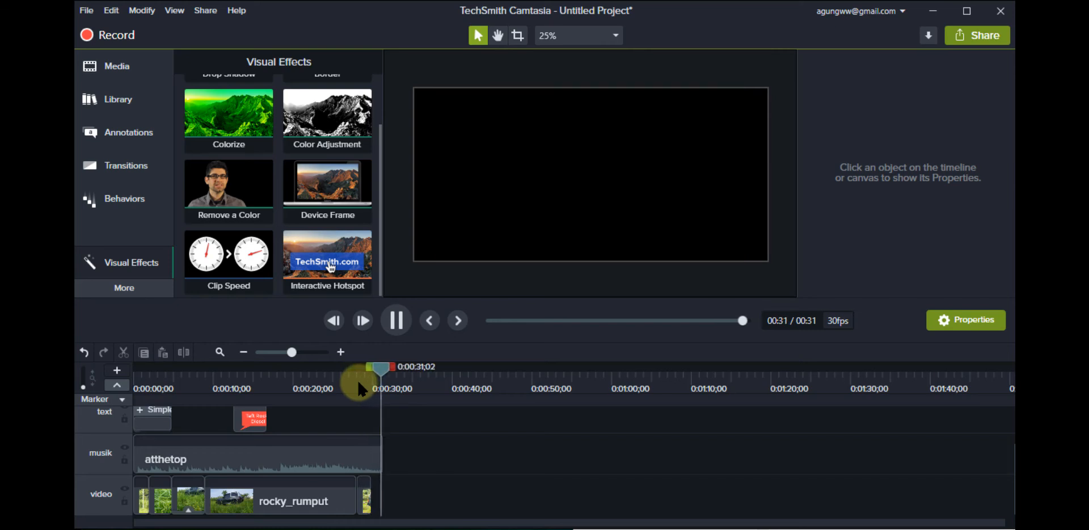
# - Move the last volume point of the atthetop clip to its end at silence, and return the playhead to 0:00:00;00
pyautogui.click(352, 457)
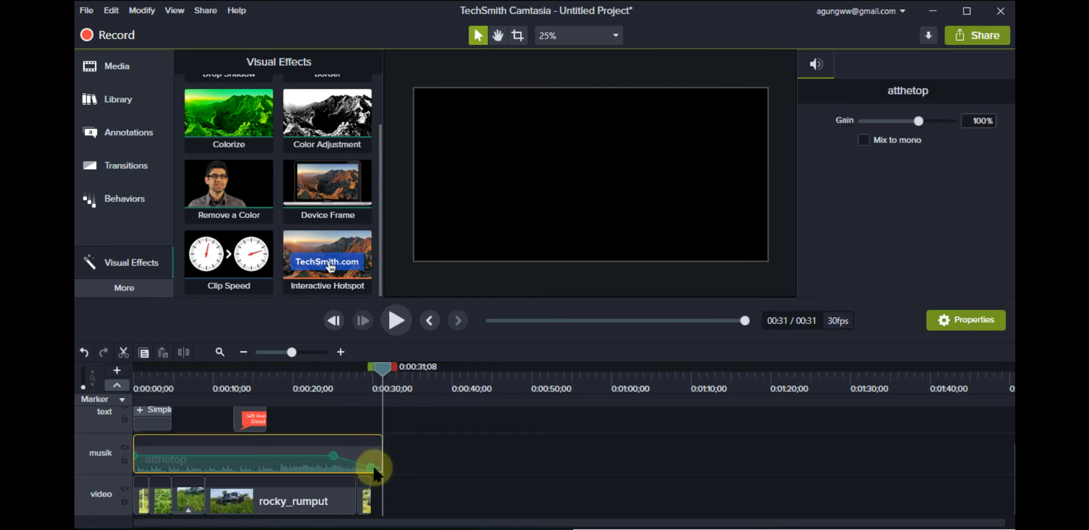
pyautogui.moveTo(376, 466); pyautogui.dragTo(462, 517)
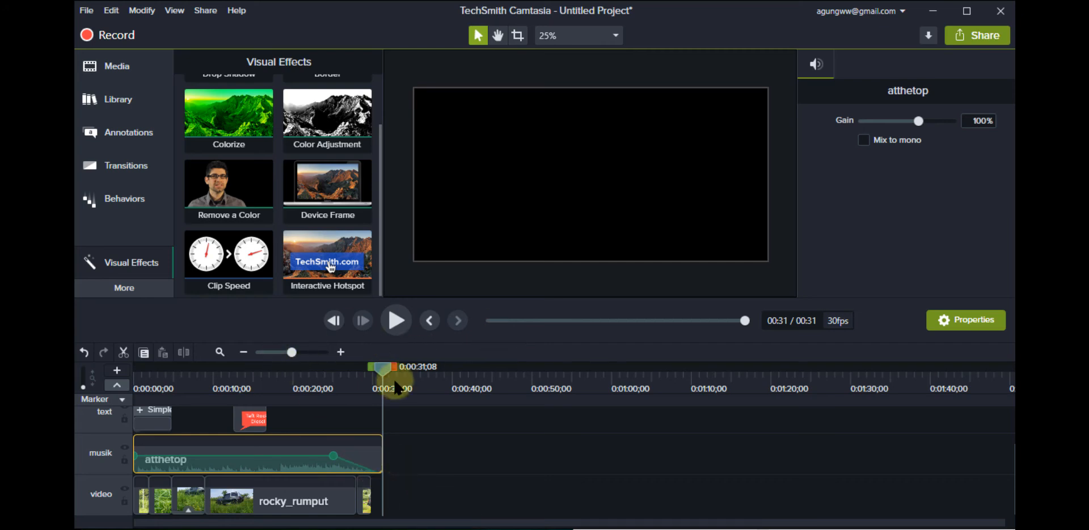
pyautogui.moveTo(382, 369); pyautogui.dragTo(108, 377)
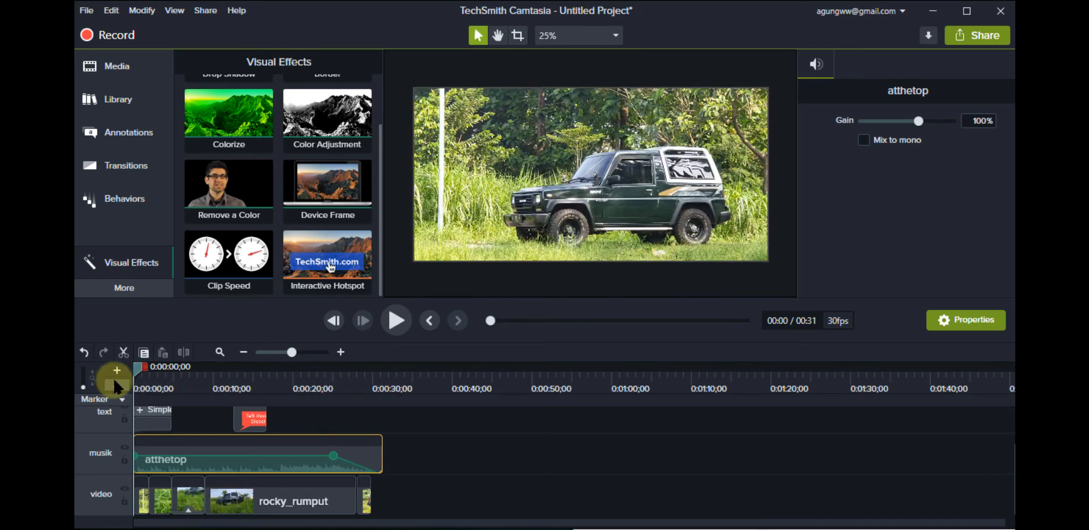
# - Start a local file production with custom production settings and the MP4 - Smart Player (HTML5) format
pyautogui.click(984, 39)
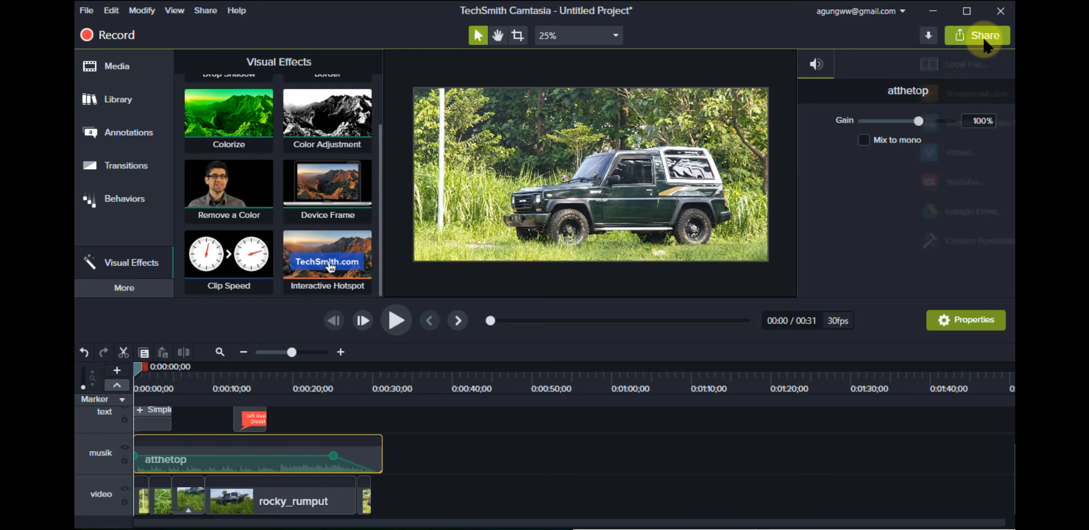
pyautogui.click(981, 64)
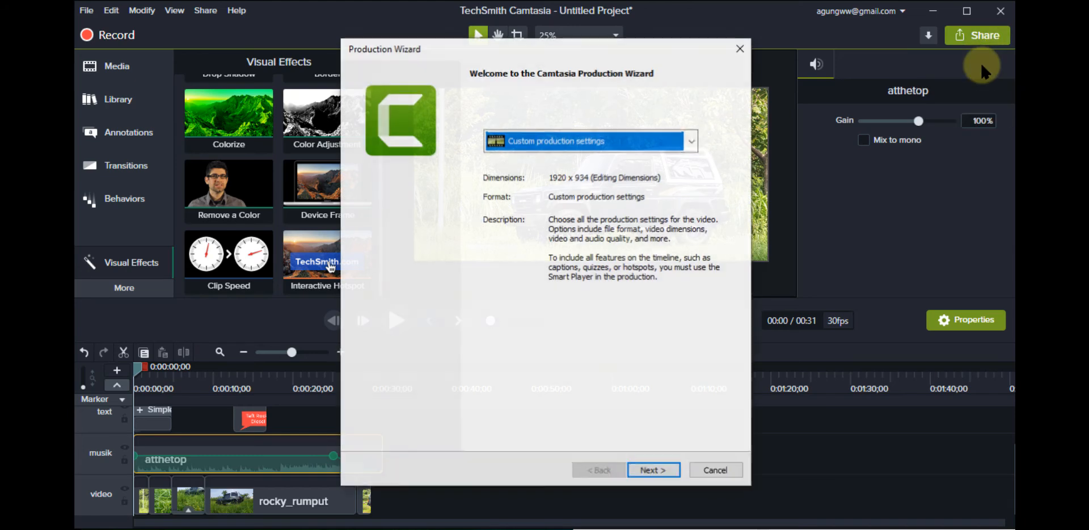
pyautogui.click(569, 141)
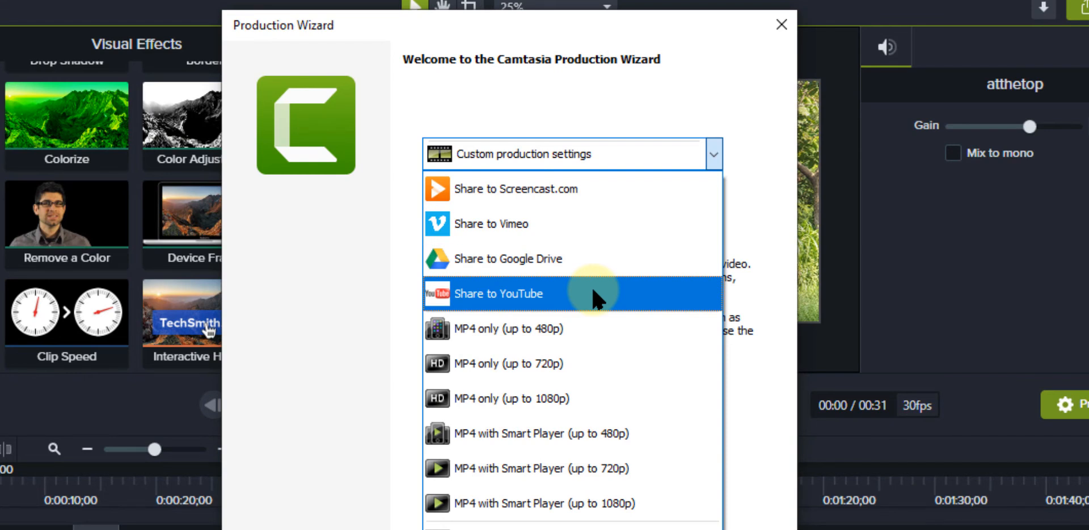
pyautogui.click(594, 295)
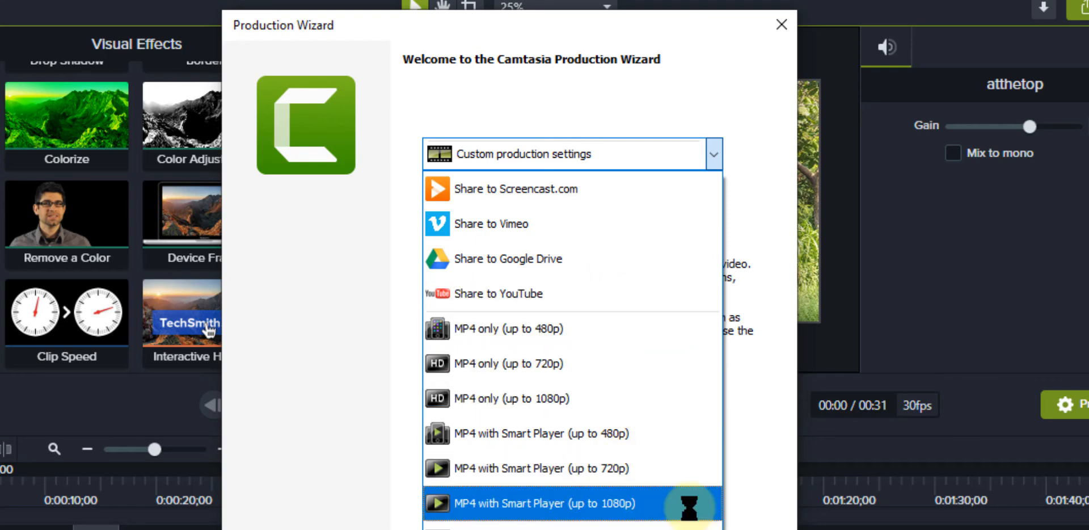
pyautogui.press('Escape')
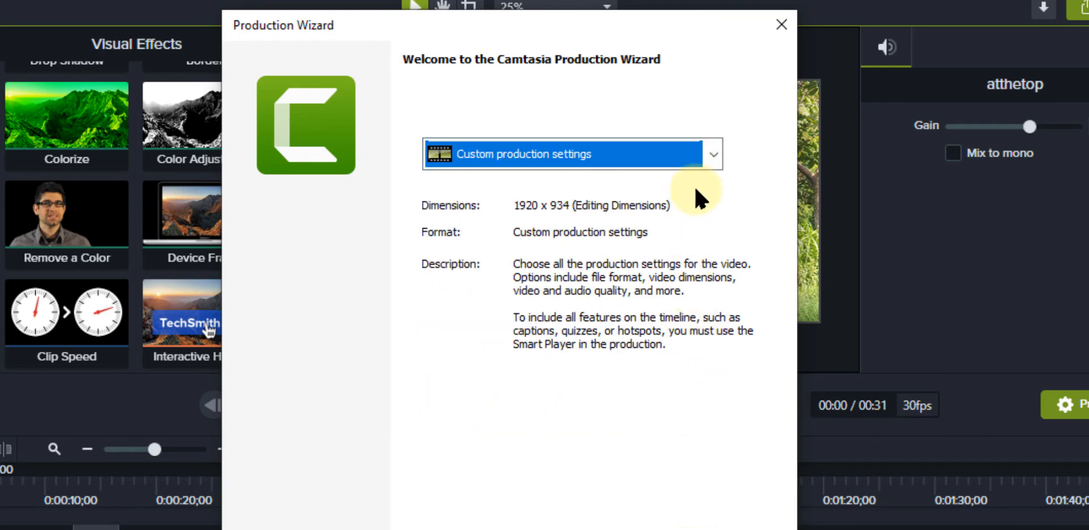
pyautogui.click(712, 155)
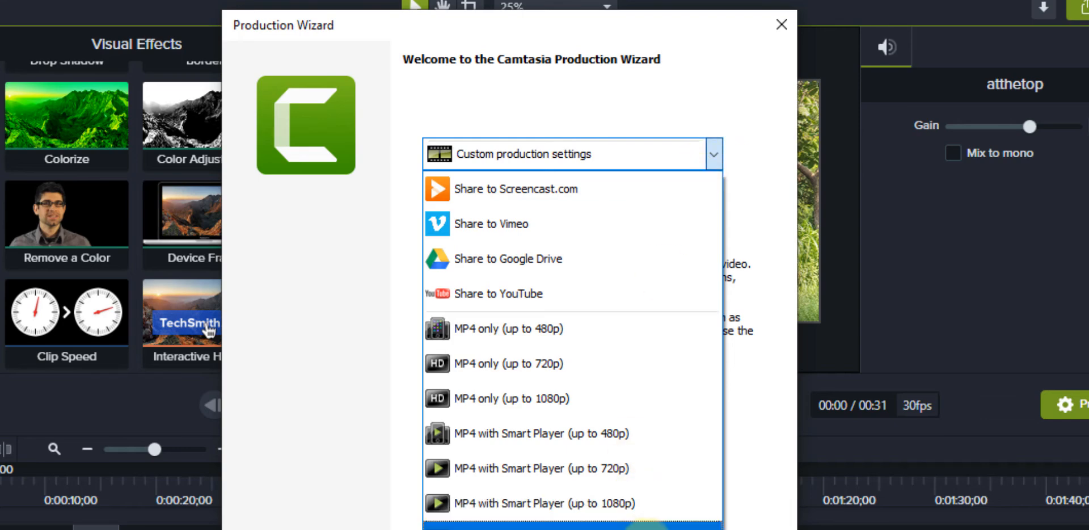
pyautogui.click(646, 525)
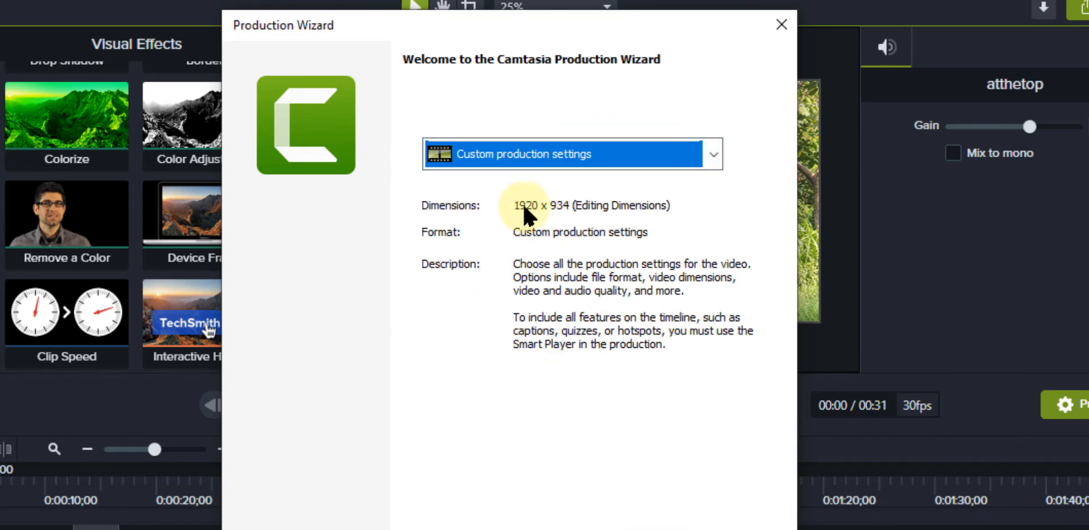
pyautogui.click(713, 154)
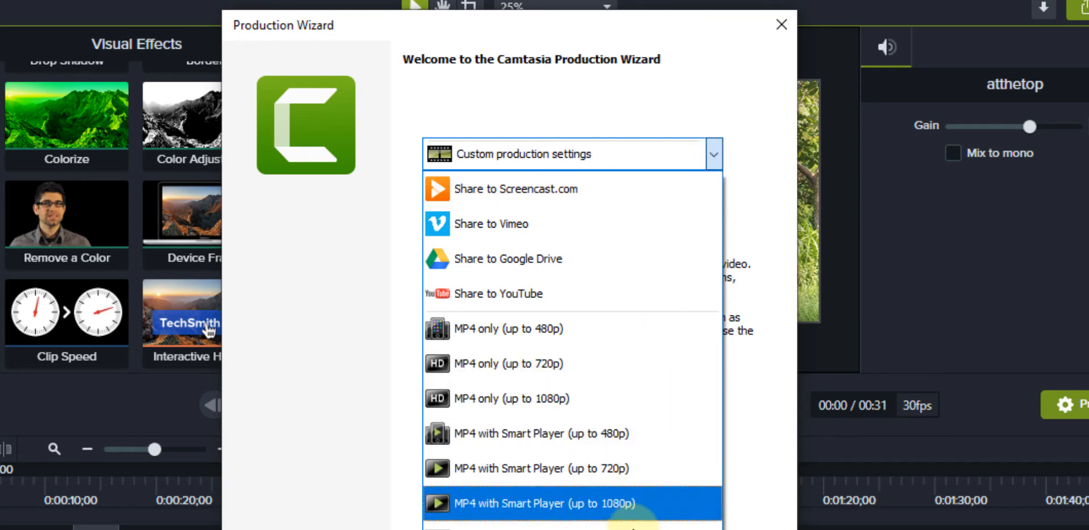
pyautogui.click(635, 526)
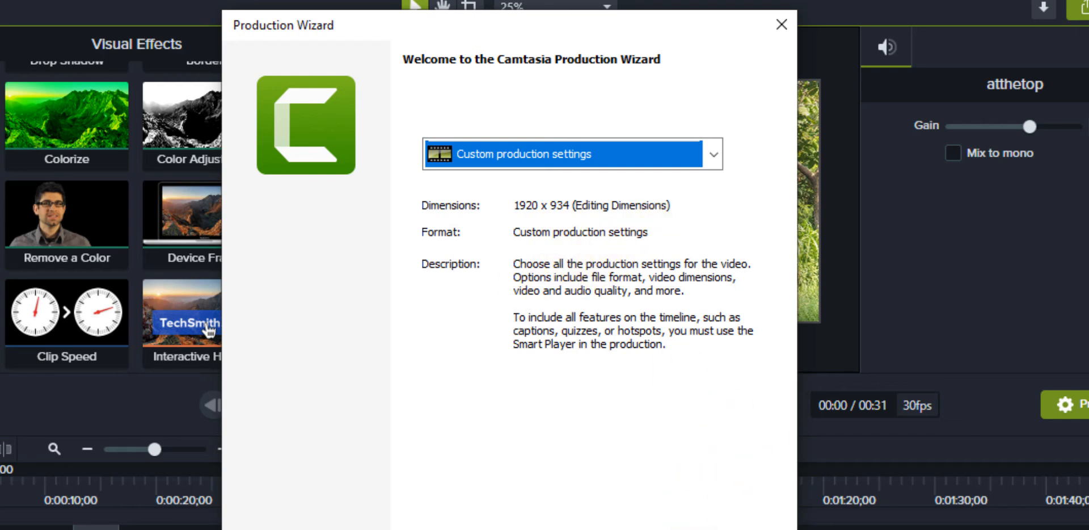
pyautogui.click(694, 529)
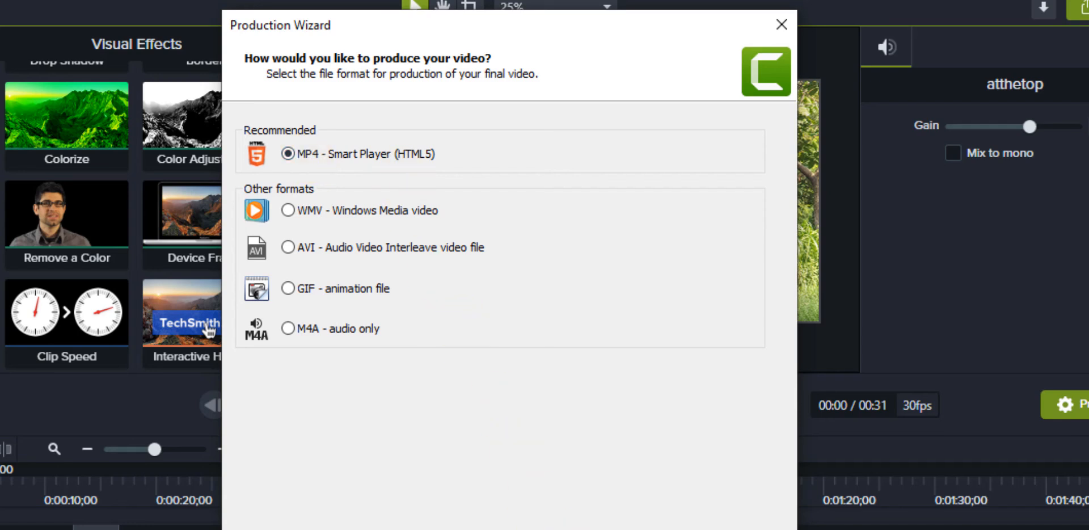
pyautogui.click(694, 529)
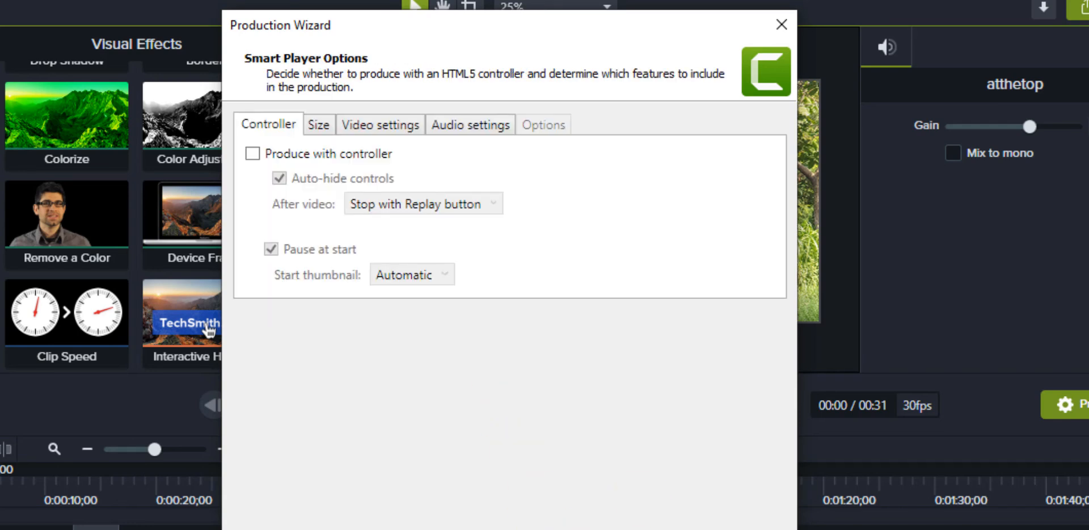
# - Examine the Smart Player options for video size, frame rate, encoding quality and audio bit rate
pyautogui.click(317, 124)
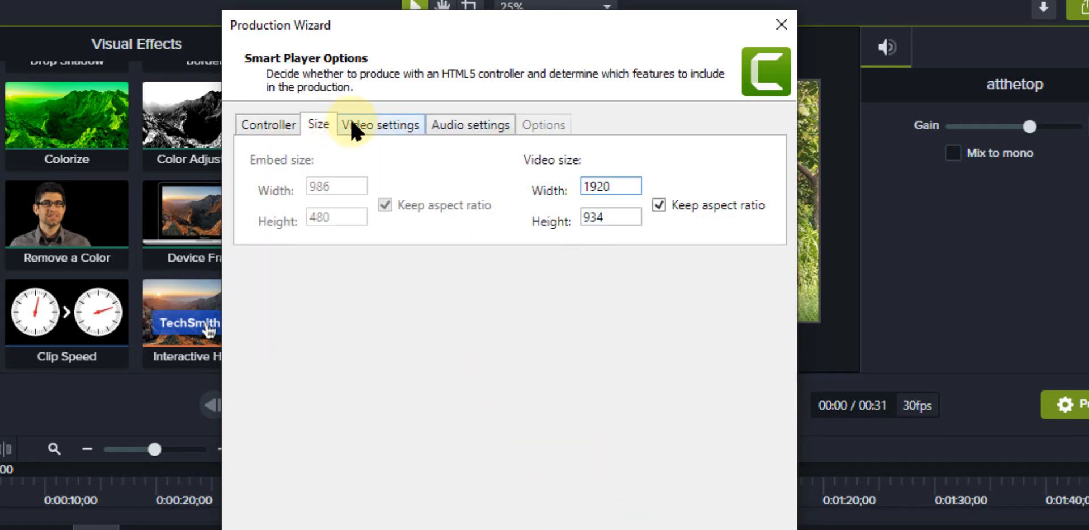
pyautogui.click(364, 125)
pyautogui.click(319, 126)
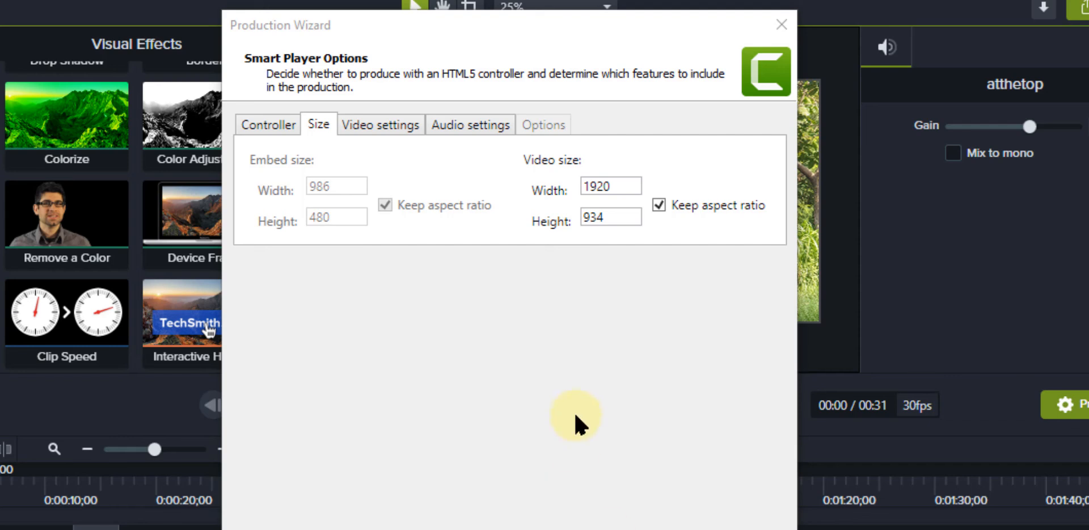
pyautogui.click(593, 188)
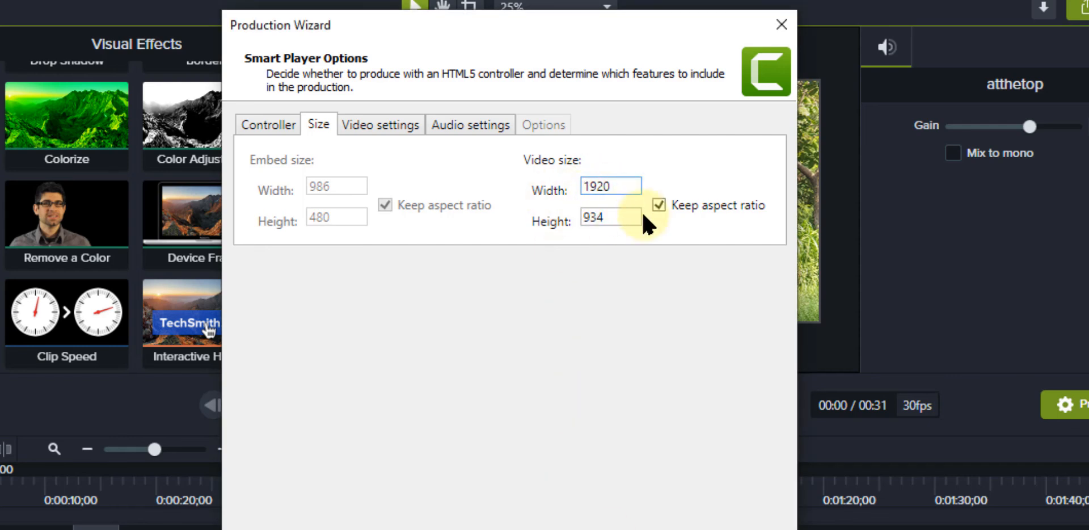
pyautogui.click(387, 126)
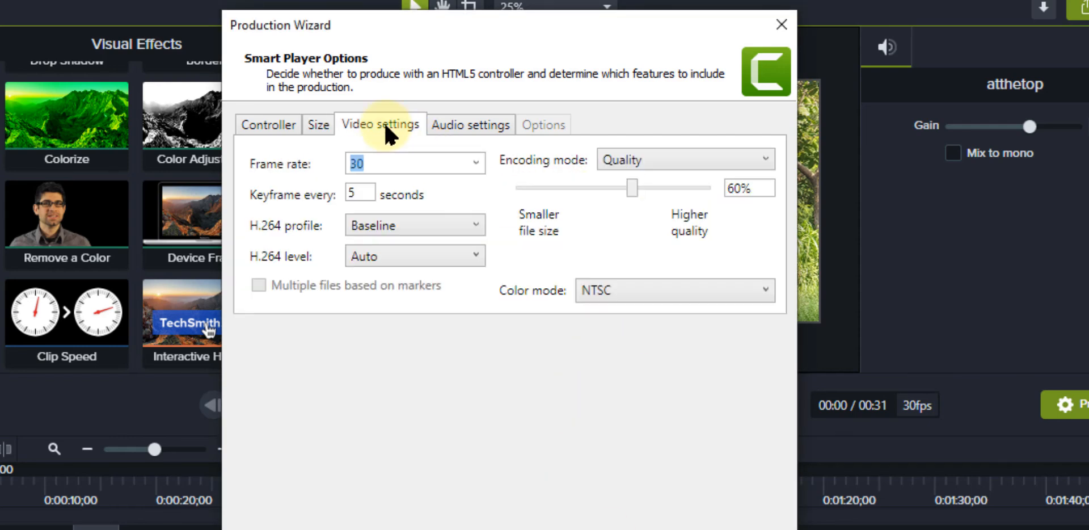
pyautogui.click(476, 163)
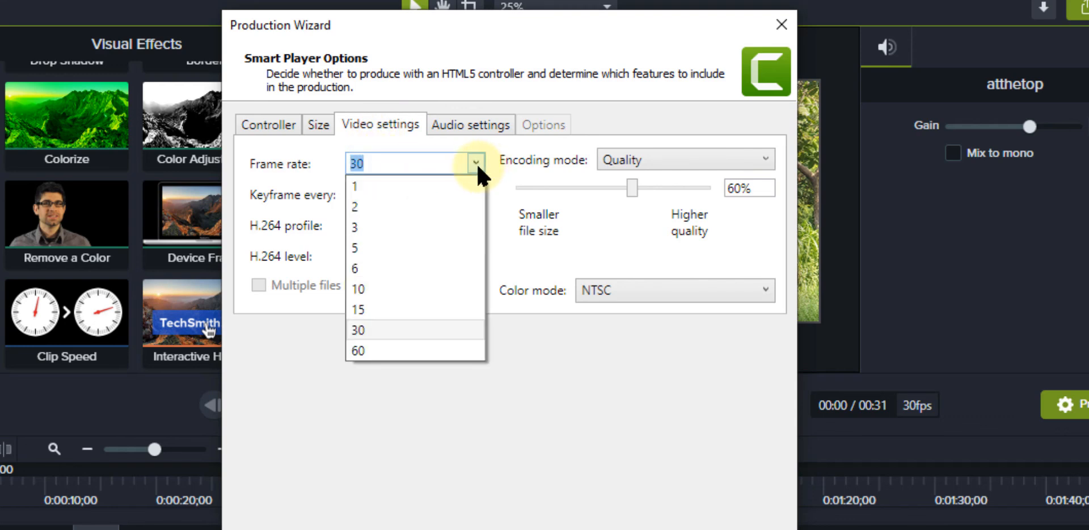
pyautogui.click(478, 164)
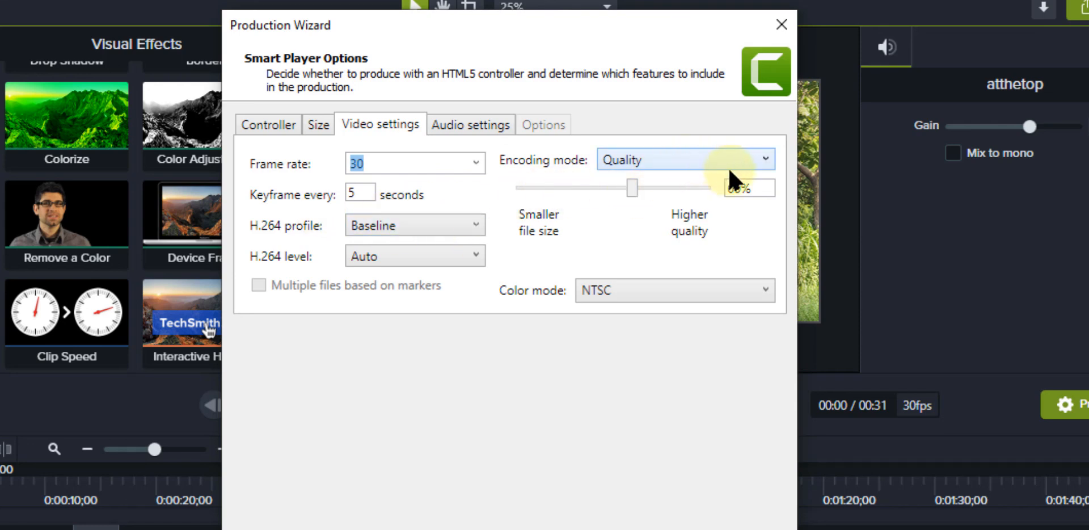
pyautogui.click(480, 146)
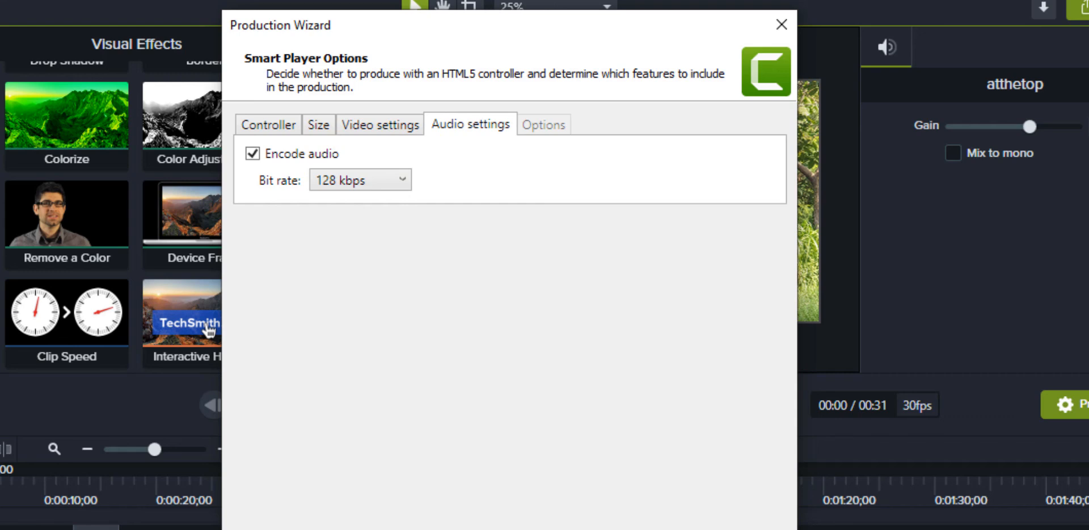
# - Accept the default video options, name the production Camtasia2019_Rocky, and render it to D:\YT\2 selesai
pyautogui.press('Return')
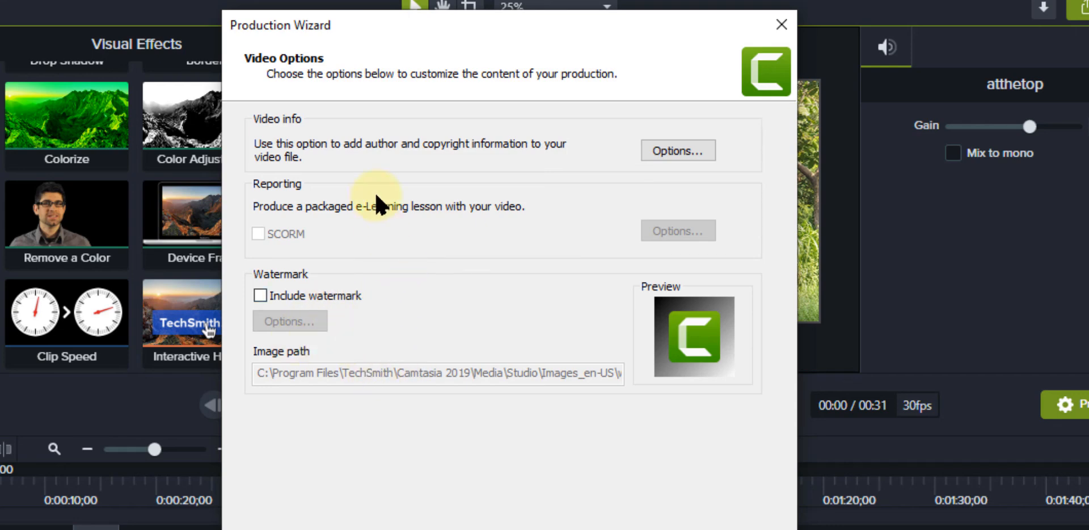
pyautogui.moveTo(480, 29); pyautogui.dragTo(363, 17)
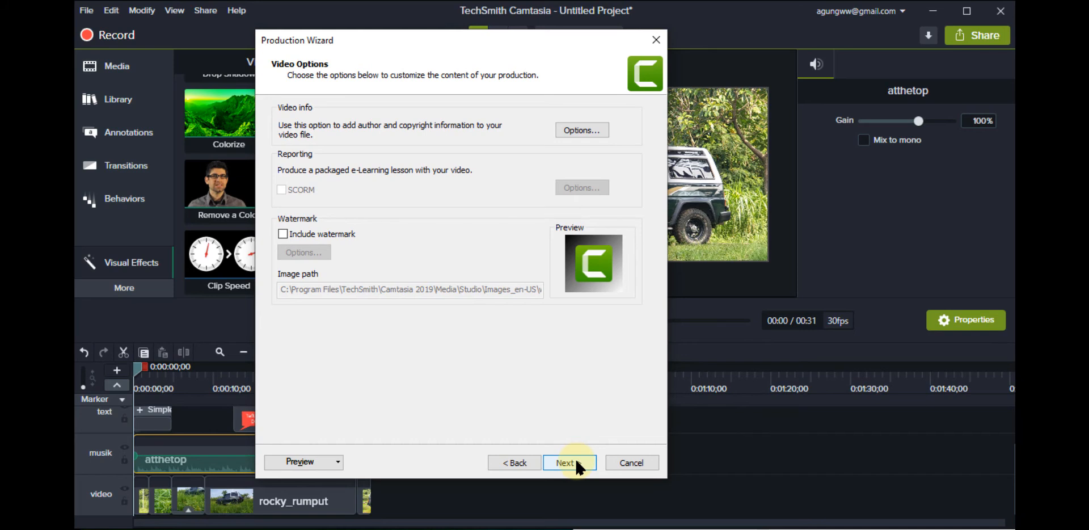
pyautogui.click(576, 463)
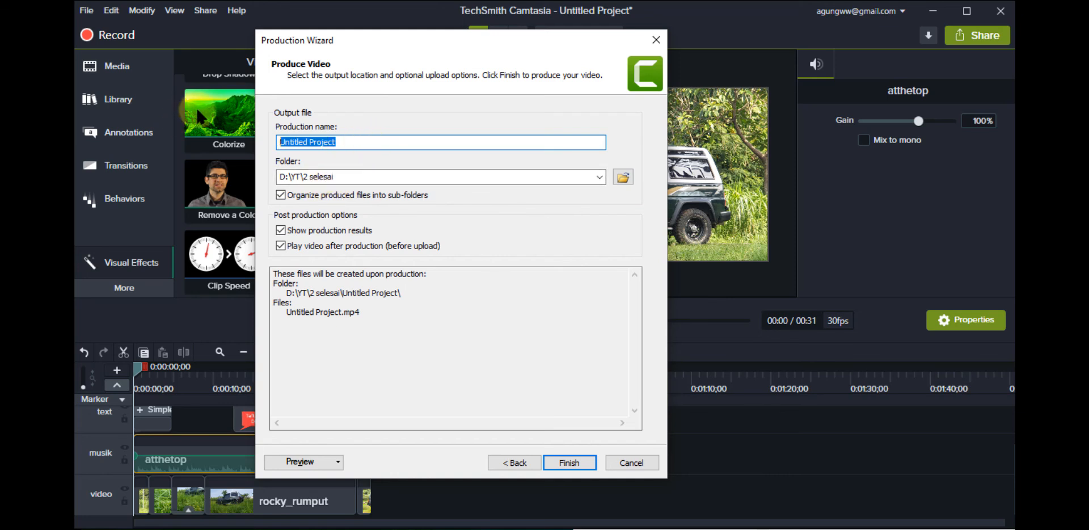
pyautogui.write('C')
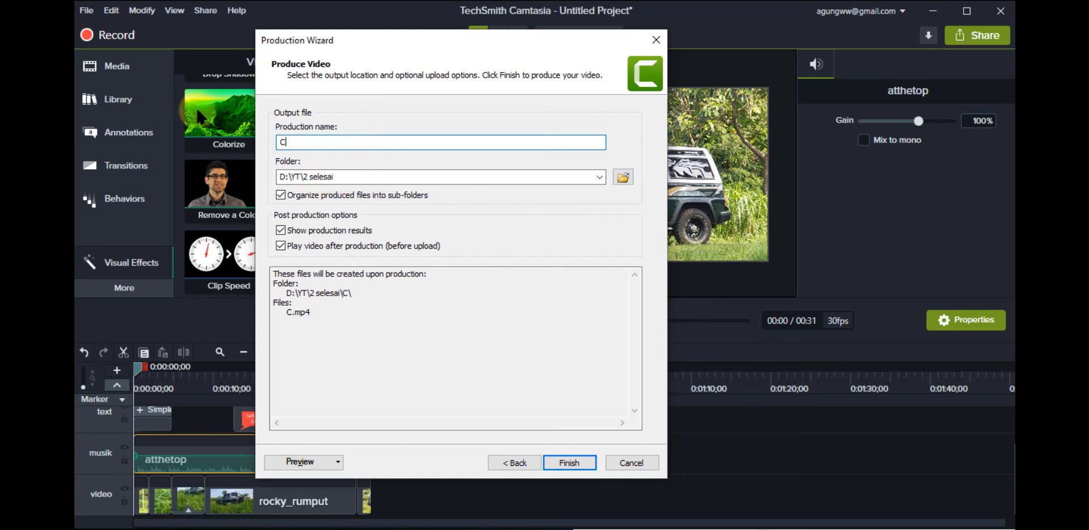
pyautogui.write('amtasia2019')
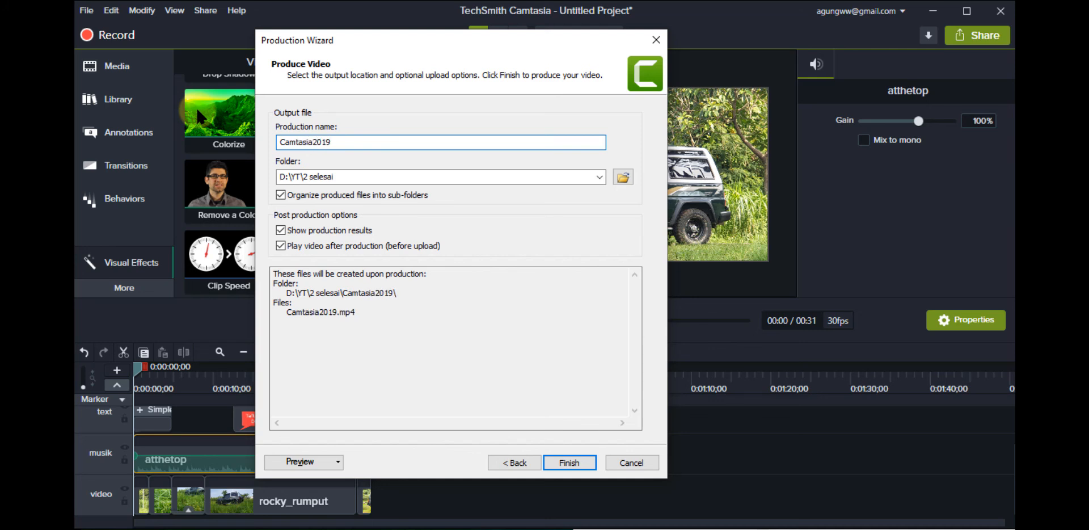
pyautogui.write('_Rocky')
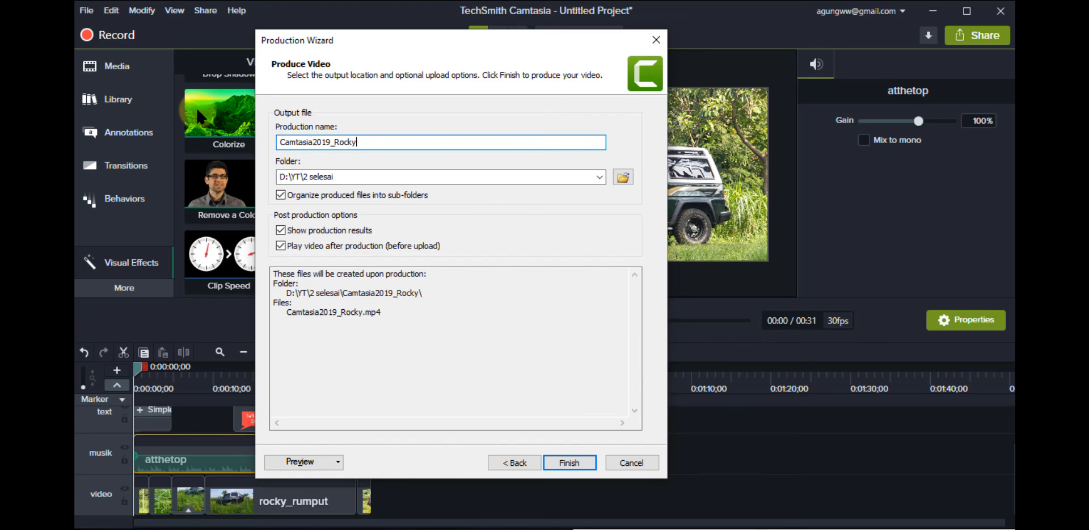
pyautogui.click(578, 462)
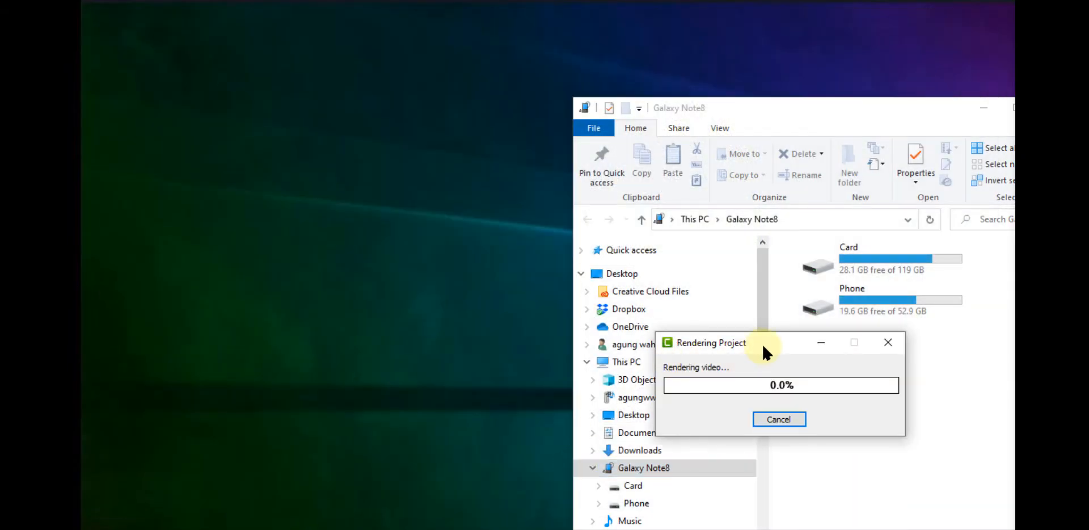
# - Clear the File Explorer window away from the rendering progress, review the production results, and close the results dialog
pyautogui.moveTo(761, 342); pyautogui.dragTo(436, 151)
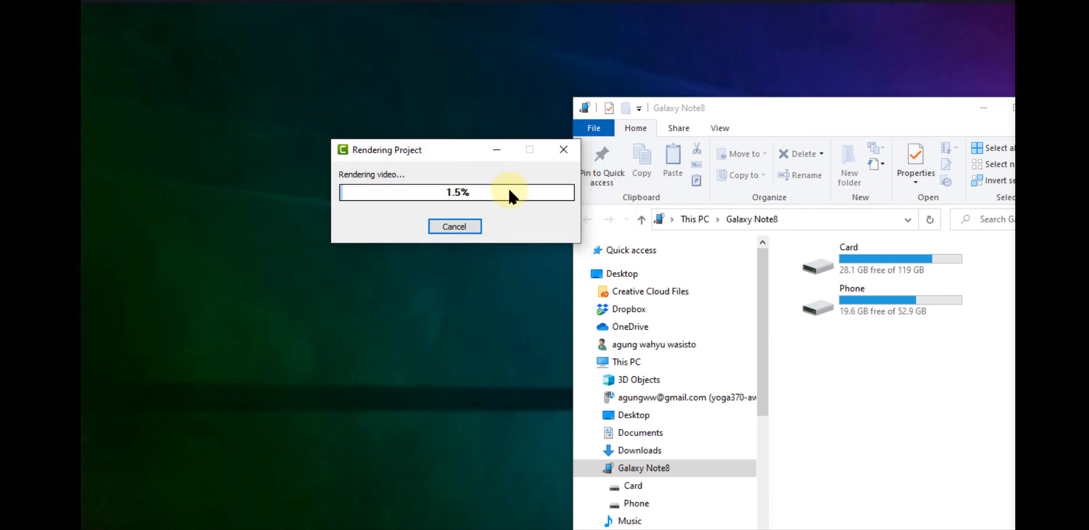
pyautogui.click(912, 111)
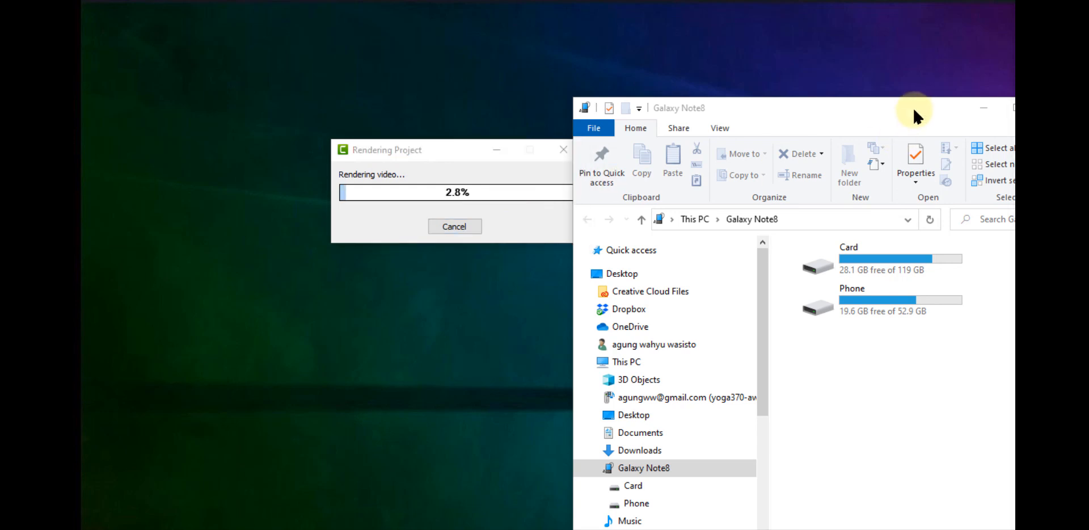
pyautogui.click(981, 104)
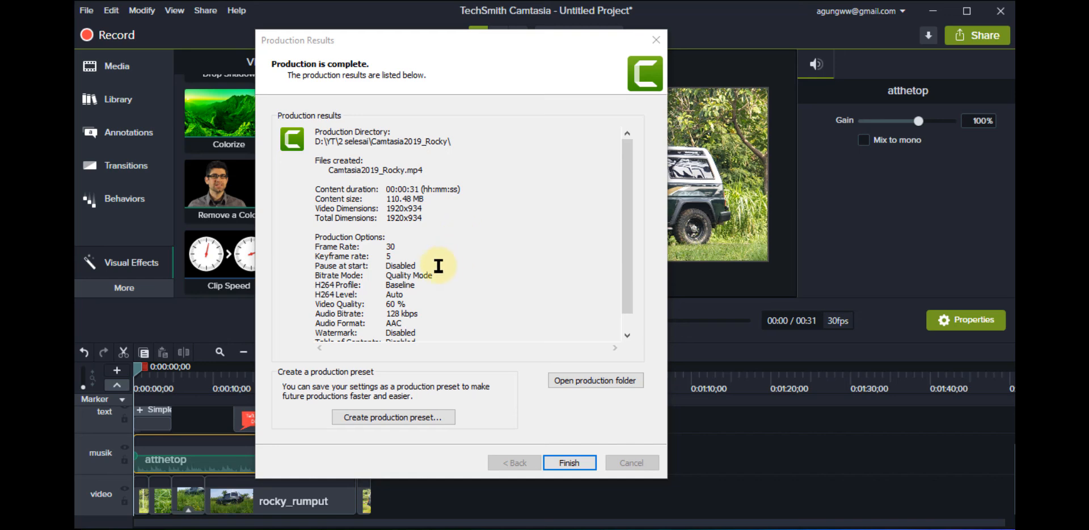
pyautogui.scroll(-1, 415, 281)
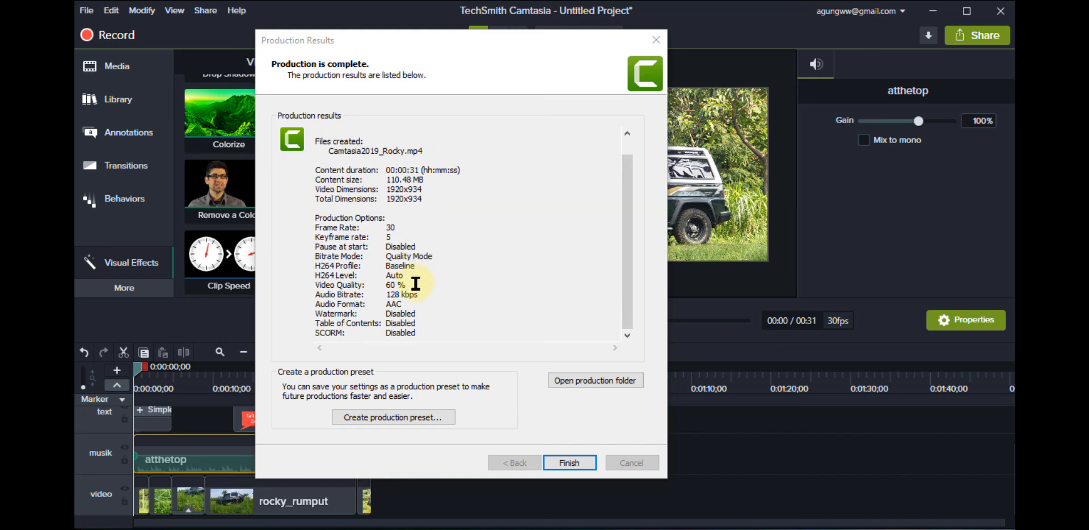
pyautogui.click(570, 462)
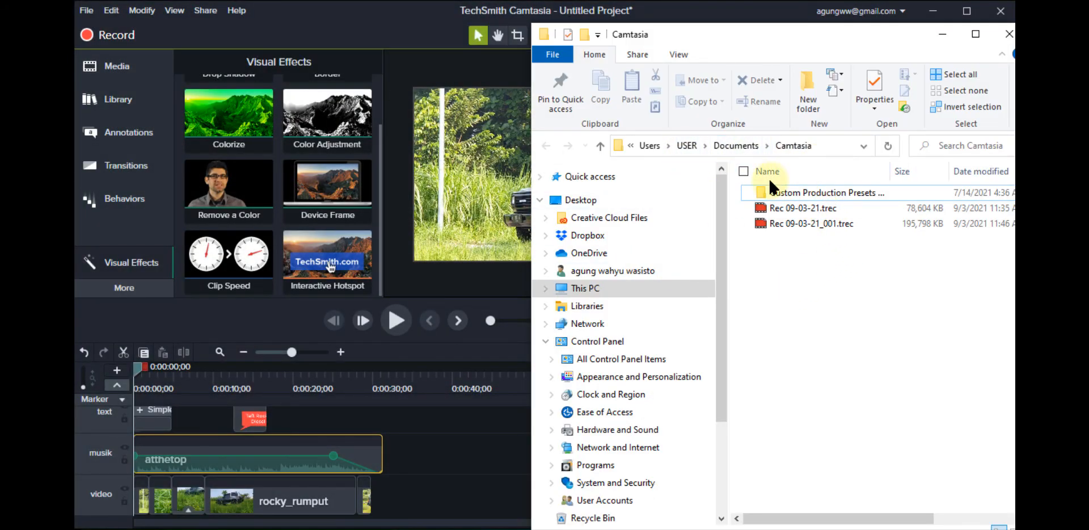
# - Open the production folder D:\YT\2 selesai\Camtasia2019_Rocky in File Explorer
pyautogui.scroll(-2, 622, 452)
pyautogui.scroll(-1, 624, 442)
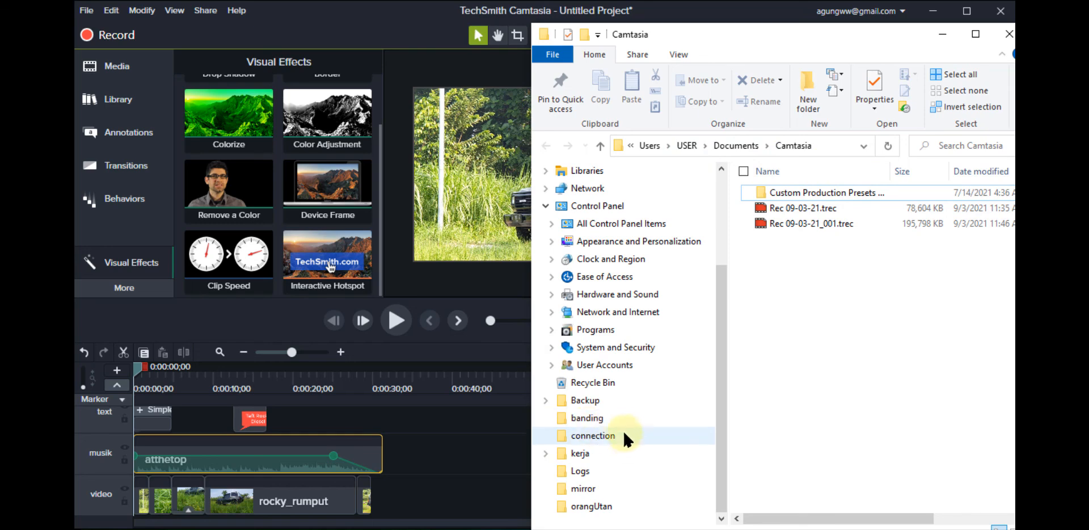
pyautogui.scroll(2, 624, 434)
pyautogui.click(590, 265)
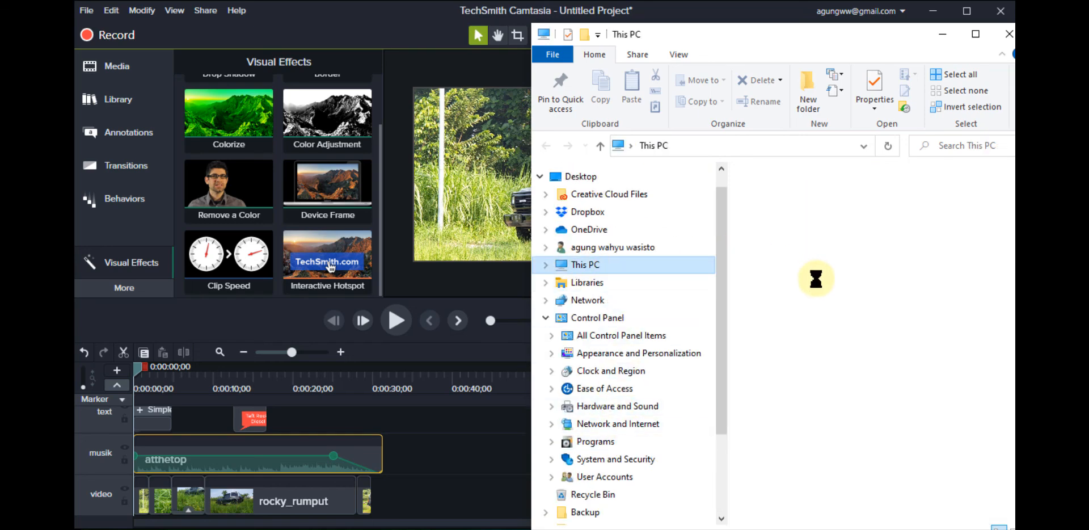
pyautogui.scroll(-3, 811, 363)
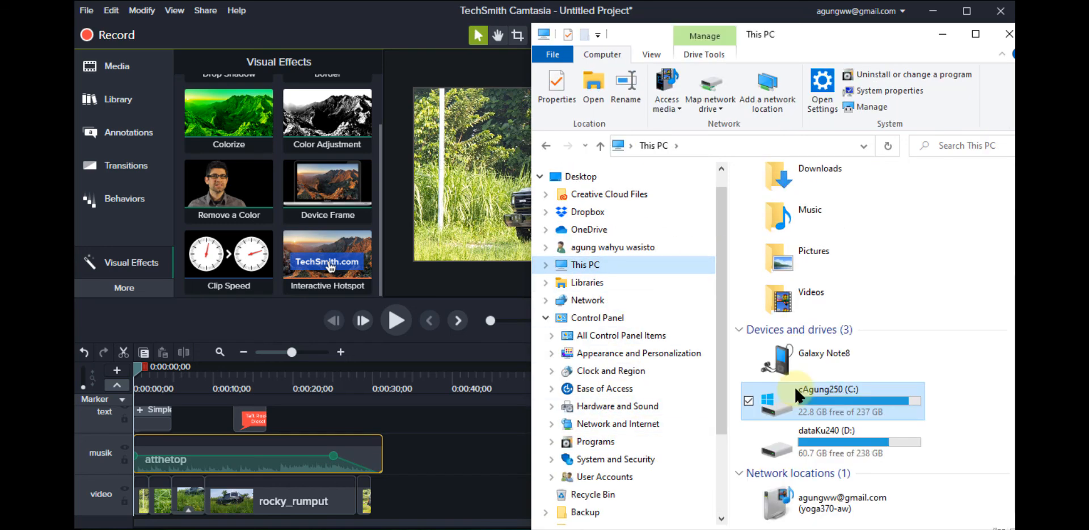
pyautogui.doubleClick(857, 437)
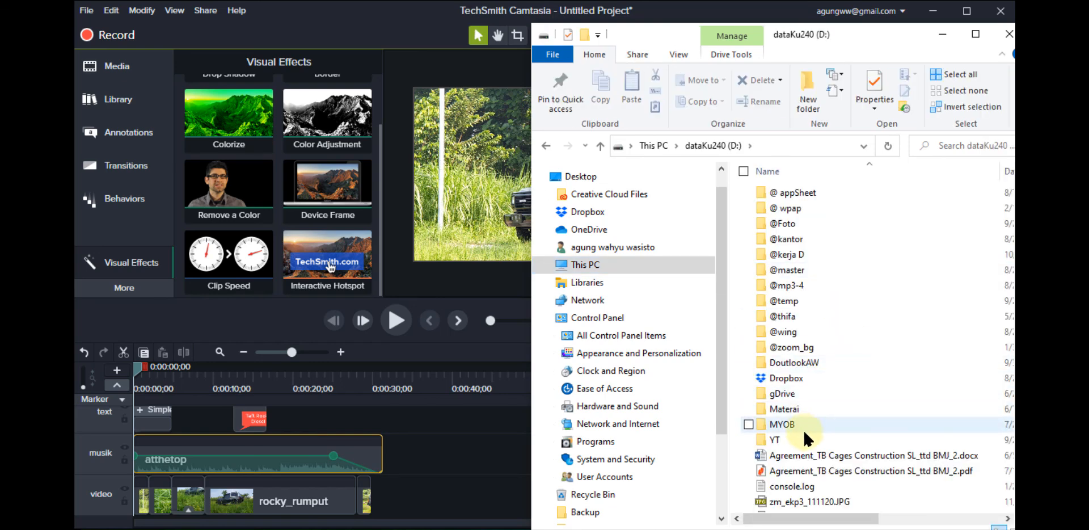
pyautogui.doubleClick(803, 438)
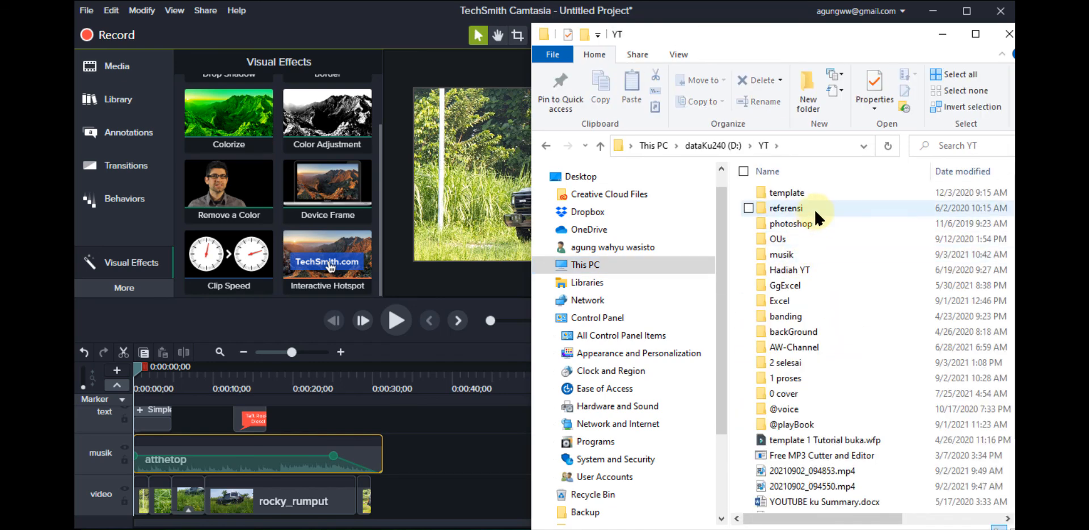
pyautogui.click(804, 359)
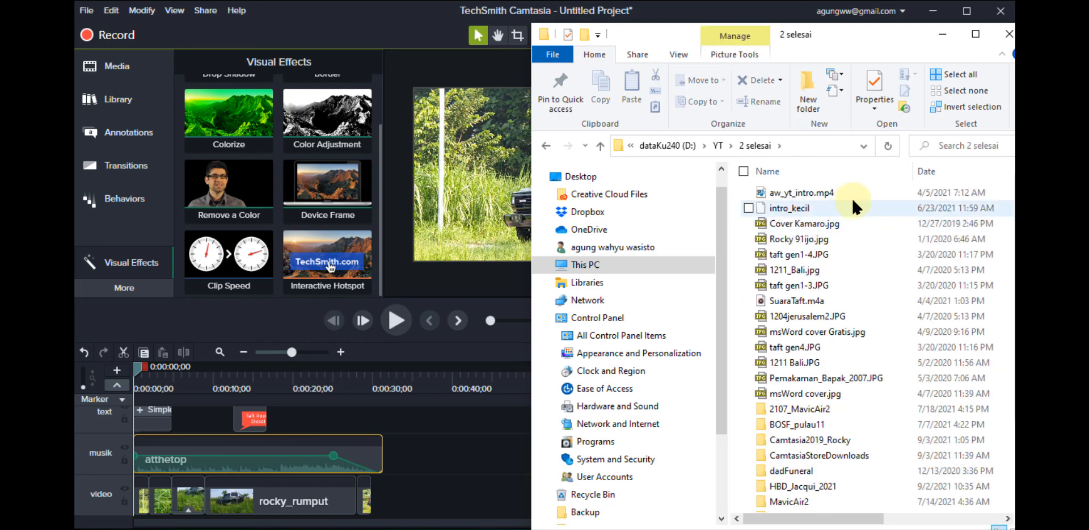
pyautogui.doubleClick(832, 440)
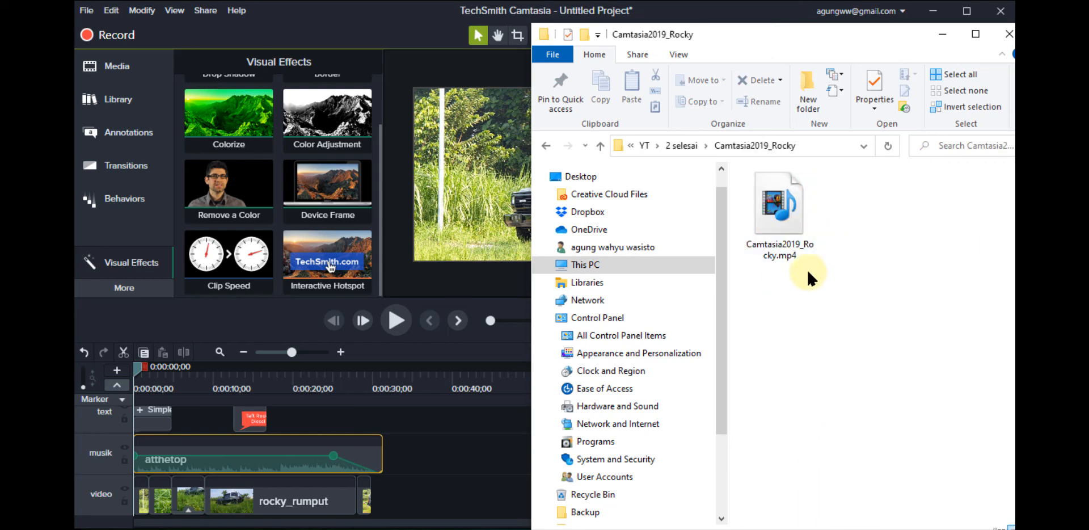
# - Switch the Camtasia2019_Rocky folder to Details view and arrange its columns so Size sits between Date and Type
pyautogui.click(683, 48)
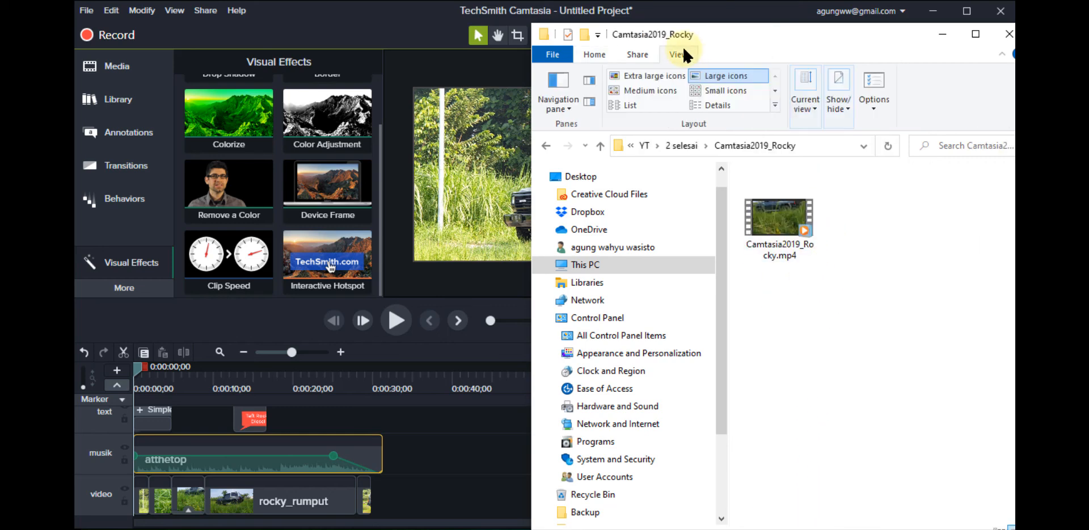
pyautogui.click(723, 105)
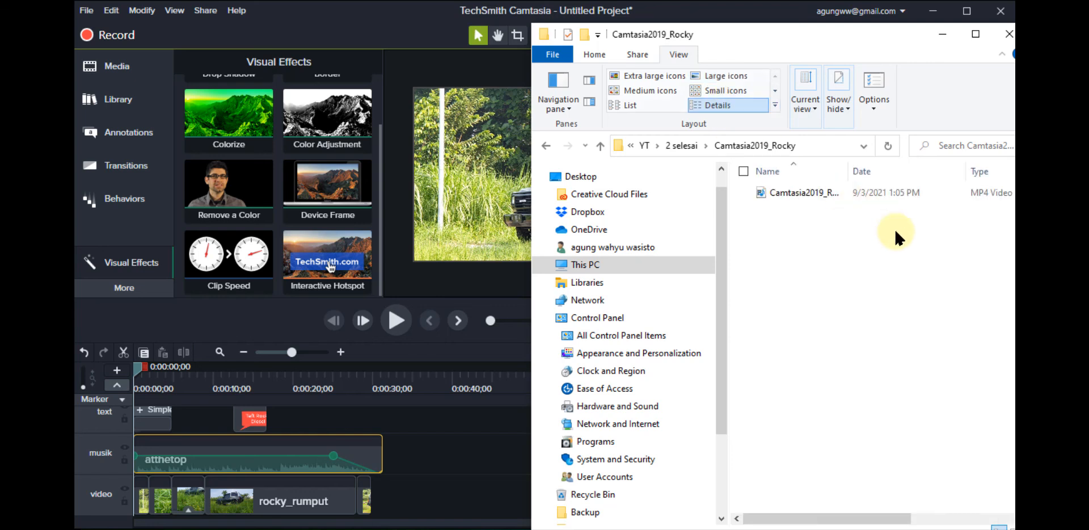
pyautogui.moveTo(968, 173); pyautogui.dragTo(929, 174)
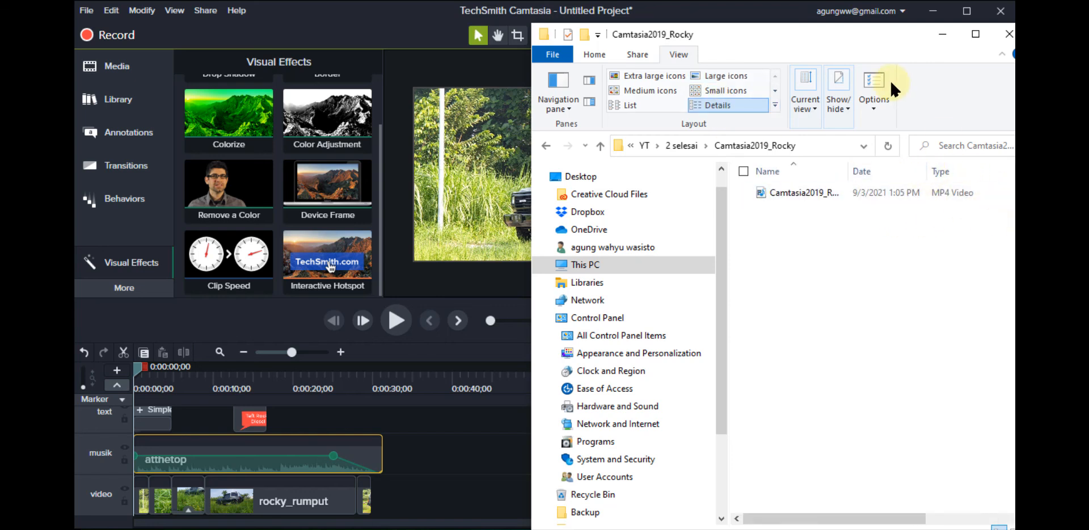
pyautogui.moveTo(860, 34); pyautogui.dragTo(787, 32)
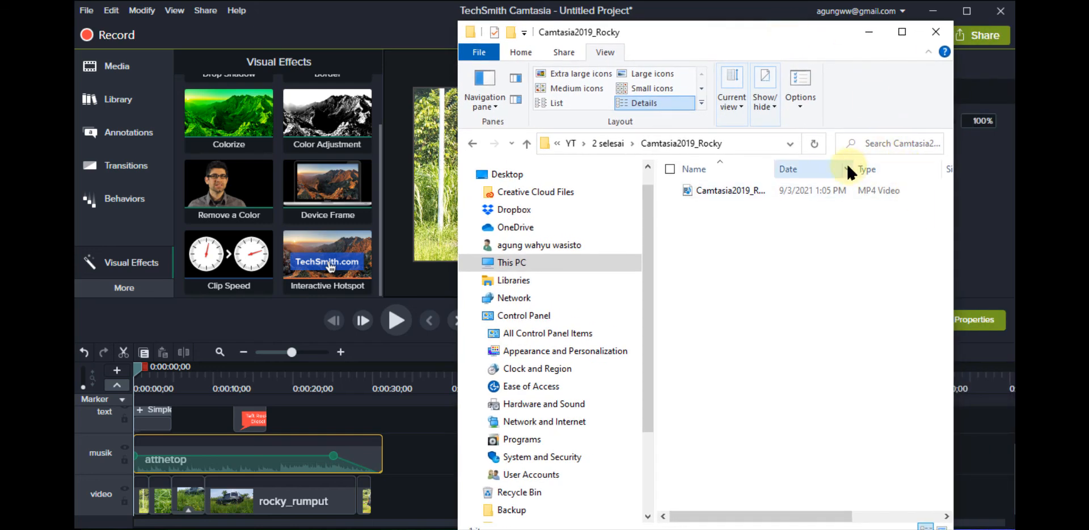
pyautogui.moveTo(774, 168); pyautogui.dragTo(753, 168)
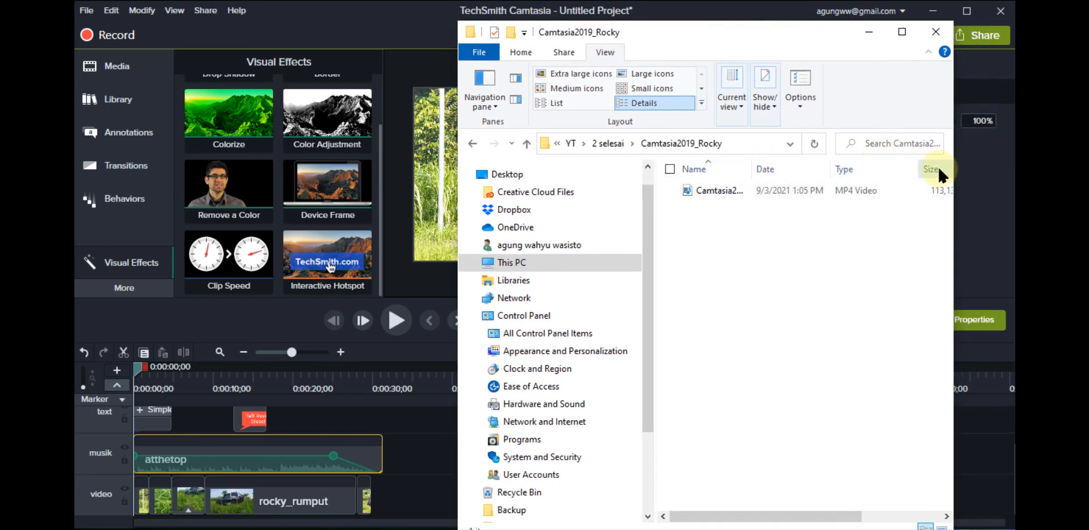
pyautogui.moveTo(866, 168); pyautogui.dragTo(852, 165)
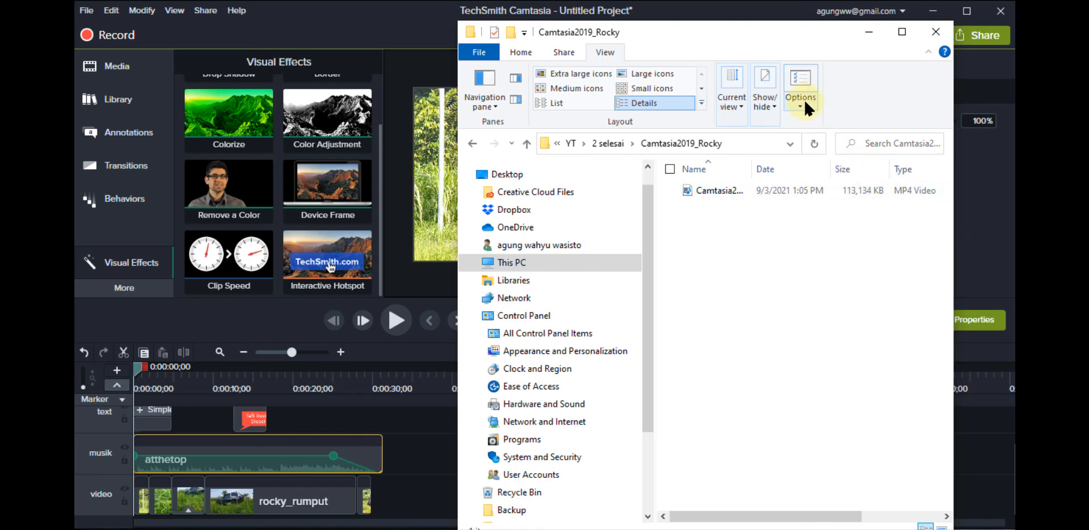
# - Reposition the File Explorer window so its full width fits on screen, and select the exported MP4 file
pyautogui.moveTo(761, 29); pyautogui.dragTo(828, 33)
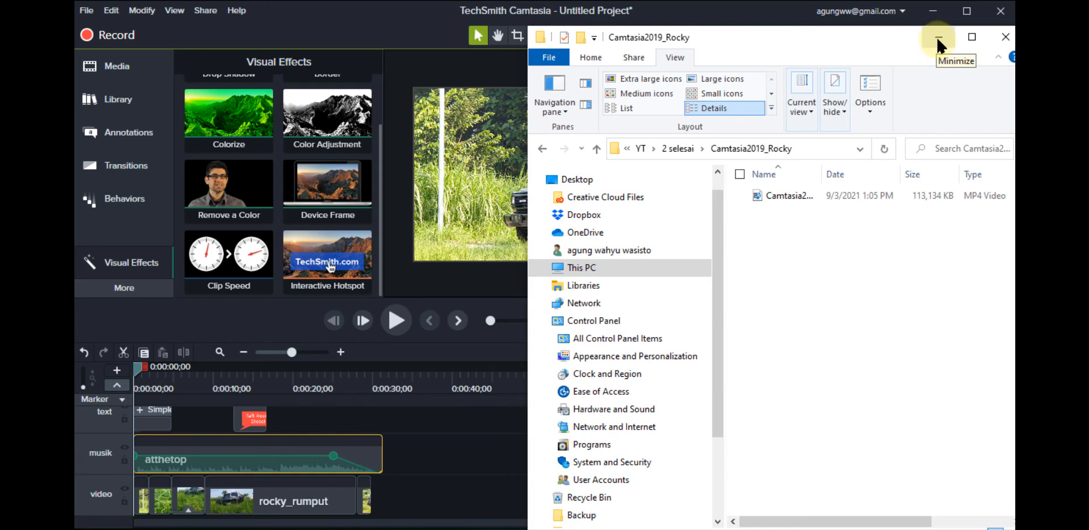
pyautogui.moveTo(869, 41); pyautogui.dragTo(831, 41)
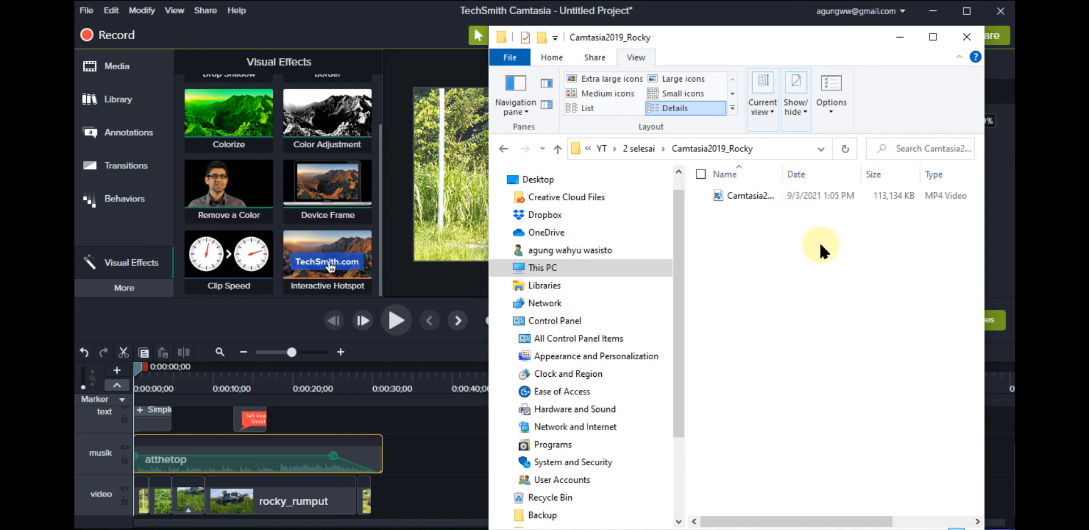
pyautogui.moveTo(793, 245); pyautogui.dragTo(747, 195)
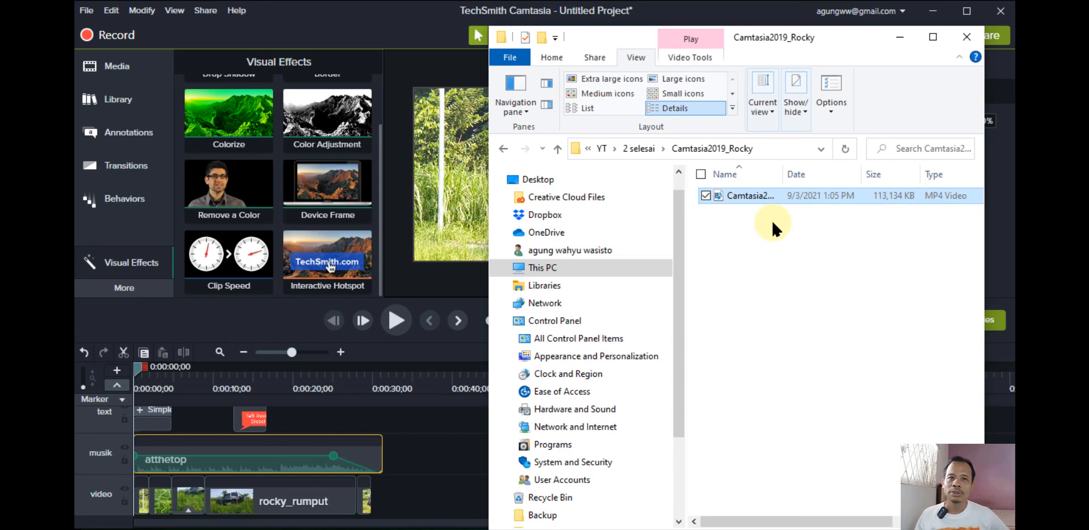
pyautogui.moveTo(817, 39); pyautogui.dragTo(818, 39)
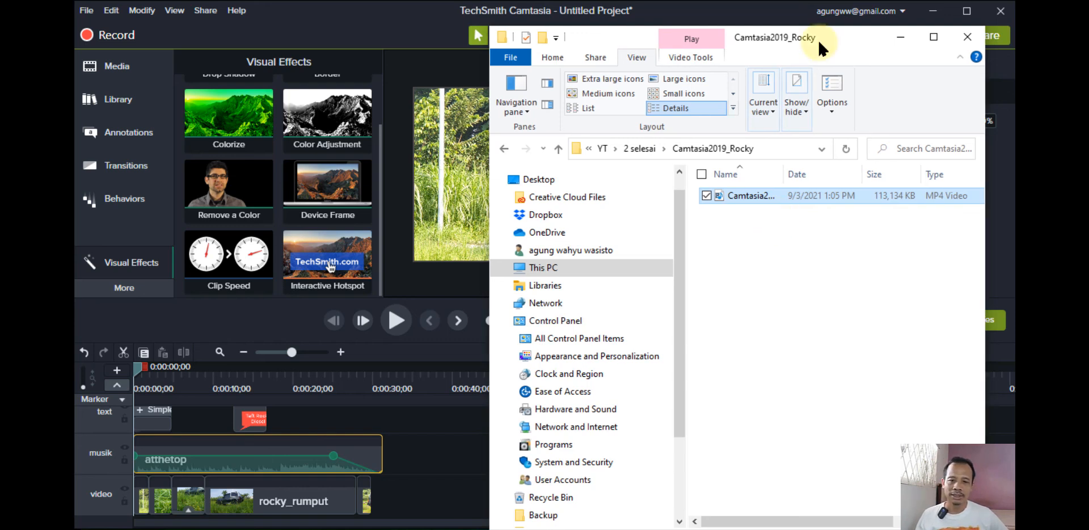